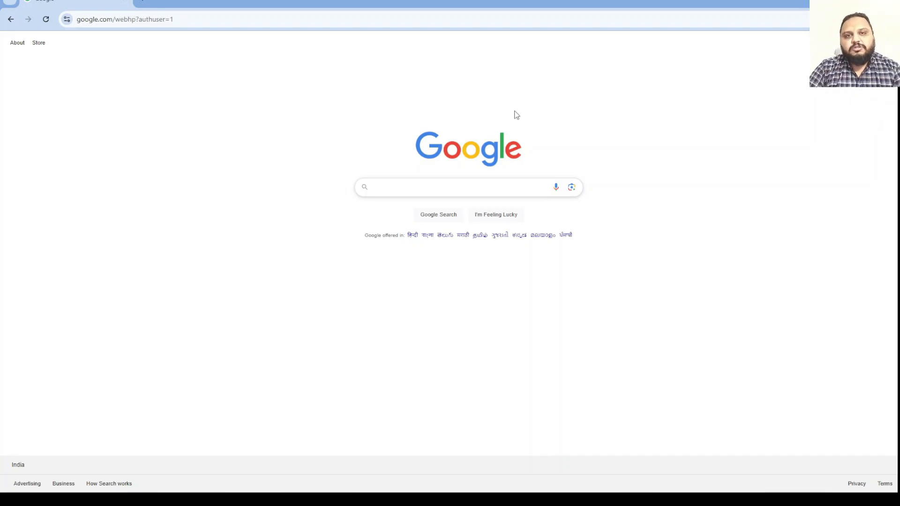
Step: Search Google for "shopify" and start a free trial from Shopify's free trial page
left_click(520, 192)
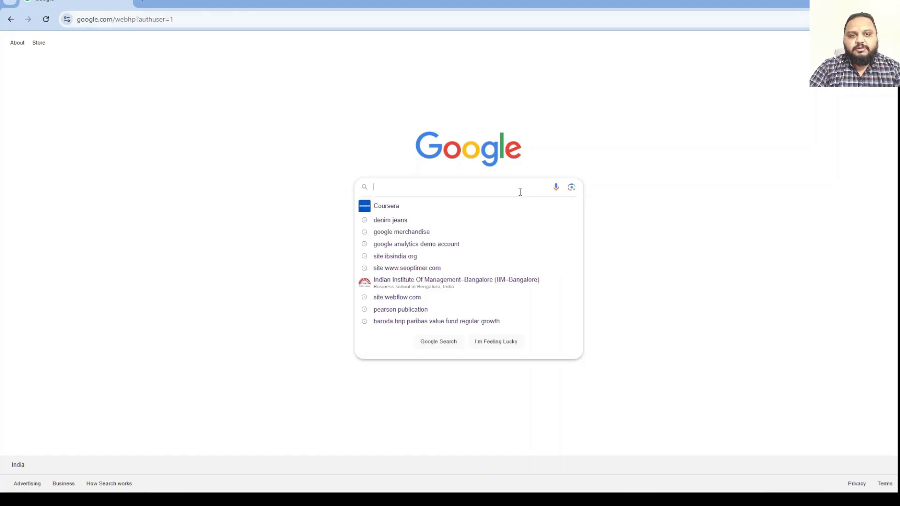
type("shopify")
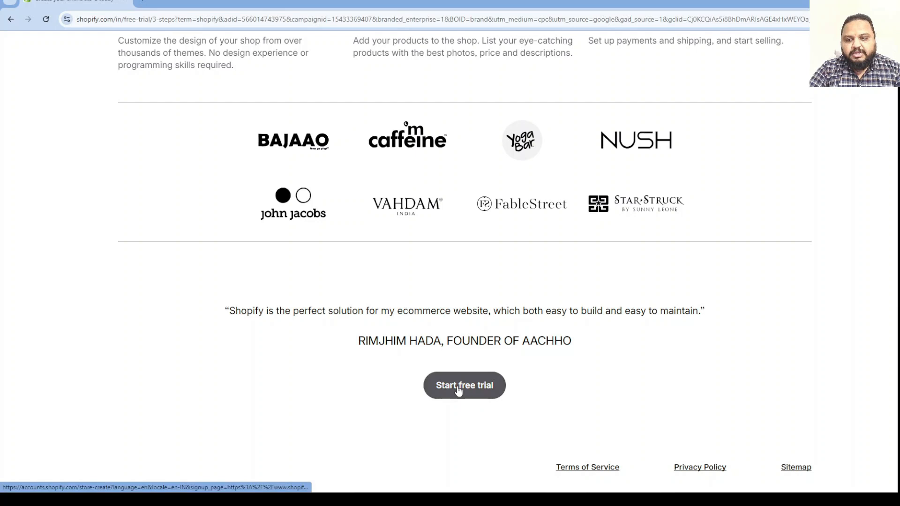
left_click(459, 390)
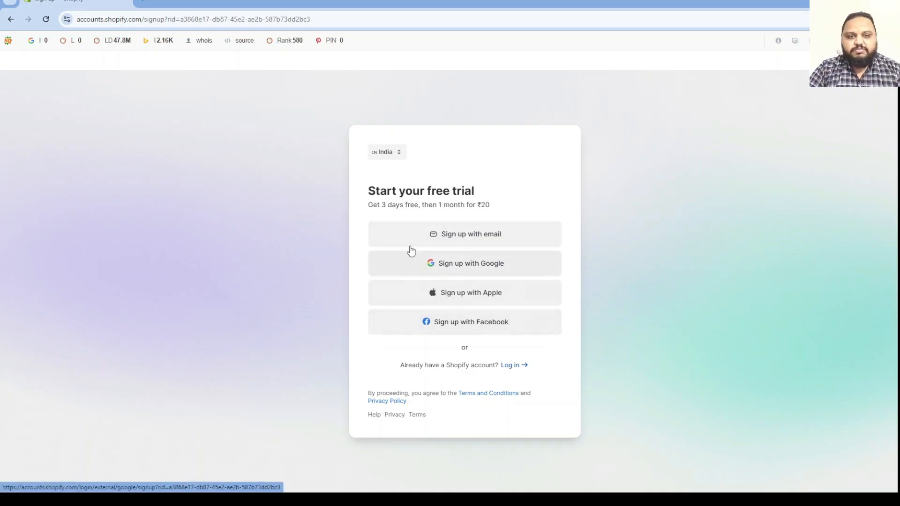
Step: Sign up for the trial with the business Google account and skip the store setup questions
left_click_drag(365, 208, 508, 216)
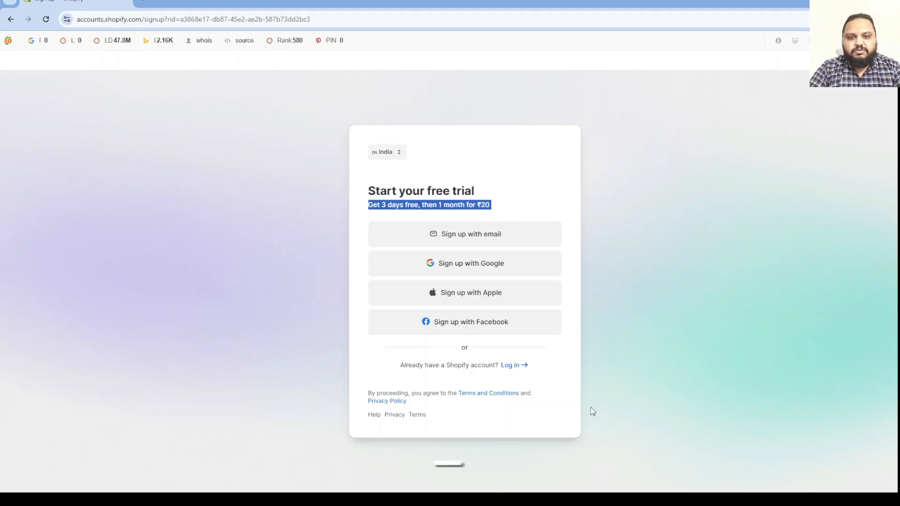
left_click(484, 272)
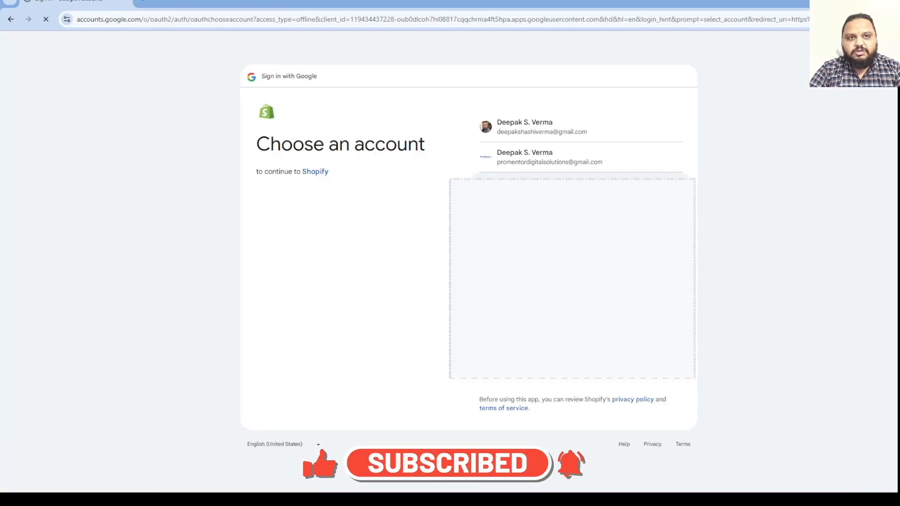
left_click(612, 168)
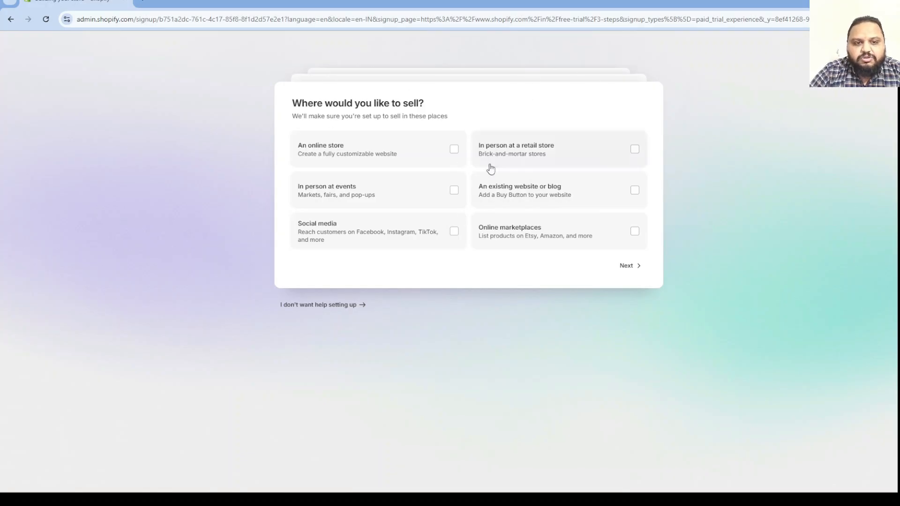
left_click(334, 308)
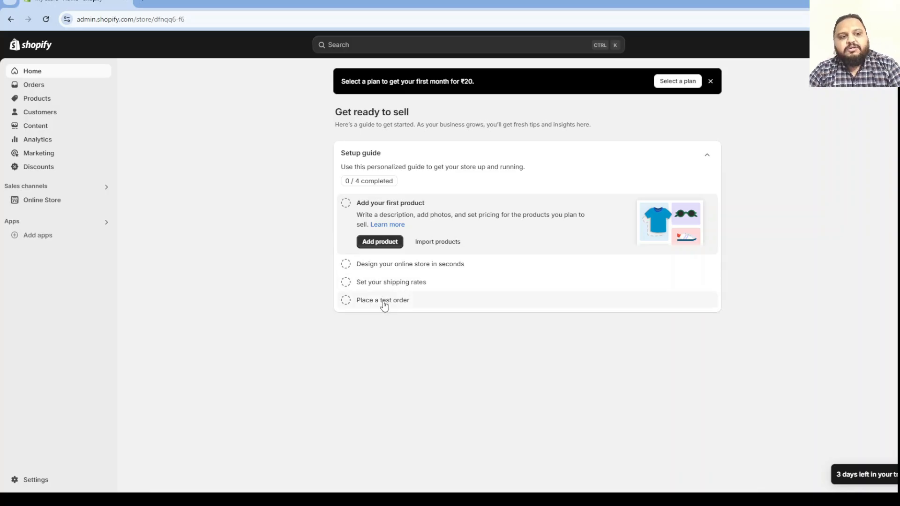
Step: Enlarge the admin page display and open the store's general settings
key("ctrl+plus")
key("ctrl+plus")
key("ctrl+plus")
key("ctrl+plus")
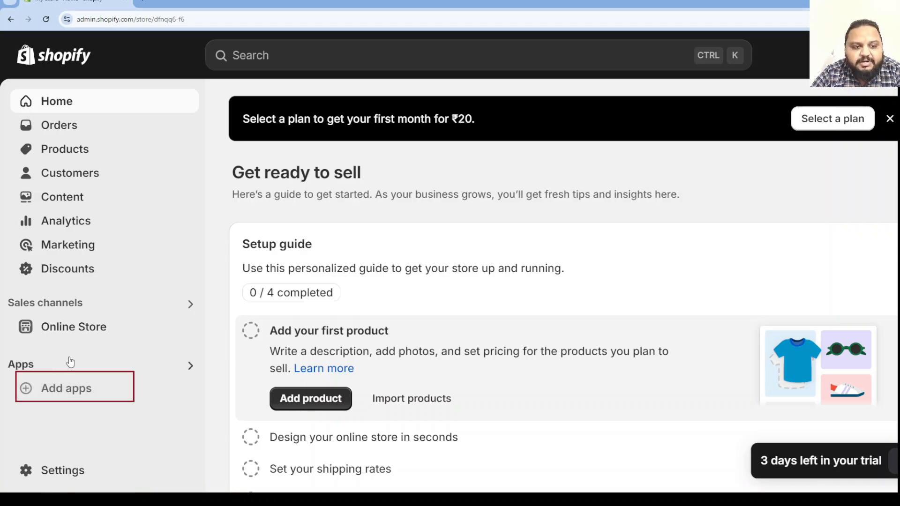
left_click(29, 471)
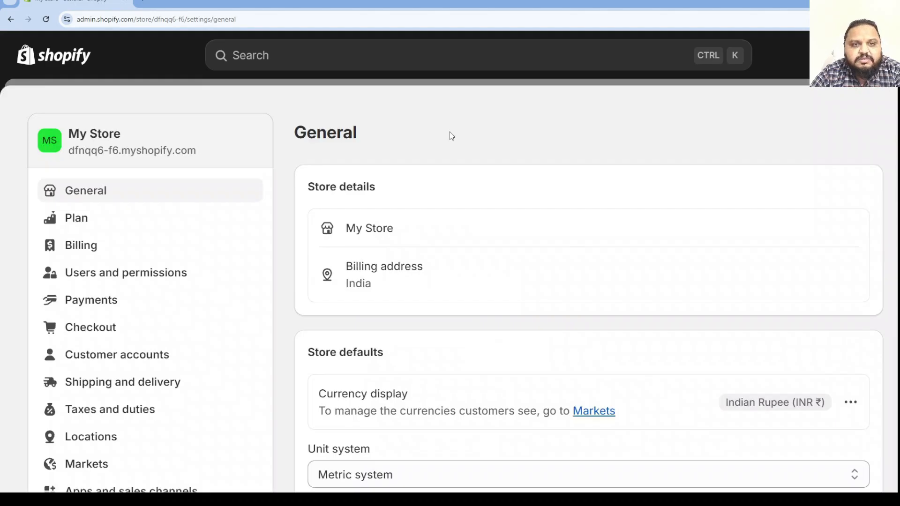
scroll(452, 136, "down", 1)
scroll(452, 136, "up", 1)
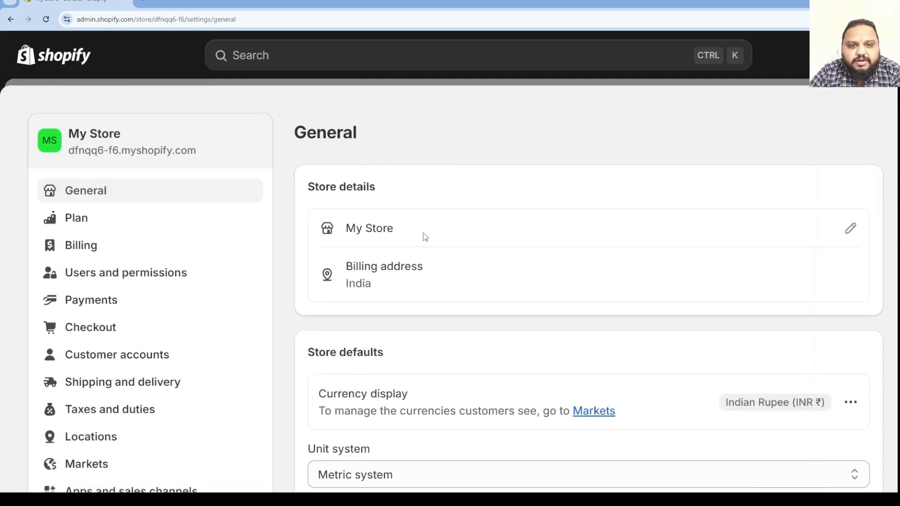
Step: Open the store profile for editing and enter AllElectronics as the store name
left_click(851, 229)
triple_click(292, 235)
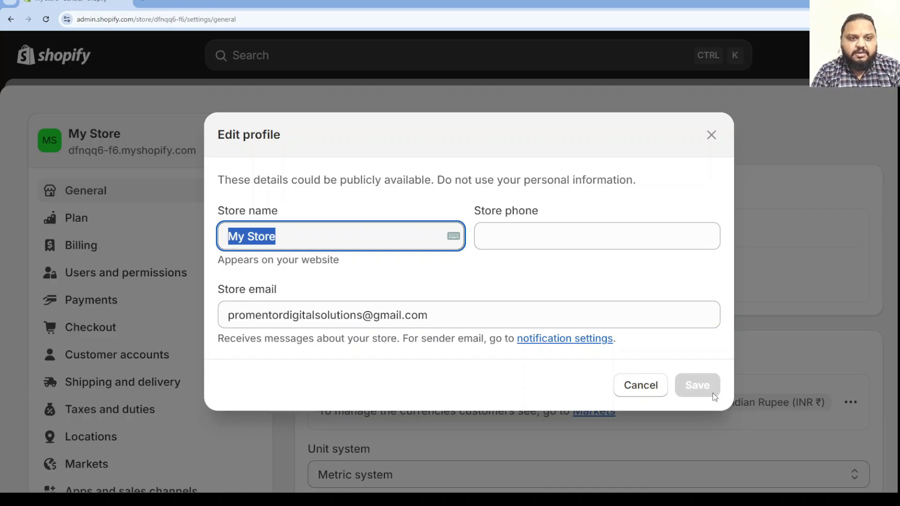
type("Elec")
key("BackSpace")
key("BackSpace")
type("AllElect")
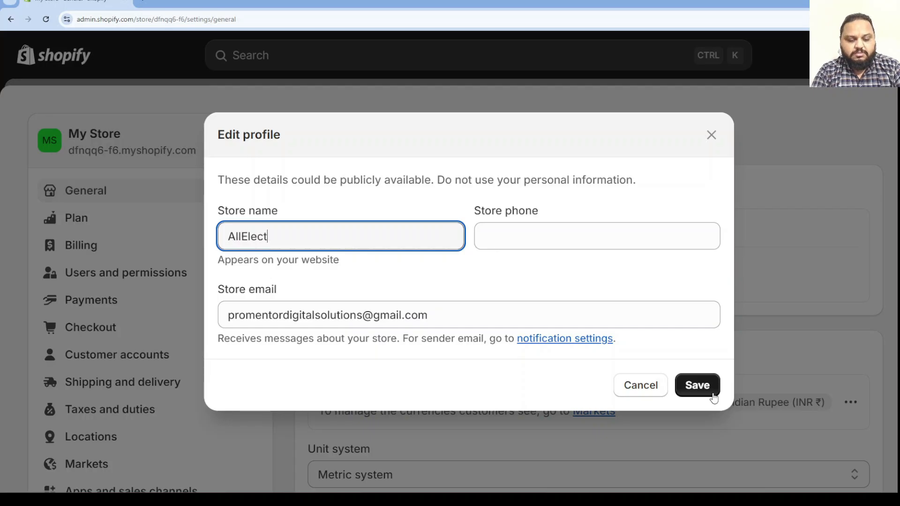
type("ronics")
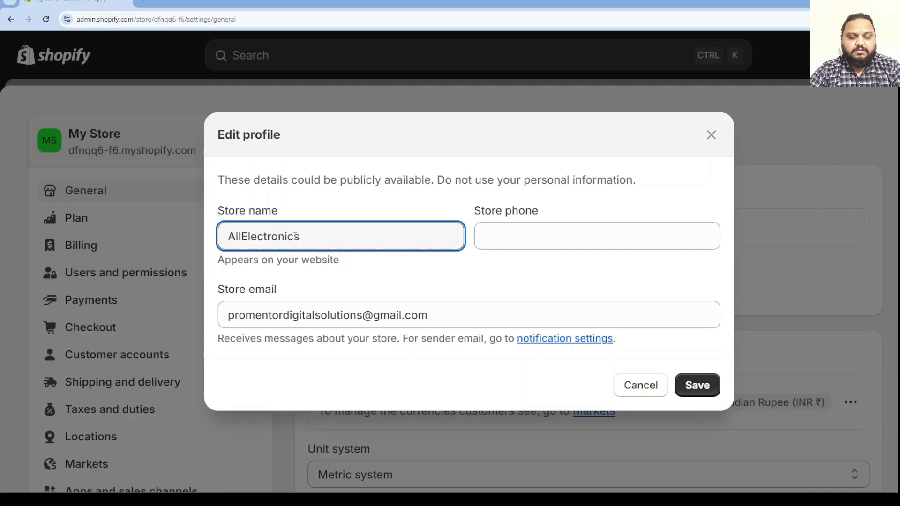
Step: Change the store name to EssentialElectronics and save the store profile
left_click(242, 238)
key("BackSpace")
key("BackSpace")
key("BackSpace")
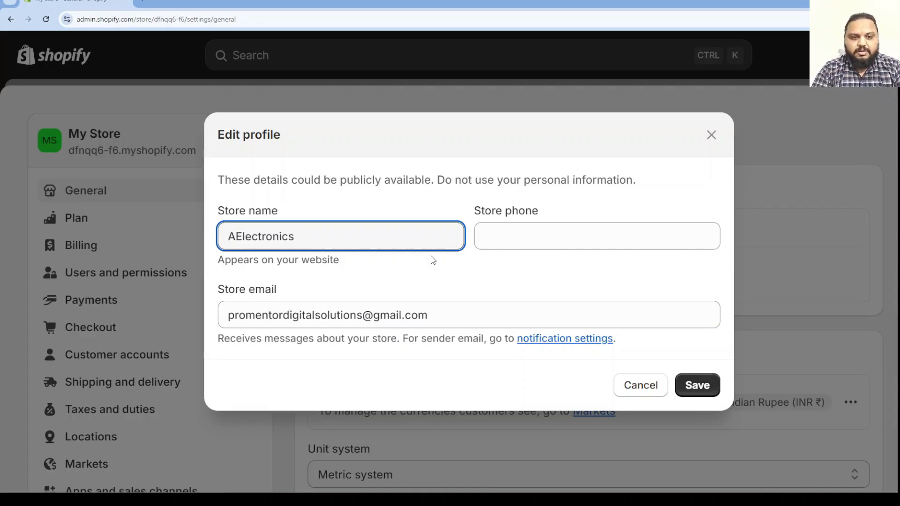
type("Essential")
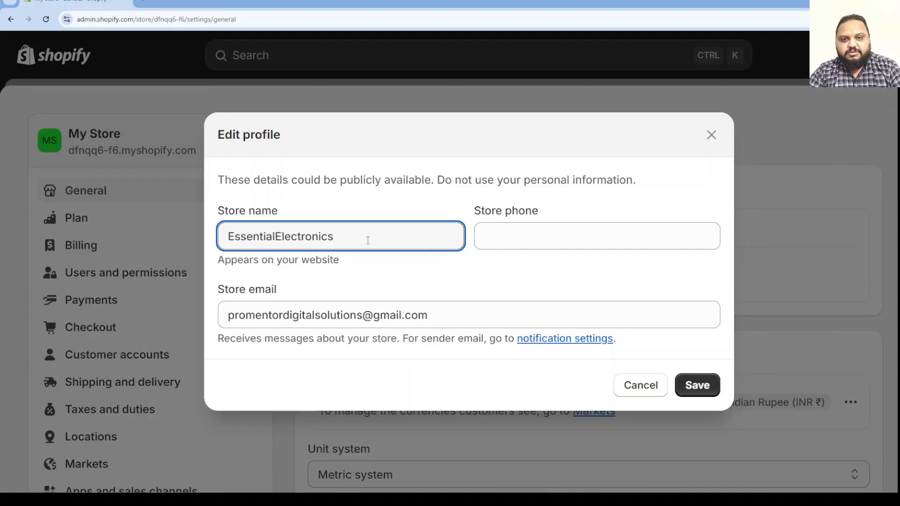
left_click(526, 241)
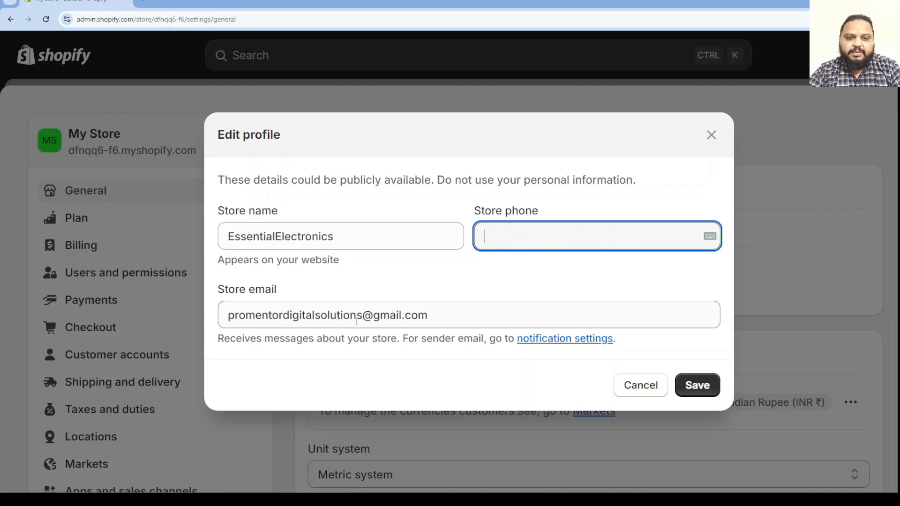
left_click(696, 387)
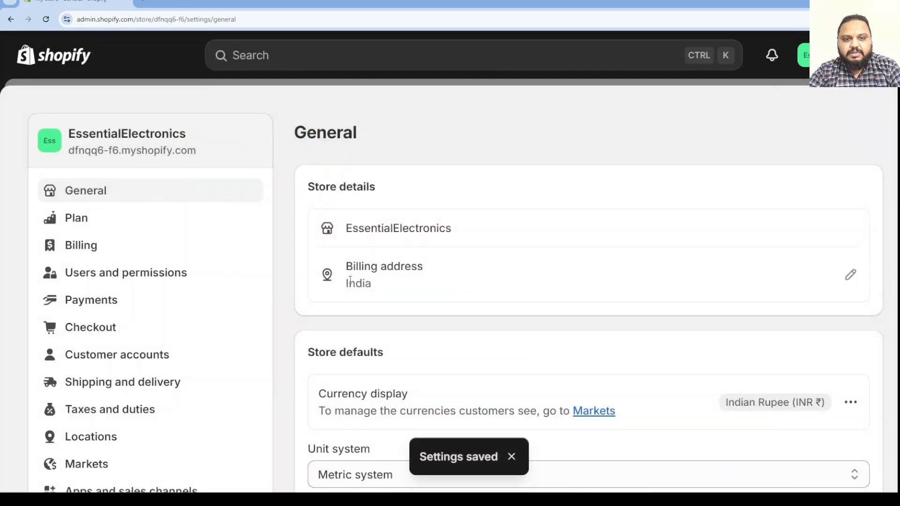
Step: Look through the billing information form's fields and close it without entering anything
left_click(851, 275)
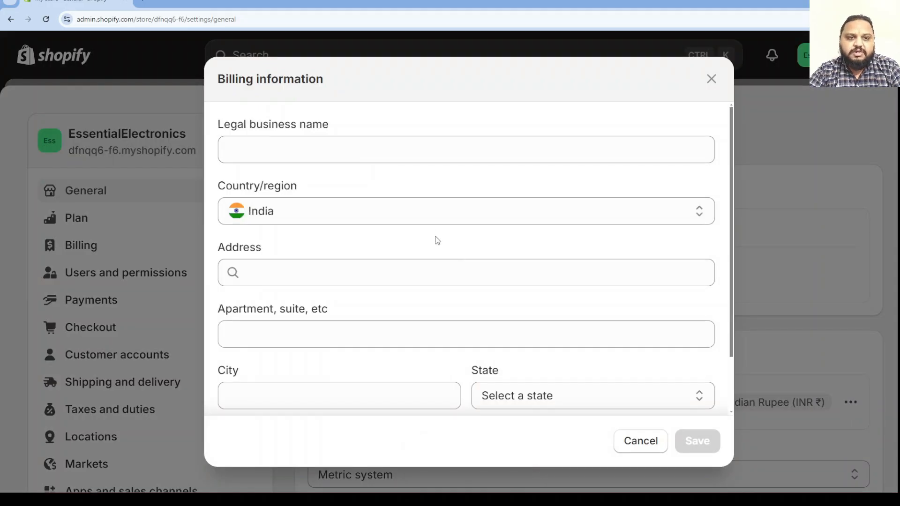
scroll(348, 292, "down", 2)
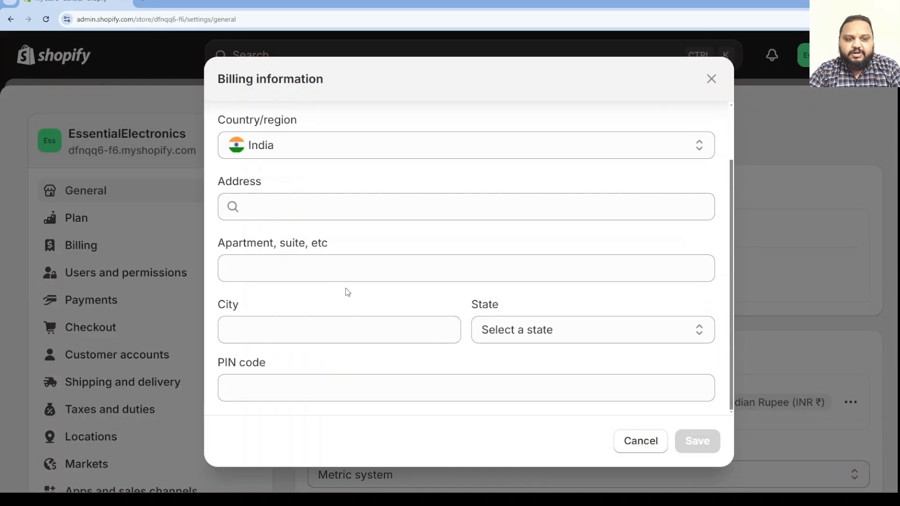
left_click(641, 443)
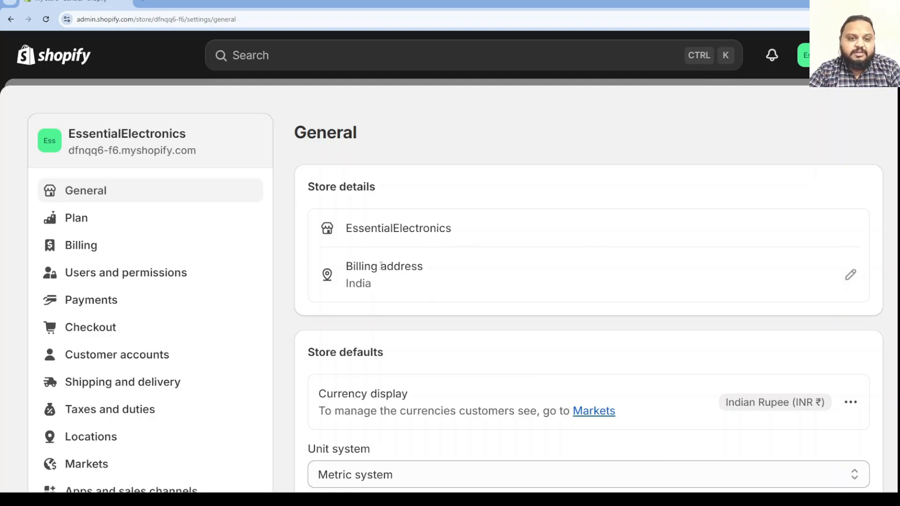
Step: Look through the available store currencies and close the currency change dialog without saving
scroll(451, 309, "down", 4)
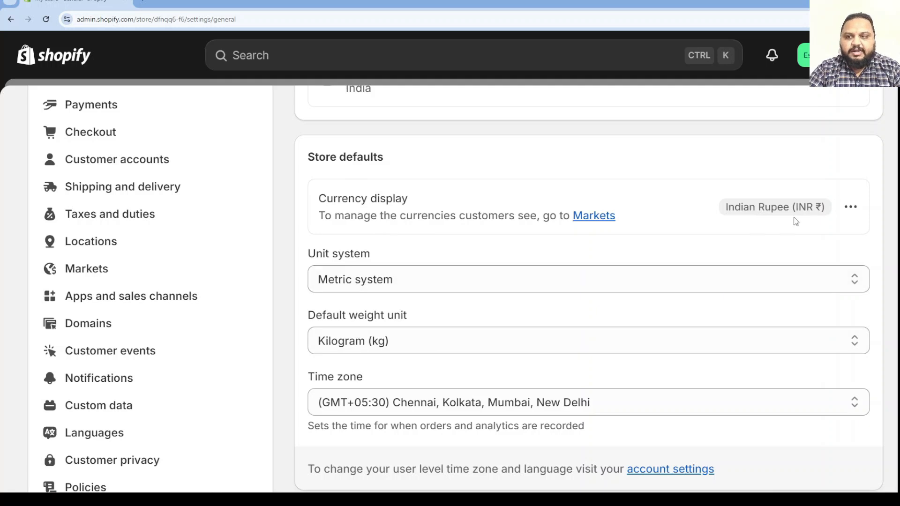
left_click(850, 208)
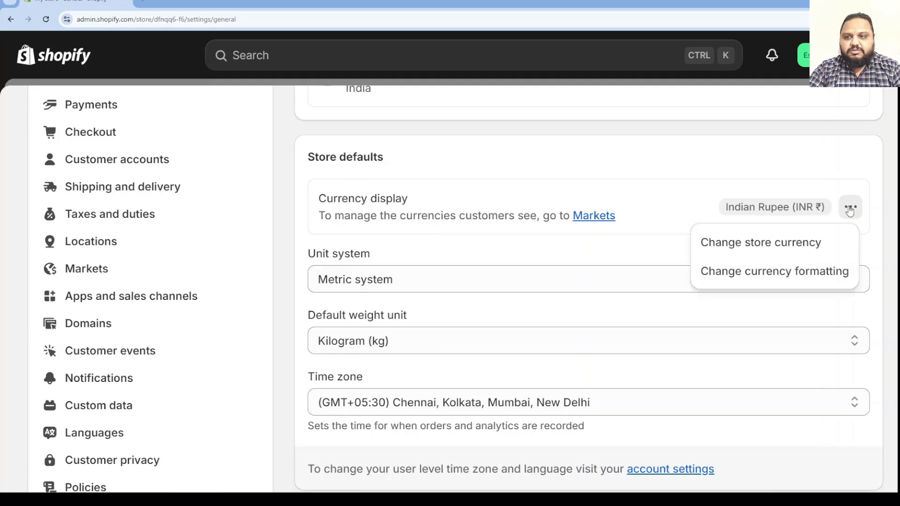
left_click(777, 243)
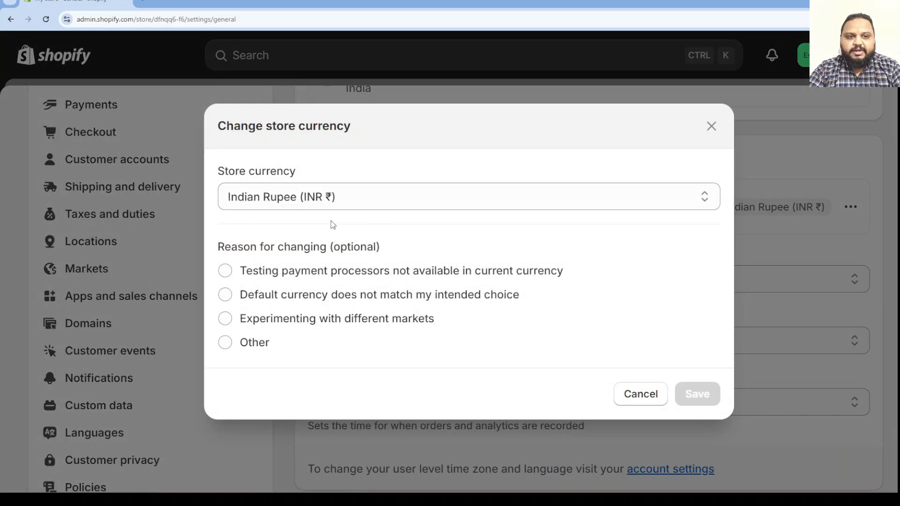
left_click(703, 196)
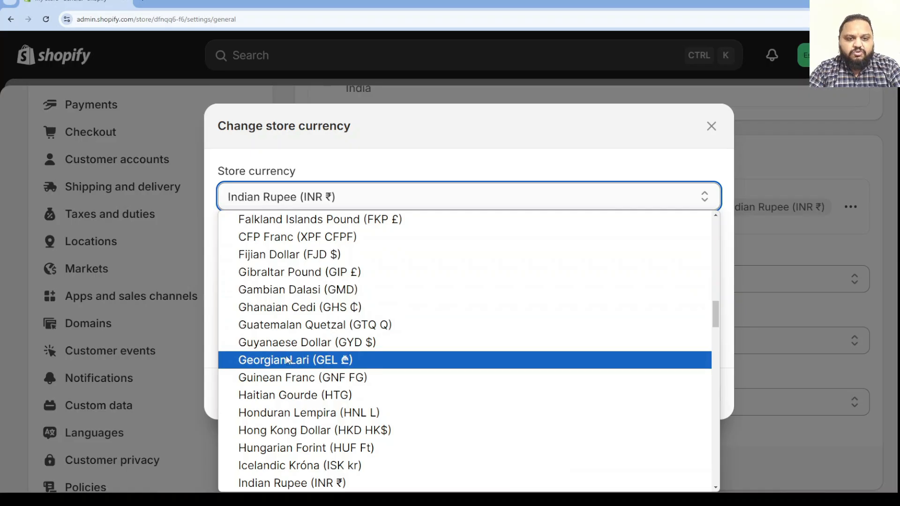
scroll(305, 347, "down", 15)
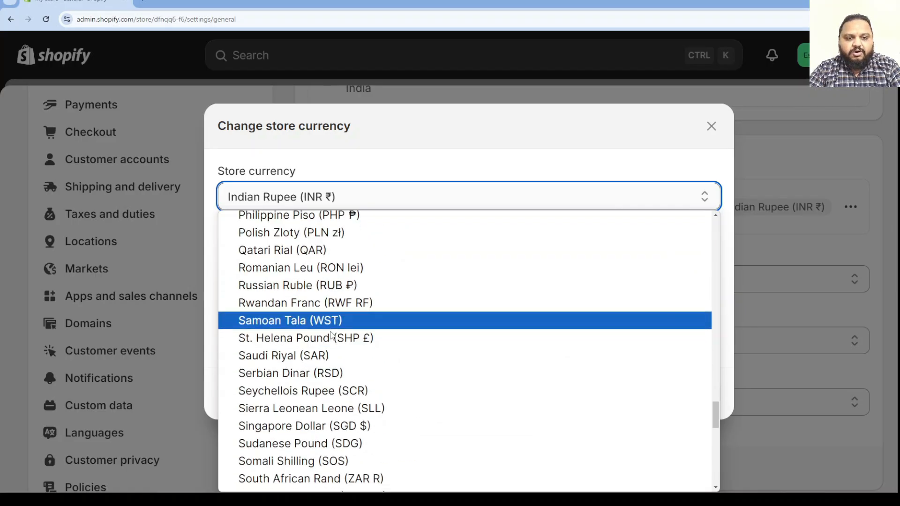
scroll(331, 335, "down", 10)
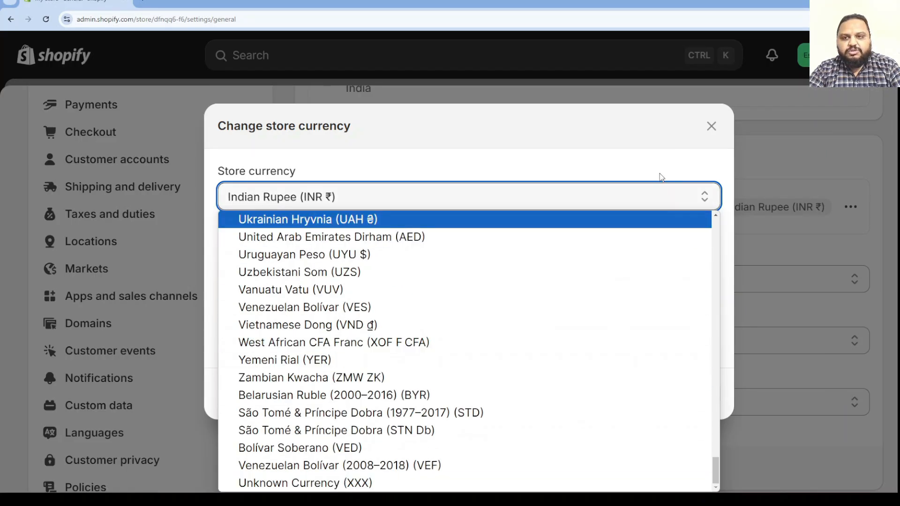
left_click(685, 148)
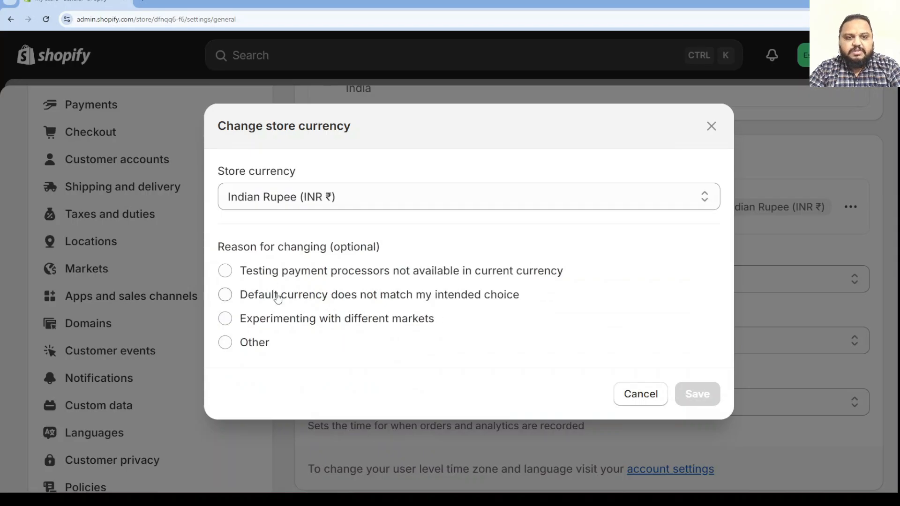
left_click(711, 126)
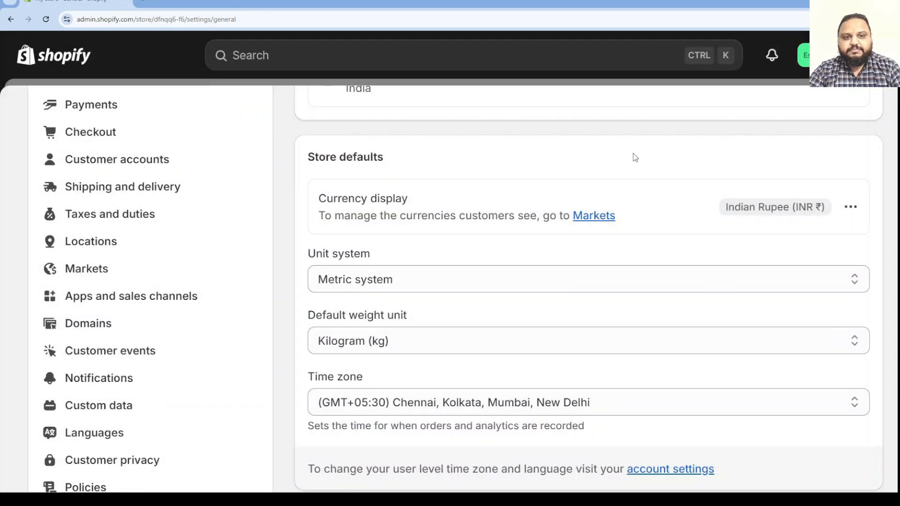
Step: Try the Imperial system as the store's unit system and set it back to Metric system
left_click(858, 282)
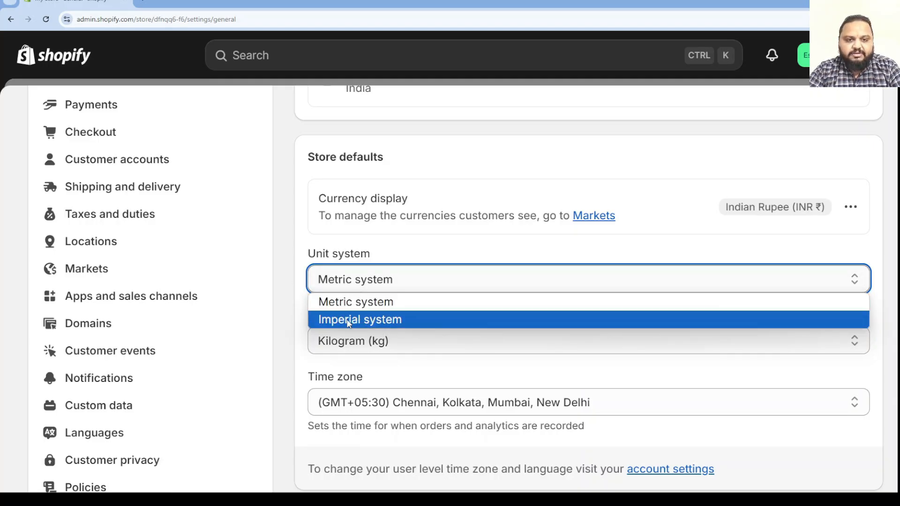
left_click(870, 238)
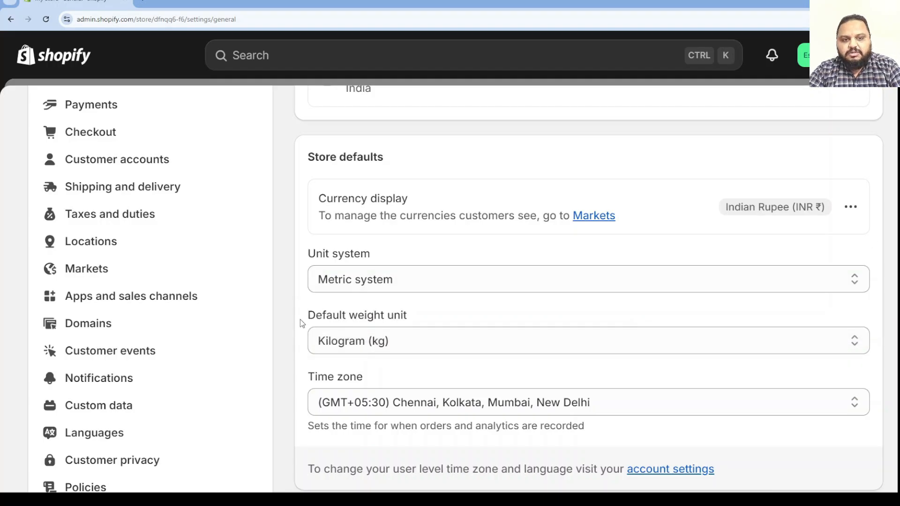
left_click(848, 342)
left_click(595, 279)
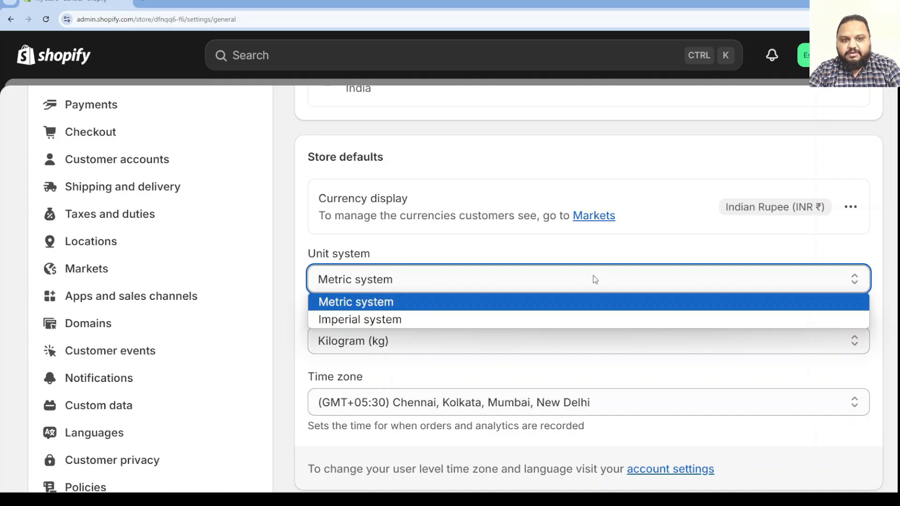
left_click(428, 316)
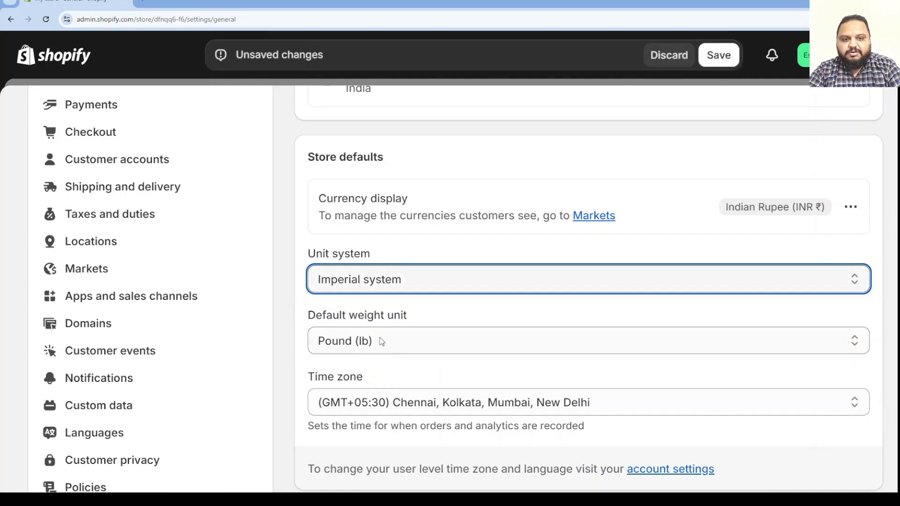
left_click(407, 280)
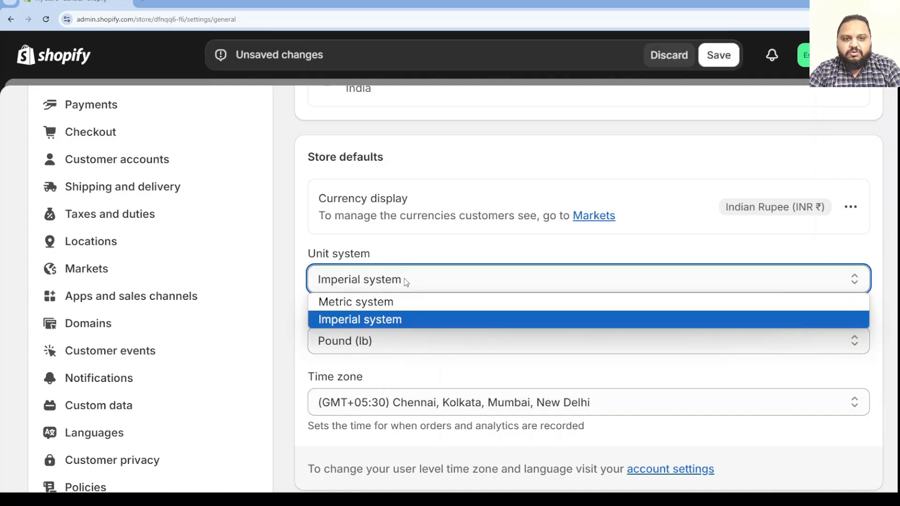
left_click(413, 301)
Step: Set the order ID prefix to #PDS2025 in the store's general settings, leaving the suffix empty
scroll(519, 360, "down", 3)
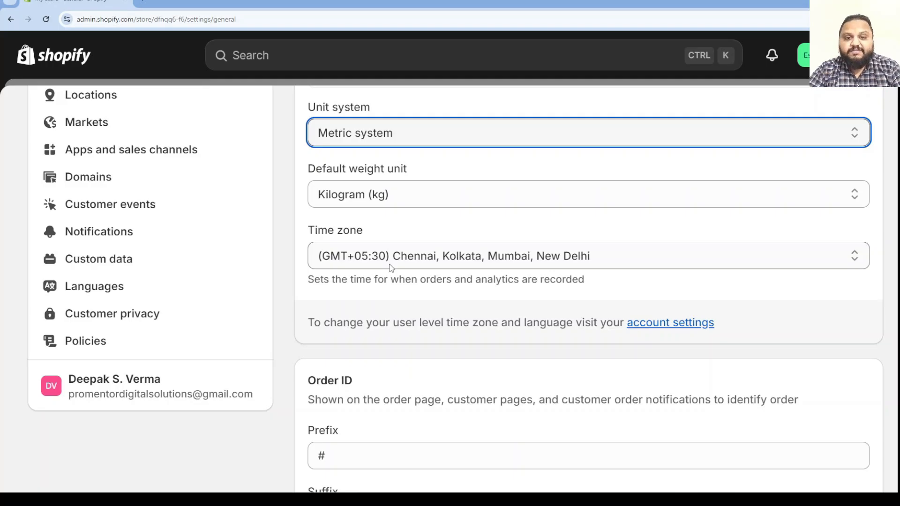
scroll(469, 281, "down", 4)
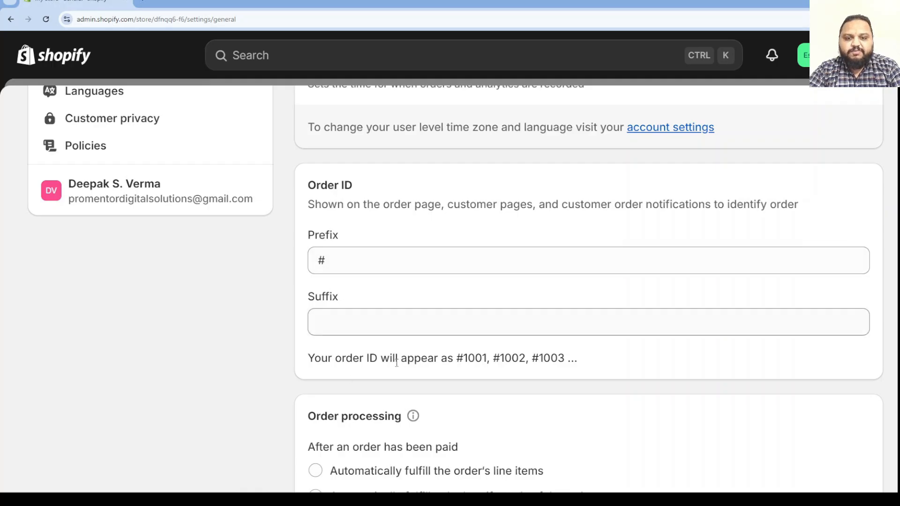
left_click_drag(345, 360, 422, 362)
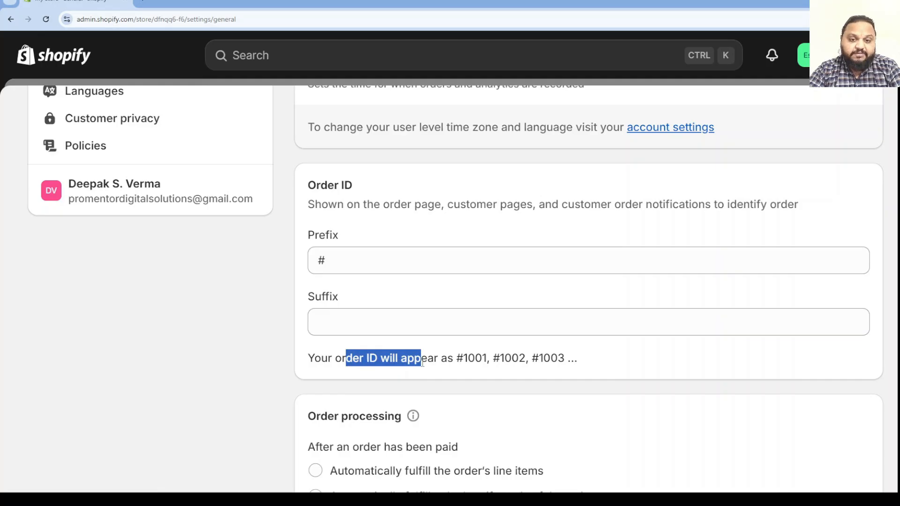
left_click(337, 263)
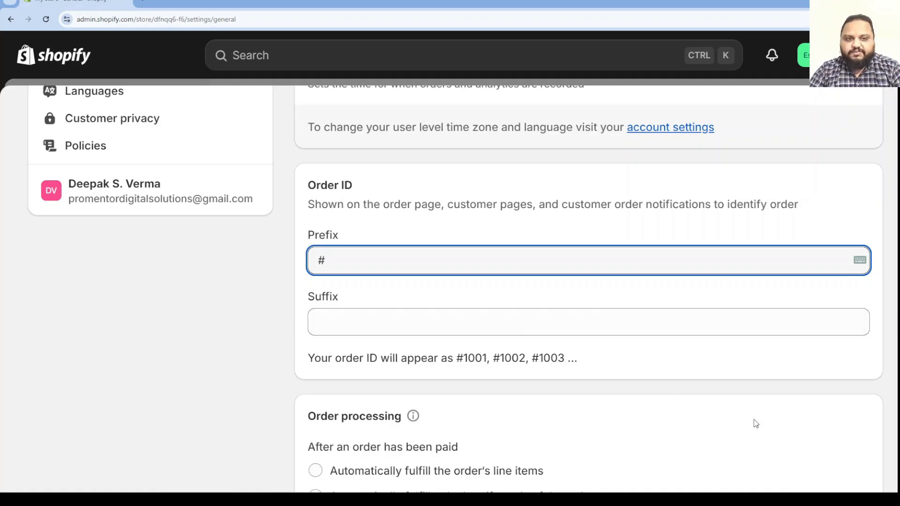
type("PDS")
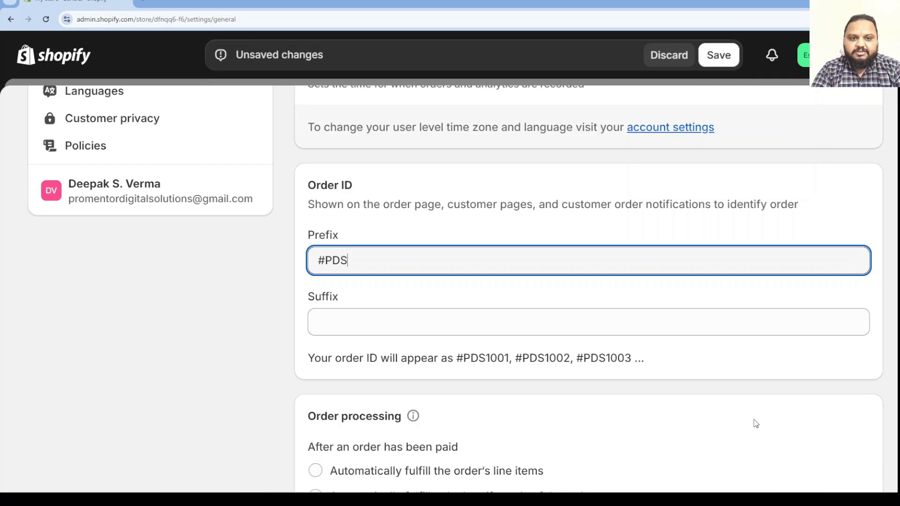
type("2025")
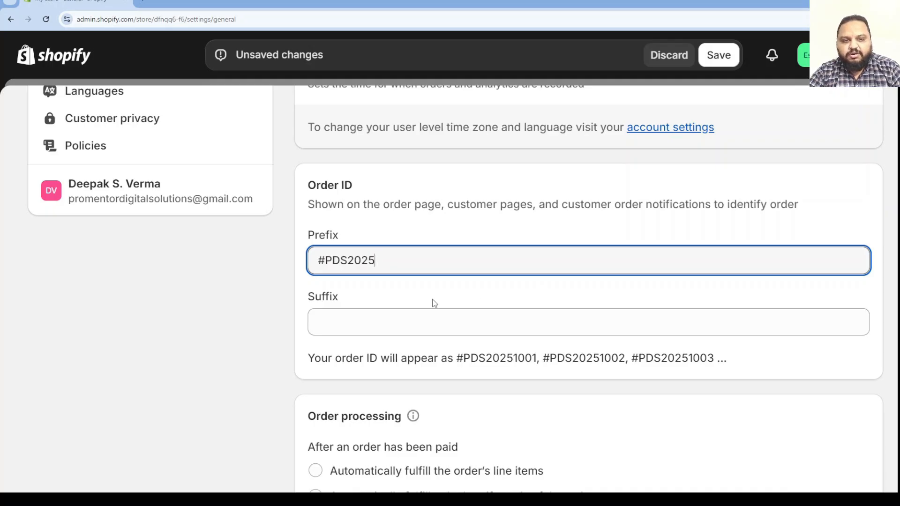
Step: Set paid orders to fulfill their line items automatically, with customer shipment notifications and fulfillment of high-fraud-risk orders enabled
scroll(381, 329, "down", 4)
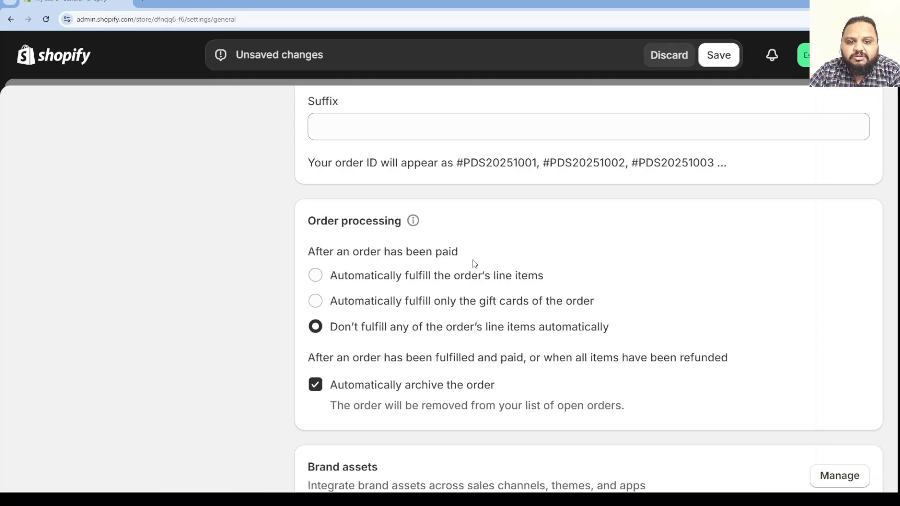
left_click(475, 276)
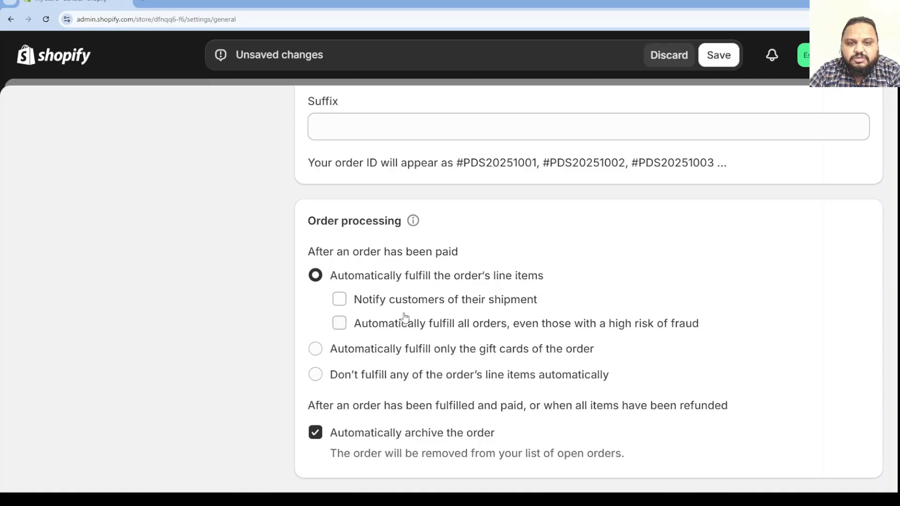
left_click(428, 304)
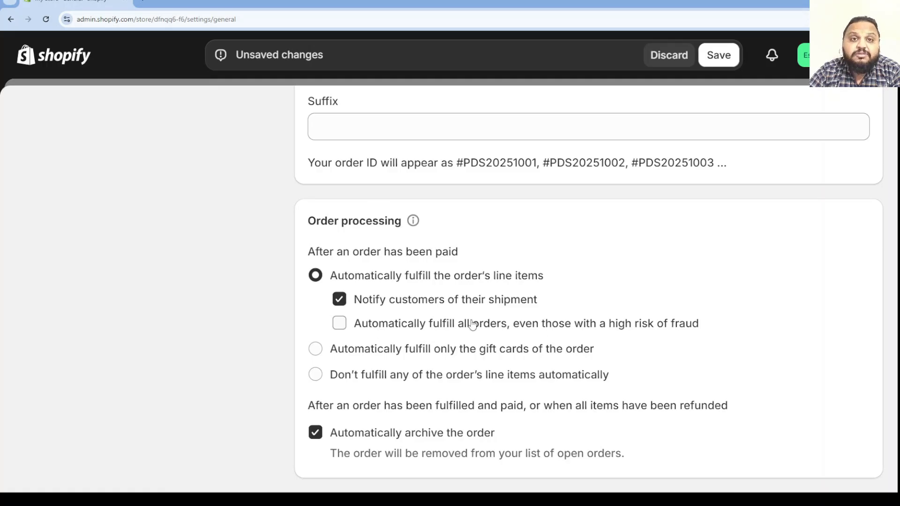
left_click(433, 325)
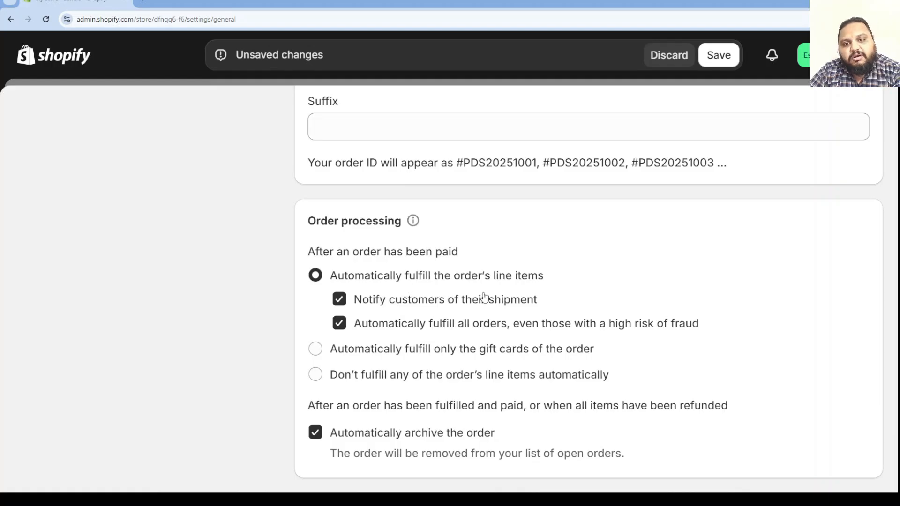
Step: Save the changed general settings and open the management page for the brand assets
scroll(485, 300, "down", 3)
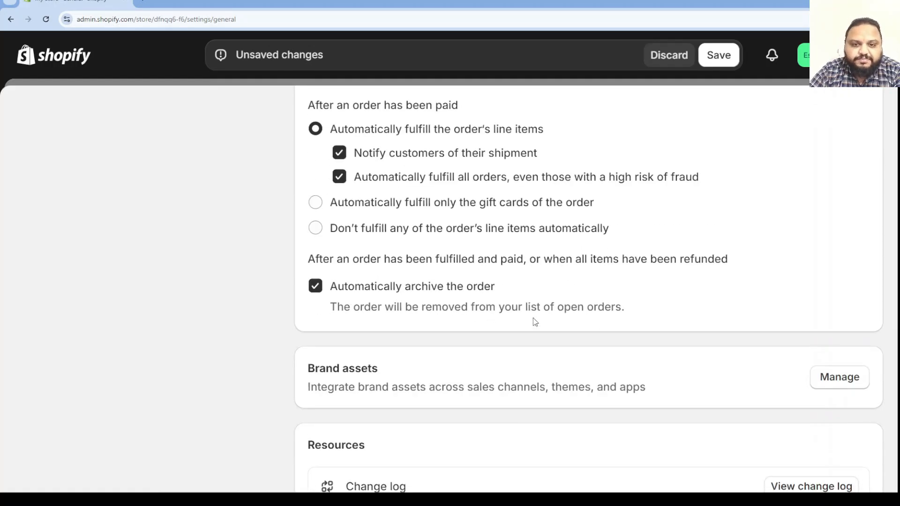
scroll(532, 323, "down", 3)
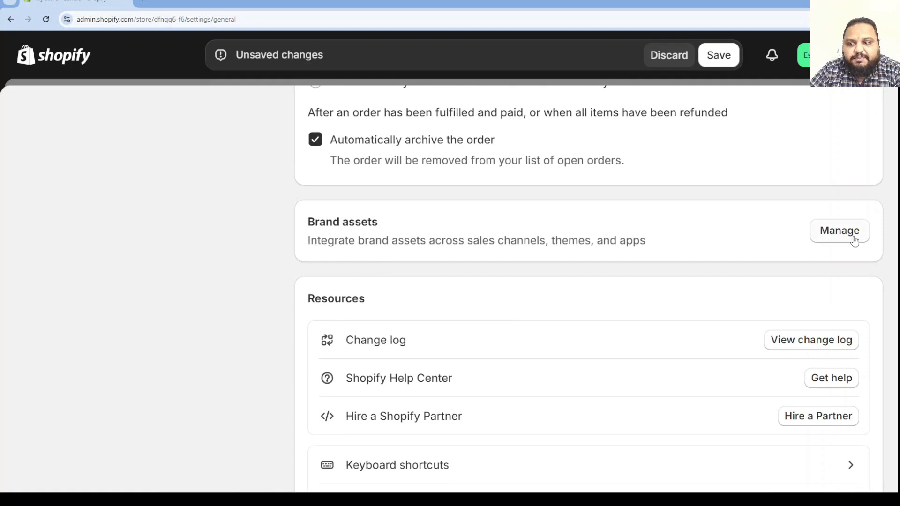
left_click(825, 238)
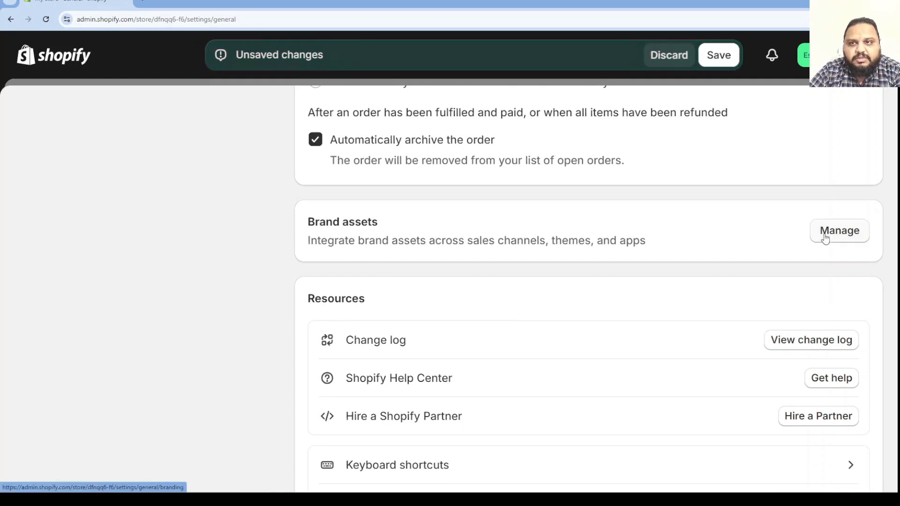
left_click(825, 238)
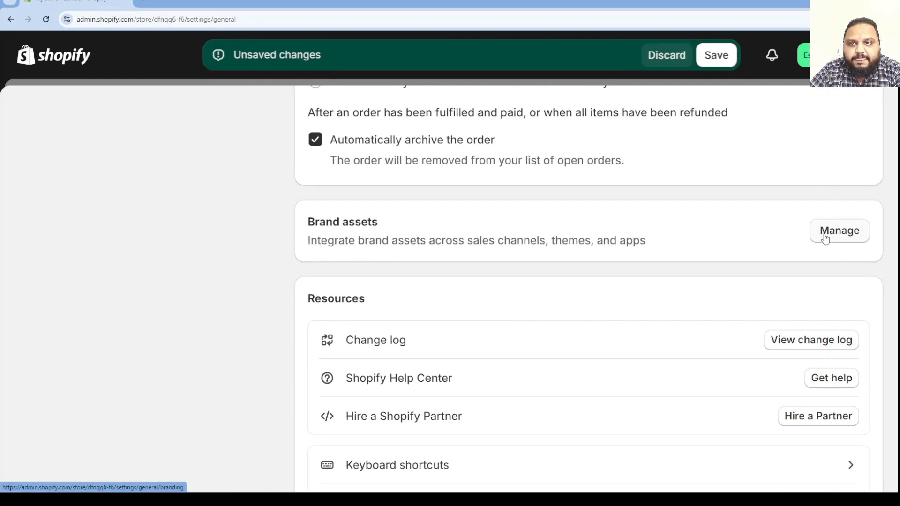
left_click(722, 56)
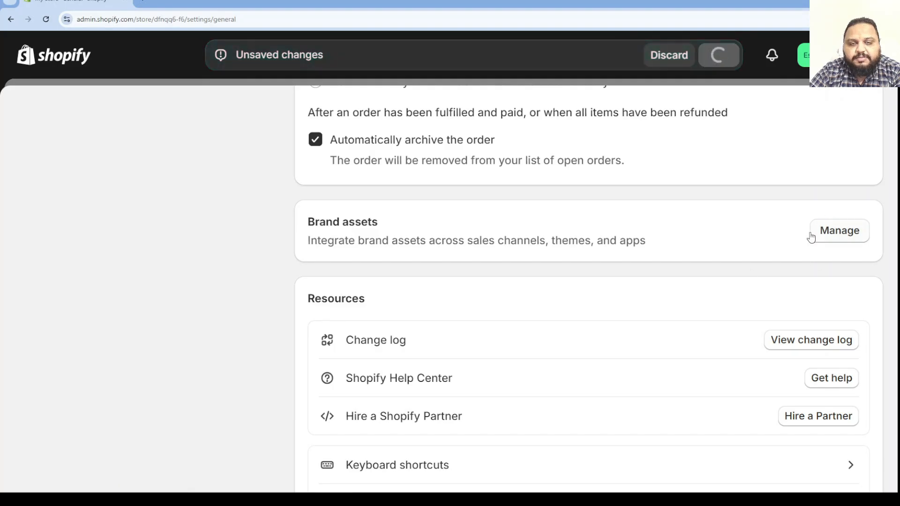
left_click(859, 231)
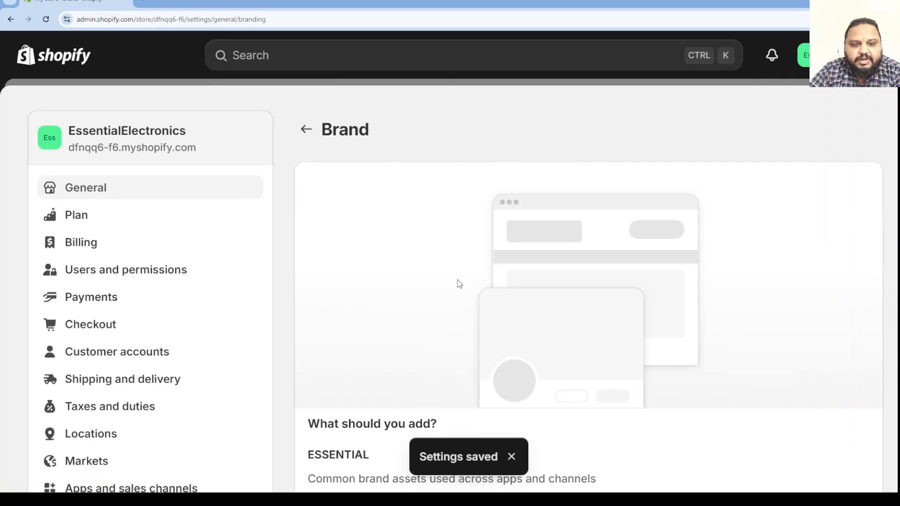
Step: Add a sky blue primary brand color, #26a7ef
scroll(458, 283, "down", 5)
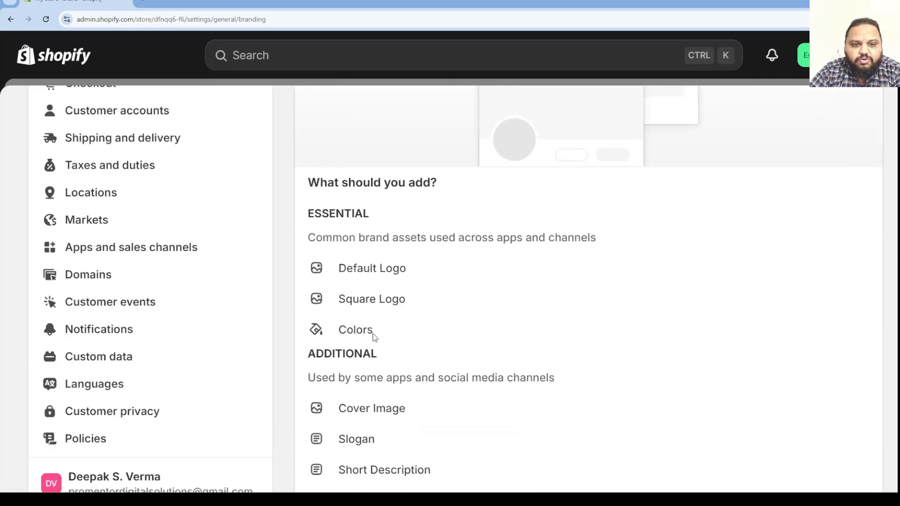
scroll(375, 336, "down", 4)
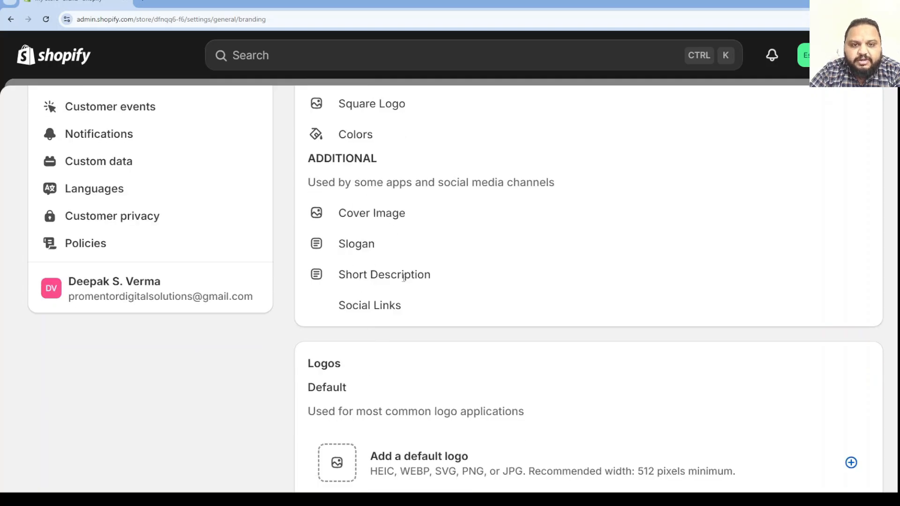
scroll(412, 312, "down", 5)
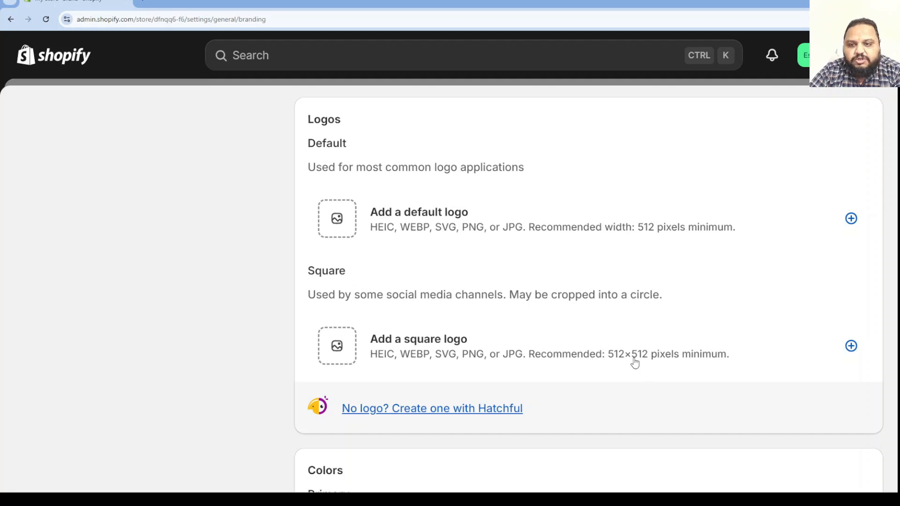
scroll(633, 347, "down", 5)
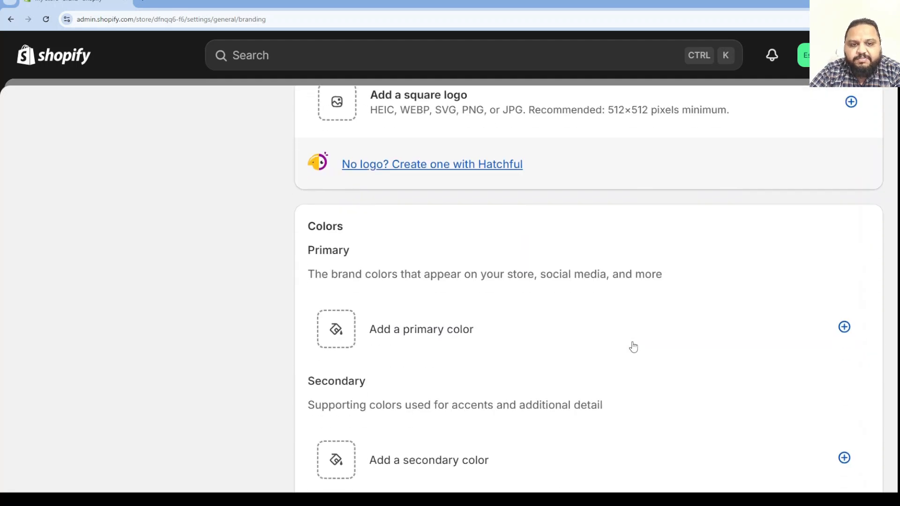
left_click(341, 333)
left_click(403, 190)
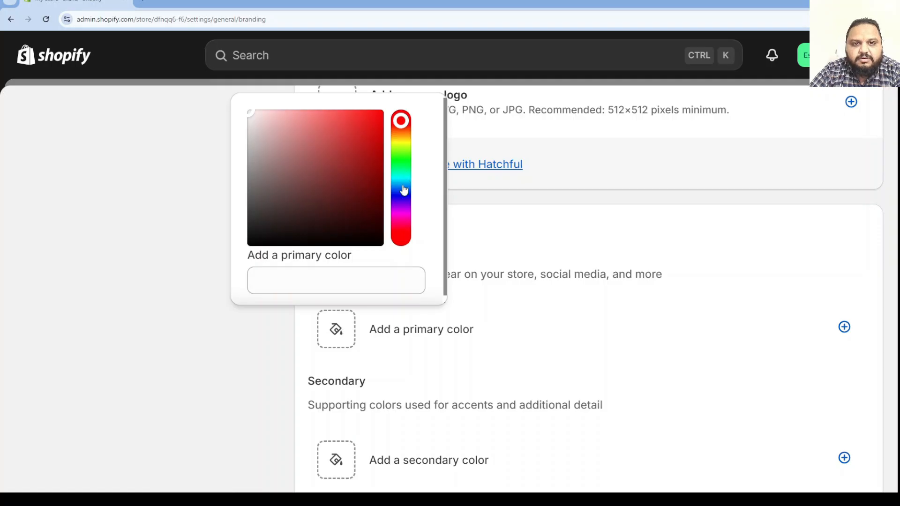
left_click(341, 341)
left_click(362, 118)
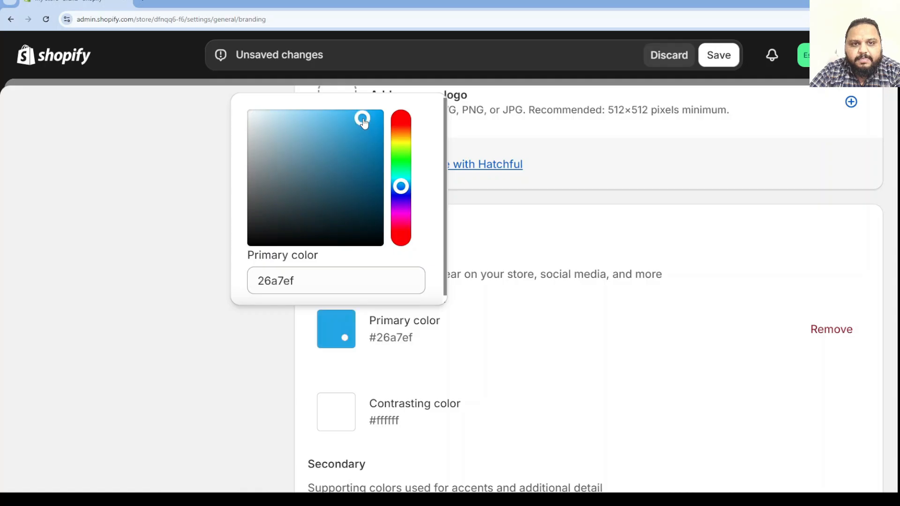
left_click(482, 349)
Step: Change the primary color's contrasting color to lime green, #c9f50e
left_click(342, 410)
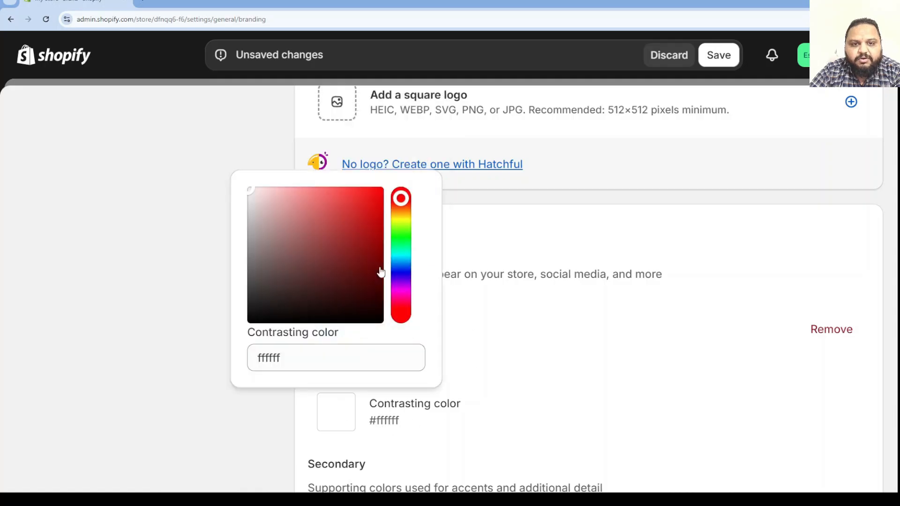
left_click(401, 221)
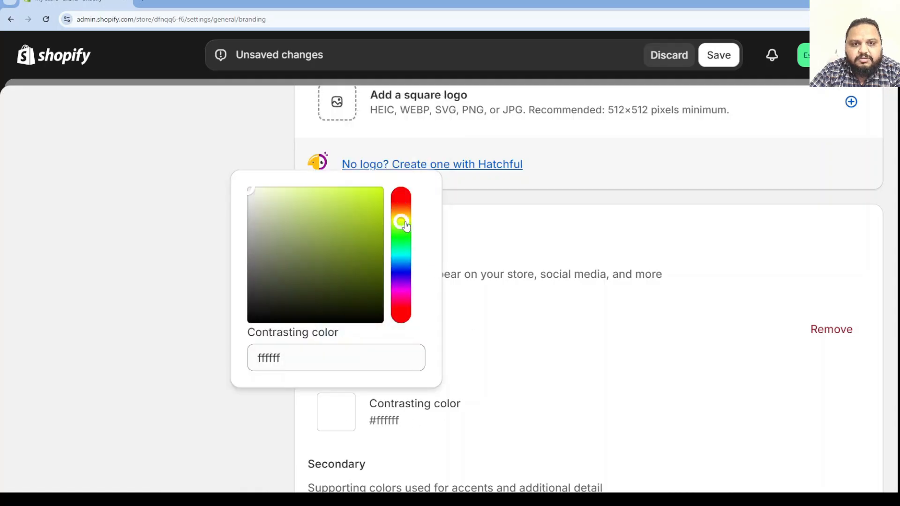
left_click(378, 196)
left_click(542, 354)
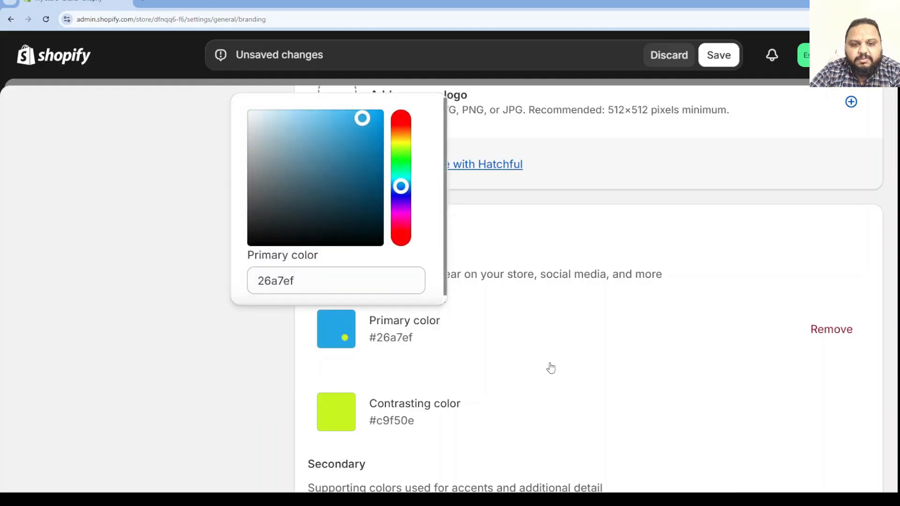
left_click(504, 320)
Step: Add a cyan secondary brand color, #24eff9
scroll(615, 401, "down", 5)
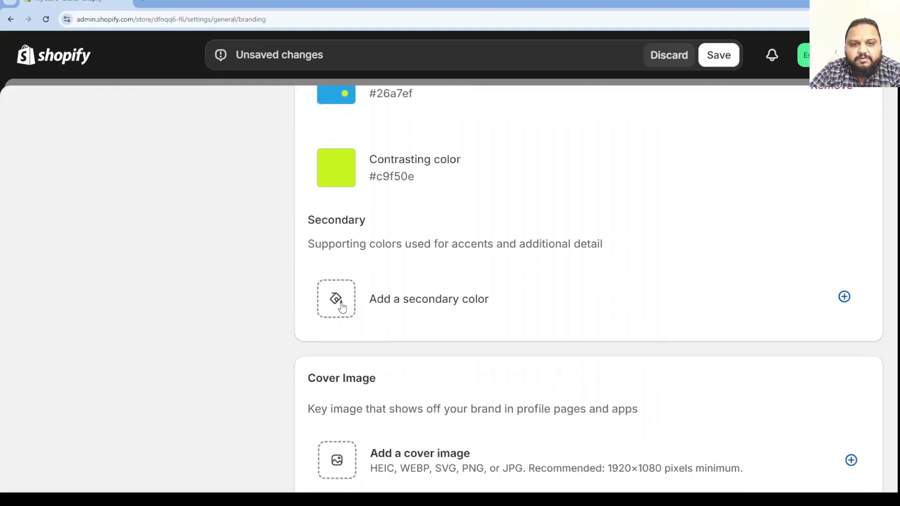
left_click(336, 301)
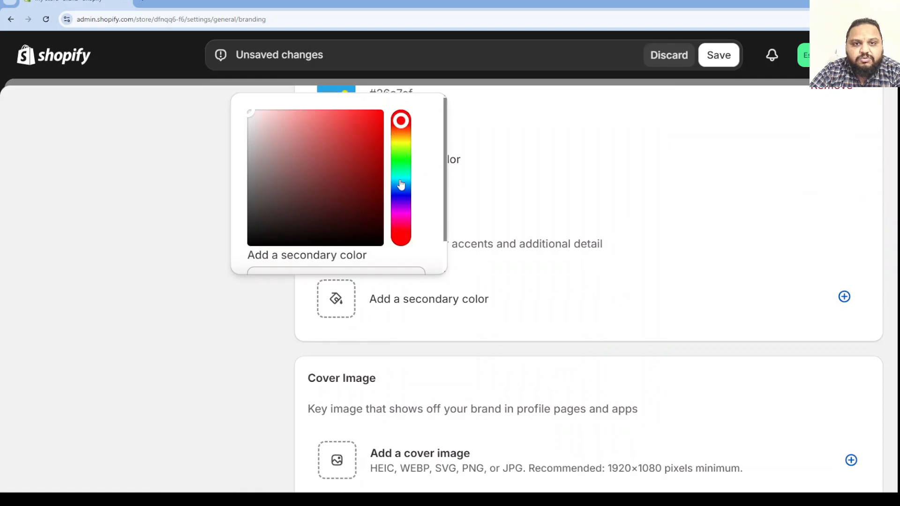
left_click(401, 183)
left_click(365, 115)
left_click(610, 316)
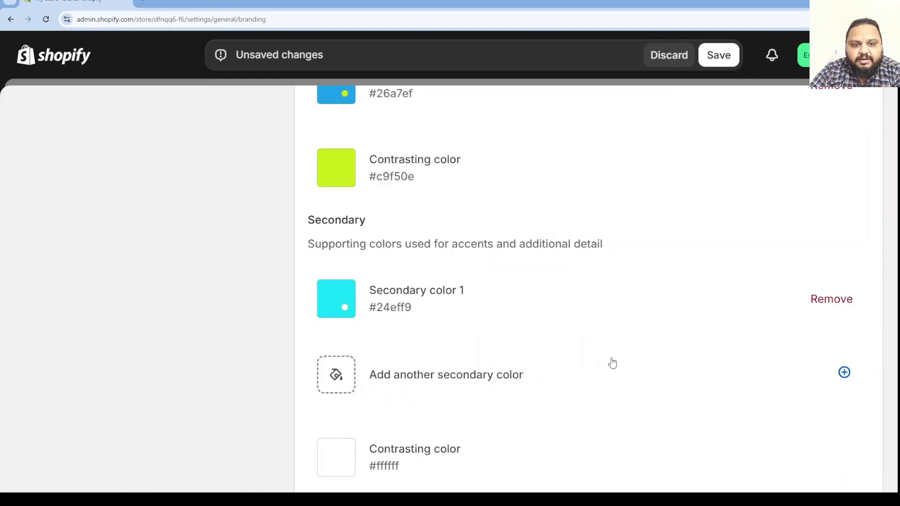
Step: Add the brand slogan "All Essential Electronics under One Roof" and save the branding
scroll(612, 364, "down", 3)
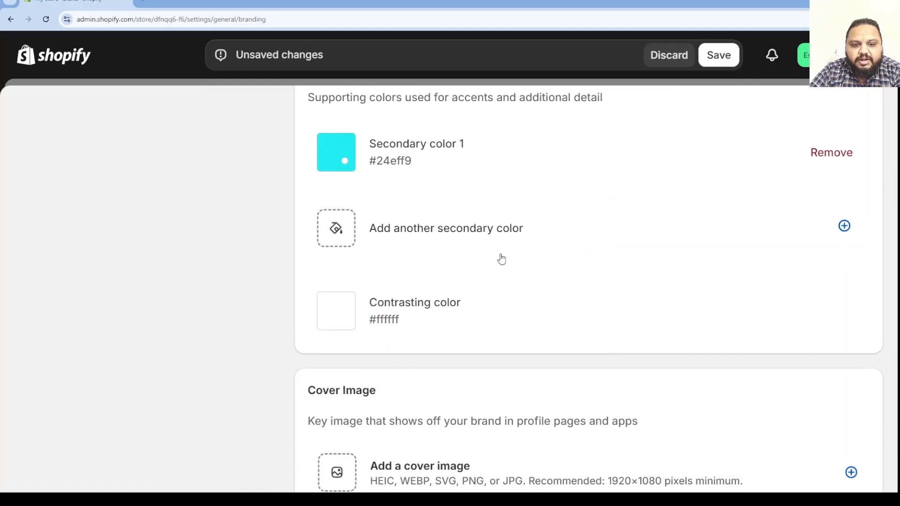
scroll(500, 258, "down", 3)
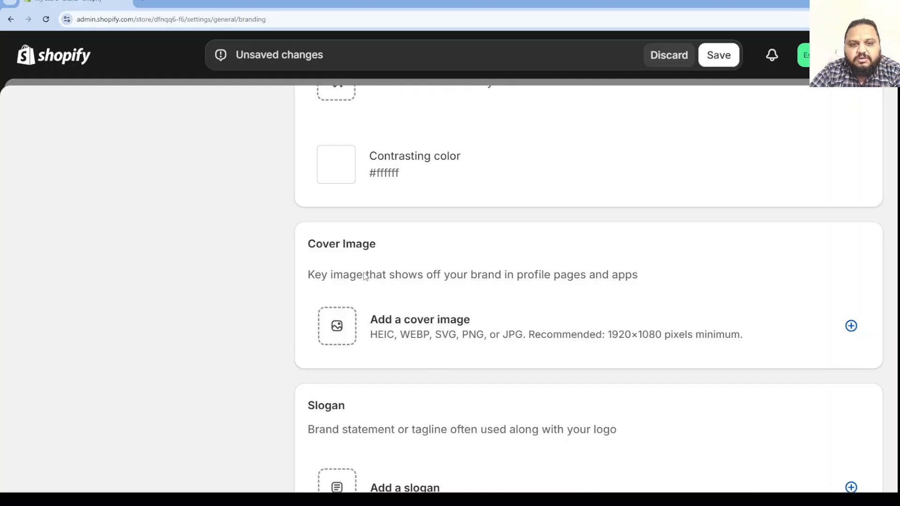
scroll(450, 298, "down", 4)
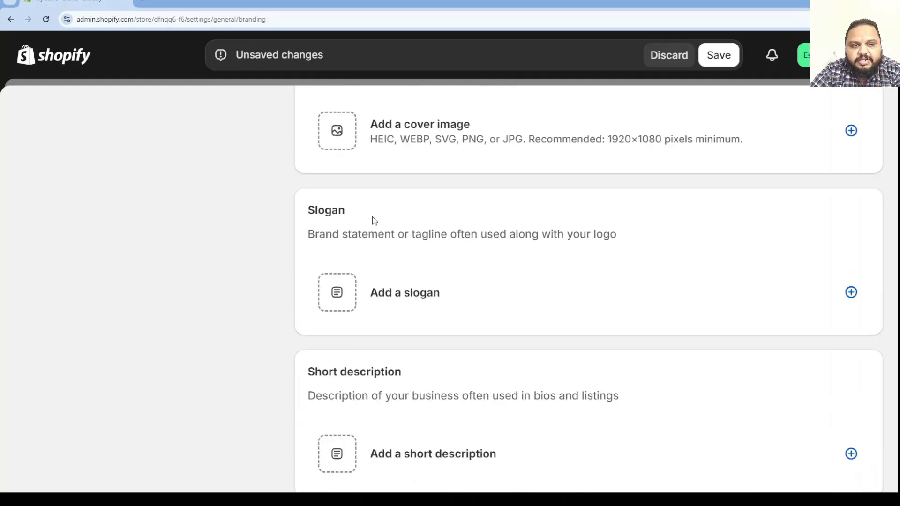
left_click(378, 292)
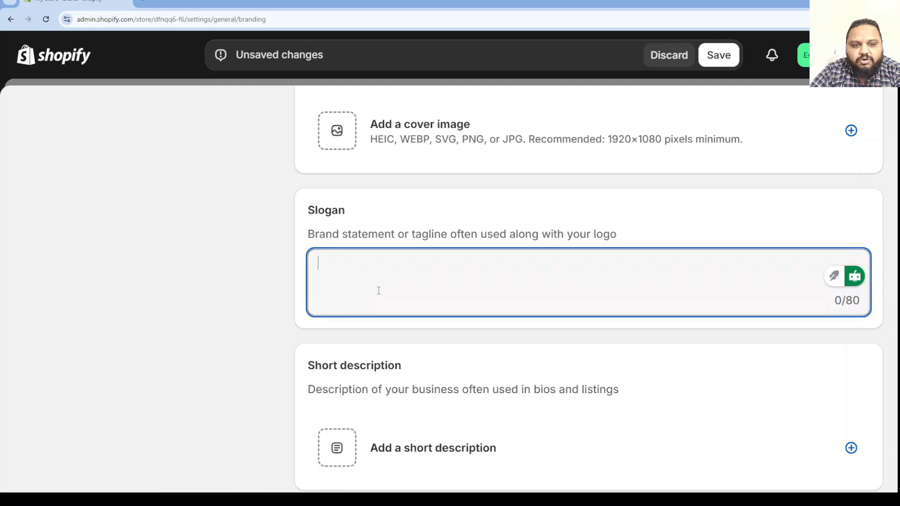
type("All Essentai")
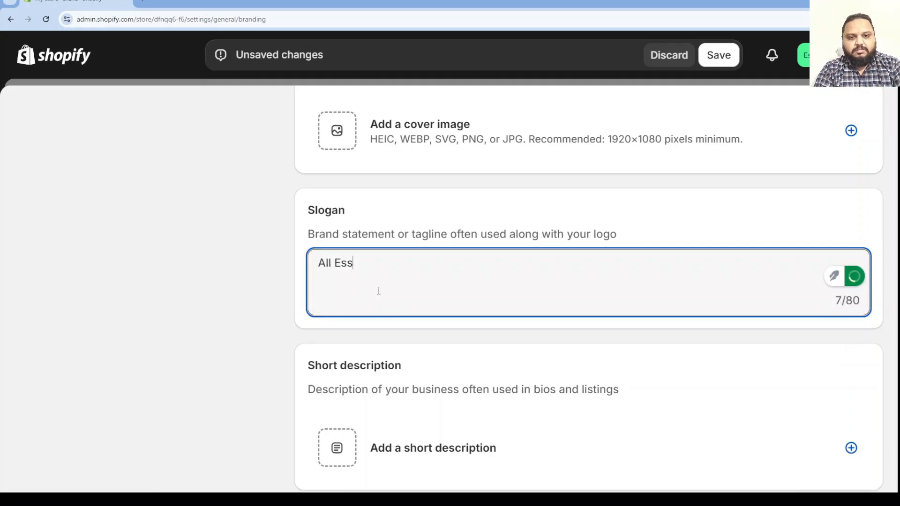
key("BackSpace")
key("BackSpace")
type("ia")
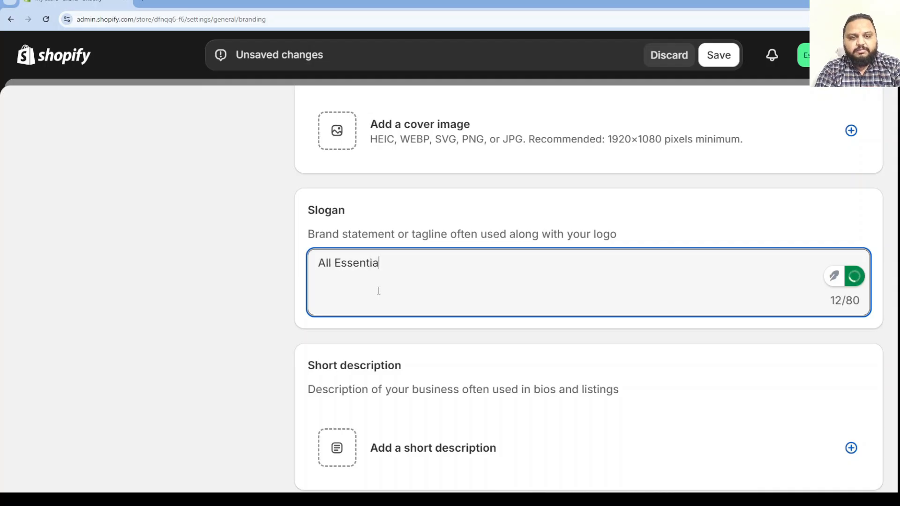
type("l Electronics un")
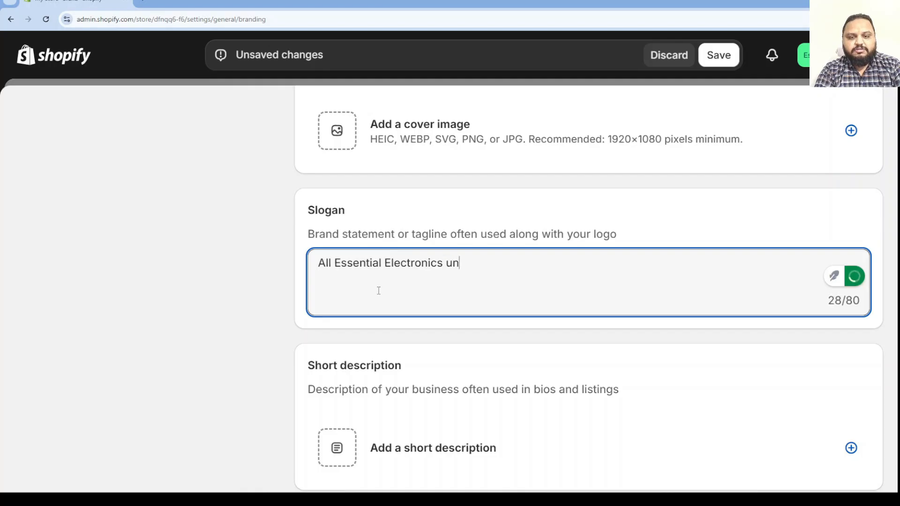
type("der ")
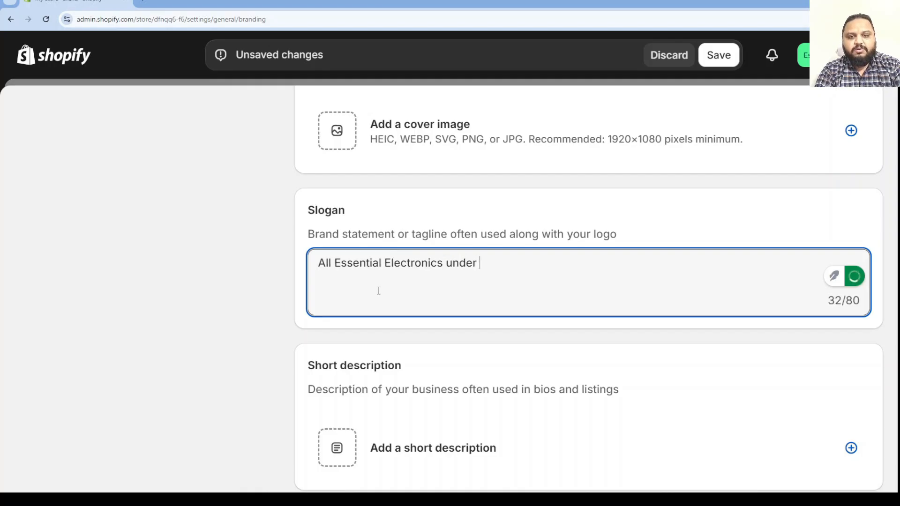
type("One Roof")
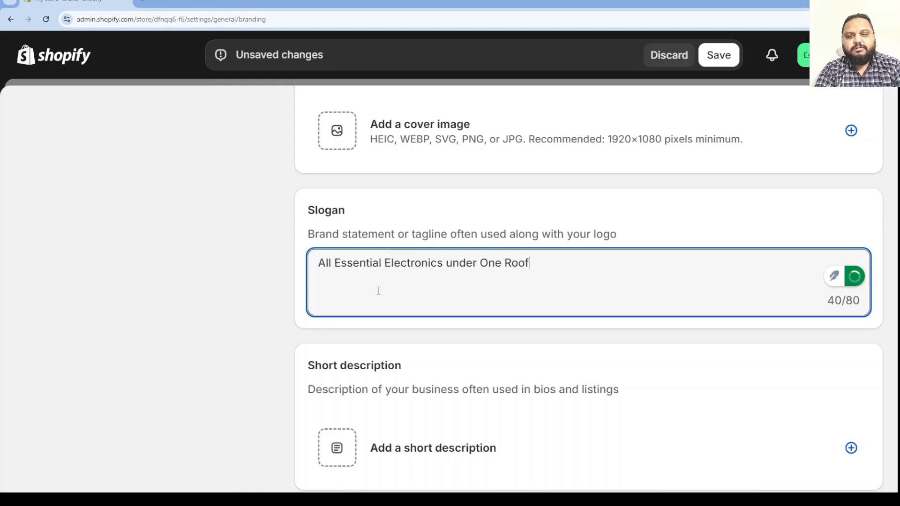
scroll(458, 375, "down", 2)
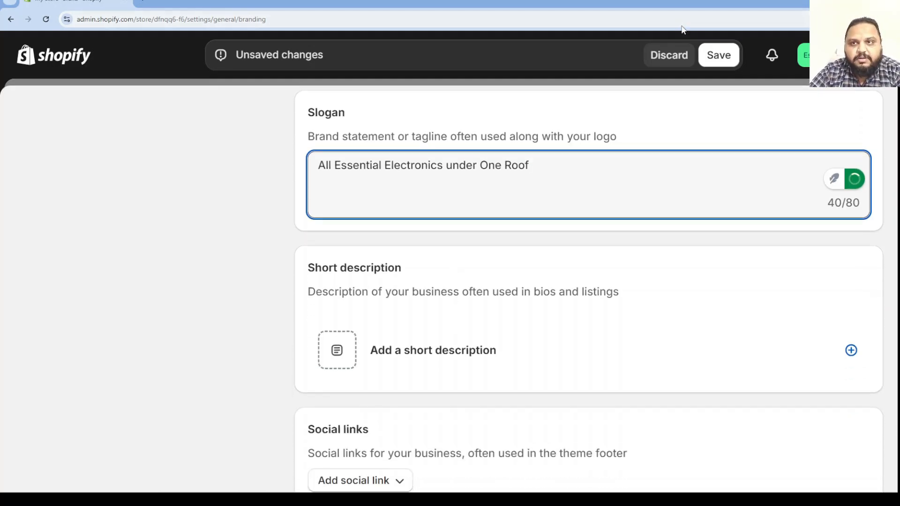
left_click(719, 55)
Step: Add the short description "We sell high quality international grade electronics product for all your basic needs." and save the branding
scroll(506, 214, "up", 2)
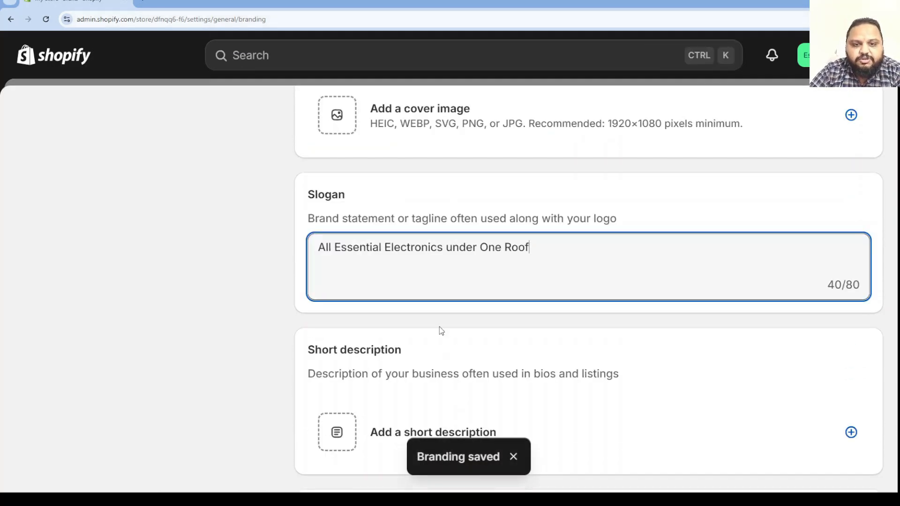
scroll(441, 331, "down", 3)
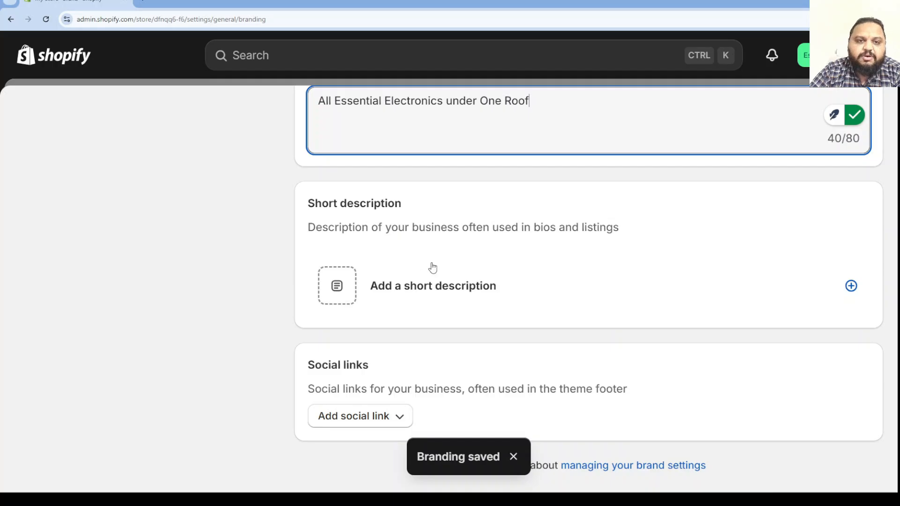
left_click(407, 287)
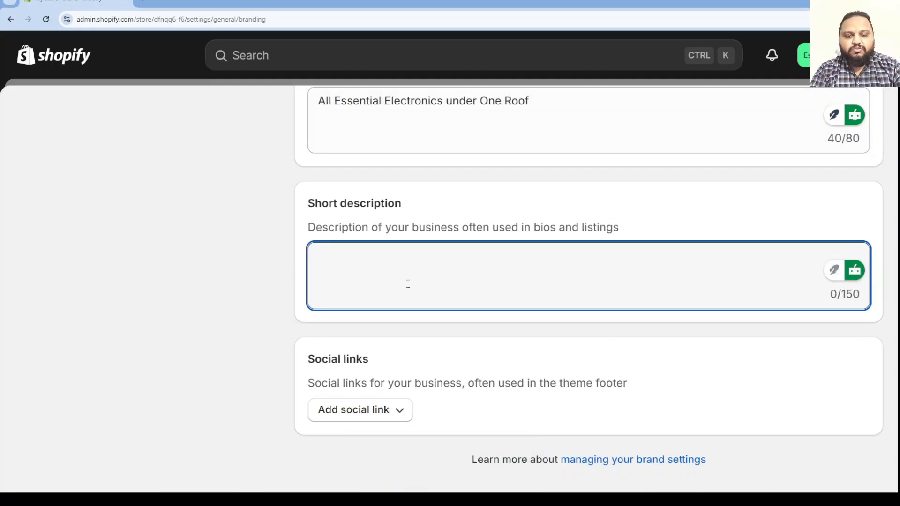
type("We sell high qulity")
key("BackSpace")
key("BackSpace")
type("ality intergat")
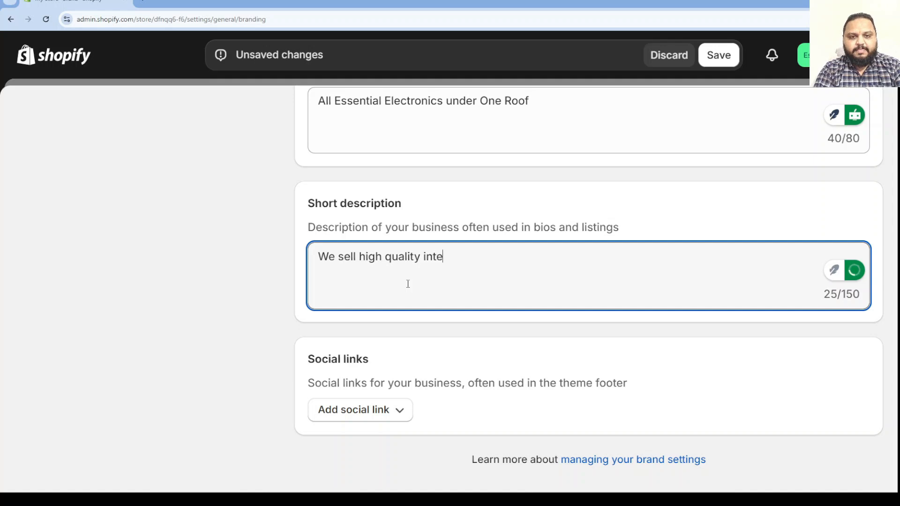
key("BackSpace")
key("BackSpace")
key("BackSpace")
type("rnational gr")
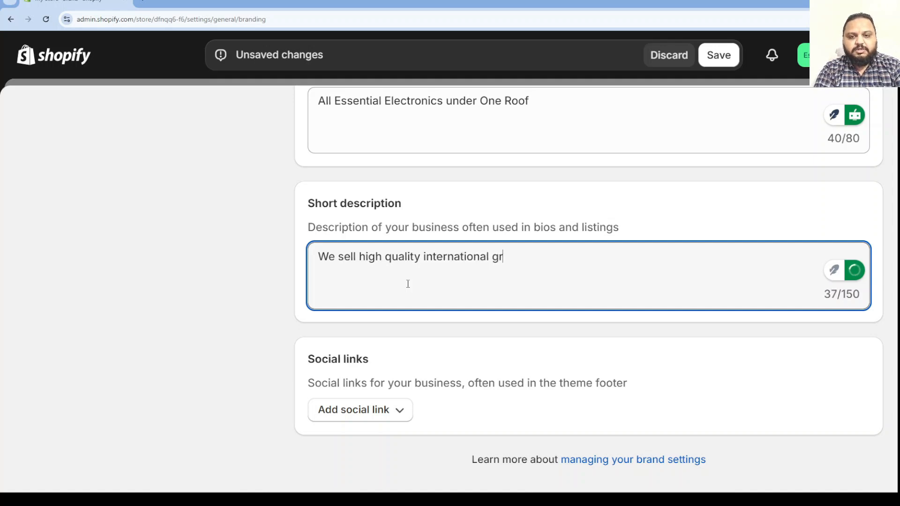
type("ade electronics product for all your")
key("BackSpace")
type("r basice")
key("BackSpace")
type("needs")
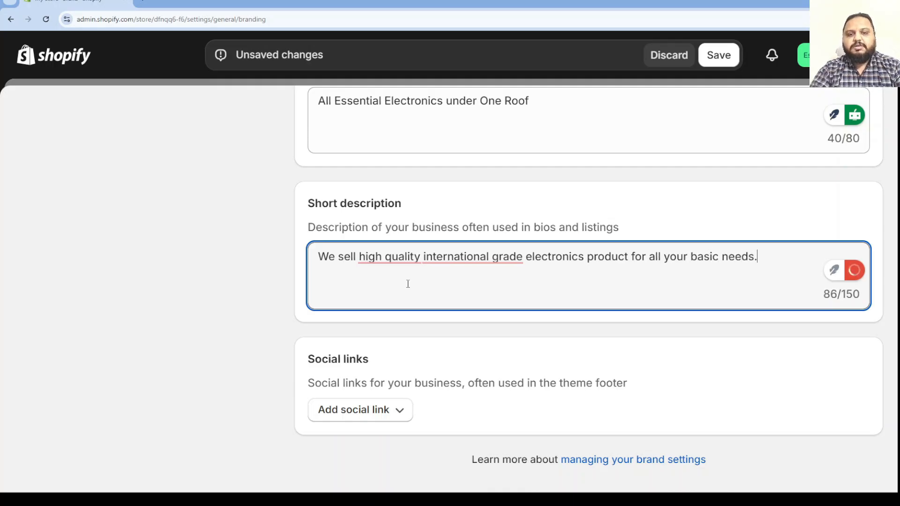
type(".")
left_click(722, 64)
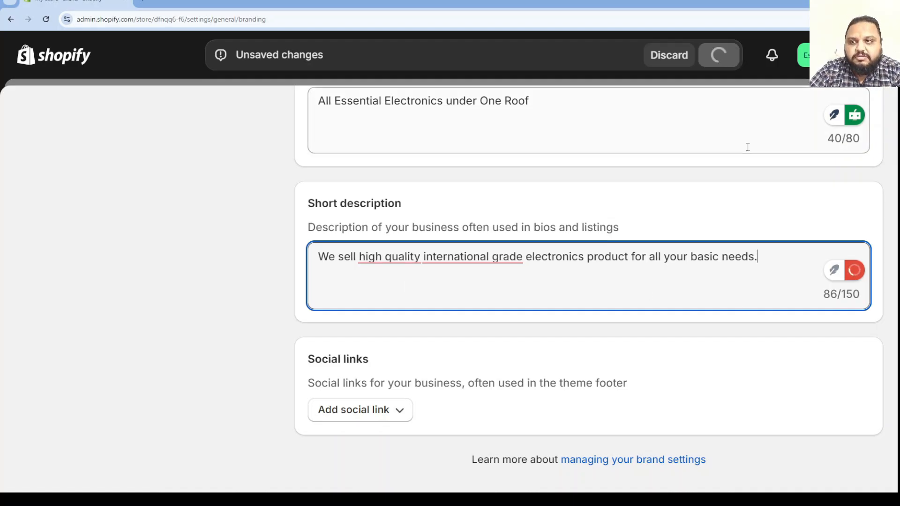
Step: Look through the platforms available for the brand's social links without adding one
scroll(686, 355, "down", 2)
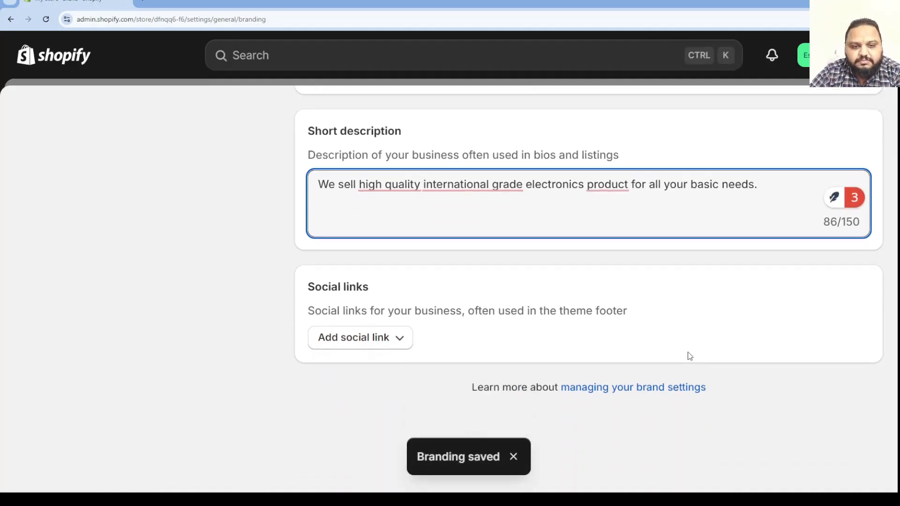
left_click(396, 338)
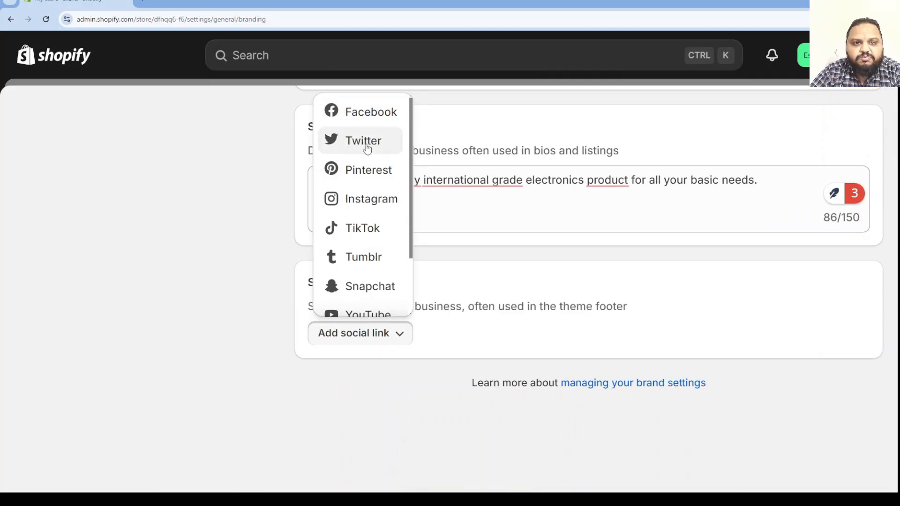
scroll(368, 177, "down", 1)
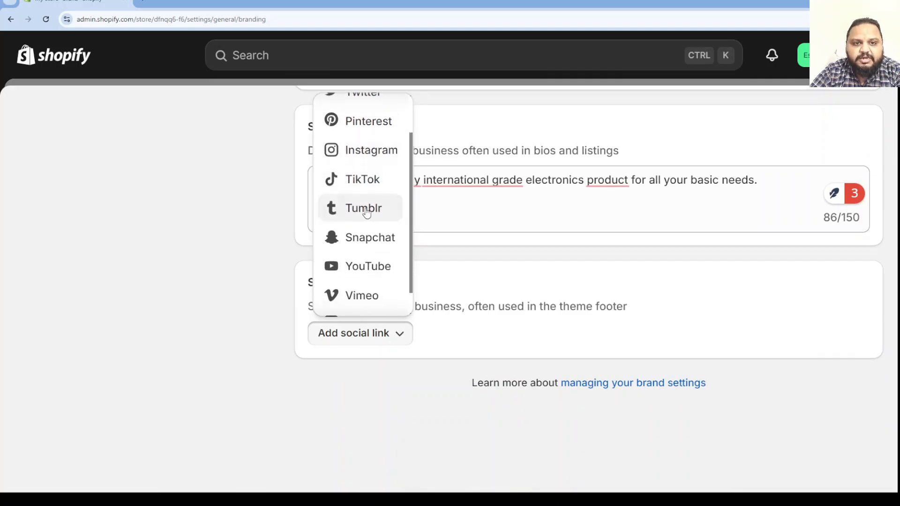
scroll(364, 264, "down", 1)
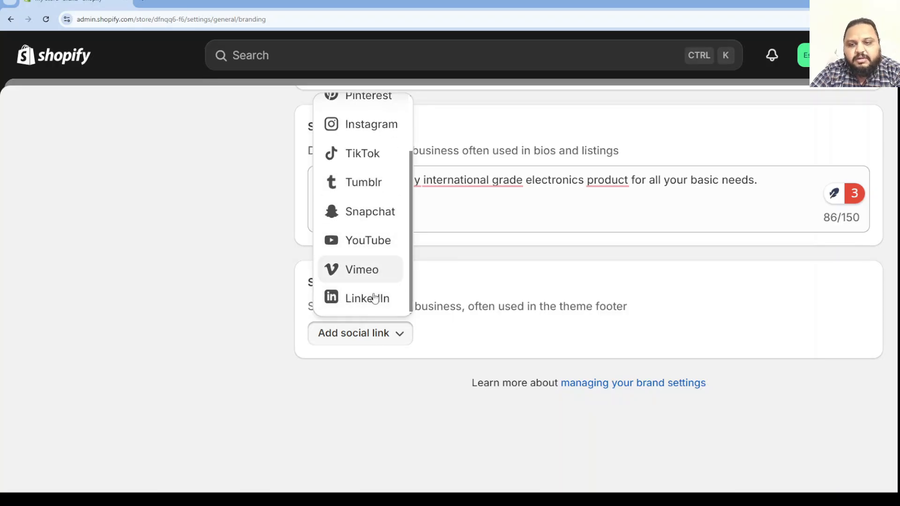
left_click(709, 423)
Step: Review the brand preview and the checklist of essential assets on the Brand page
scroll(709, 427, "up", 15)
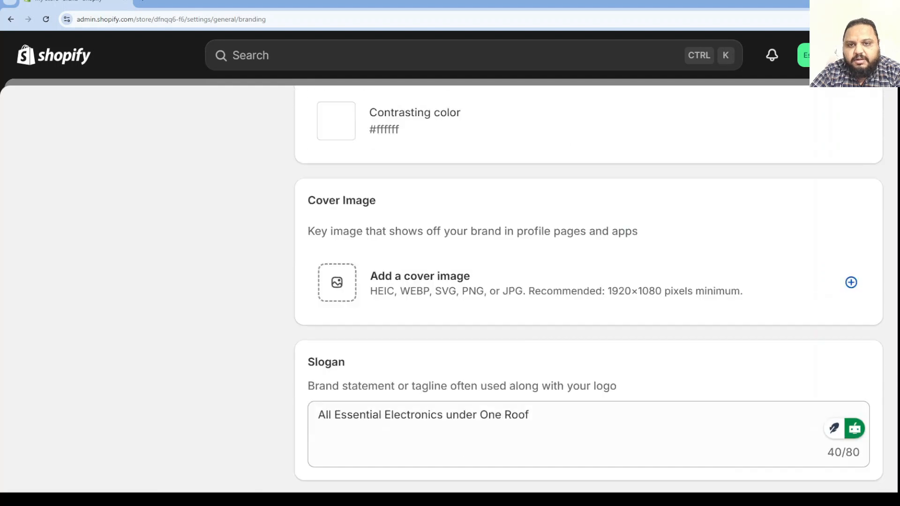
scroll(589, 288, "up", 8)
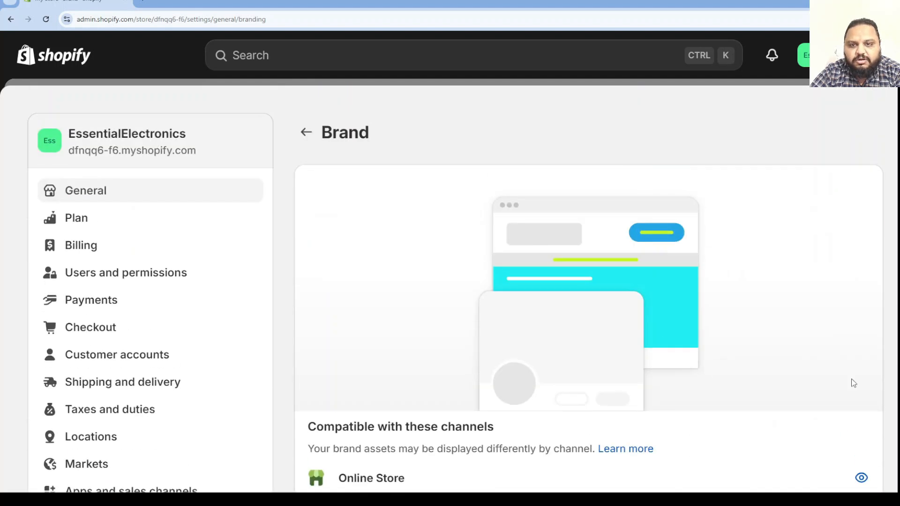
scroll(480, 293, "down", 4)
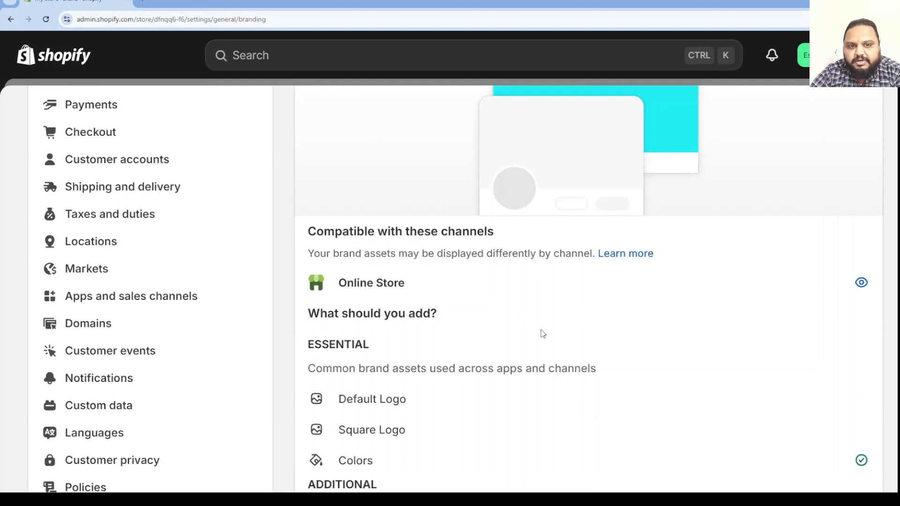
scroll(501, 345, "up", 4)
scroll(501, 345, "down", 6)
scroll(501, 344, "up", 6)
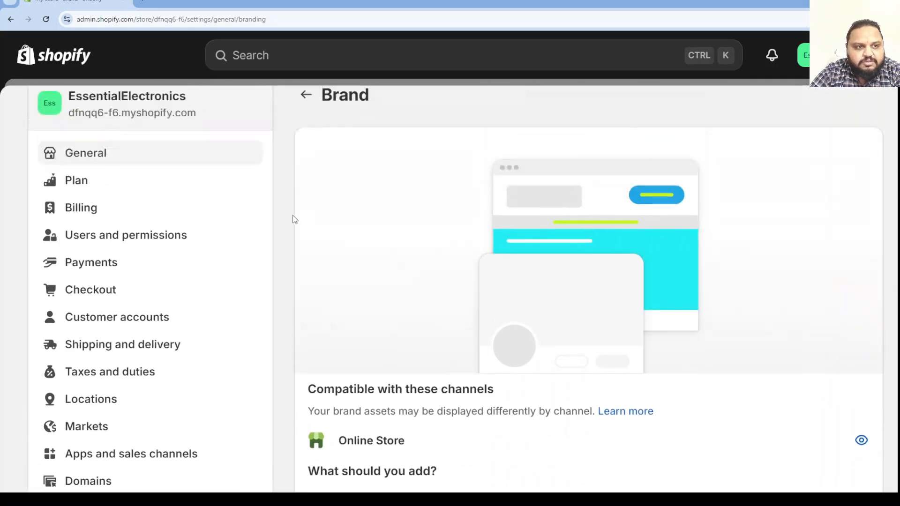
Step: Return to the General settings and review them from the store details through order processing to the resources
left_click(80, 193)
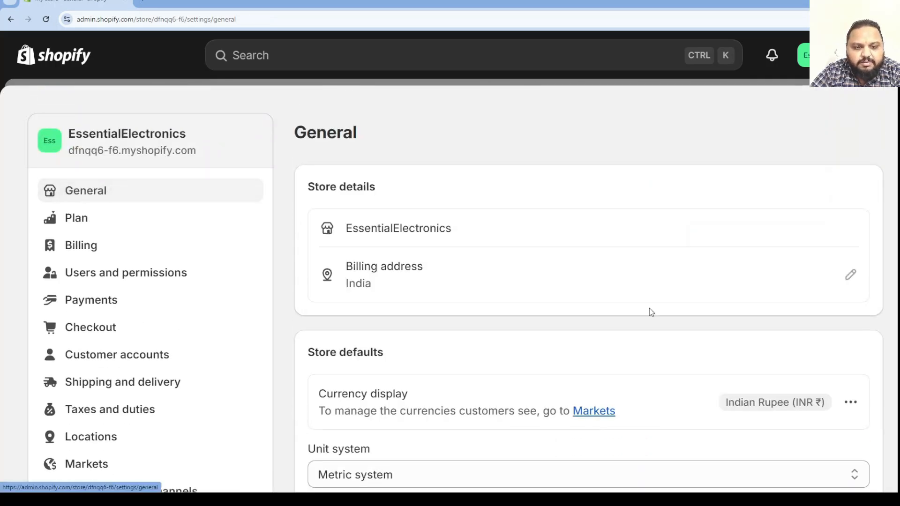
scroll(651, 308, "down", 10)
scroll(510, 343, "down", 10)
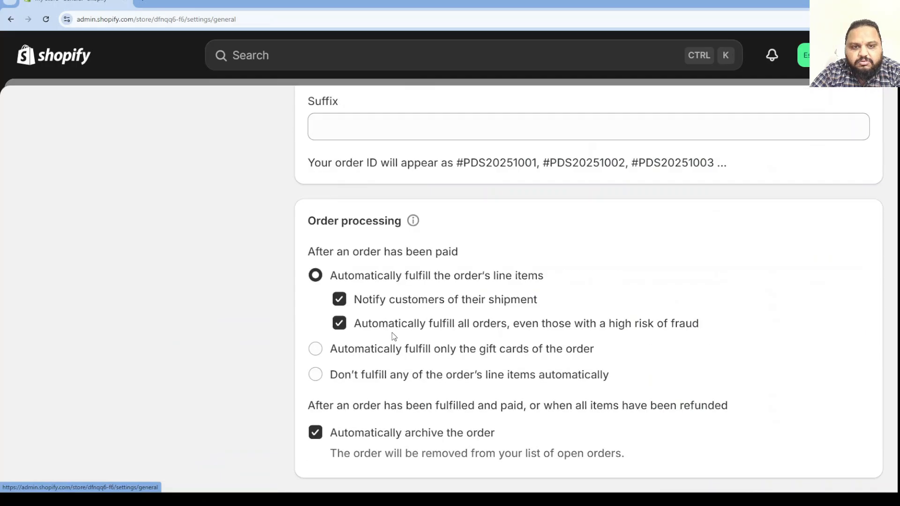
scroll(666, 262, "down", 4)
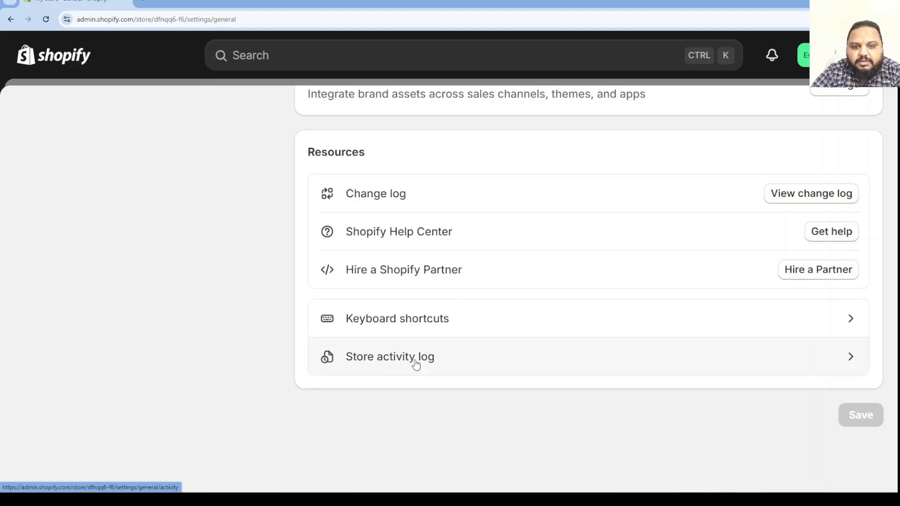
scroll(416, 364, "down", 1)
scroll(450, 393, "up", 15)
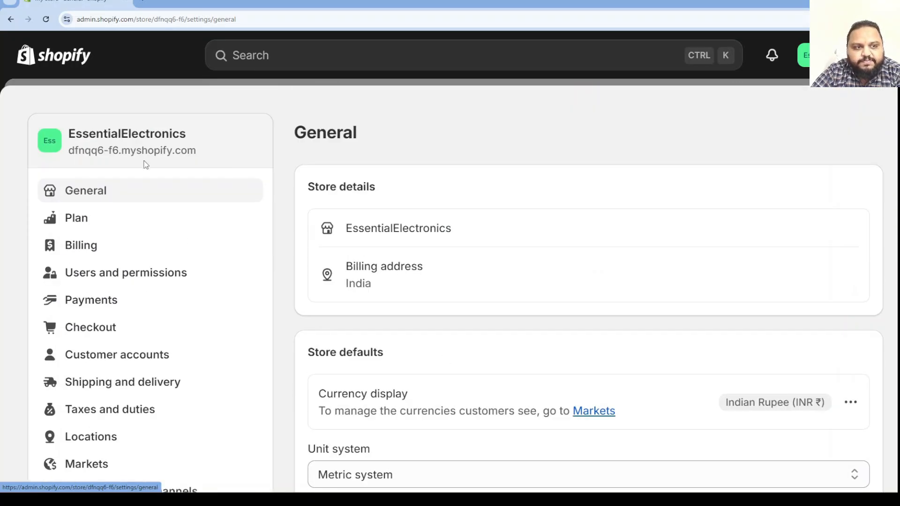
Step: Check the trial in the Plan settings, and examine the billing cycle, subscriptions and statement of charges in the Billing settings
left_click(125, 228)
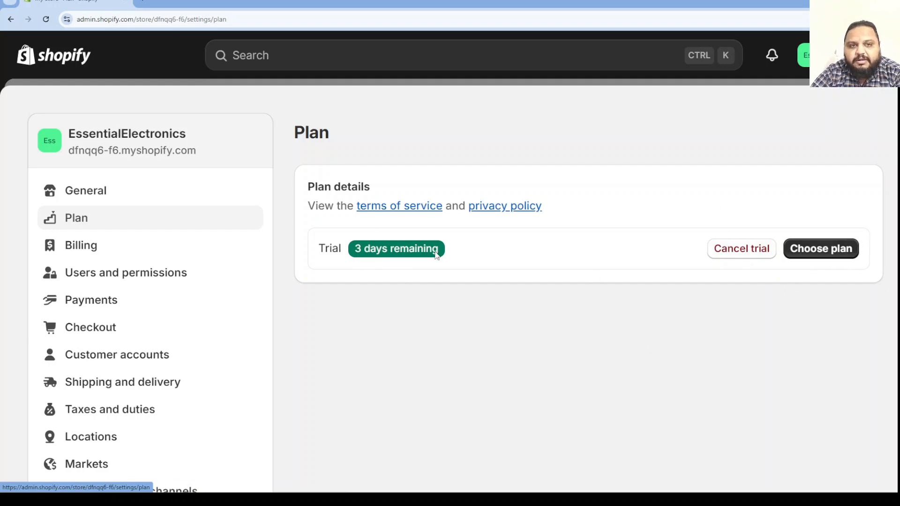
left_click(57, 251)
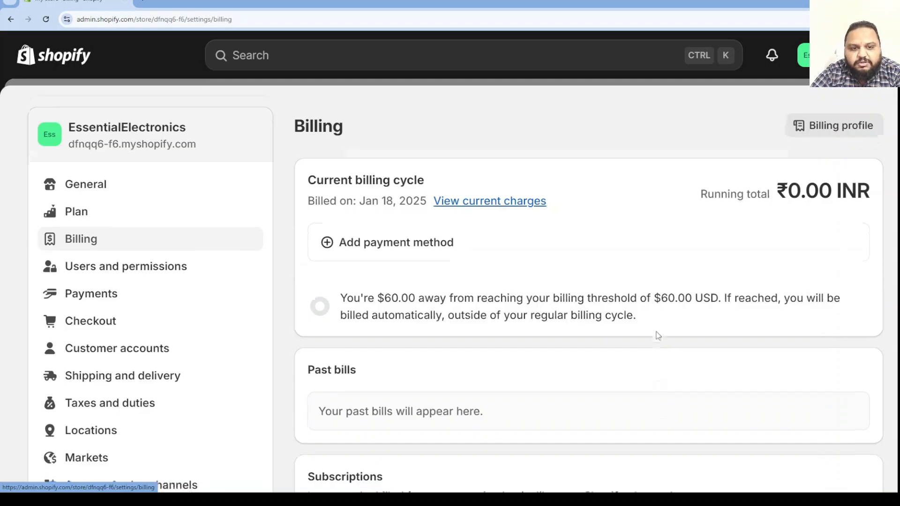
scroll(657, 335, "down", 4)
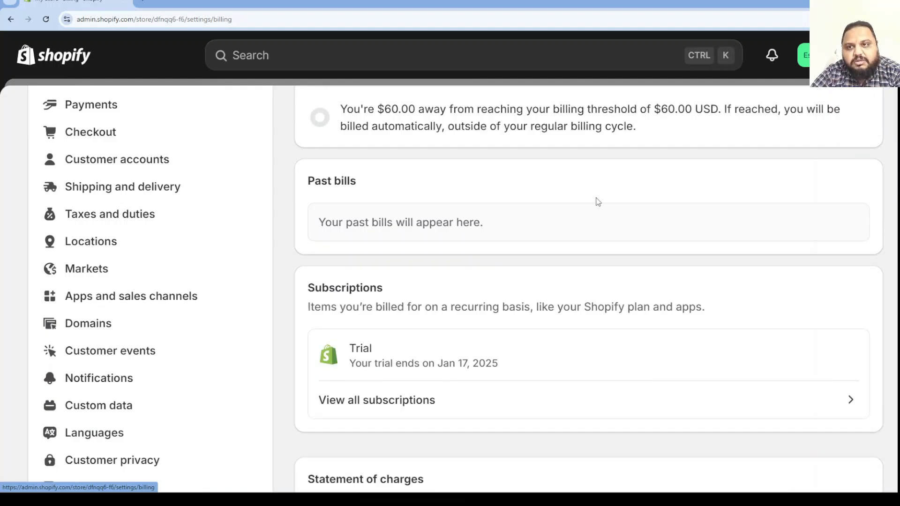
scroll(595, 312, "up", 4)
scroll(400, 335, "down", 6)
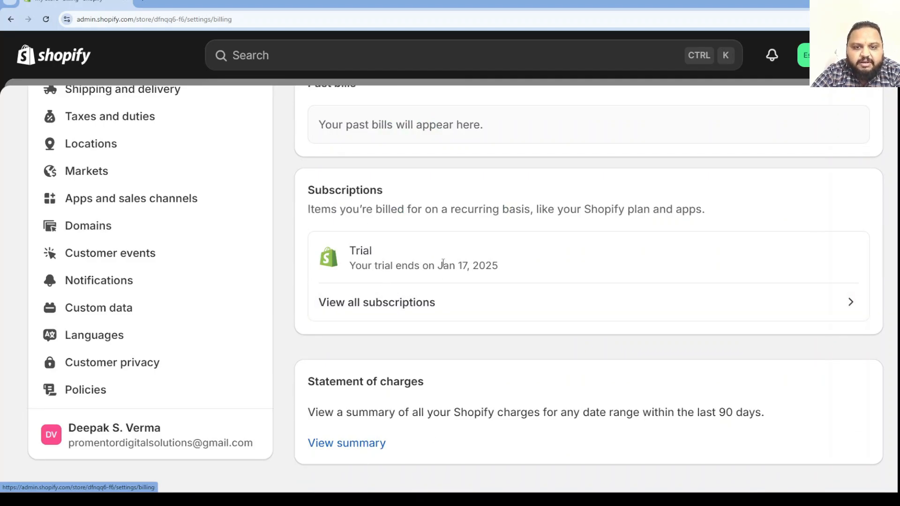
left_click_drag(443, 263, 525, 269)
scroll(493, 392, "down", 1)
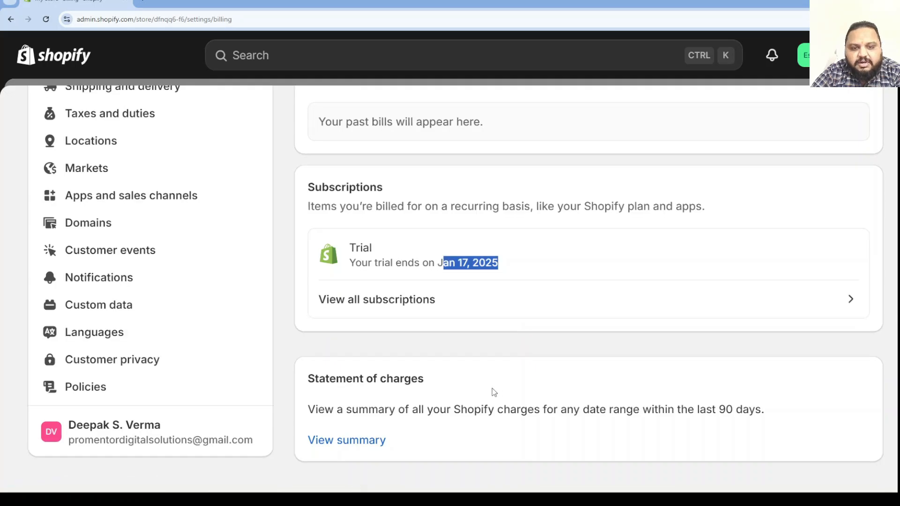
scroll(494, 392, "down", 1)
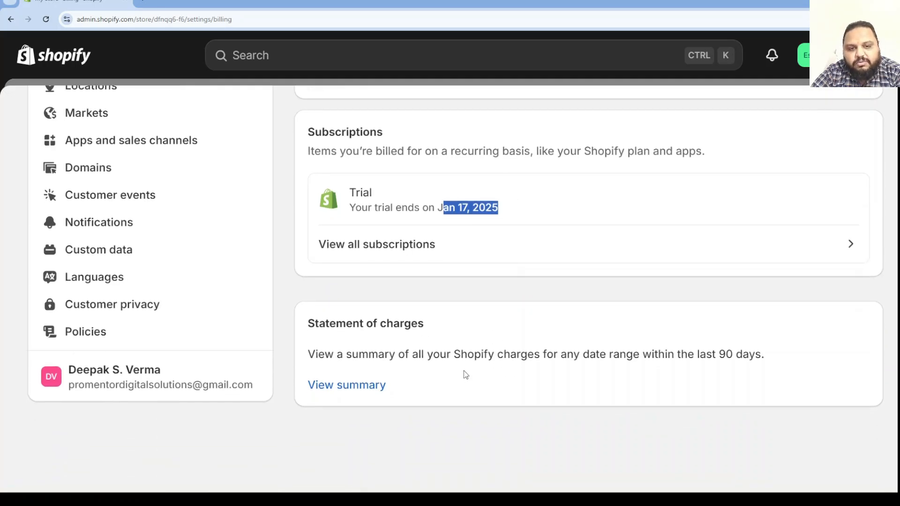
Step: Open the Users and permissions settings and review the store owner, staff accounts and POS app-only staff sections
scroll(465, 375, "up", 7)
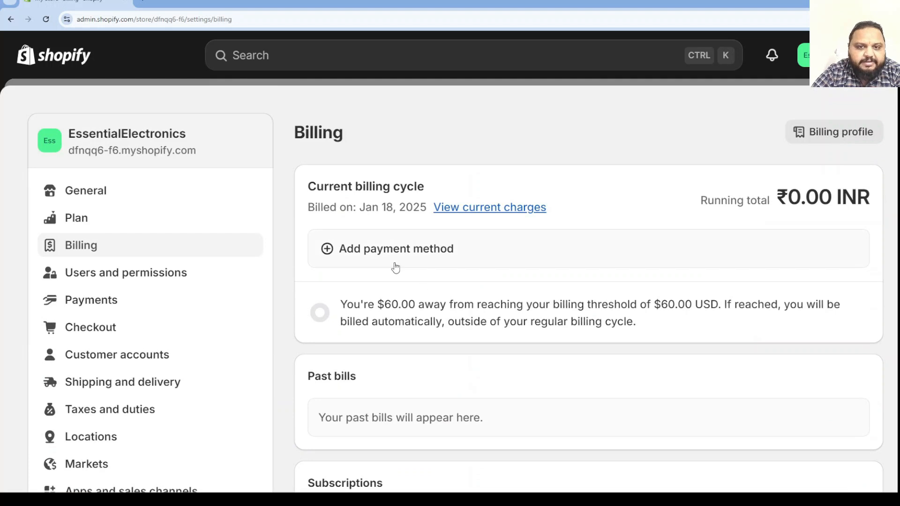
left_click(136, 272)
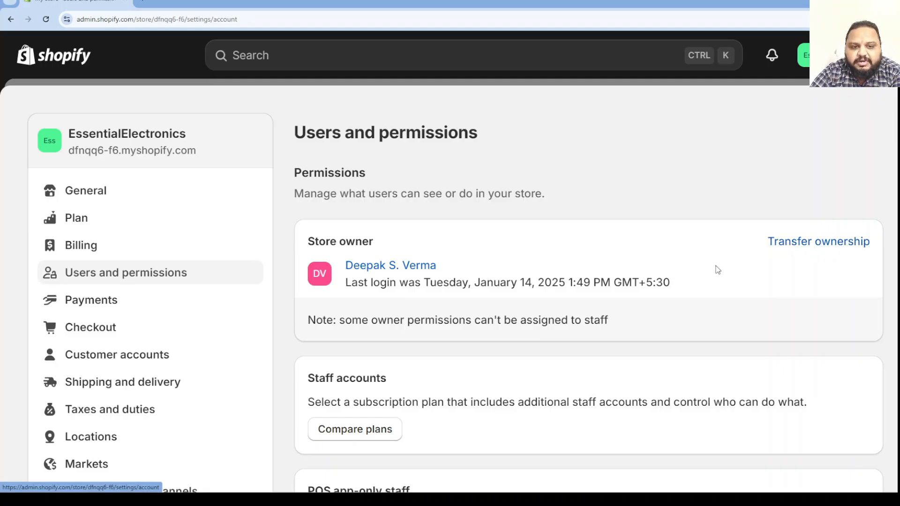
scroll(599, 269, "down", 4)
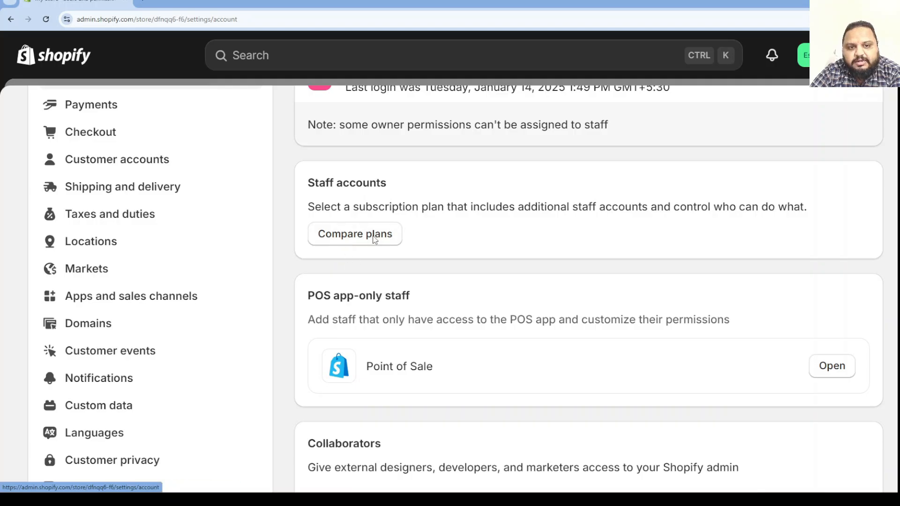
Step: Read how collaborators such as designers, developers and marketers get access to the admin, including the collaborator request code
scroll(507, 308, "down", 6)
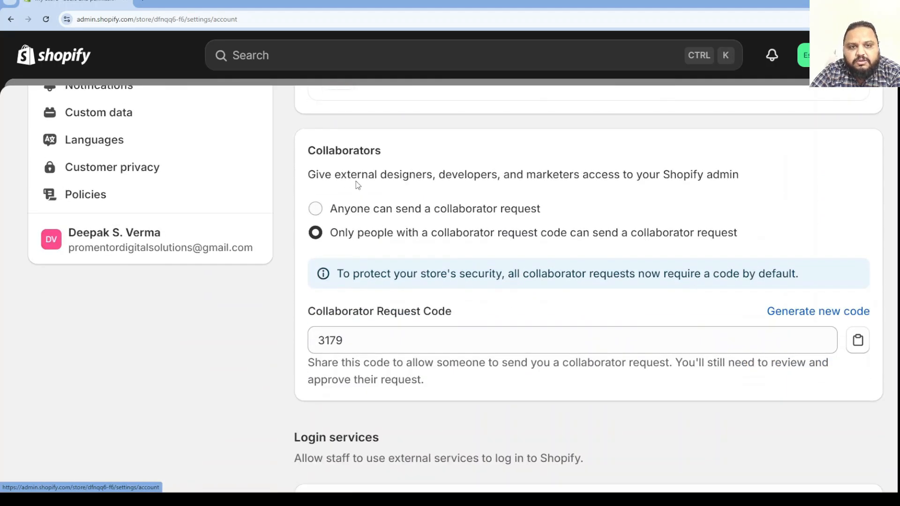
left_click_drag(397, 174, 496, 180)
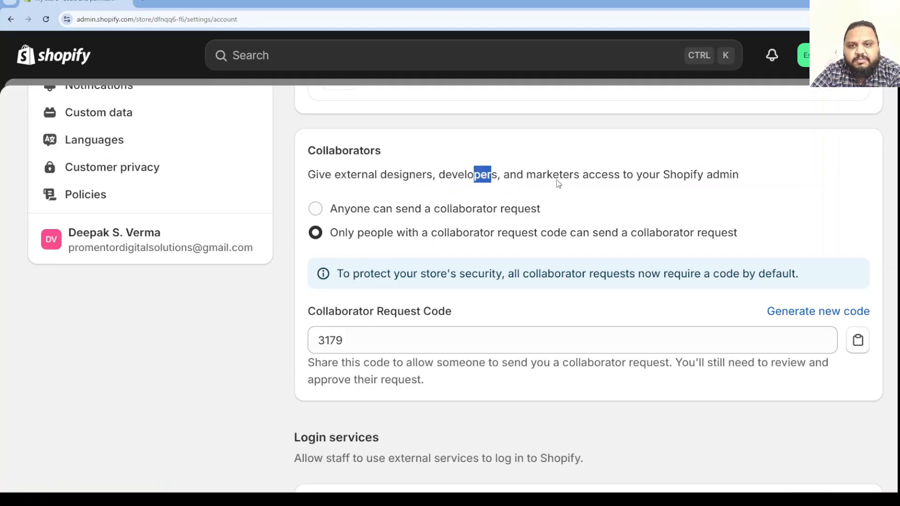
left_click_drag(554, 176, 595, 176)
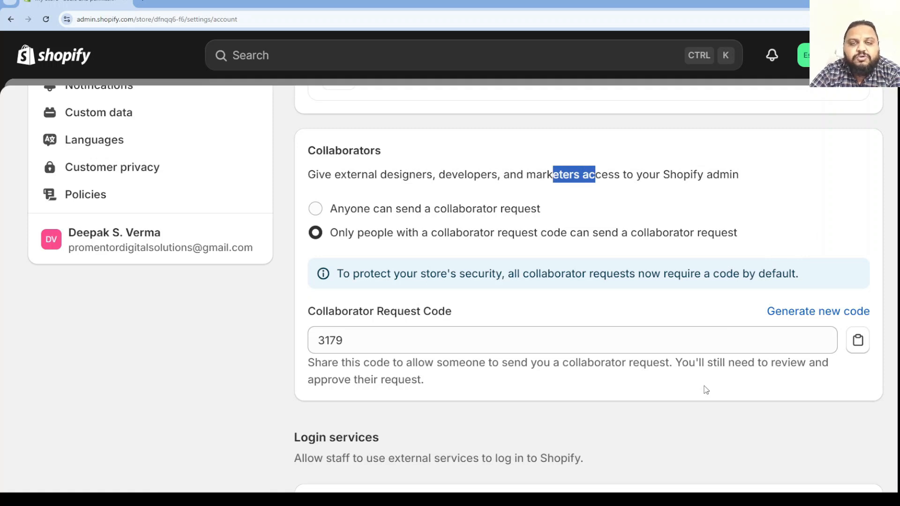
left_click(567, 197)
left_click_drag(523, 176, 576, 175)
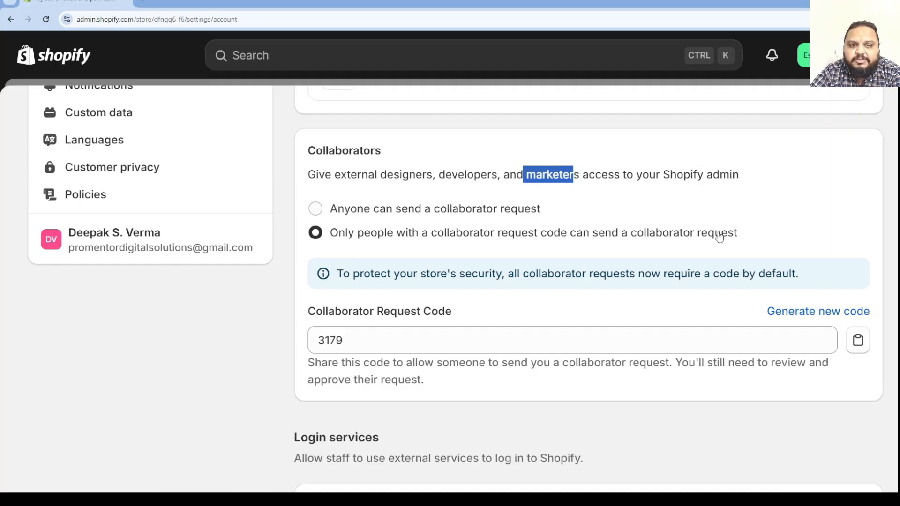
double_click(462, 177)
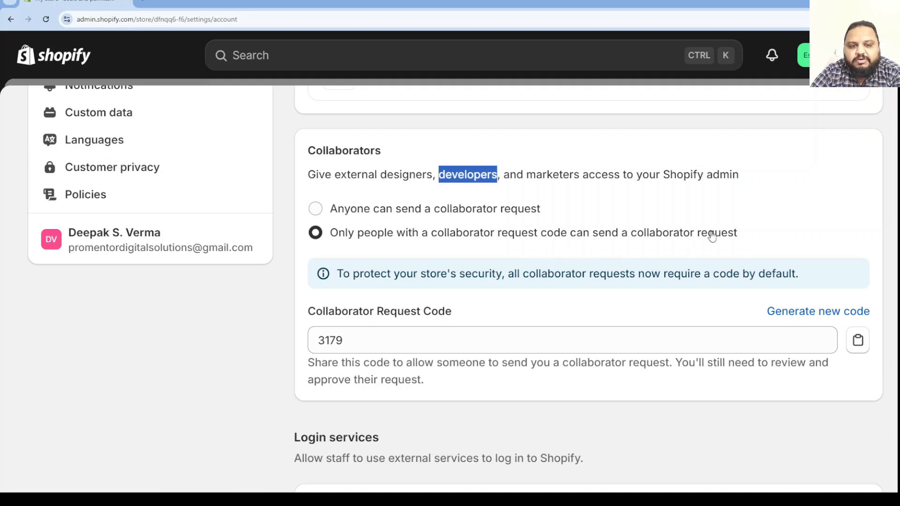
double_click(345, 344)
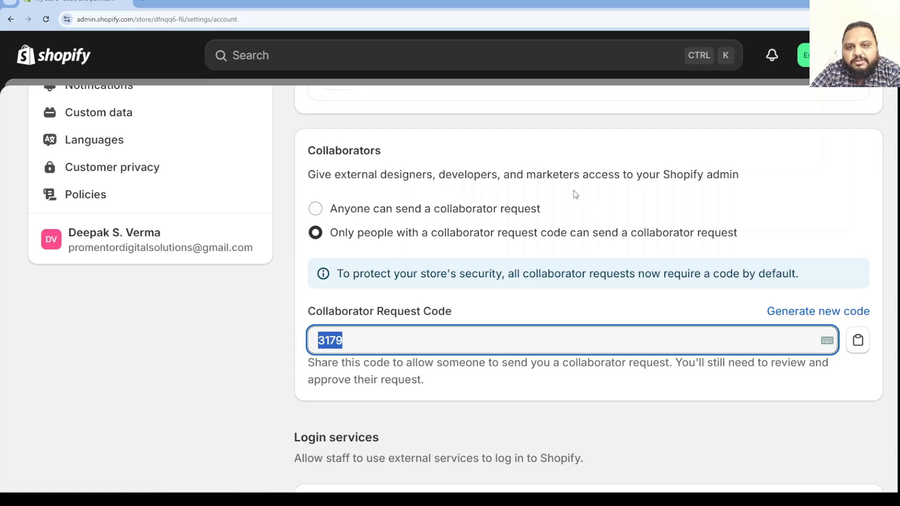
Step: Check under Login services whether staff are allowed to log in with Google Apps
scroll(718, 396, "down", 3)
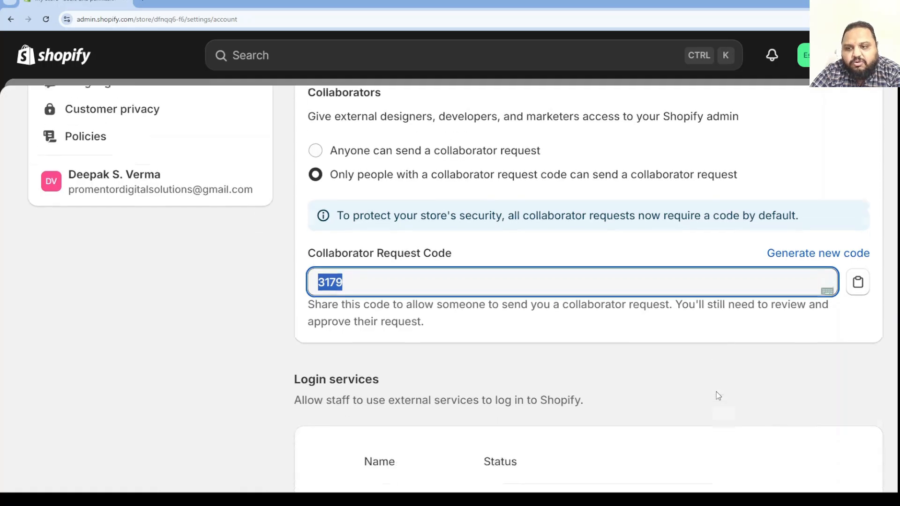
scroll(536, 300, "down", 1)
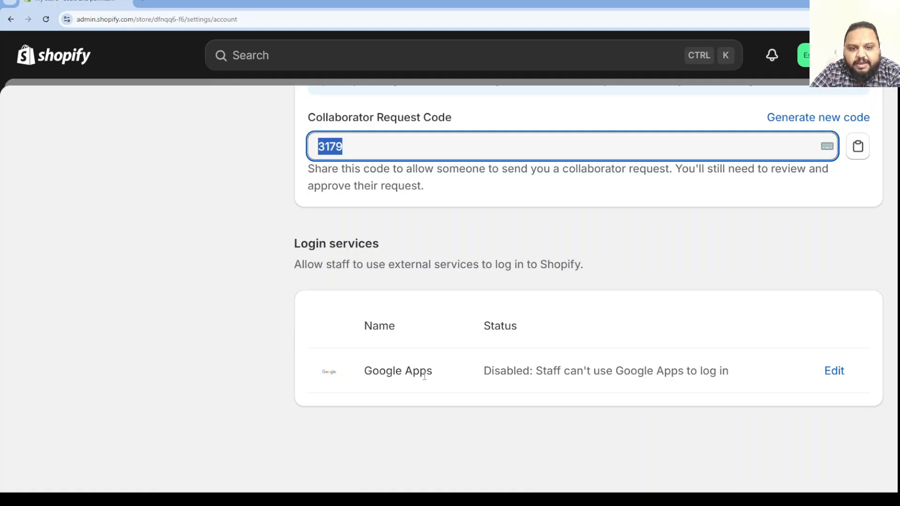
scroll(517, 389, "up", 5)
scroll(521, 410, "down", 5)
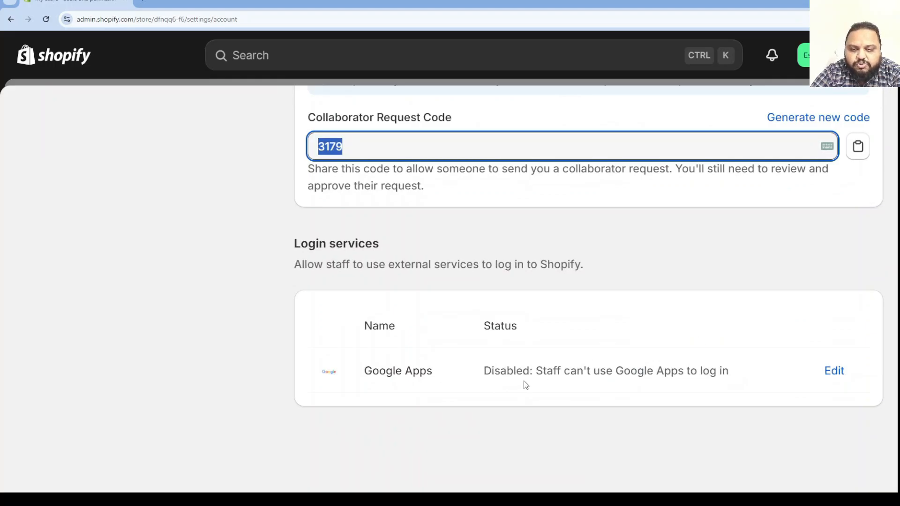
left_click_drag(538, 370, 729, 385)
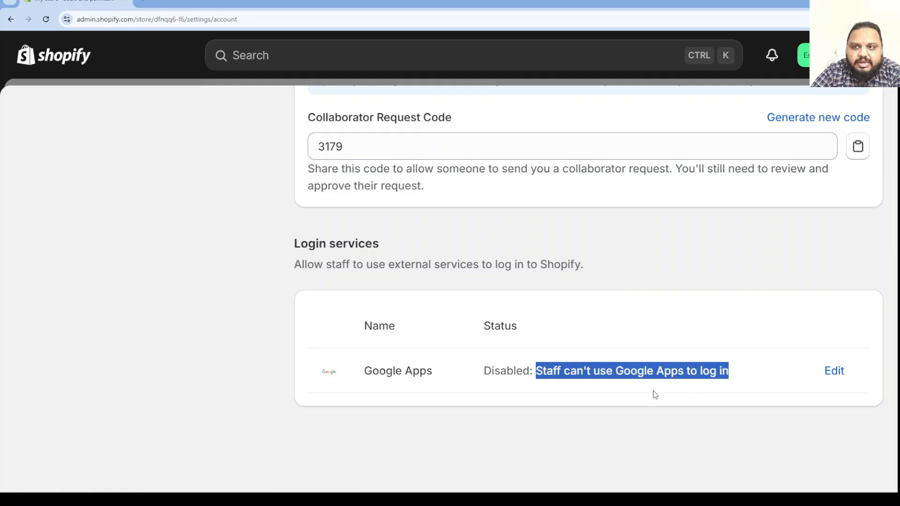
Step: Open the Payments settings and read the description of payment providers
scroll(754, 372, "up", 2)
scroll(743, 435, "up", 10)
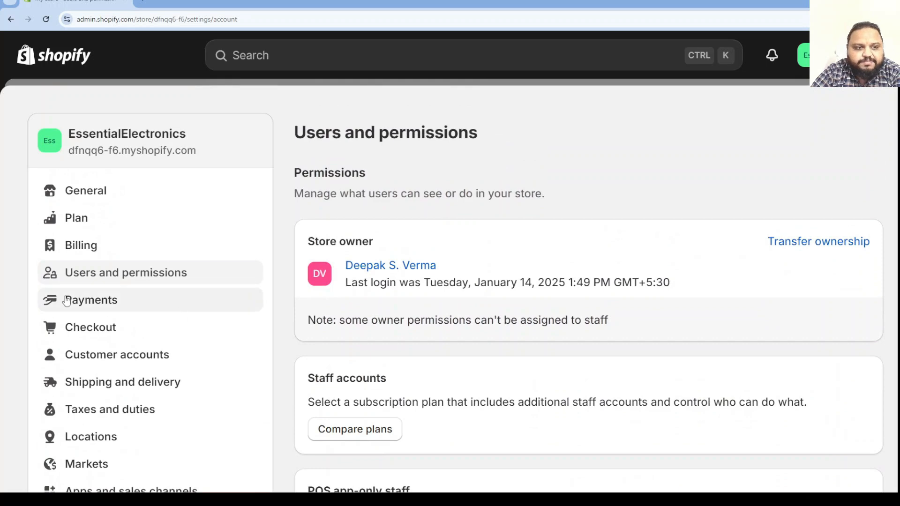
left_click(71, 300)
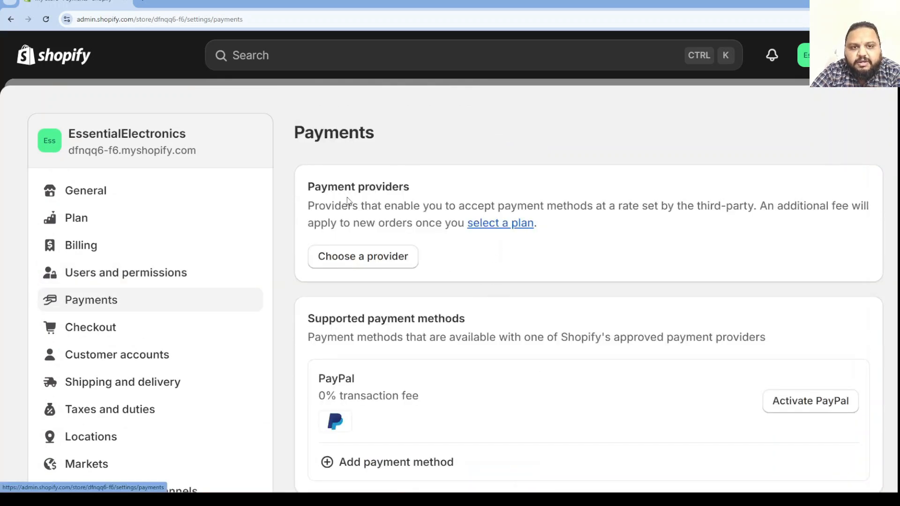
left_click_drag(310, 206, 761, 218)
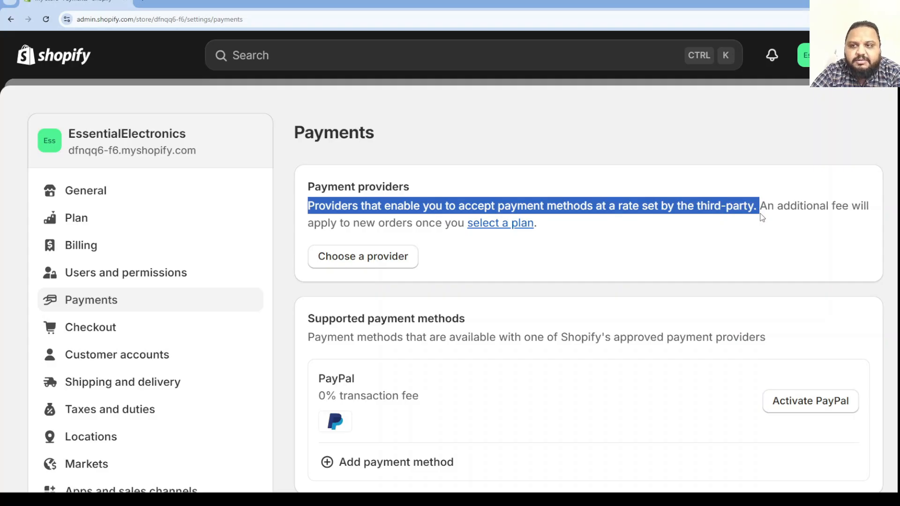
Step: Look through the full list of third-party payment providers and their supported cards, and return to the Payments settings without choosing one
left_click(373, 255)
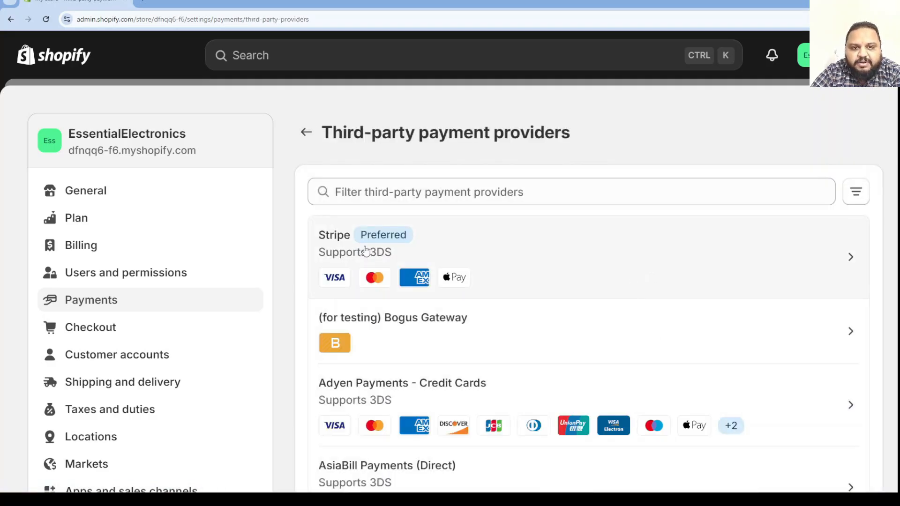
scroll(484, 260, "down", 3)
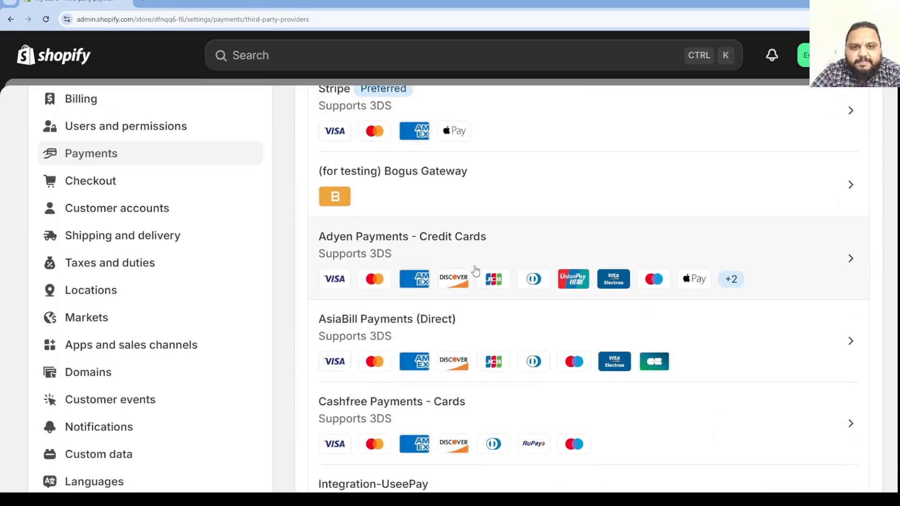
scroll(469, 249, "down", 2)
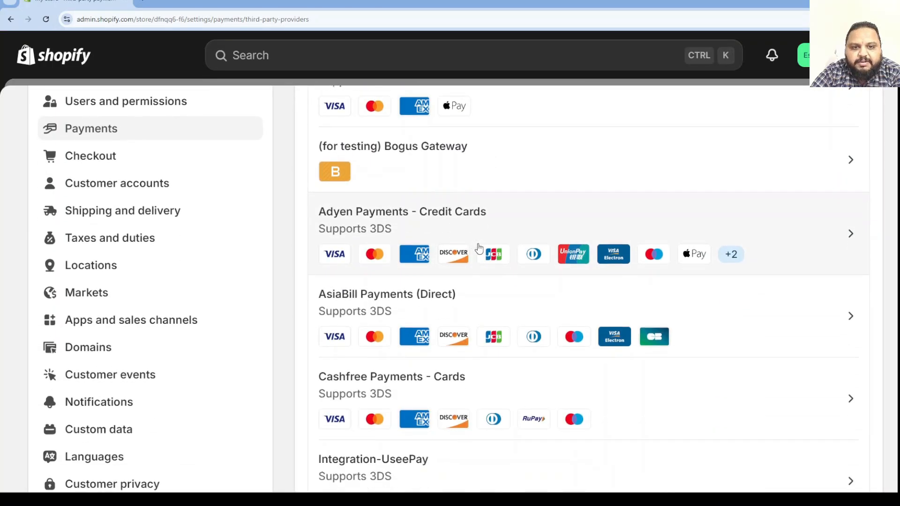
scroll(464, 235, "down", 2)
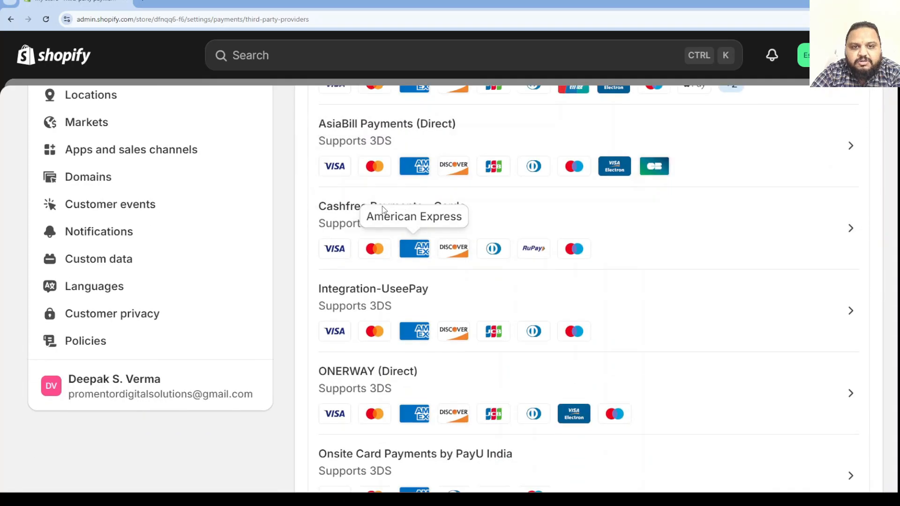
scroll(494, 219, "down", 2)
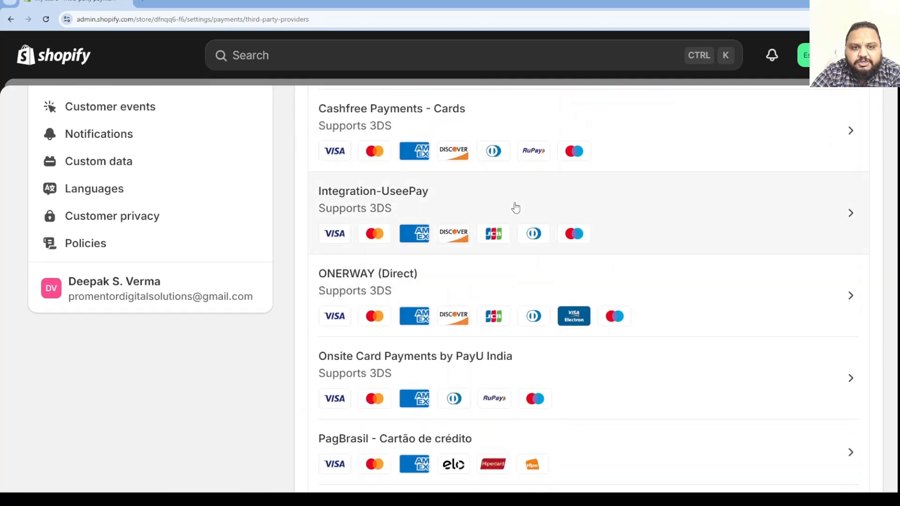
scroll(418, 272, "down", 2)
scroll(417, 236, "down", 2)
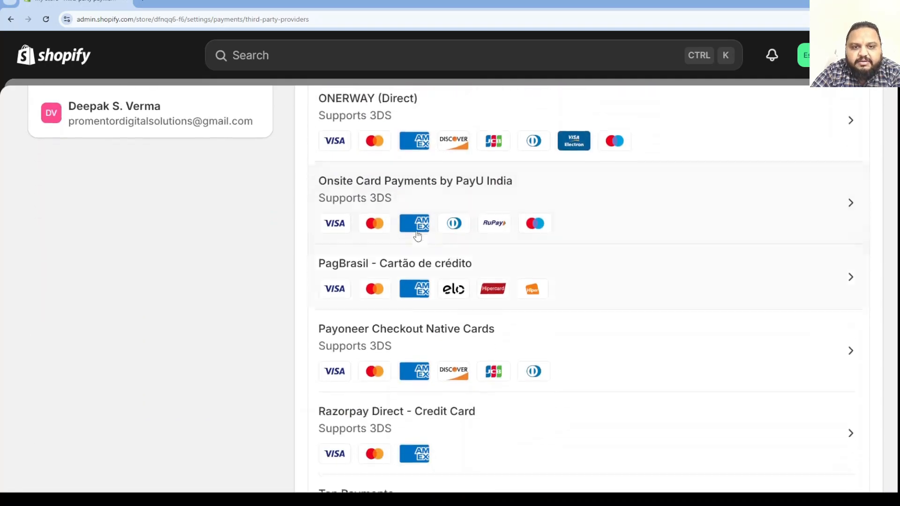
scroll(524, 280, "down", 2)
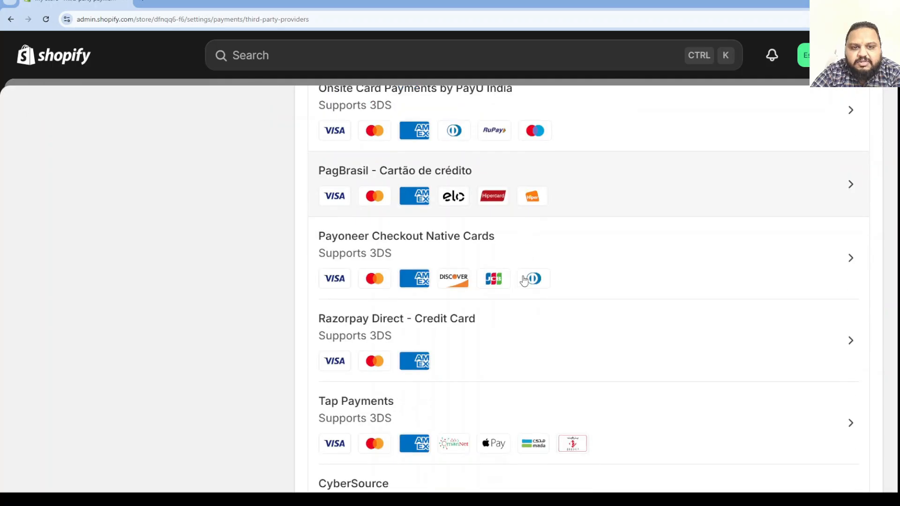
scroll(525, 280, "down", 2)
scroll(458, 269, "down", 2)
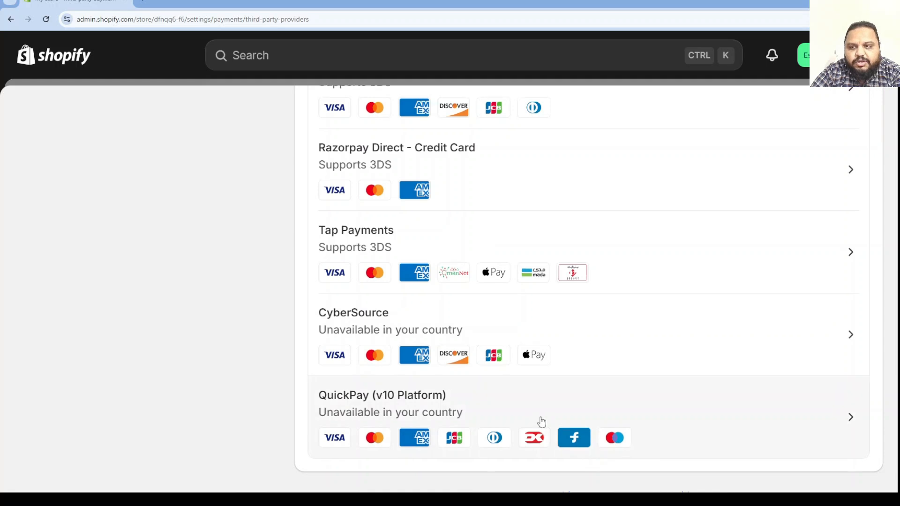
scroll(542, 422, "up", 15)
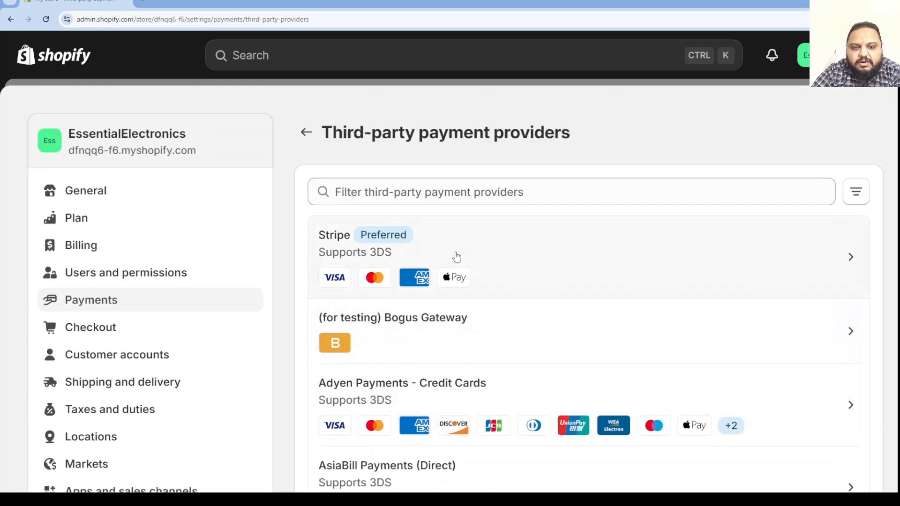
left_click(307, 133)
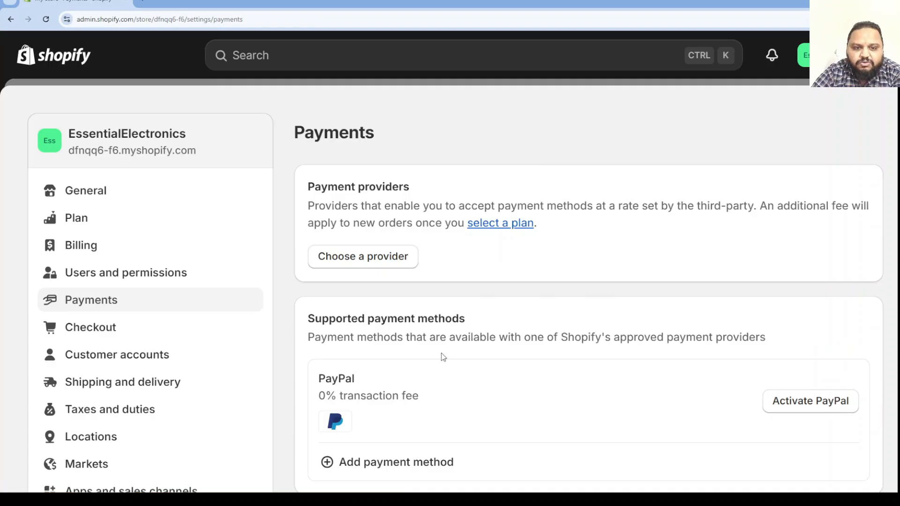
Step: Look at the options for adding a payment method by method or by provider, and return without adding one
scroll(443, 356, "down", 4)
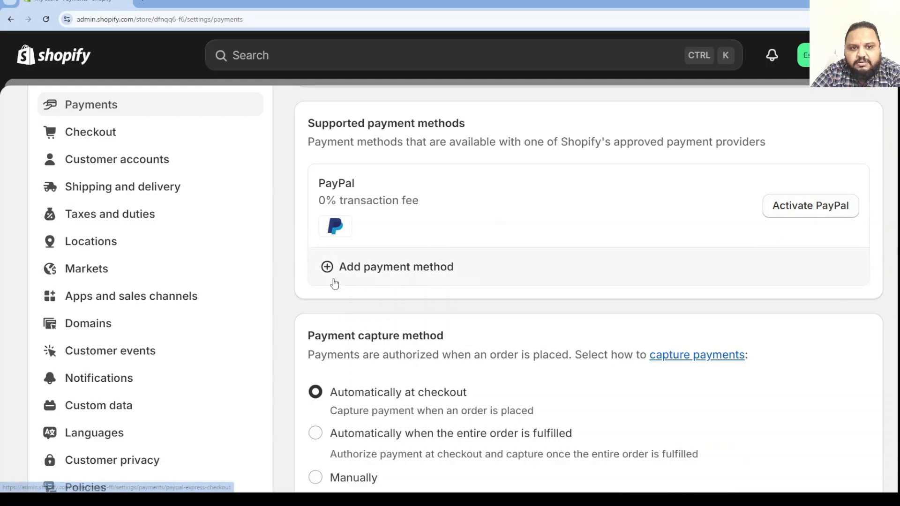
left_click(370, 273)
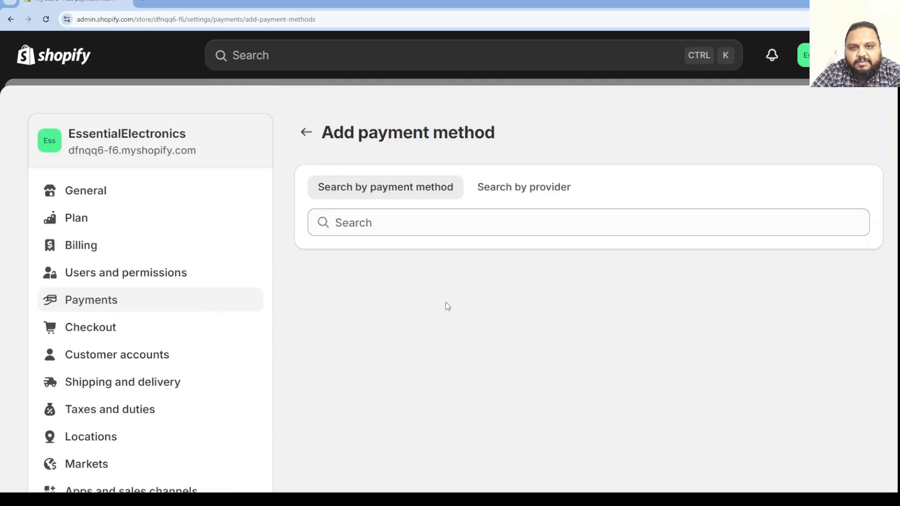
left_click(527, 195)
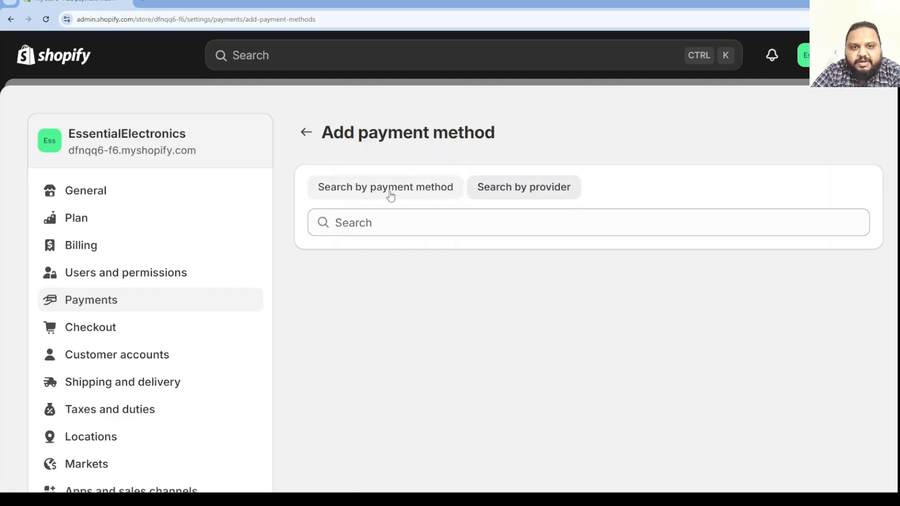
left_click(302, 132)
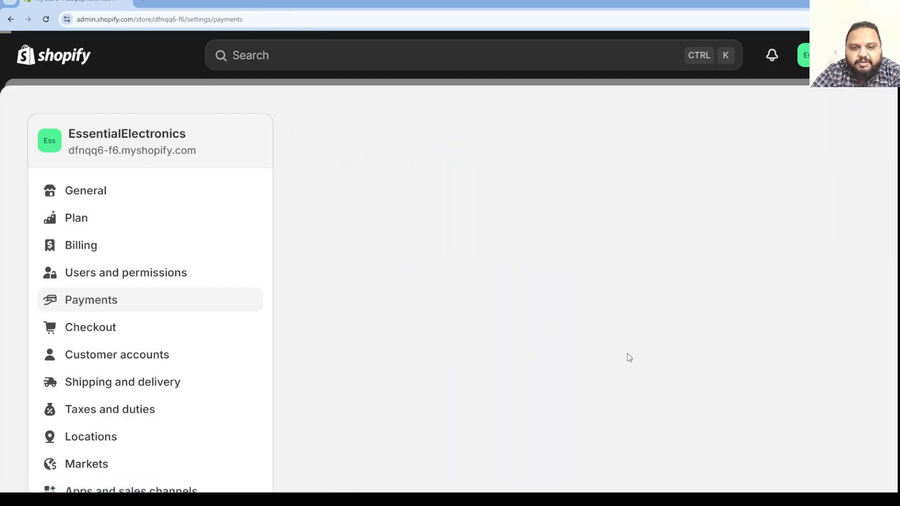
Step: Review the remaining Payments settings, from the payment capture method and manual payment methods to gift card expiration and Apple Wallet passes
scroll(661, 312, "down", 6)
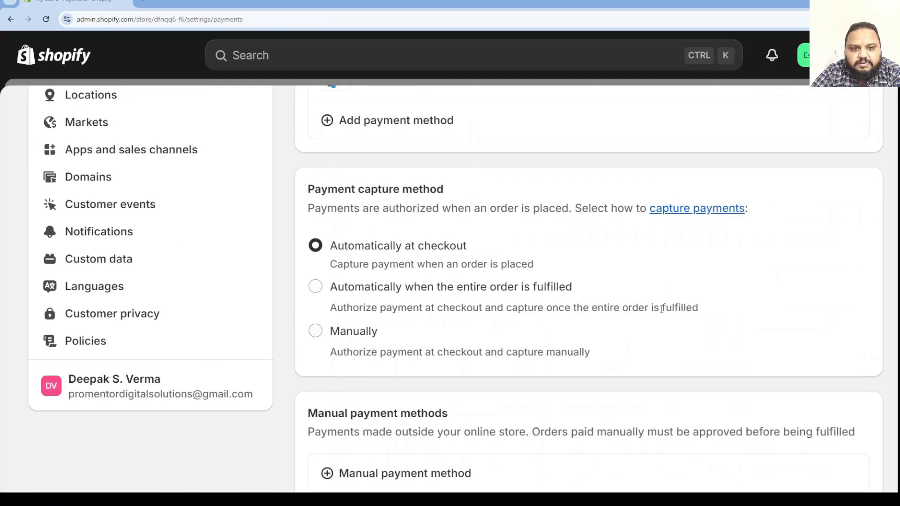
left_click_drag(313, 208, 575, 208)
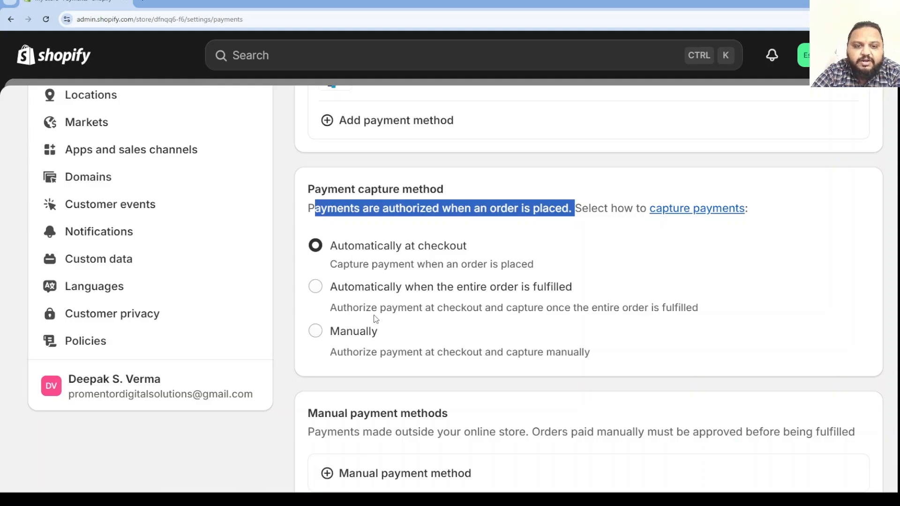
scroll(559, 303, "down", 4)
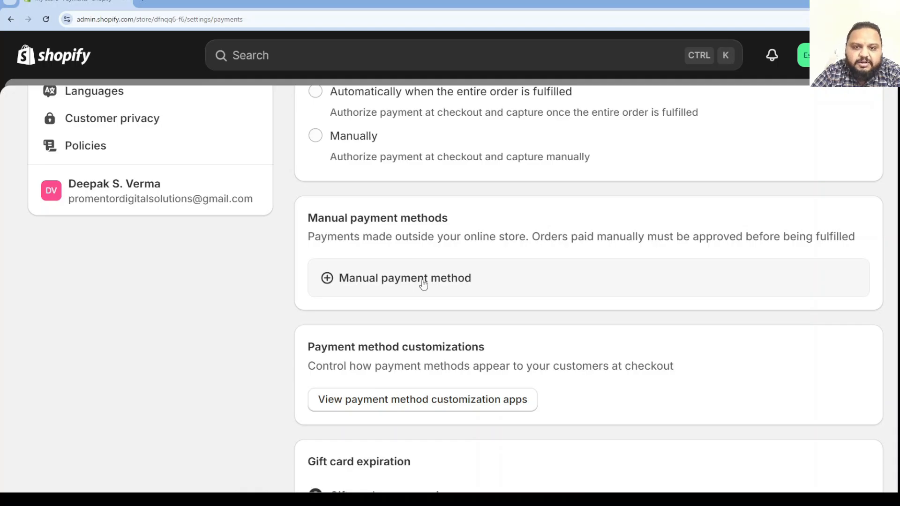
scroll(418, 340, "down", 3)
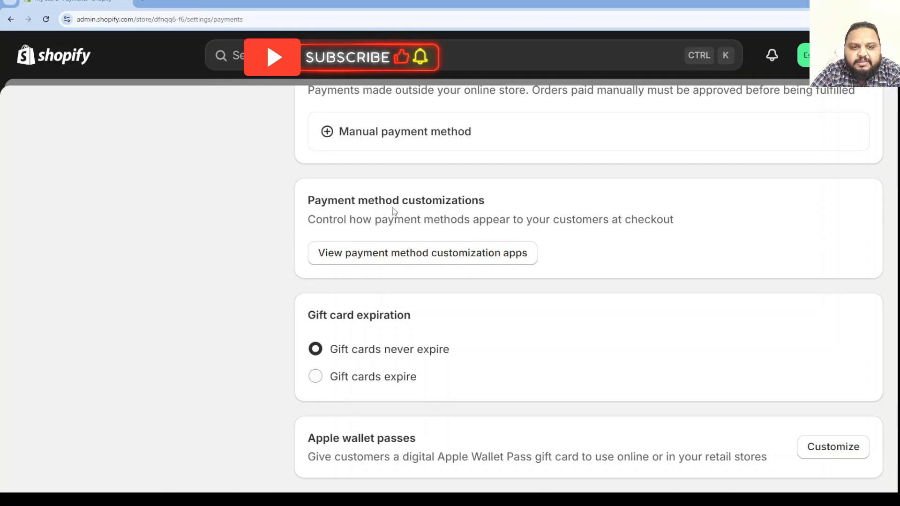
scroll(426, 327, "down", 3)
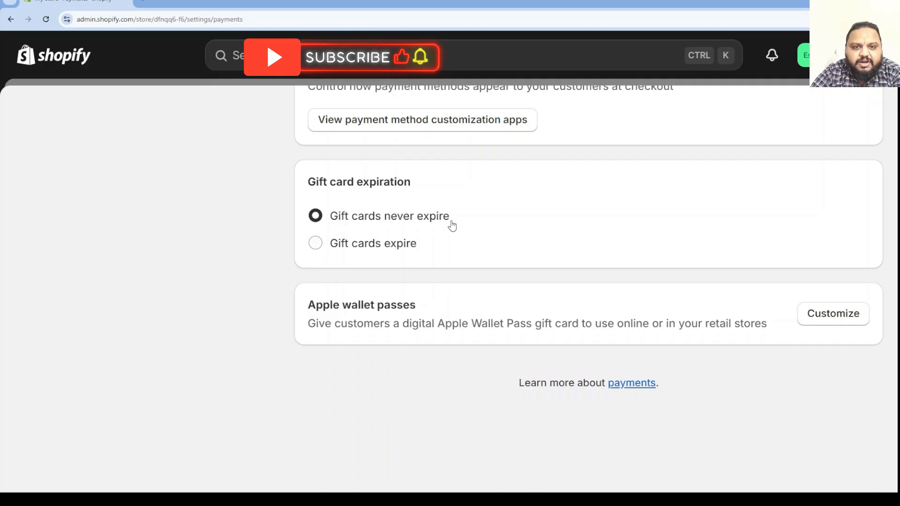
Step: Set gift cards to expire after 1 year and save the payment settings
left_click(315, 243)
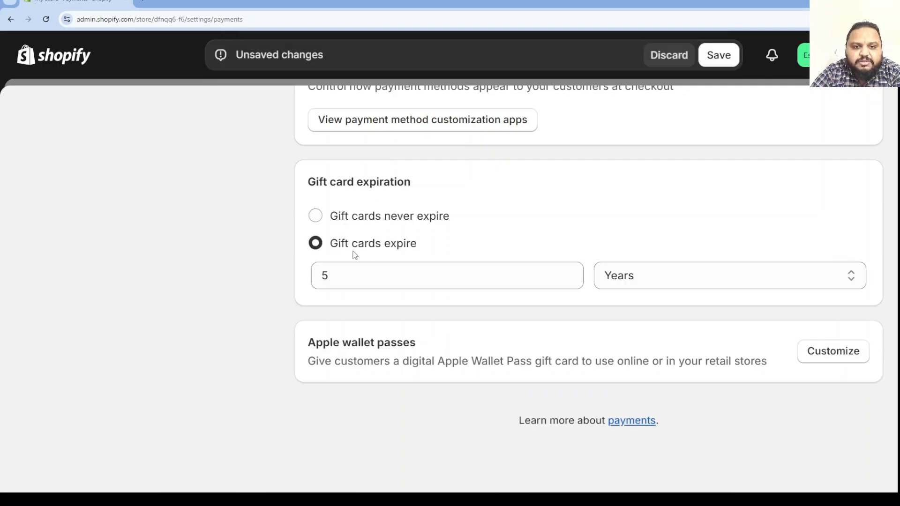
left_click(570, 281)
left_click(570, 281)
left_click(569, 281)
left_click(569, 281)
left_click(818, 285)
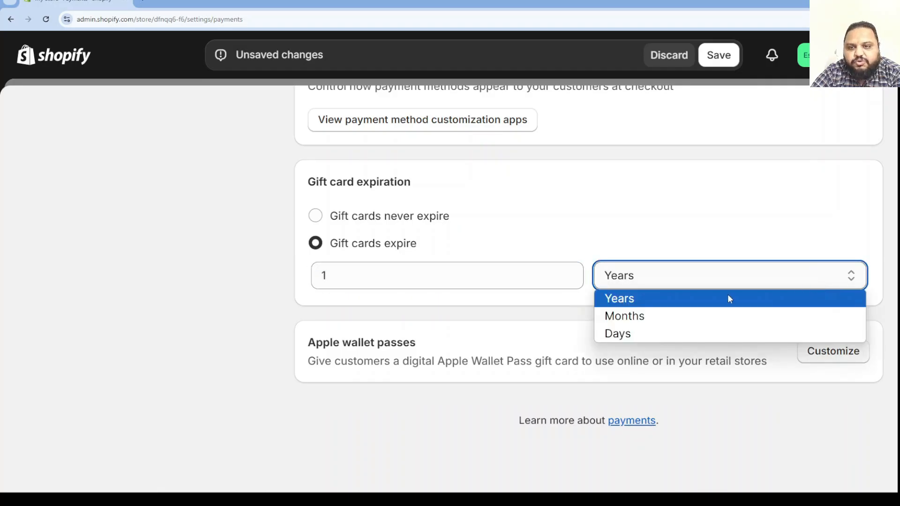
left_click(760, 204)
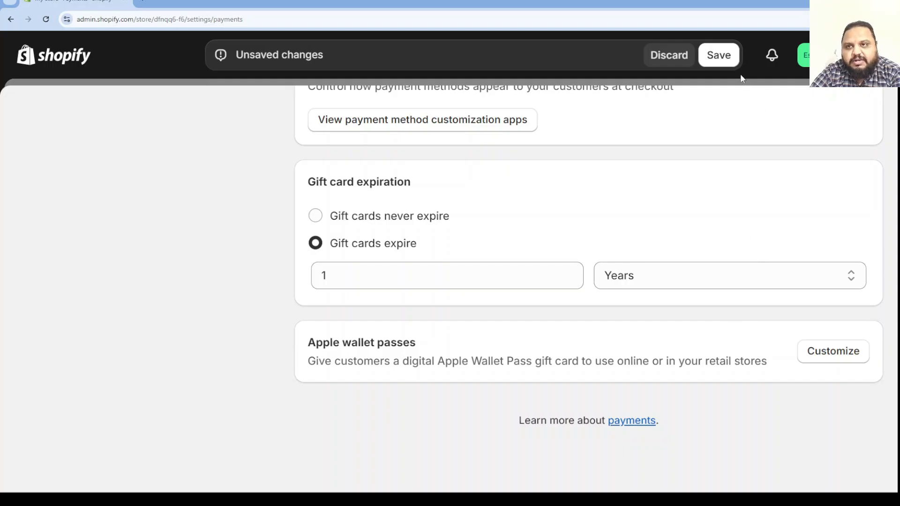
left_click(722, 56)
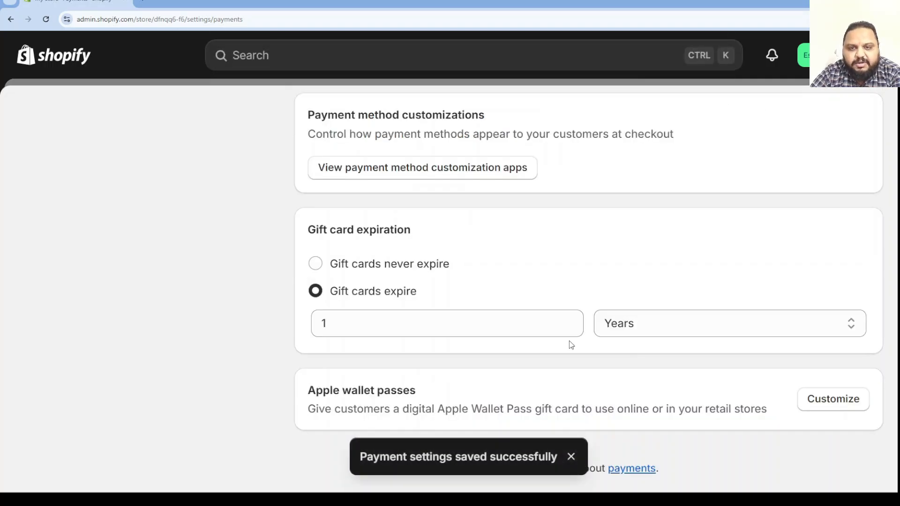
Step: Open the Checkout settings and read how the customer contact method is used for order and shipping notifications
scroll(571, 345, "up", 10)
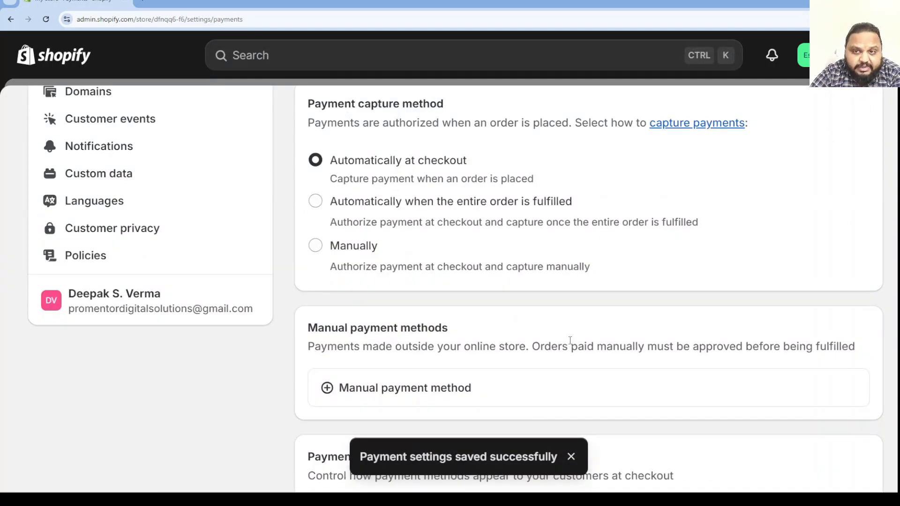
scroll(571, 346, "up", 2)
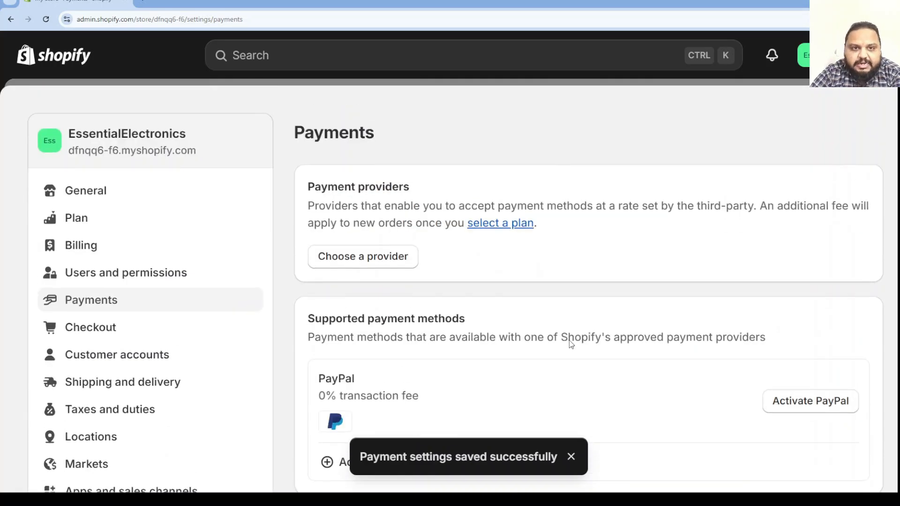
left_click(107, 340)
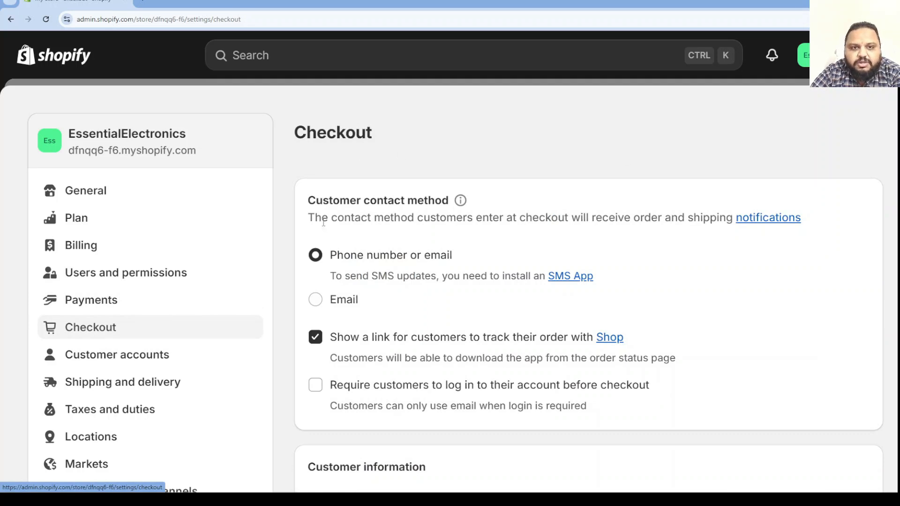
left_click_drag(321, 220, 730, 231)
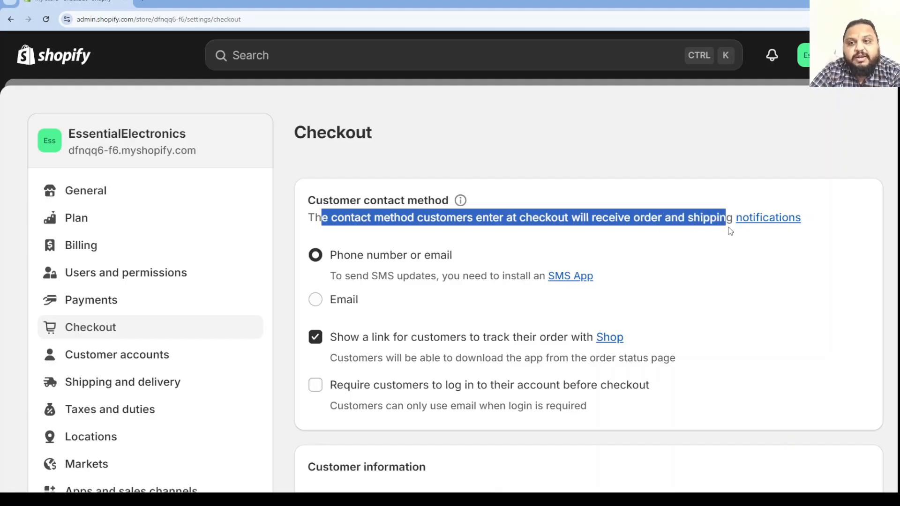
left_click(765, 300)
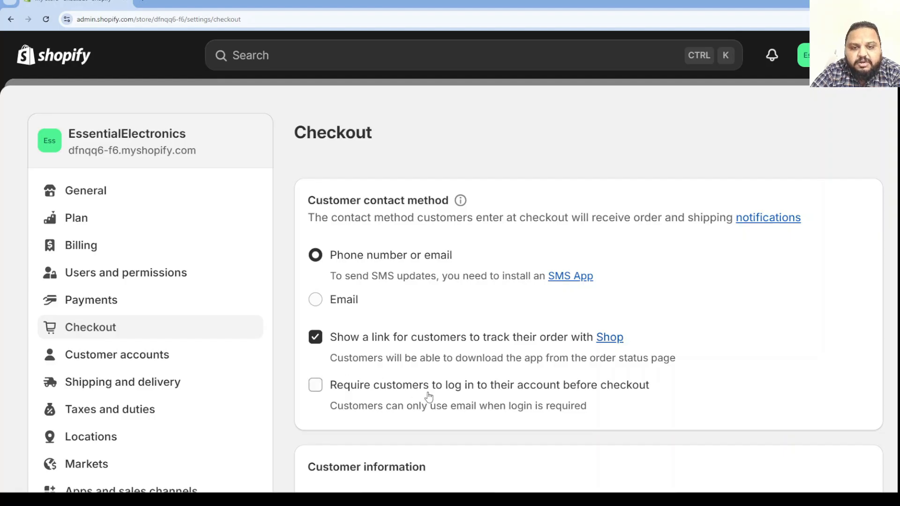
Step: Make first and last name, address line 2 and the shipping address phone number required in the checkout's customer information
scroll(615, 394, "down", 4)
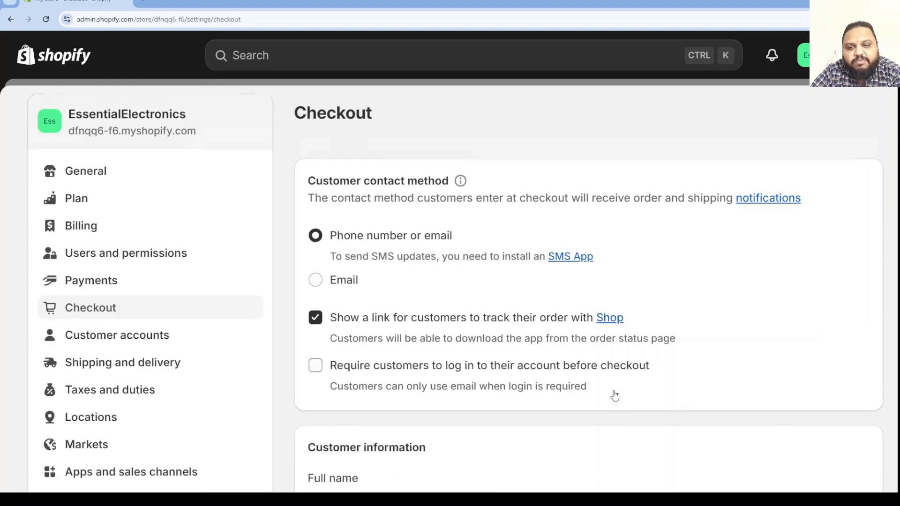
scroll(609, 352, "down", 2)
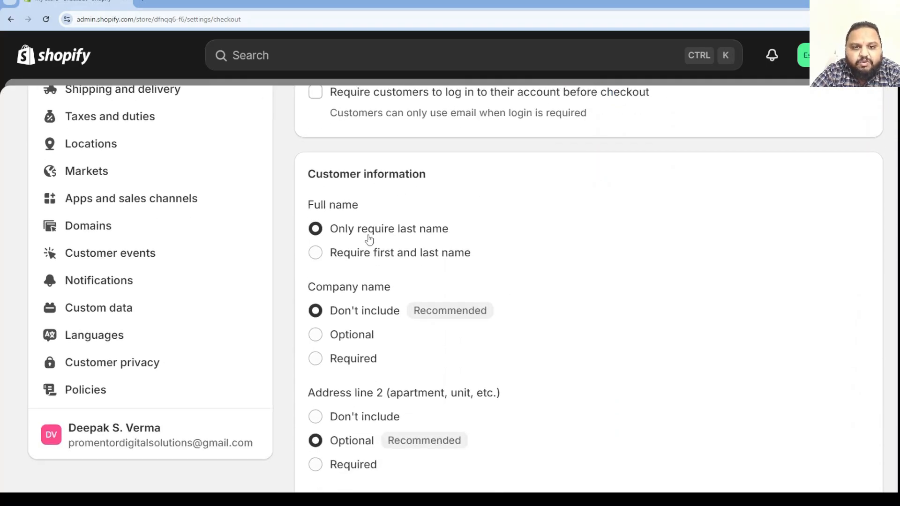
left_click(460, 254)
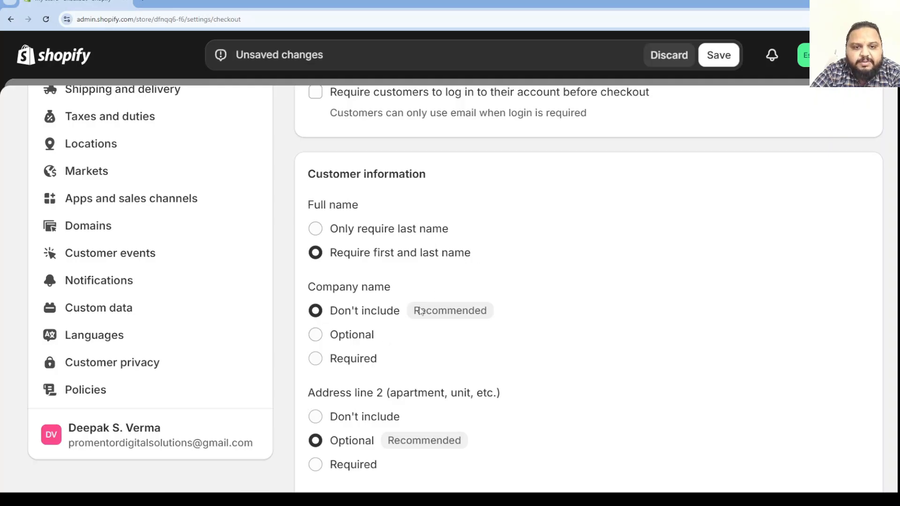
scroll(452, 321, "down", 4)
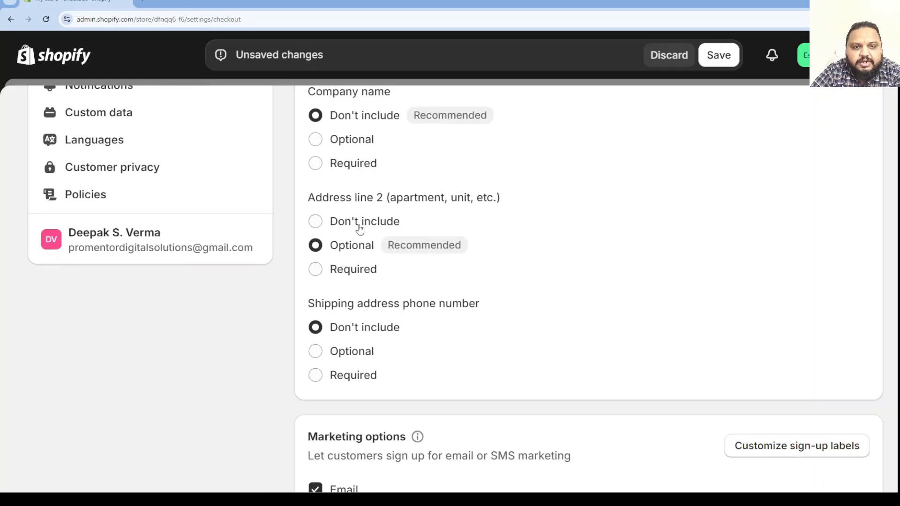
left_click(364, 271)
scroll(559, 240, "down", 3)
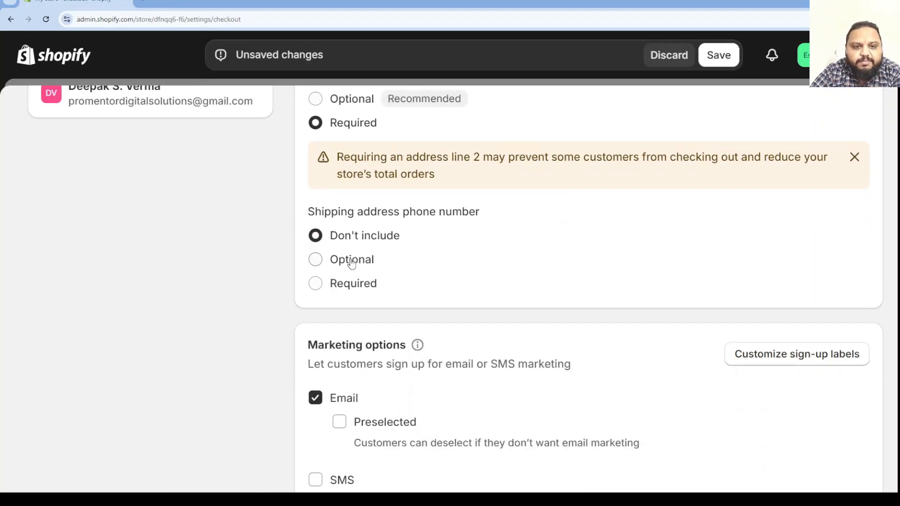
left_click(339, 286)
Step: Read the marketing options description and enable SMS marketing sign-up at checkout
scroll(539, 298, "down", 4)
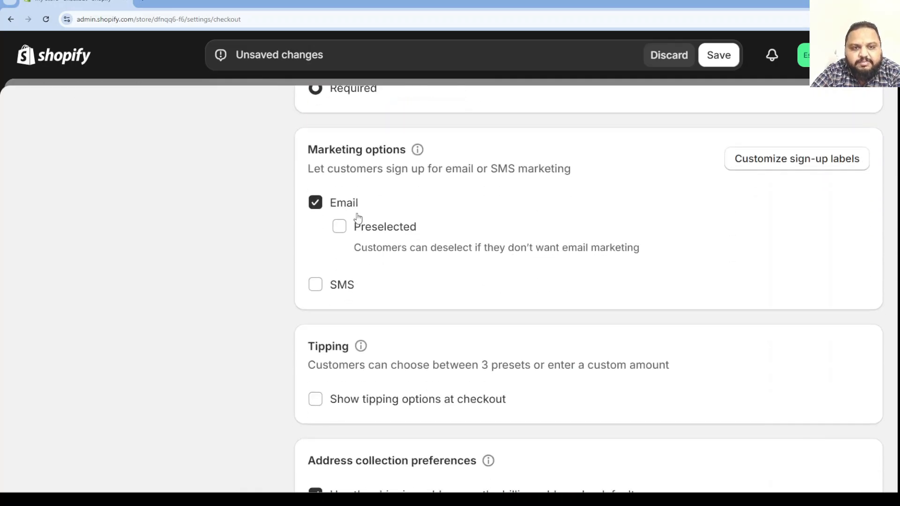
left_click_drag(331, 169, 575, 183)
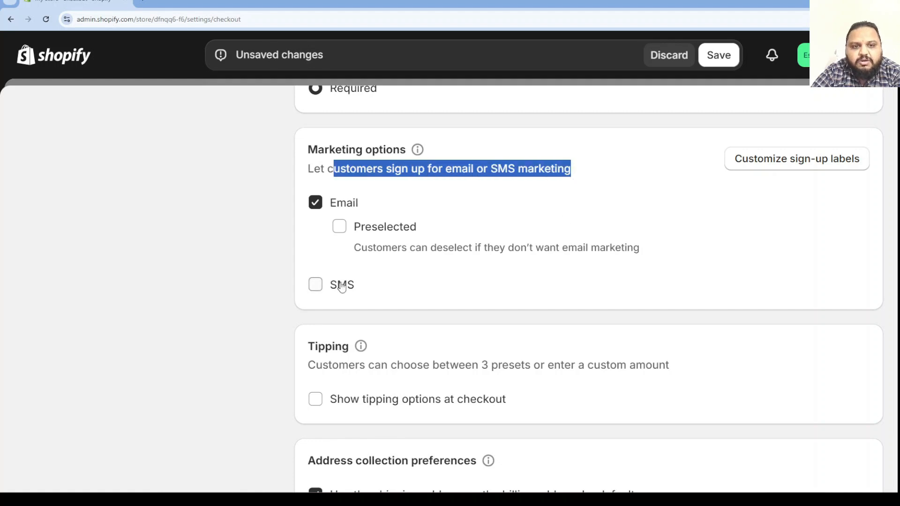
left_click(315, 285)
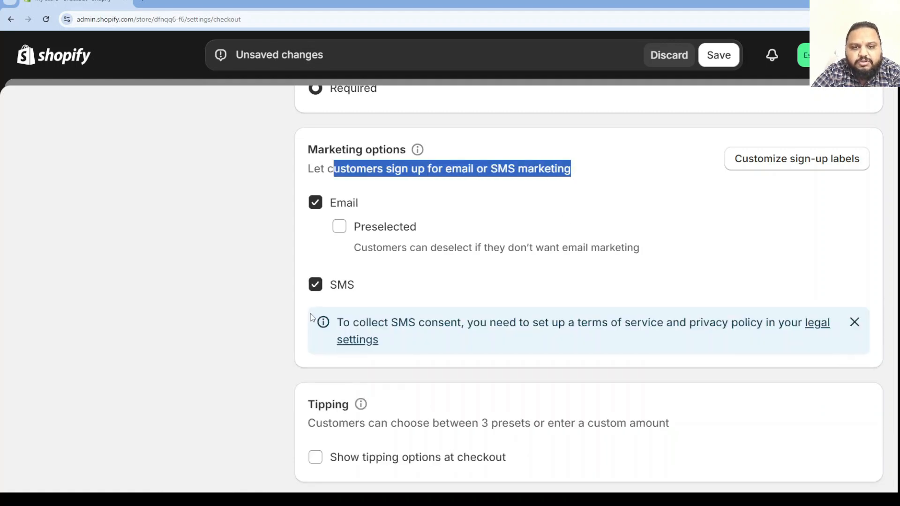
Step: Review the checkout sections from tipping to checkout rules and save the checkout settings
scroll(425, 299, "down", 3)
scroll(424, 299, "down", 1)
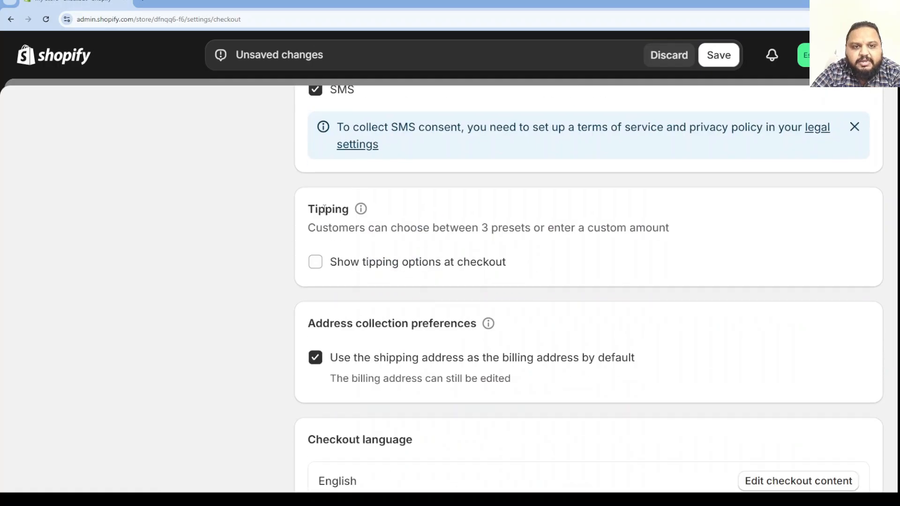
left_click_drag(323, 228, 698, 238)
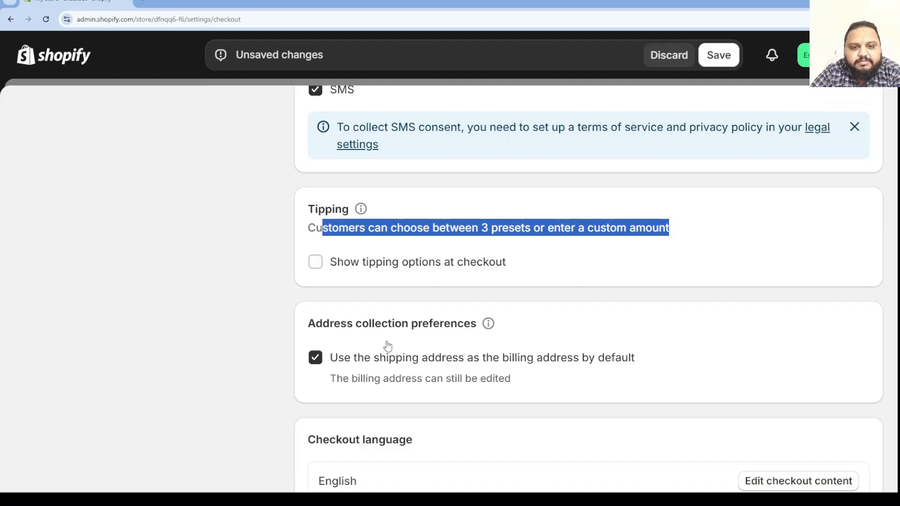
scroll(428, 201, "down", 4)
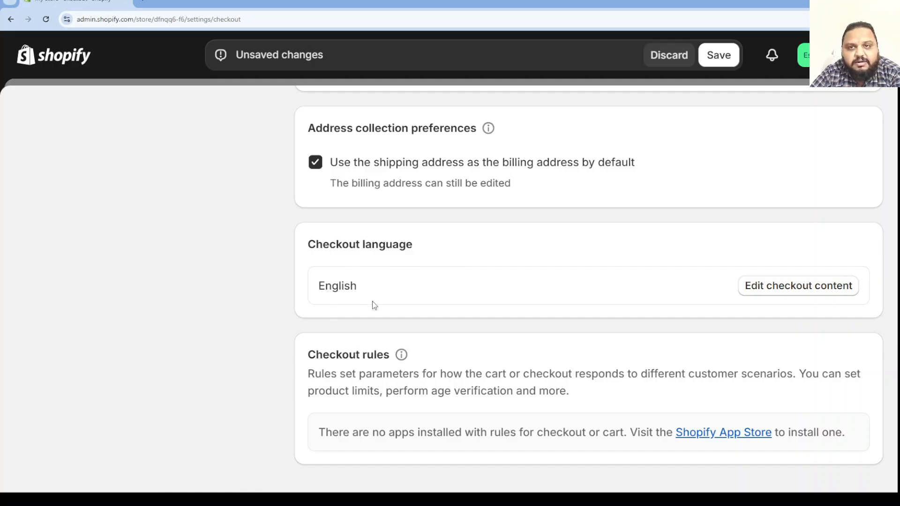
left_click(719, 54)
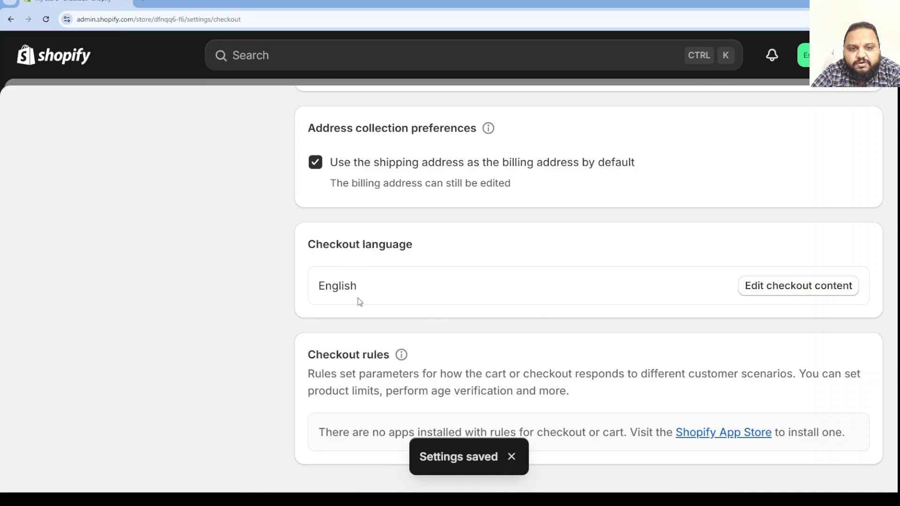
scroll(359, 298, "down", 3)
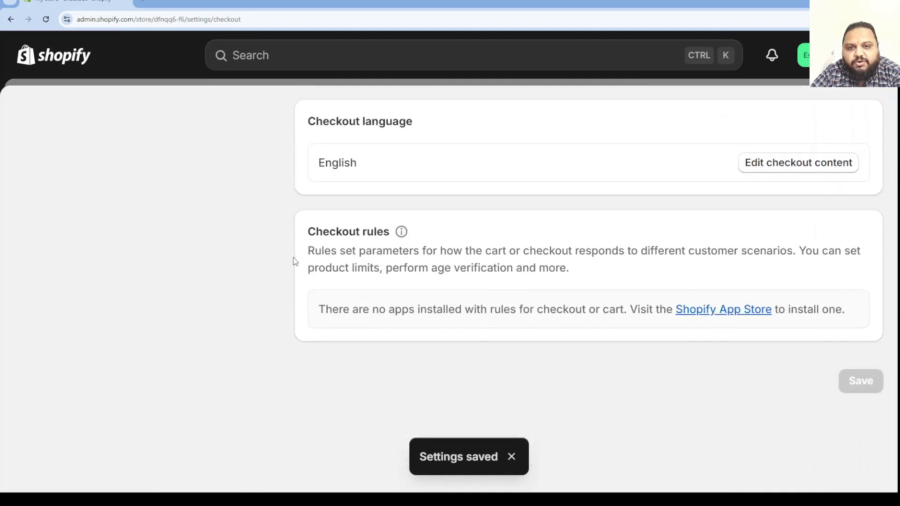
left_click_drag(309, 253, 609, 275)
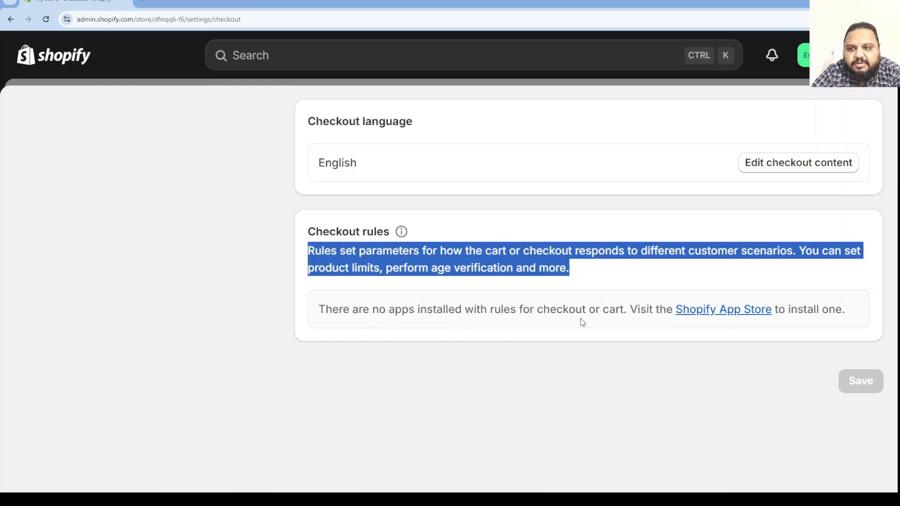
Step: Open the Customer accounts settings and review the login links, self-serve returns, store credit and customer account URL
scroll(673, 354, "up", 10)
scroll(673, 355, "up", 10)
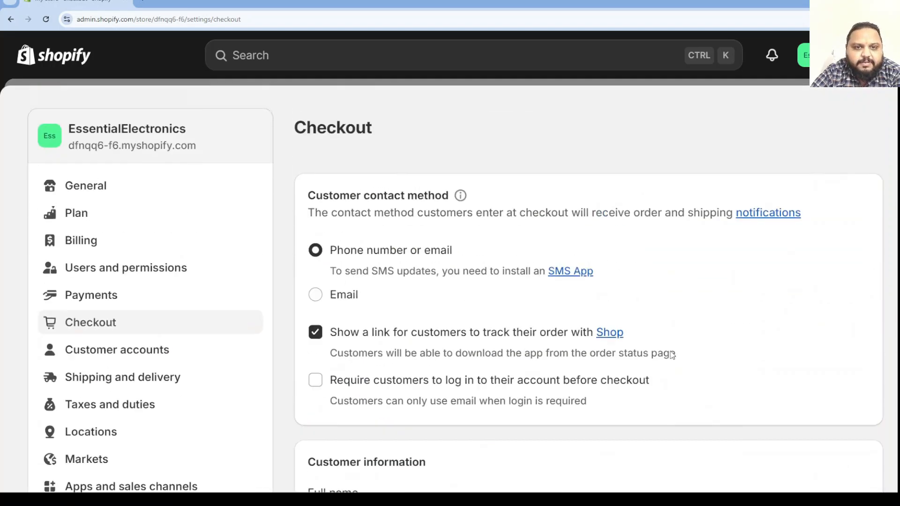
left_click(127, 357)
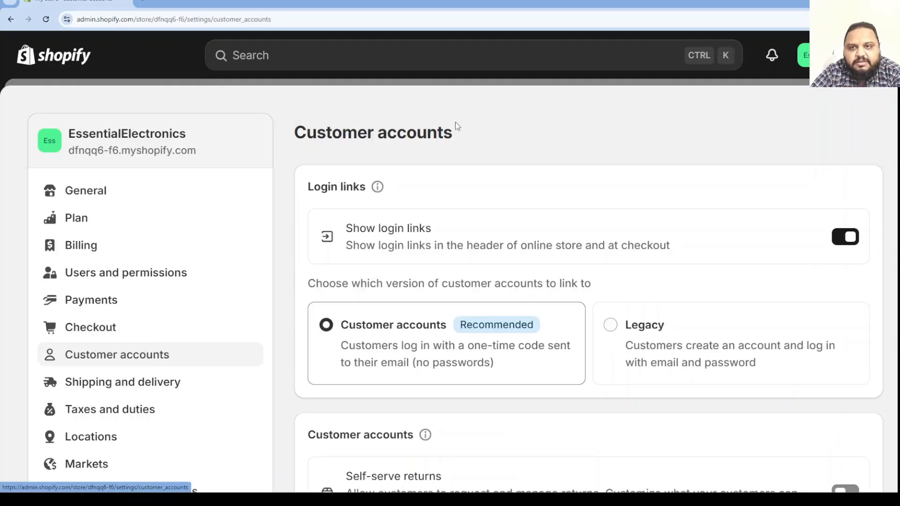
scroll(452, 150, "down", 1)
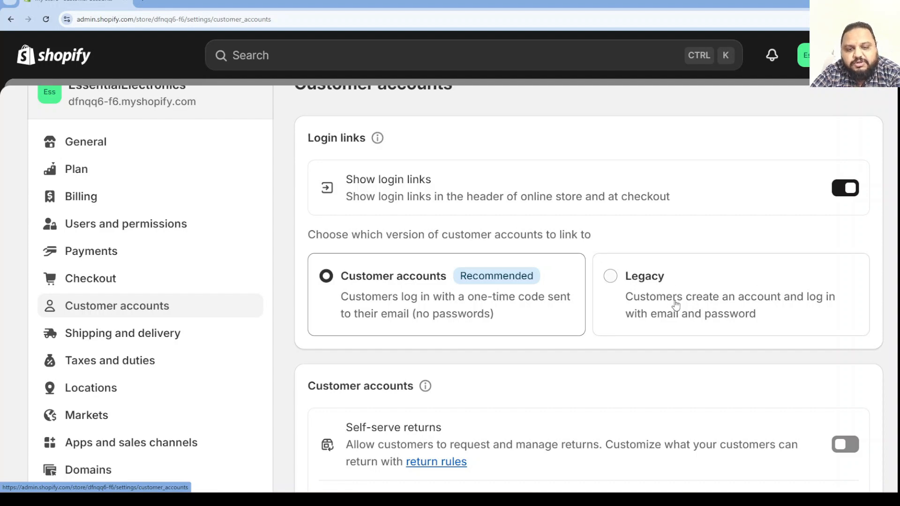
scroll(675, 304, "down", 3)
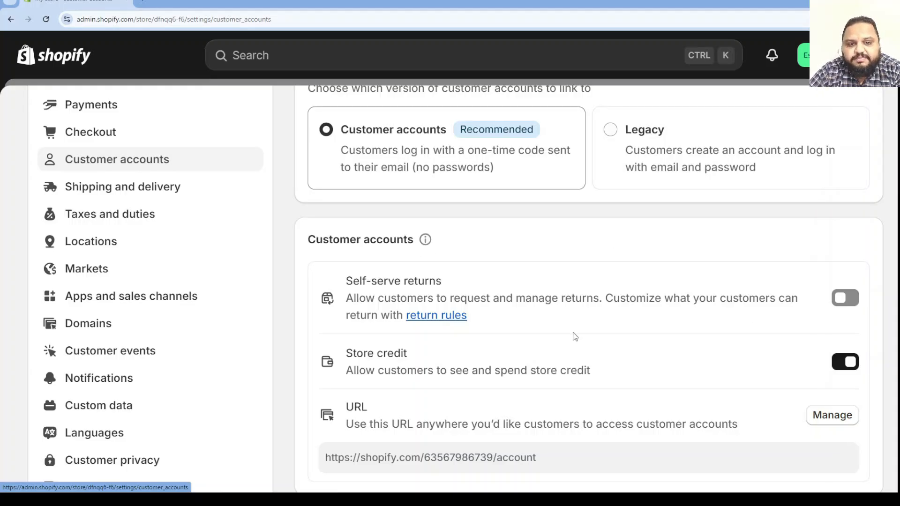
scroll(575, 337, "down", 3)
left_click_drag(469, 265, 596, 275)
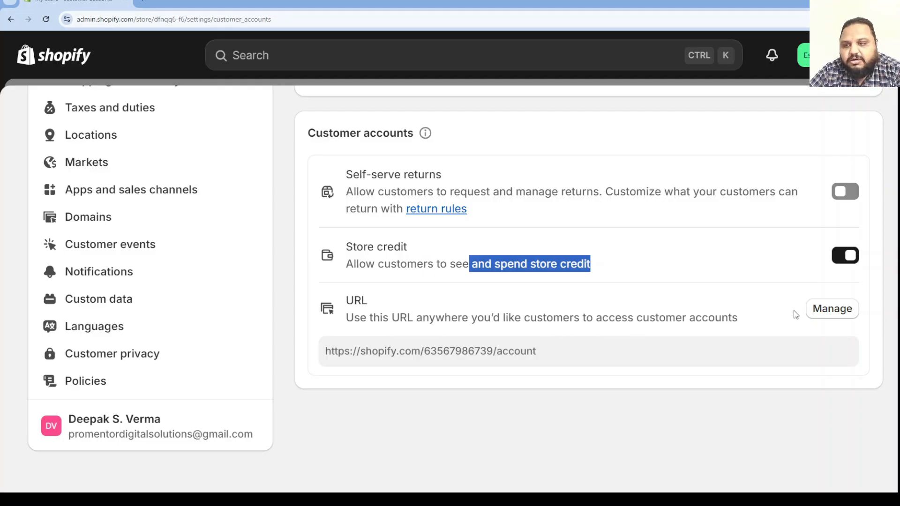
left_click_drag(545, 351, 281, 357)
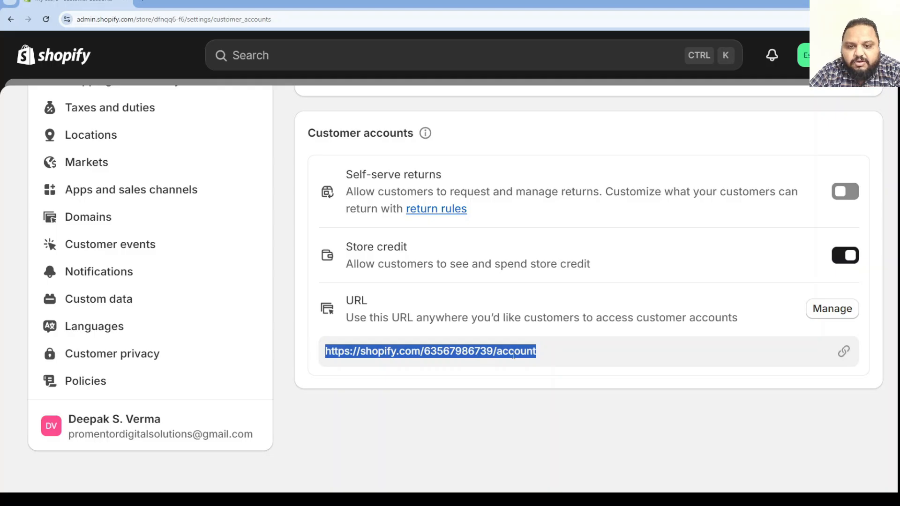
Step: Open the Shipping and delivery settings and look over the general and custom shipping rates
scroll(560, 359, "up", 5)
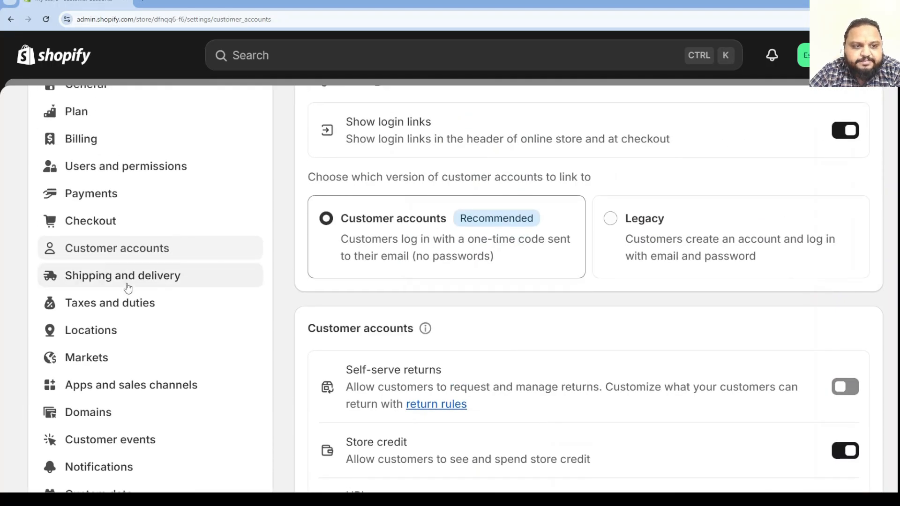
left_click(124, 303)
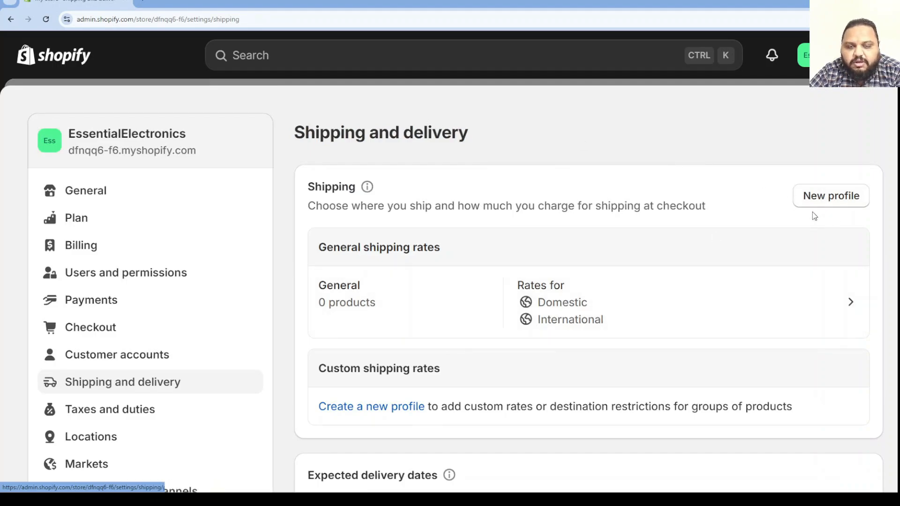
scroll(440, 255, "down", 1)
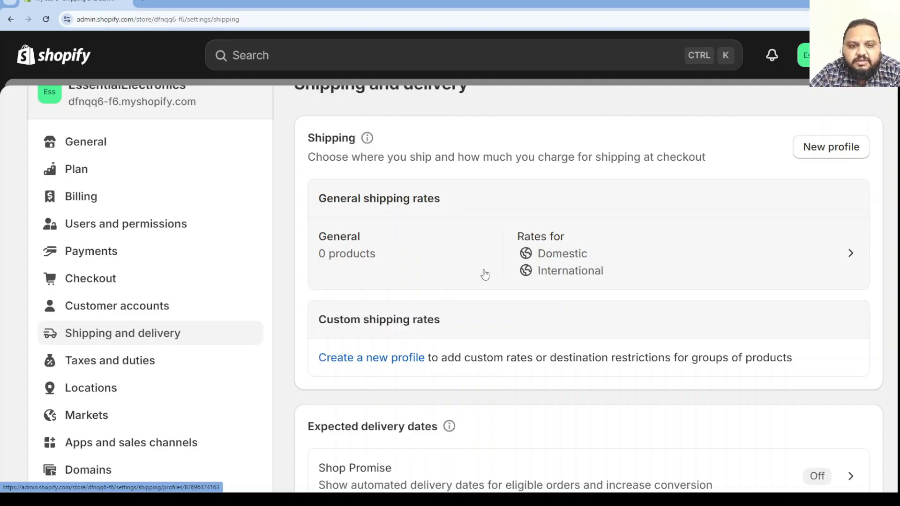
Step: Open Shop Promise from the expected delivery dates and install the Shop app it requires
scroll(544, 209, "down", 3)
scroll(575, 233, "down", 3)
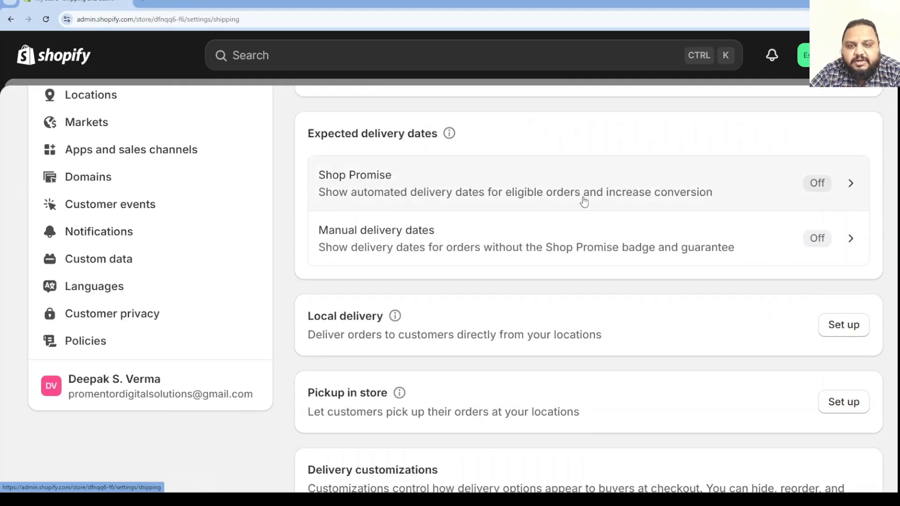
left_click(818, 184)
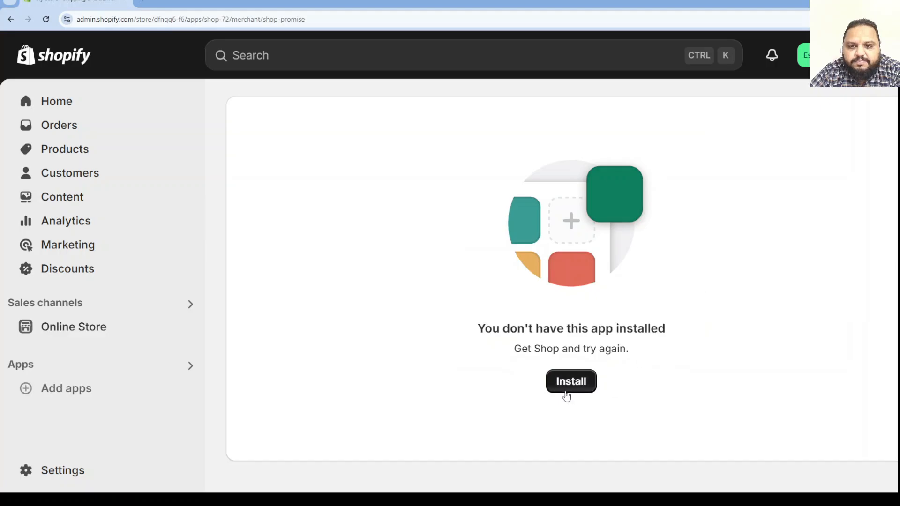
left_click(574, 388)
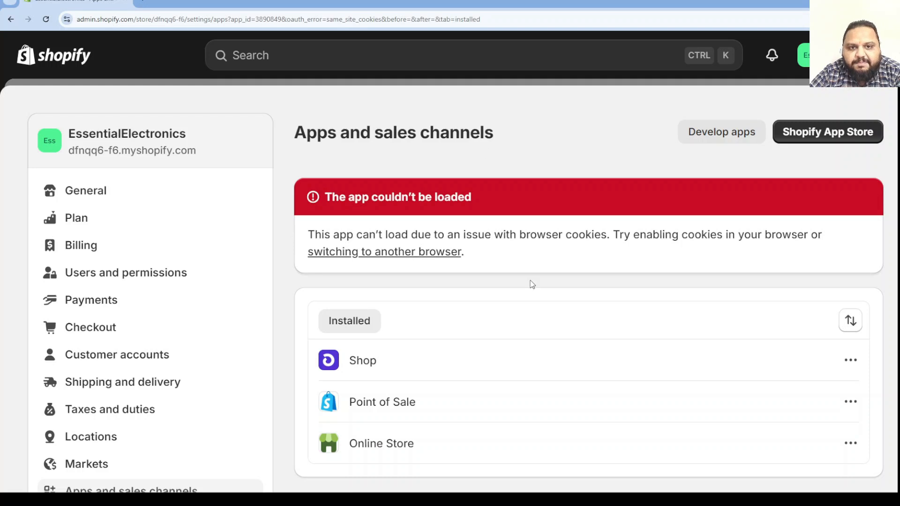
Step: Look over the installed apps and sales channels, and return to Shipping and delivery to review the local delivery and store pickup options
scroll(520, 297, "down", 3)
scroll(520, 296, "down", 1)
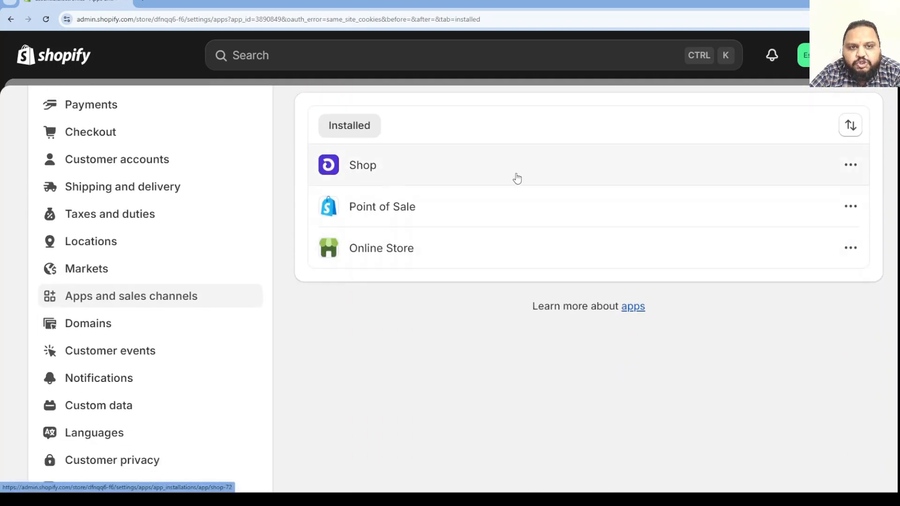
scroll(468, 340, "up", 4)
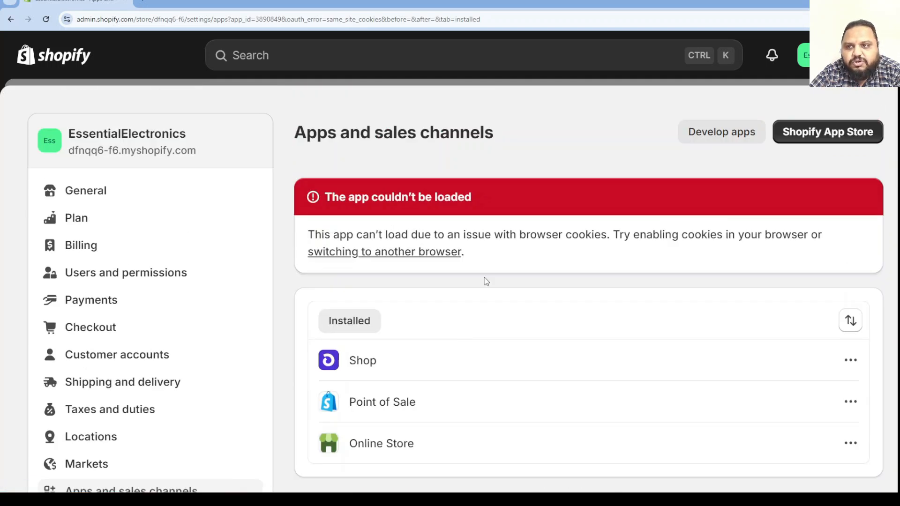
left_click(124, 382)
scroll(575, 280, "down", 7)
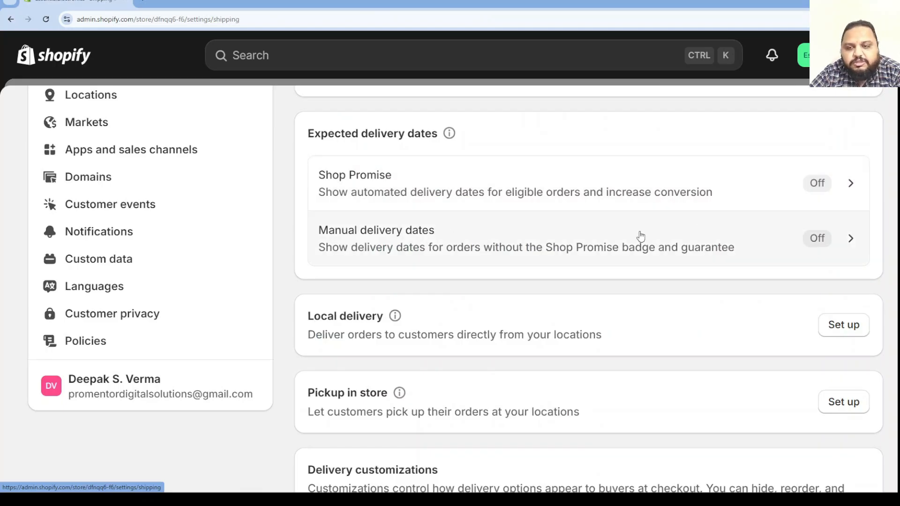
scroll(563, 253, "down", 3)
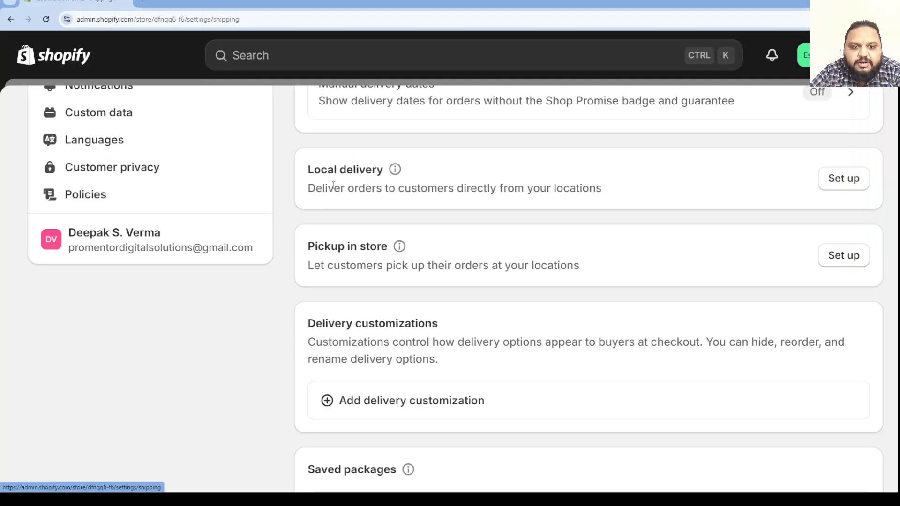
left_click_drag(334, 188, 613, 197)
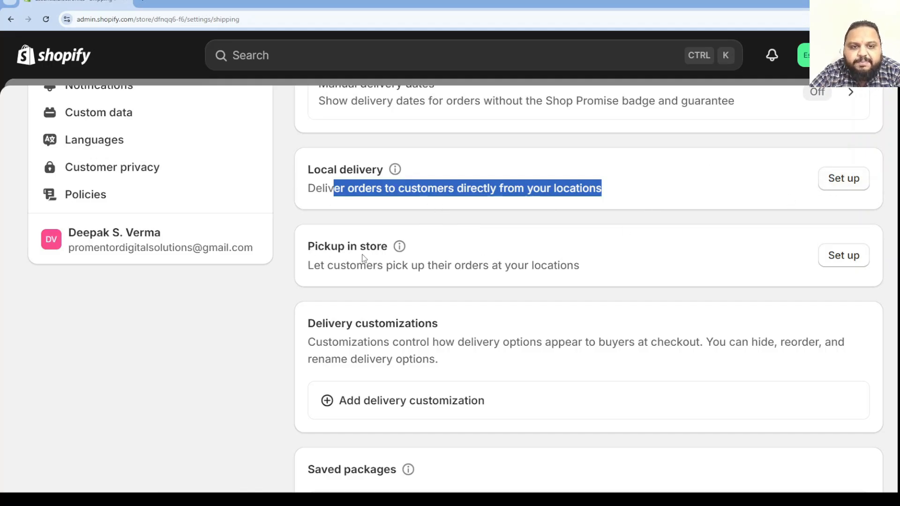
left_click_drag(327, 265, 612, 269)
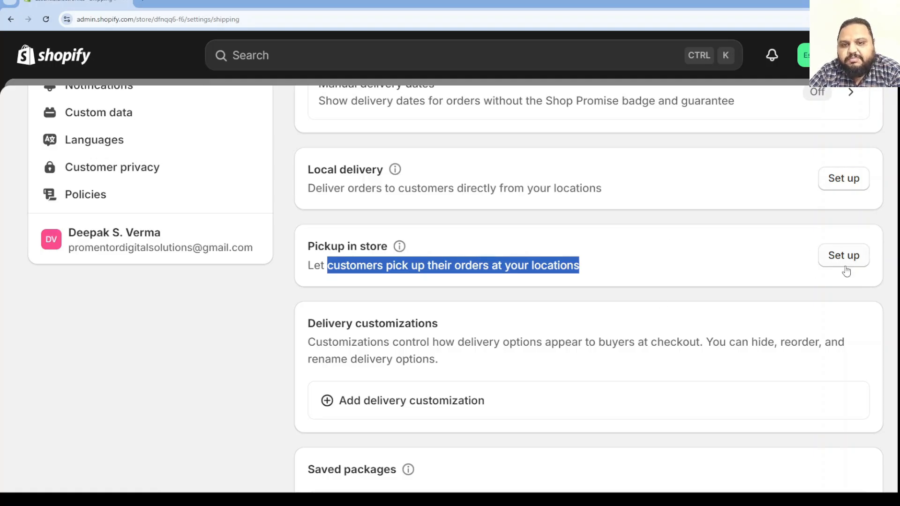
Step: Review the delivery customizations and saved packages, opening the form for adding a package and cancelling it
scroll(696, 277, "down", 4)
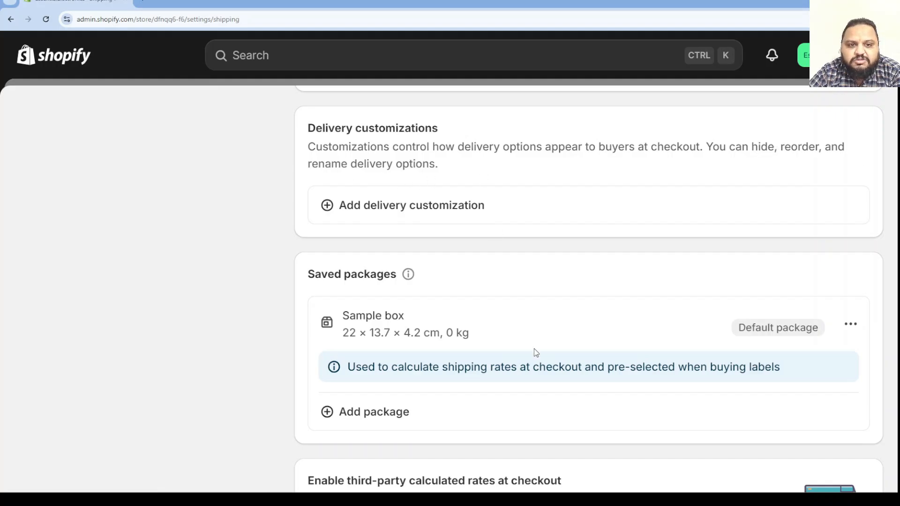
scroll(534, 353, "down", 2)
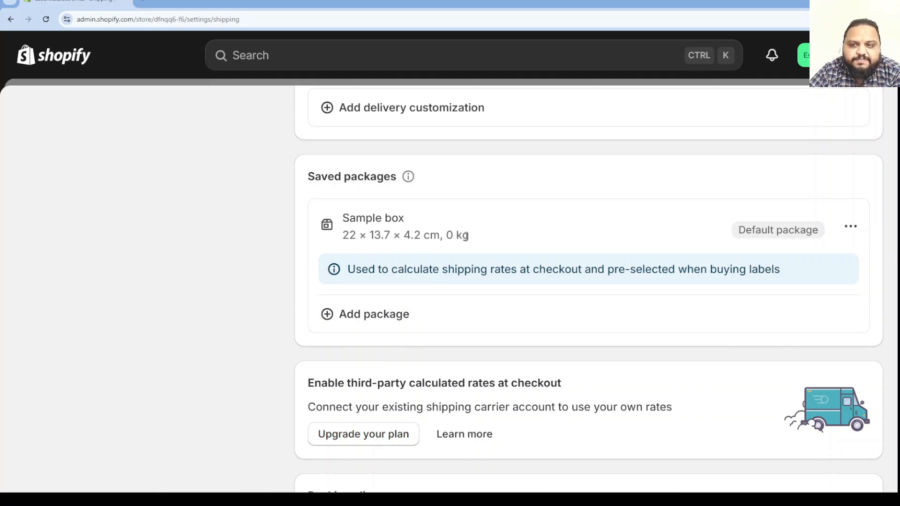
left_click(374, 325)
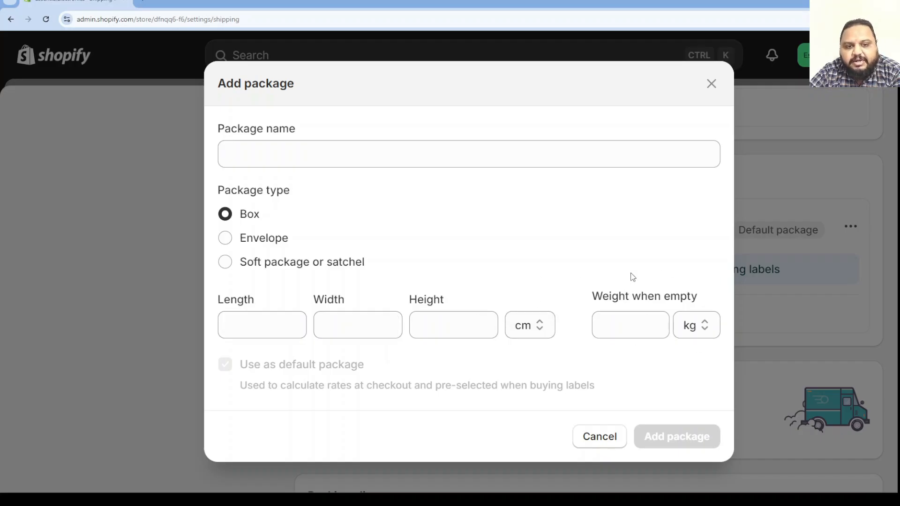
left_click(600, 446)
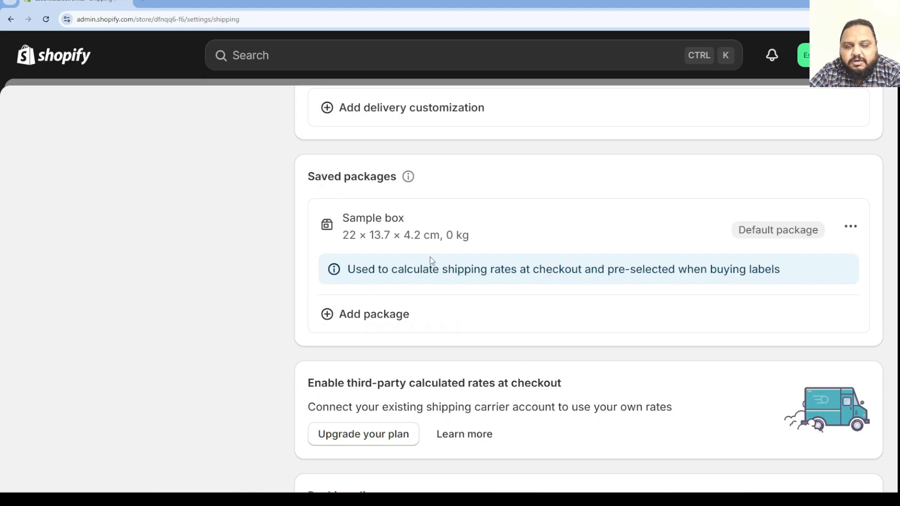
Step: Review the third-party calculated rates, packing slips and custom order fulfillment sections of the shipping settings
scroll(488, 358, "down", 5)
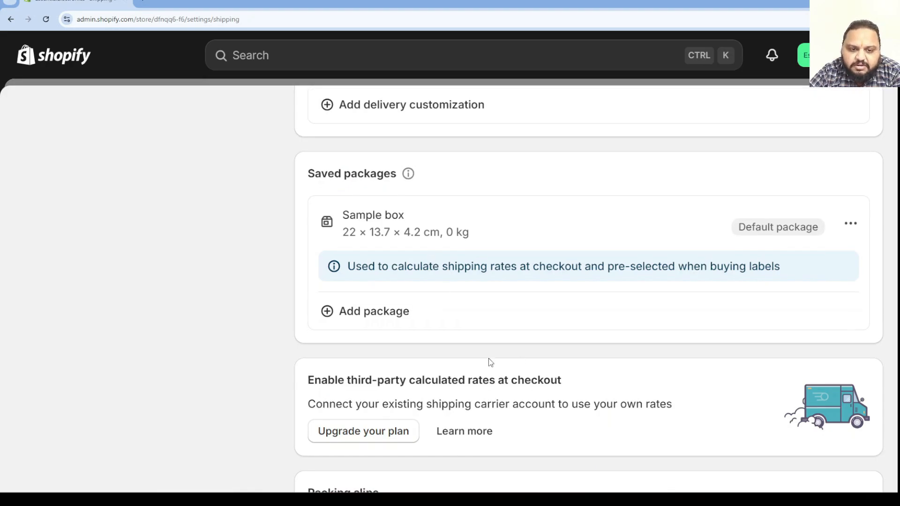
scroll(489, 363, "up", 1)
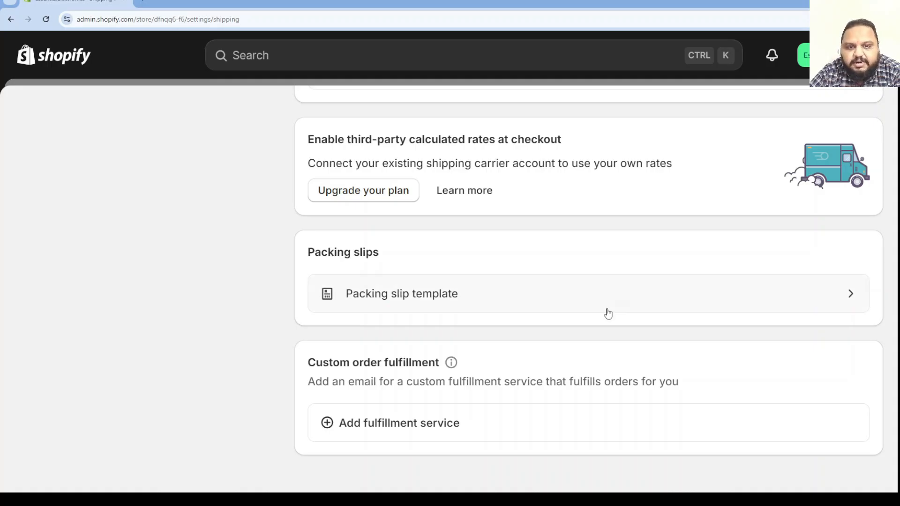
scroll(578, 329, "down", 1)
scroll(577, 328, "up", 8)
scroll(577, 326, "up", 10)
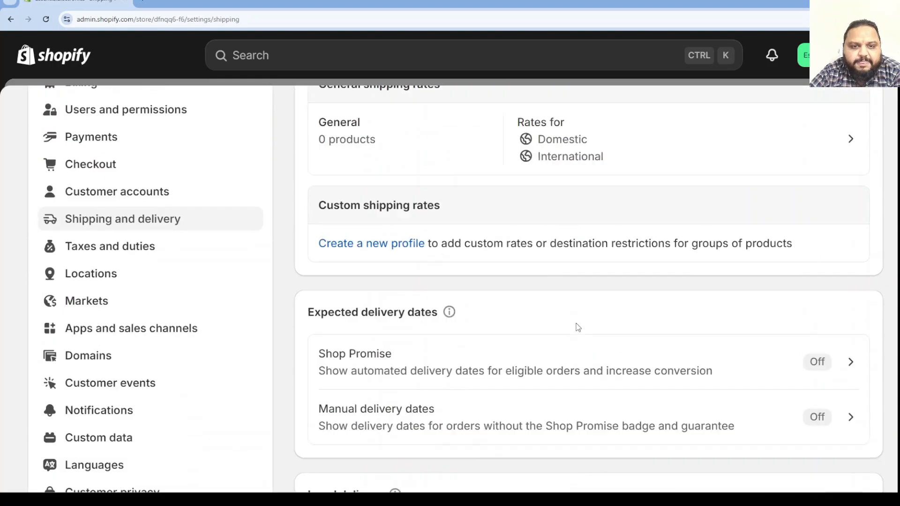
Step: Open the Taxes and duties settings and review the regional tax collection list, tax report and tax service apps
left_click(112, 263)
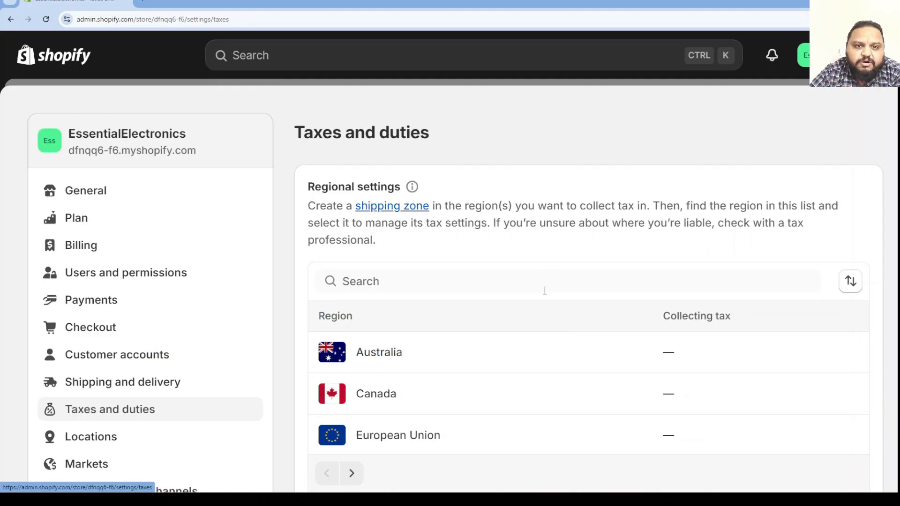
scroll(545, 291, "down", 10)
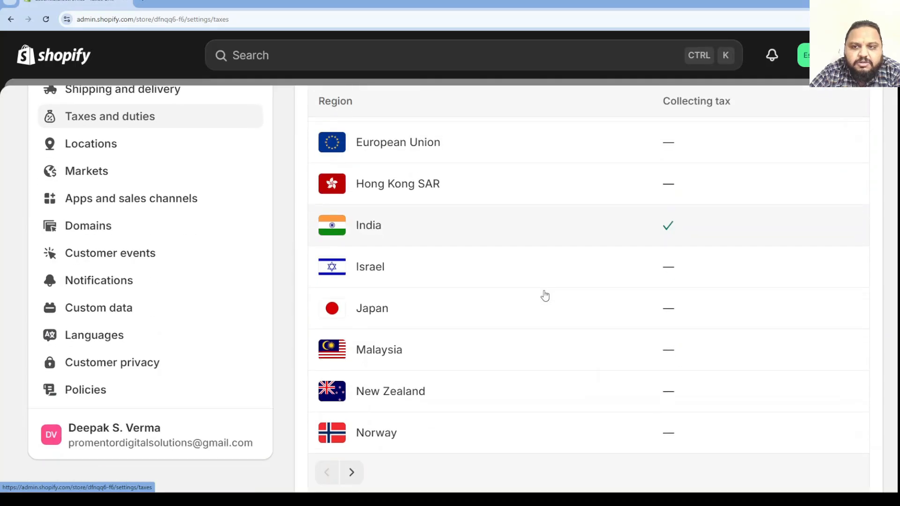
scroll(544, 295, "up", 3)
scroll(510, 287, "down", 5)
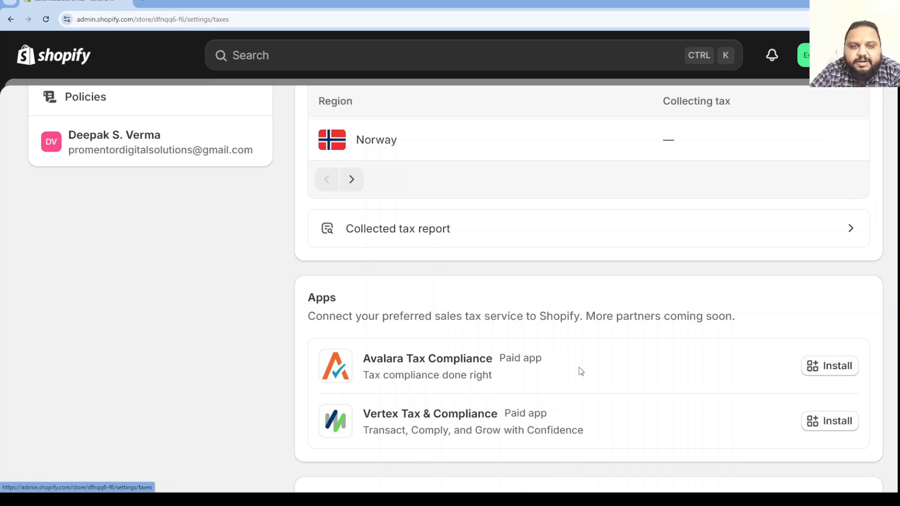
scroll(576, 372, "up", 3)
scroll(480, 395, "up", 5)
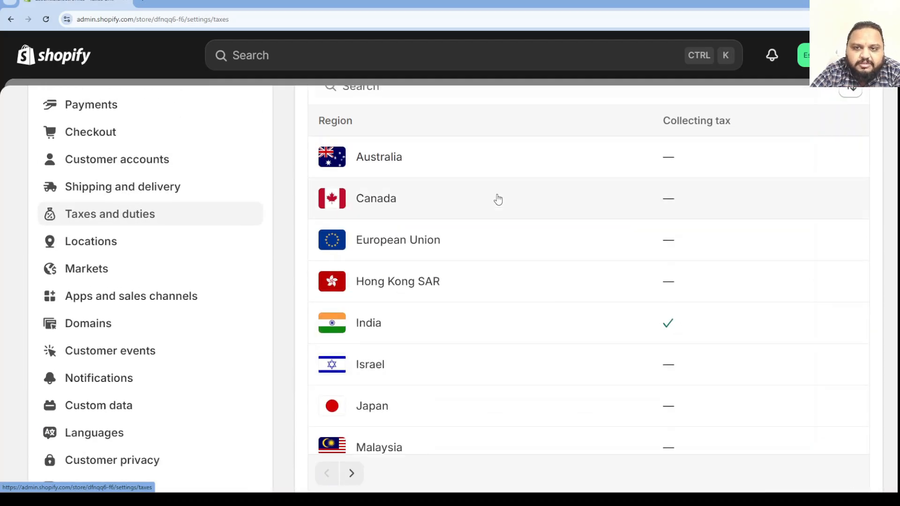
Step: Open the Locations settings and review the shop locations and Point of Sale subscriptions
left_click(100, 241)
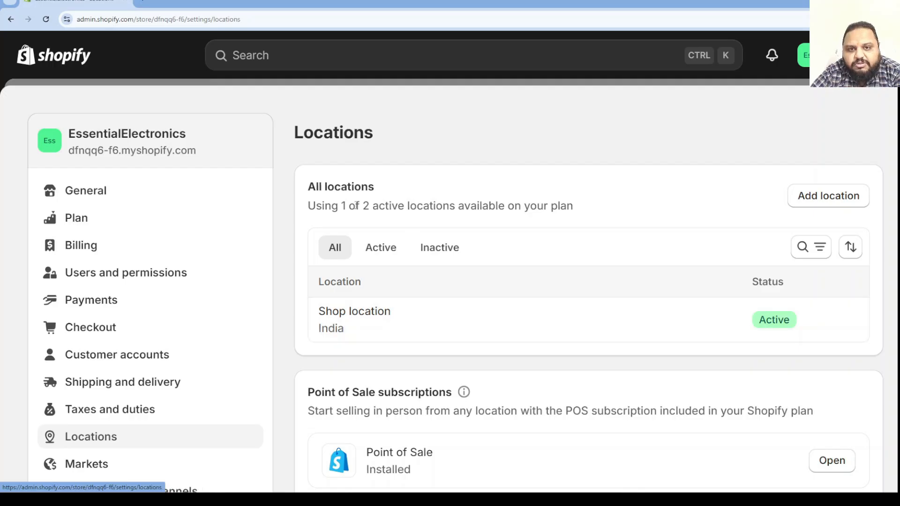
scroll(577, 321, "down", 1)
scroll(578, 321, "down", 2)
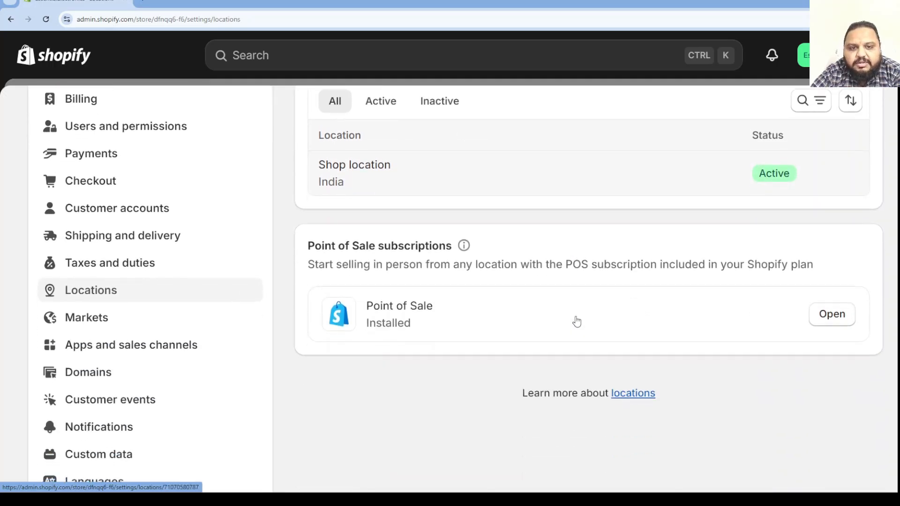
Step: Open the Markets settings and review the active and inactive markets and the recommendations
left_click(122, 325)
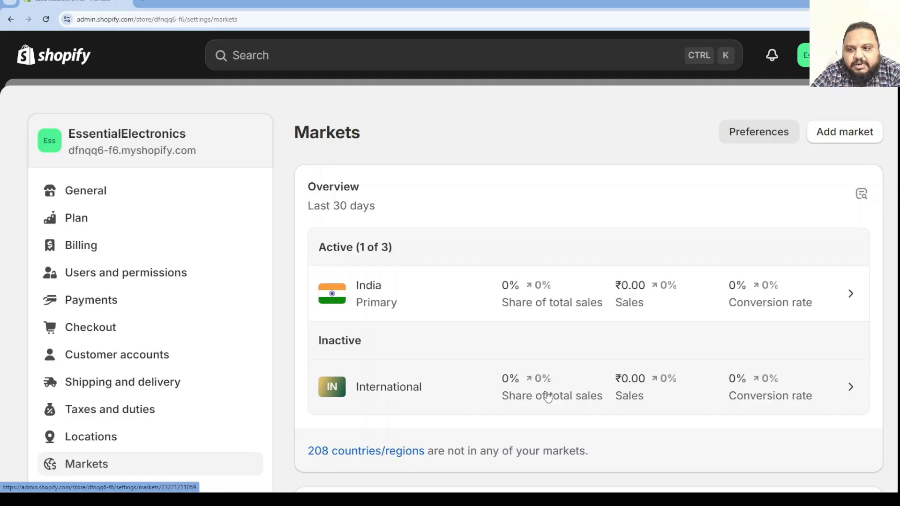
scroll(513, 394, "down", 4)
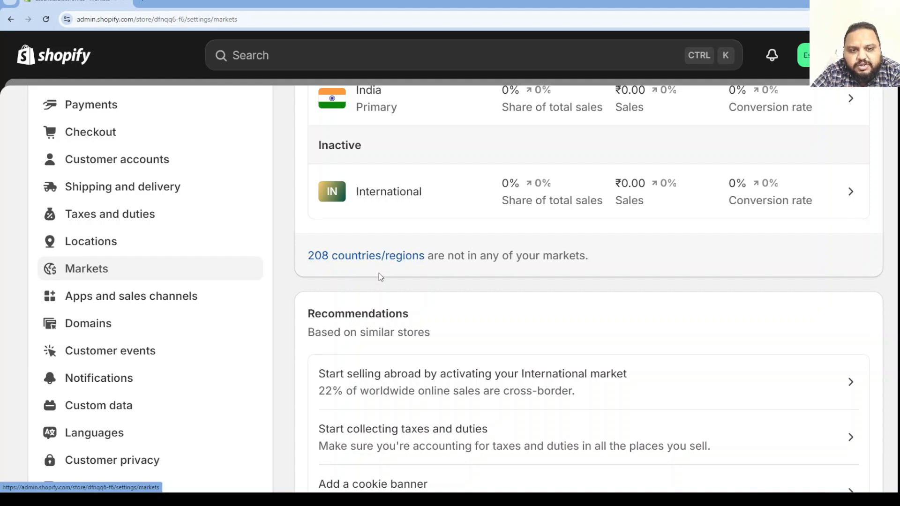
scroll(537, 297, "down", 3)
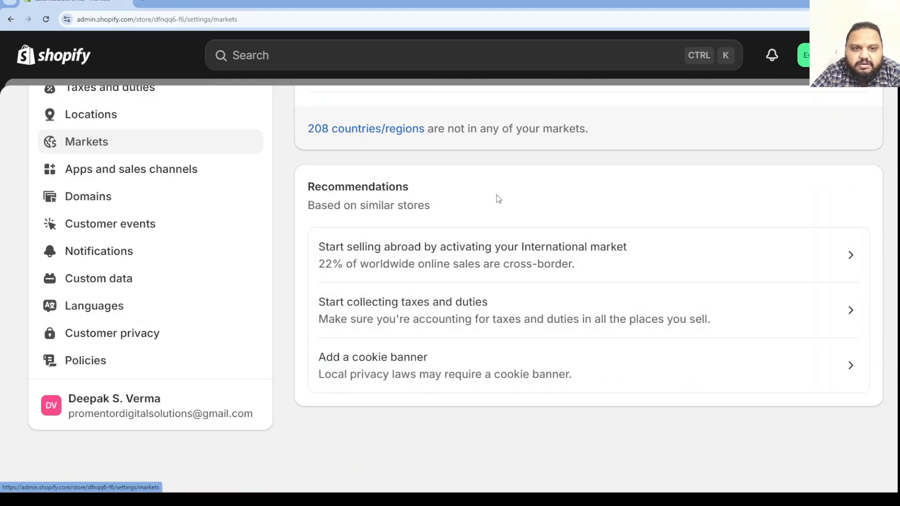
Step: Check the installed apps under Apps and sales channels, and open the Domains settings
left_click(145, 172)
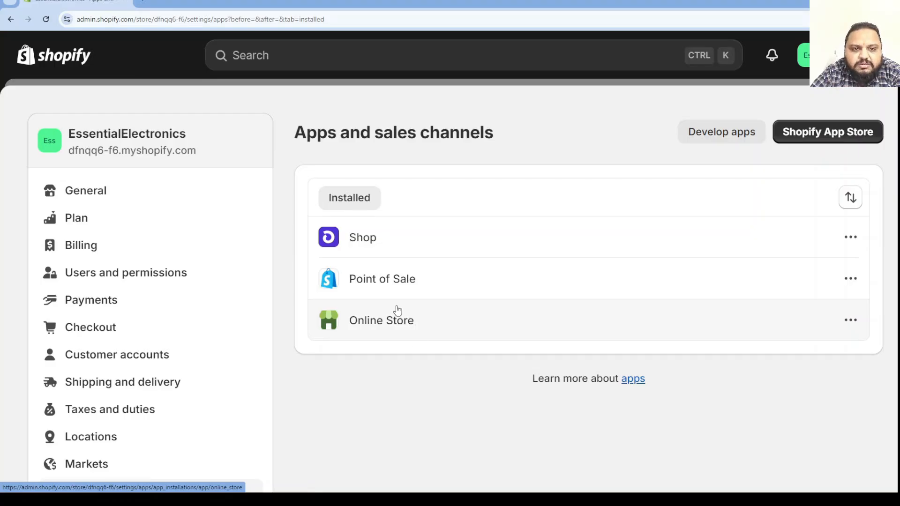
scroll(157, 338, "down", 5)
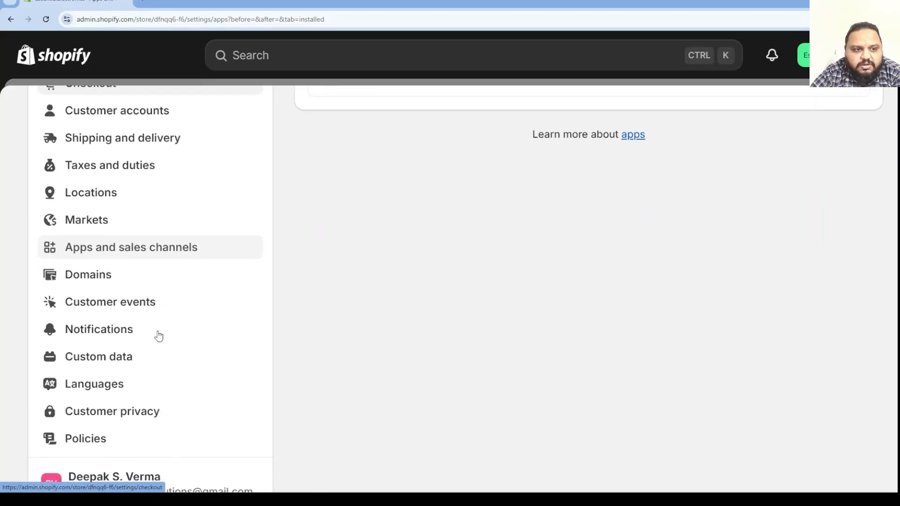
left_click(83, 274)
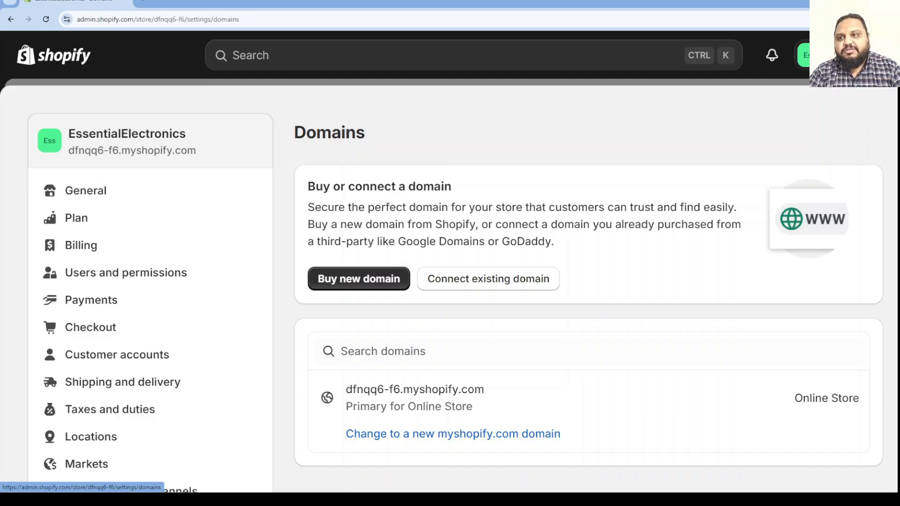
Step: Open godaddy.com in a new browser tab and search for the domain essentialelectronics
left_click(141, 4)
type("godaddy.com")
key("Return")
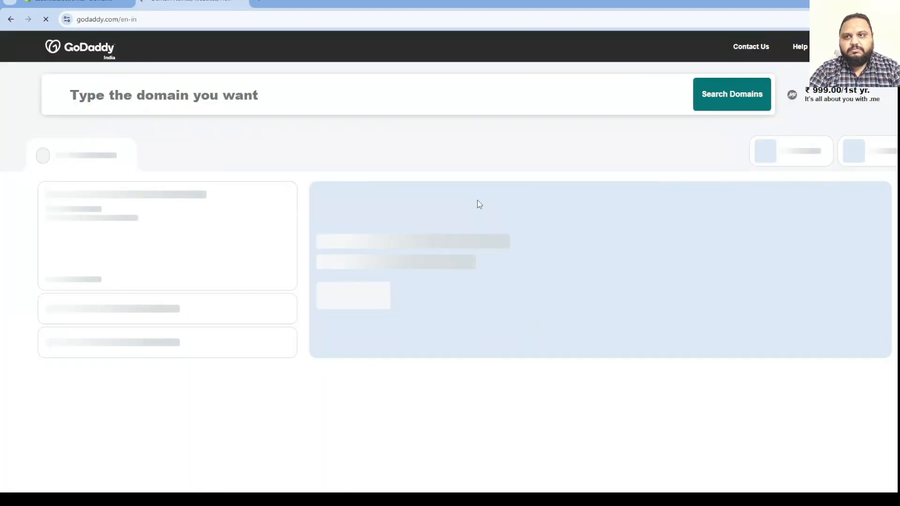
left_click(248, 95)
type("essent")
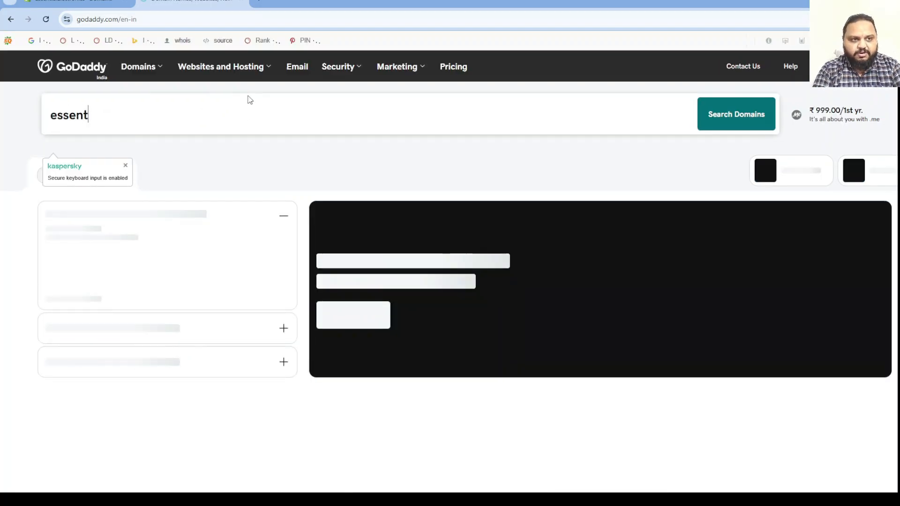
type("ialelect")
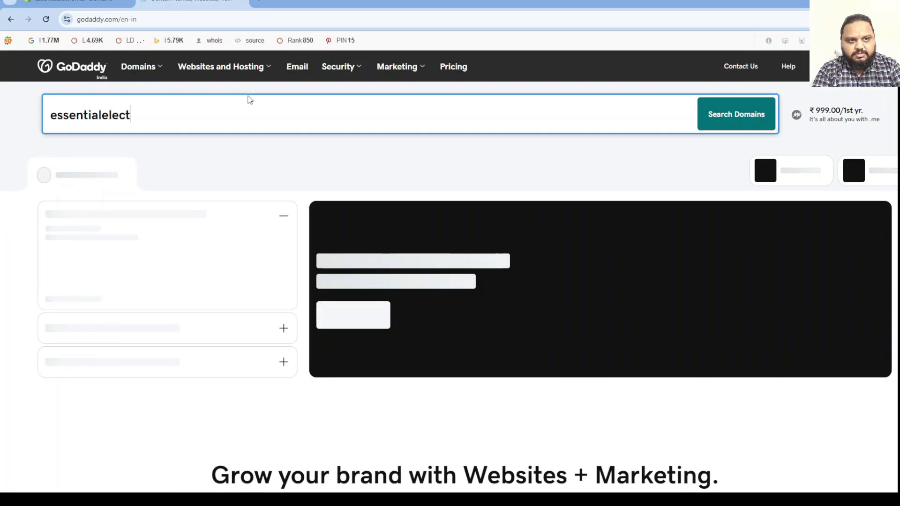
type("ronics")
key("Return")
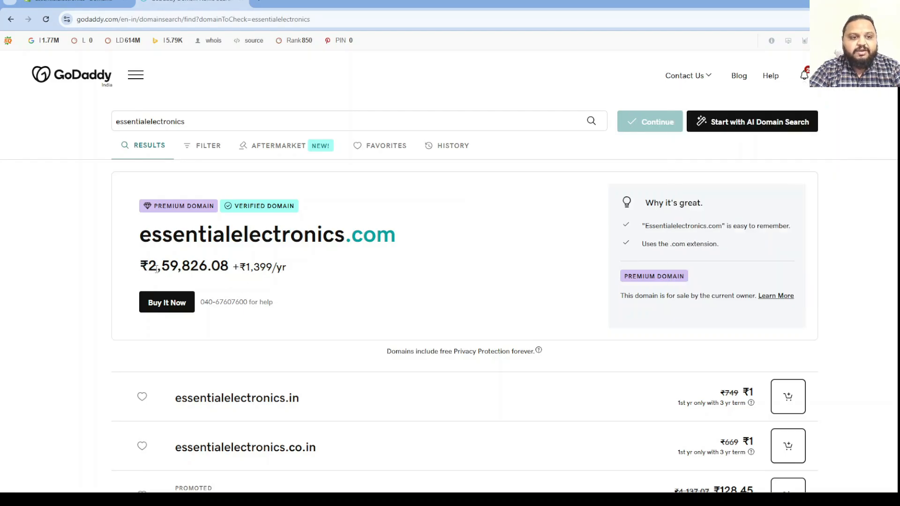
Step: Examine the price of essentialelectronics.com and compare it with the alternative domain names and extensions in the results
left_click_drag(237, 270, 139, 266)
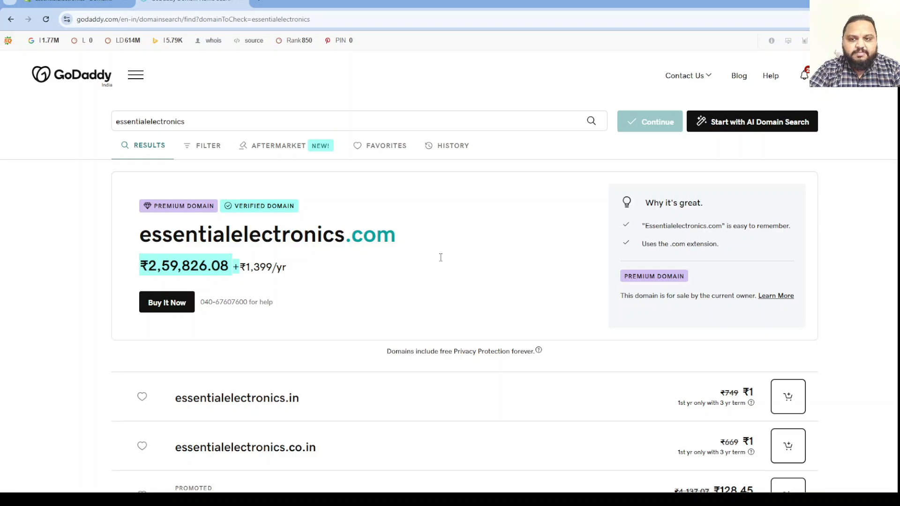
scroll(403, 274, "down", 3)
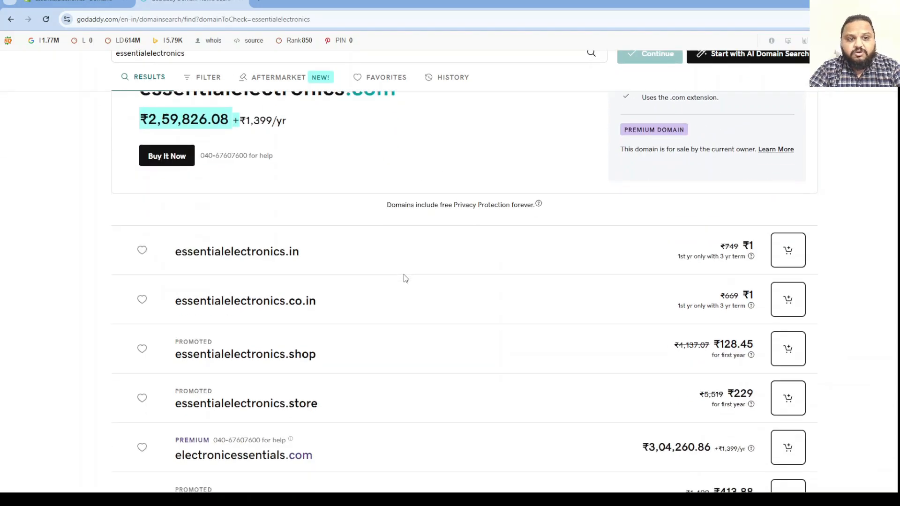
scroll(403, 274, "down", 2)
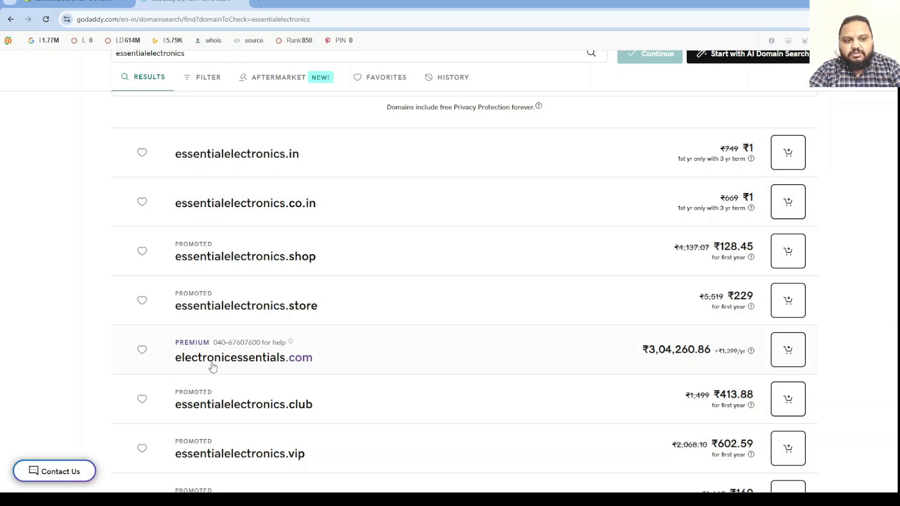
scroll(664, 360, "down", 1)
scroll(662, 362, "down", 8)
scroll(625, 320, "down", 2)
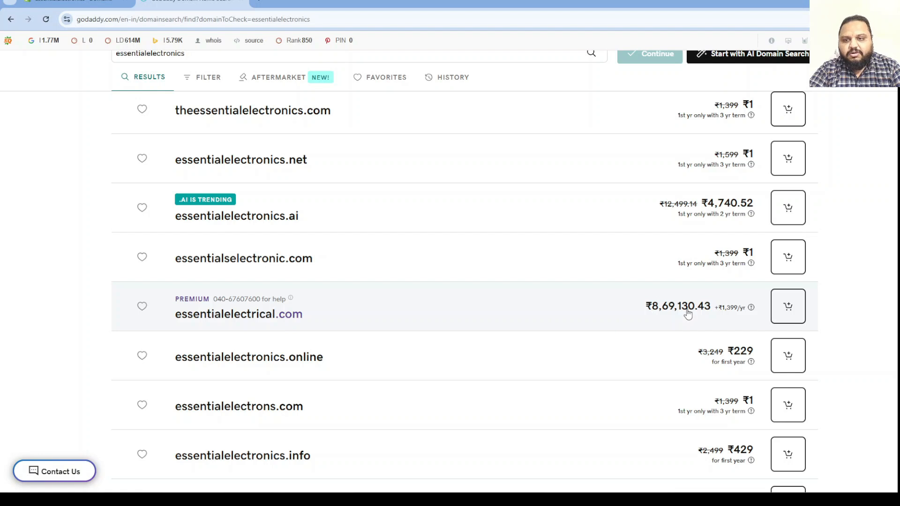
scroll(688, 313, "down", 12)
scroll(688, 313, "down", 13)
scroll(688, 313, "down", 2)
scroll(687, 309, "up", 8)
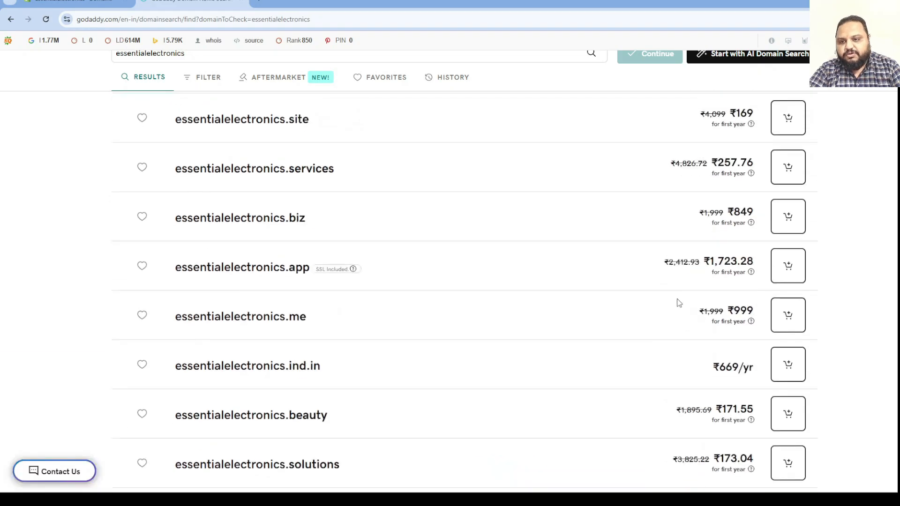
scroll(547, 368, "up", 7)
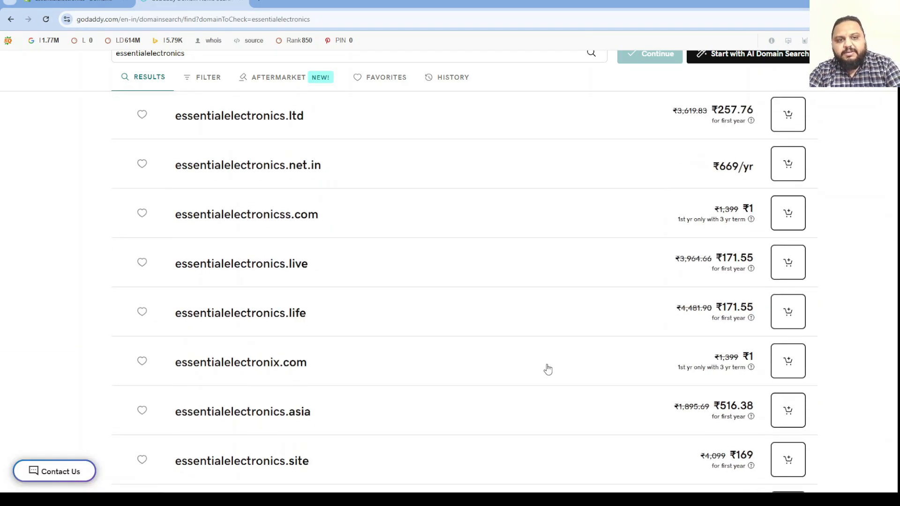
Step: Leave the GoDaddy search results, return to the Shopify Domains settings and review the options to buy or connect a domain
scroll(547, 369, "up", 8)
scroll(547, 370, "up", 20)
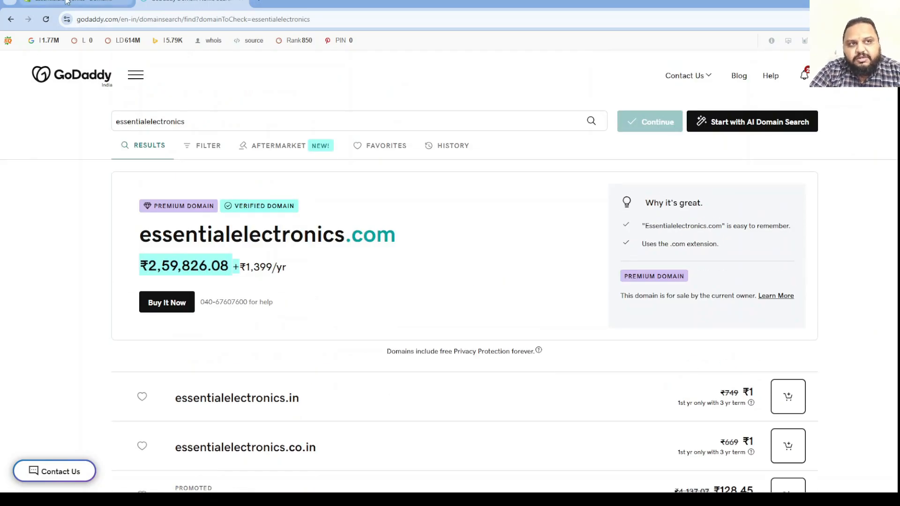
left_click(102, 7)
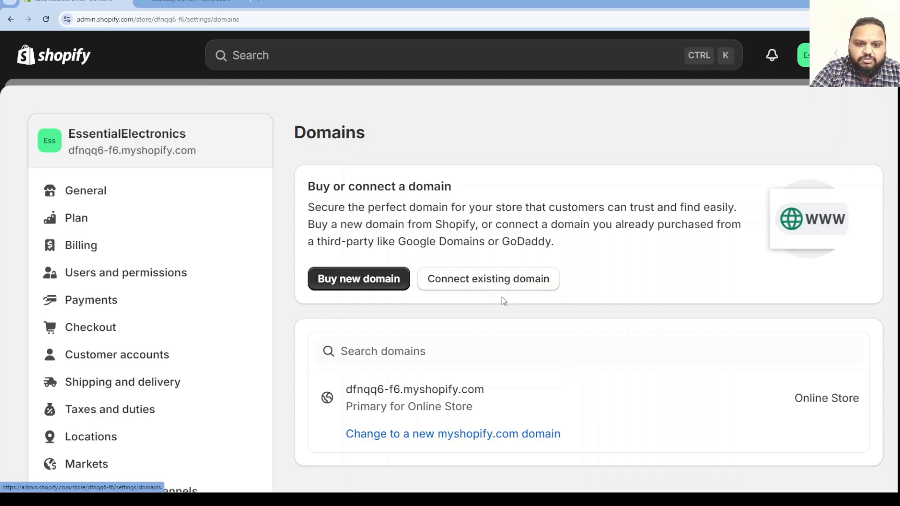
scroll(558, 308, "down", 5)
scroll(557, 323, "up", 5)
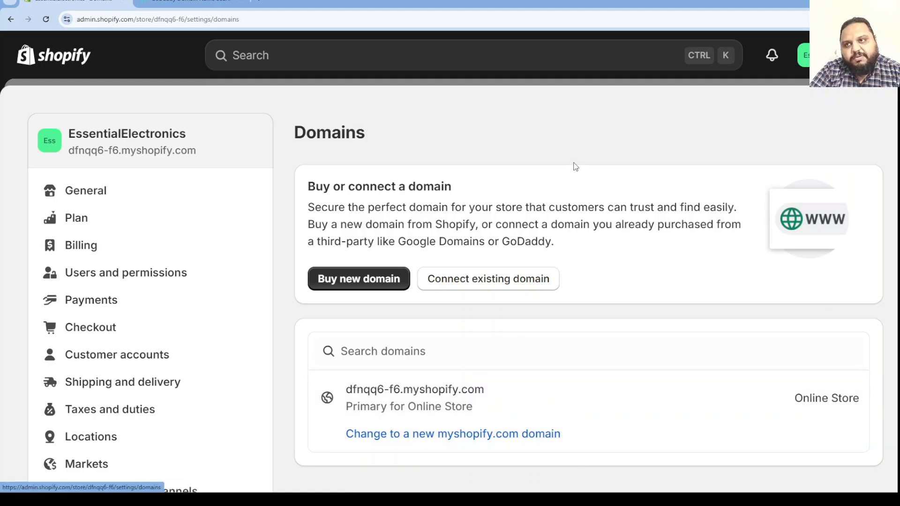
Step: Open the Customer events settings and review the options for pixel apps and custom pixels
scroll(151, 308, "down", 4)
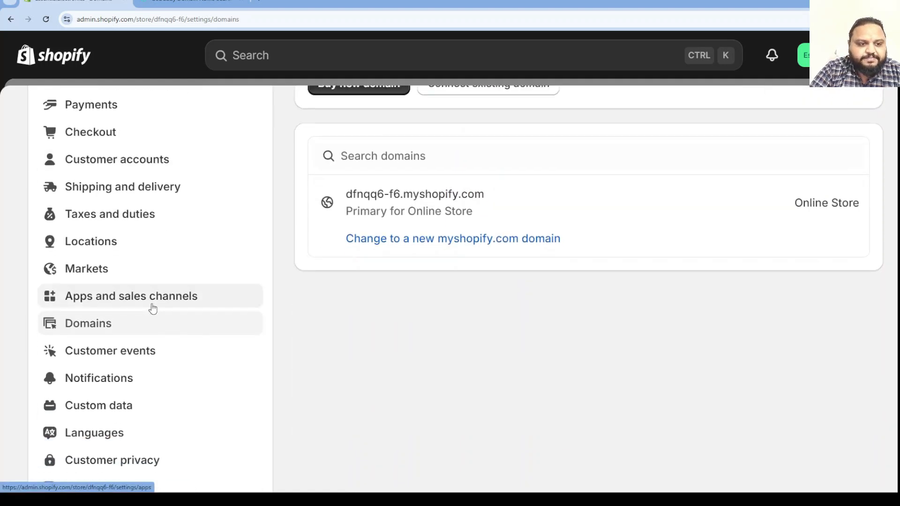
left_click(105, 362)
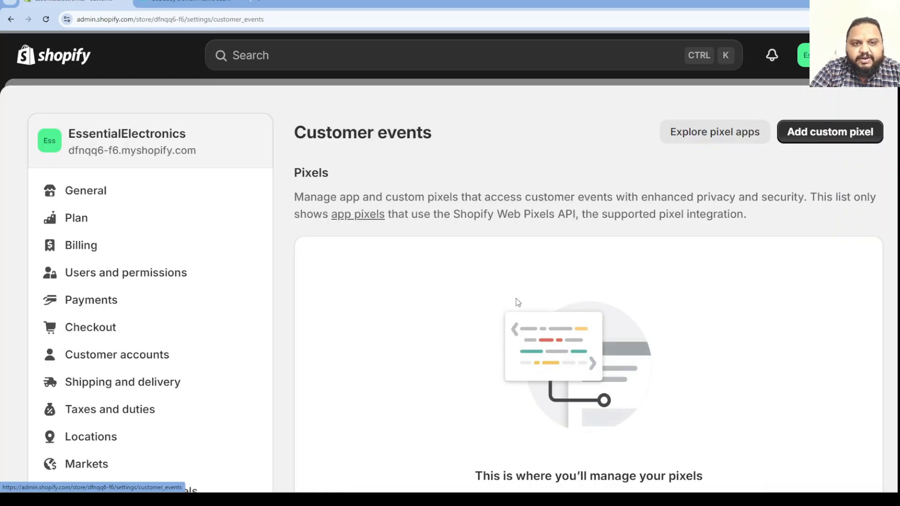
scroll(503, 299, "down", 1)
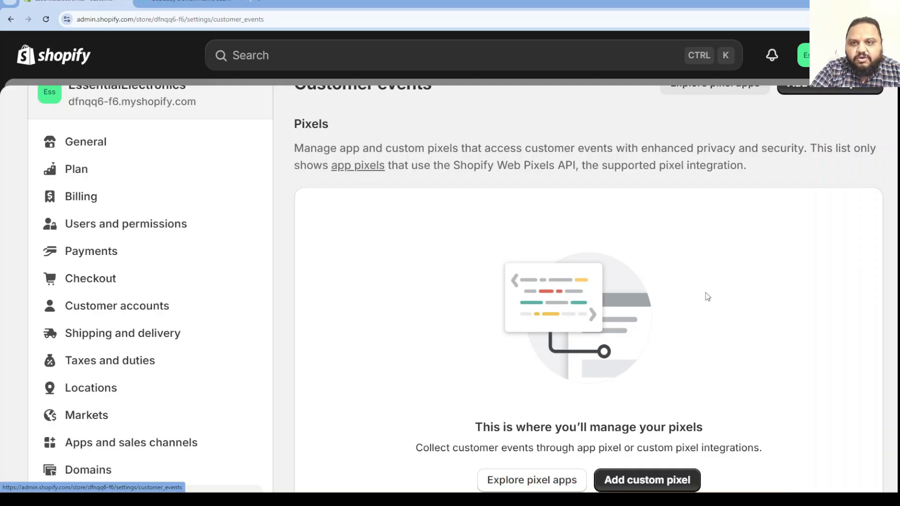
scroll(691, 353, "down", 4)
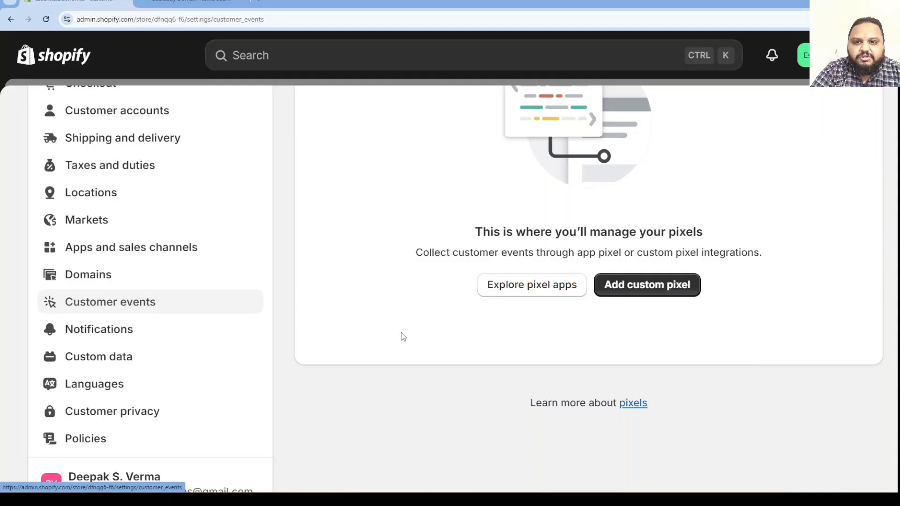
Step: Open the Notifications settings and review the sender email, the customer, staff and fulfillment notifications, and webhooks
left_click(101, 338)
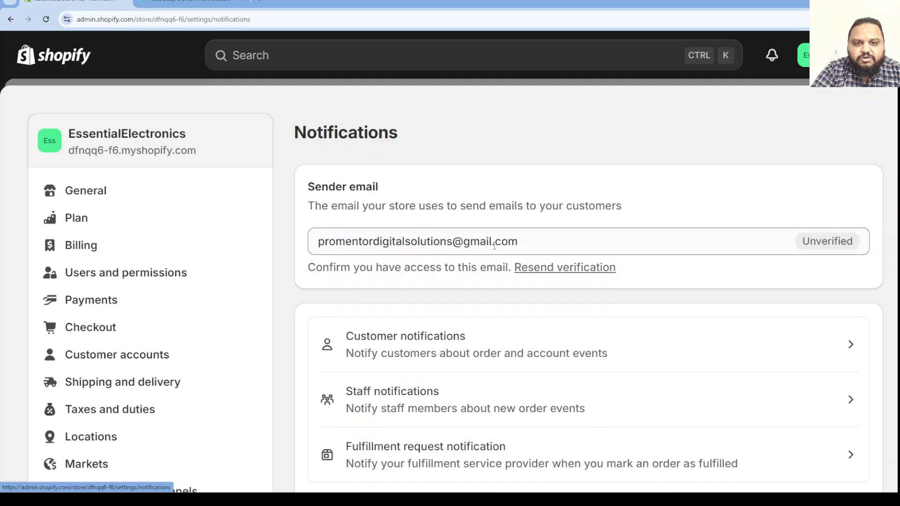
scroll(432, 347, "down", 4)
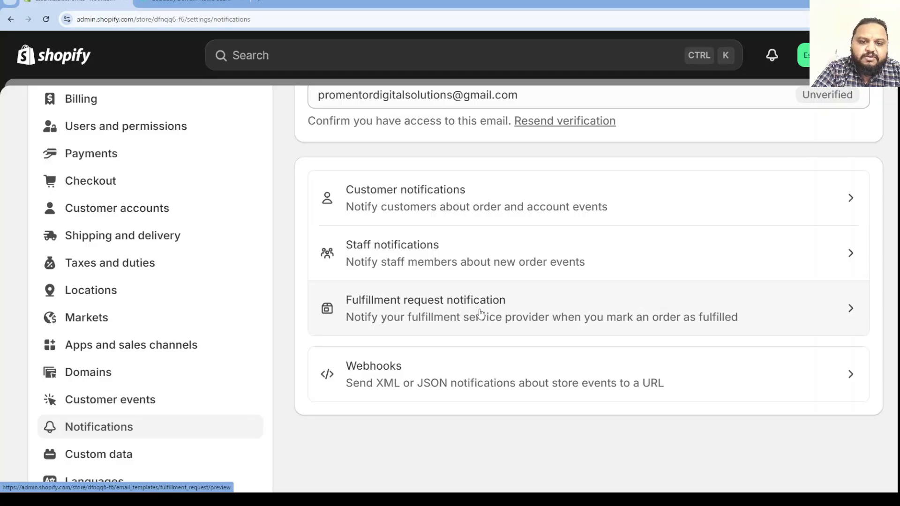
scroll(195, 325, "down", 3)
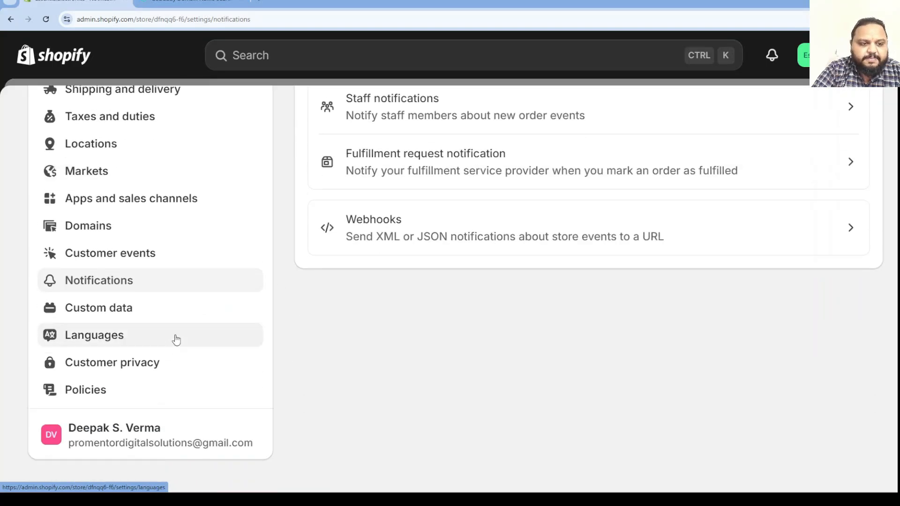
Step: Open the Custom data settings and review the metafield definitions and the metaobject section
left_click(104, 307)
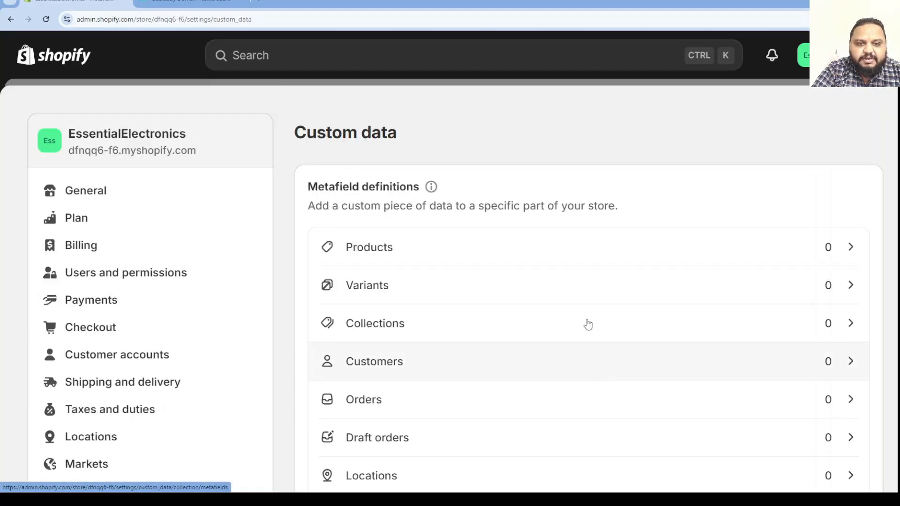
scroll(577, 159, "down", 3)
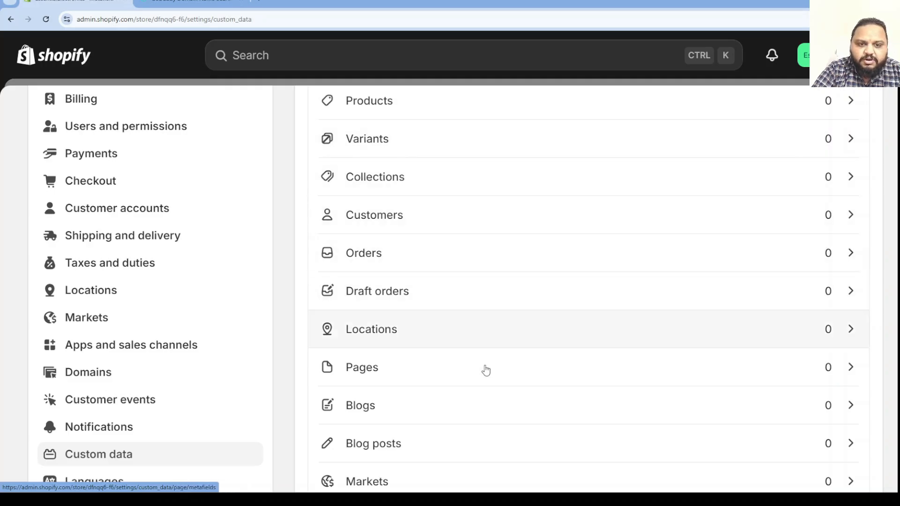
scroll(478, 410, "down", 5)
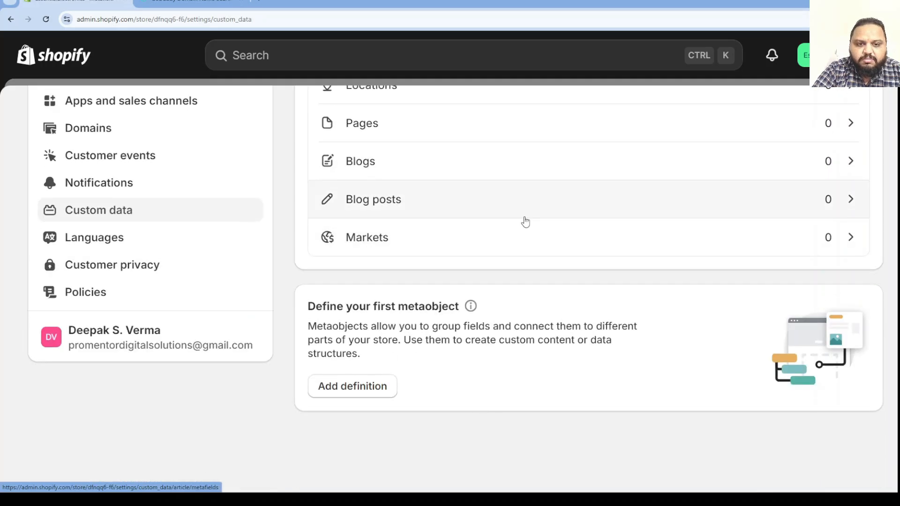
Step: Open the Languages settings and check the published languages and the Shopify Translate & Adapt app
left_click(118, 249)
scroll(596, 313, "down", 4)
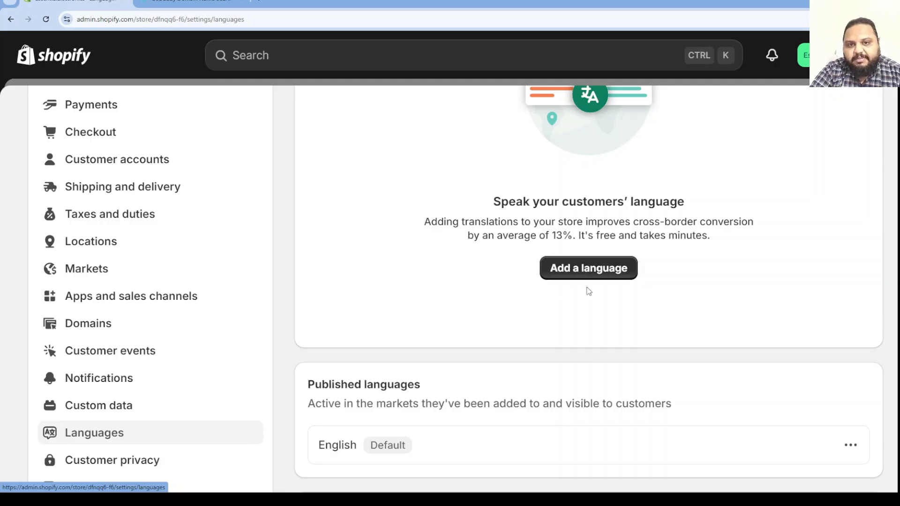
scroll(579, 267, "down", 4)
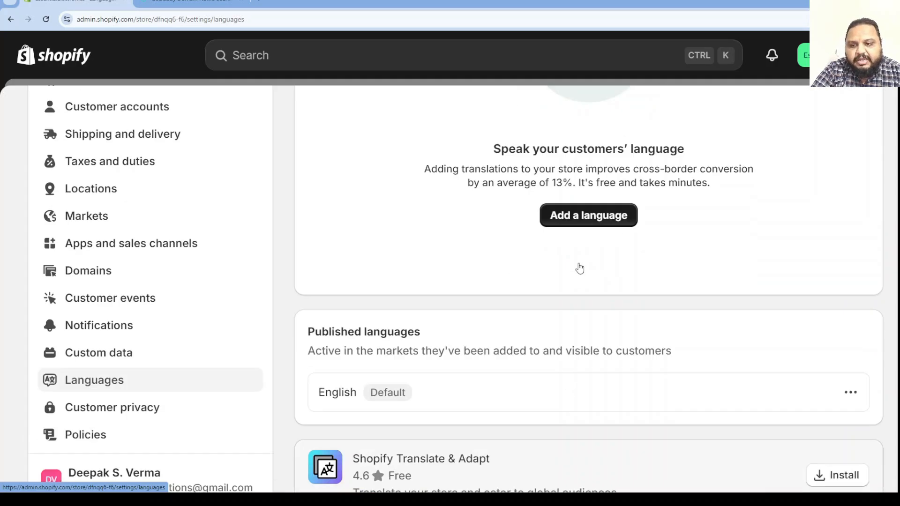
scroll(565, 305, "up", 2)
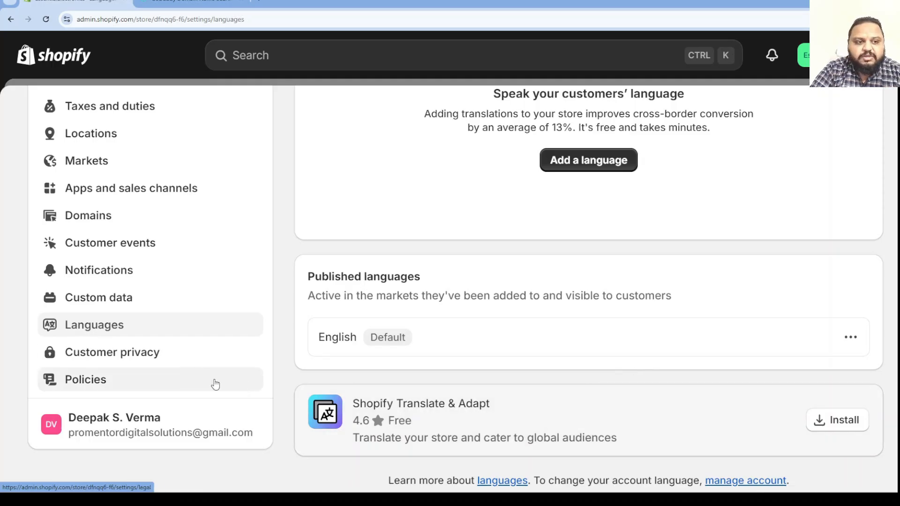
Step: Open the Customer privacy settings and review the privacy settings, marketing settings and data storage hosting location
left_click(105, 355)
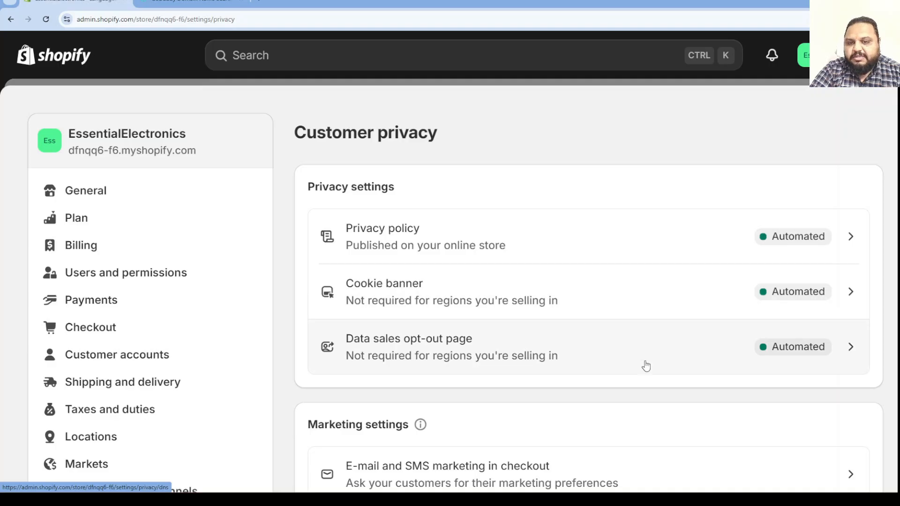
scroll(599, 353, "down", 4)
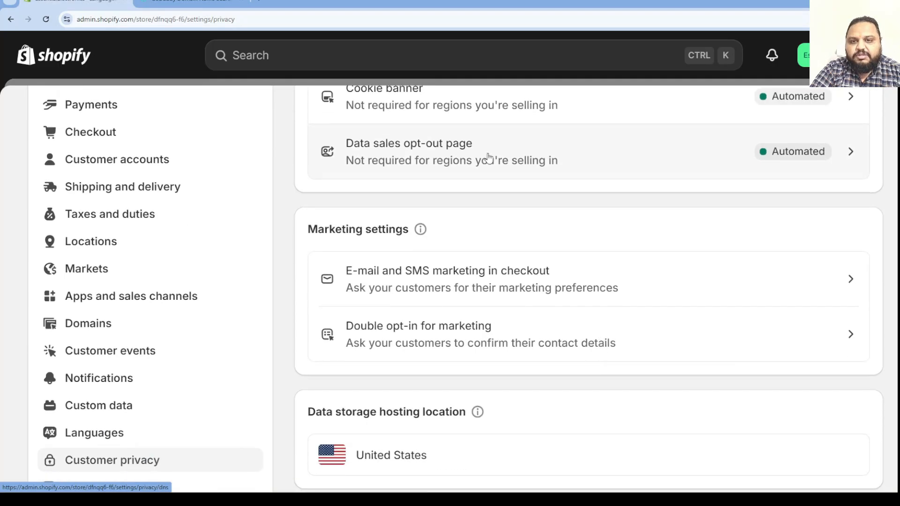
scroll(512, 350, "up", 3)
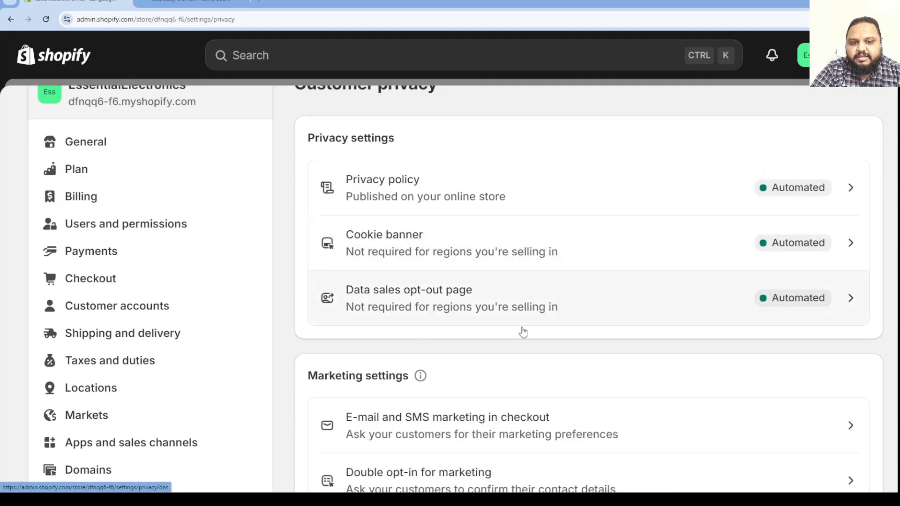
scroll(524, 334, "down", 4)
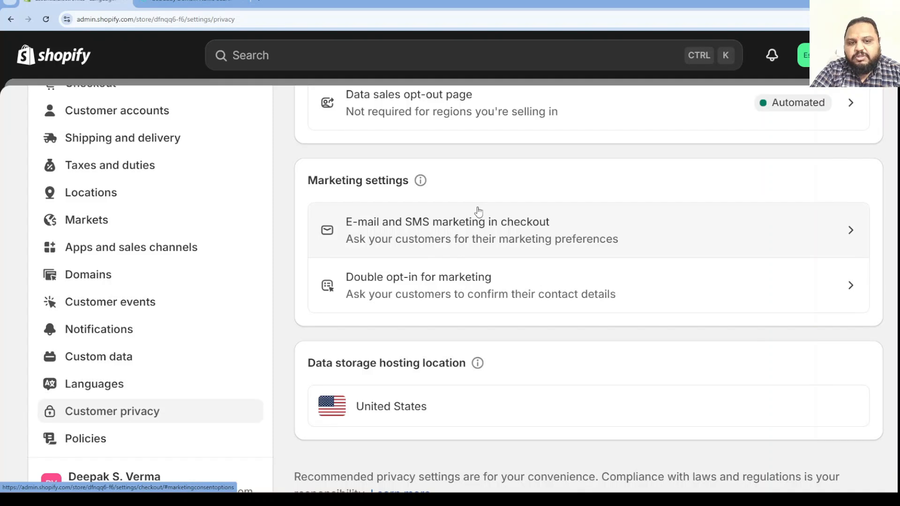
scroll(470, 214, "down", 2)
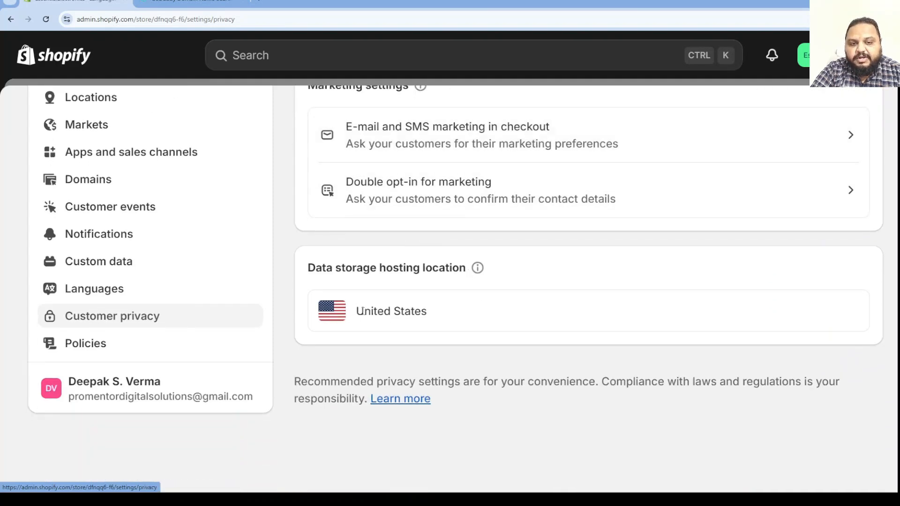
left_click_drag(358, 311, 454, 315)
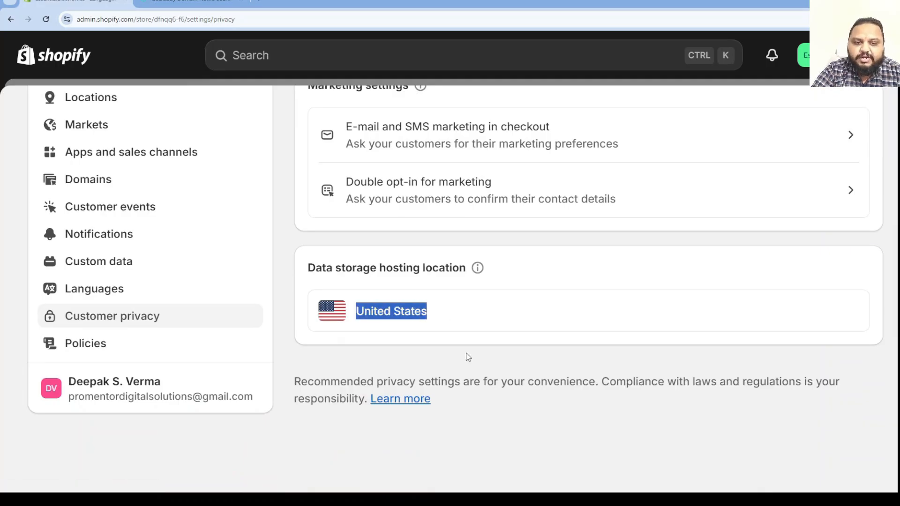
left_click(454, 367)
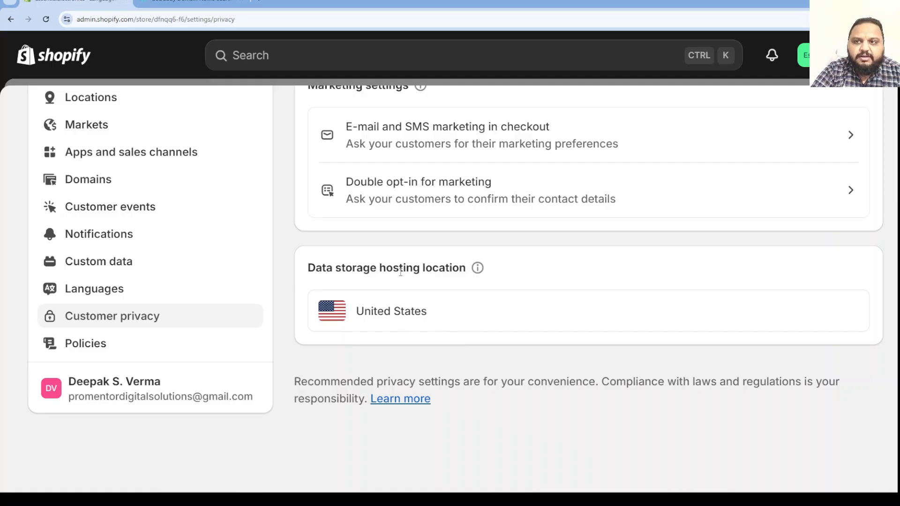
Step: Open the Policies settings and review the return rules and the list of written policies
left_click(108, 346)
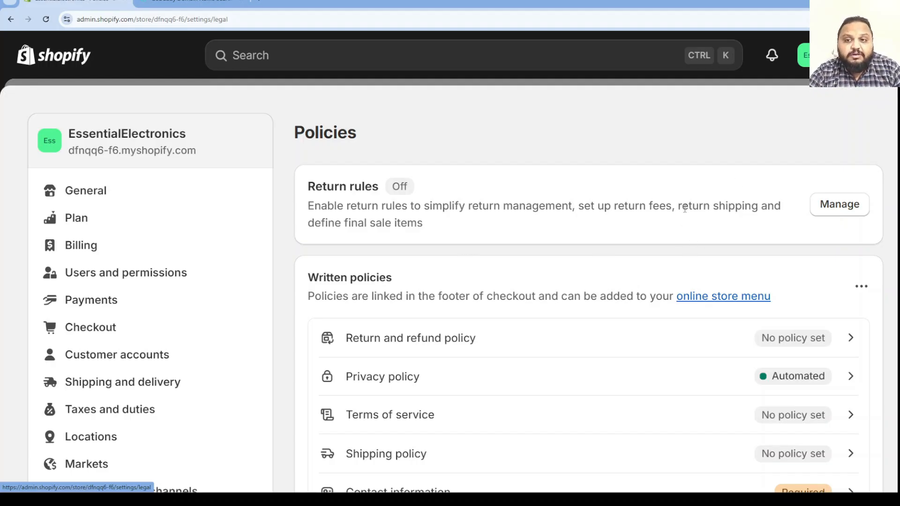
scroll(721, 193, "down", 1)
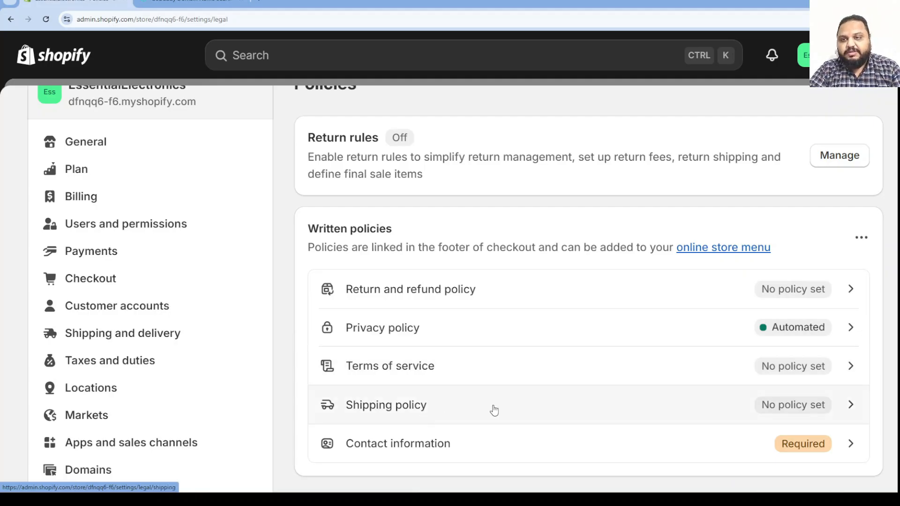
scroll(495, 411, "down", 4)
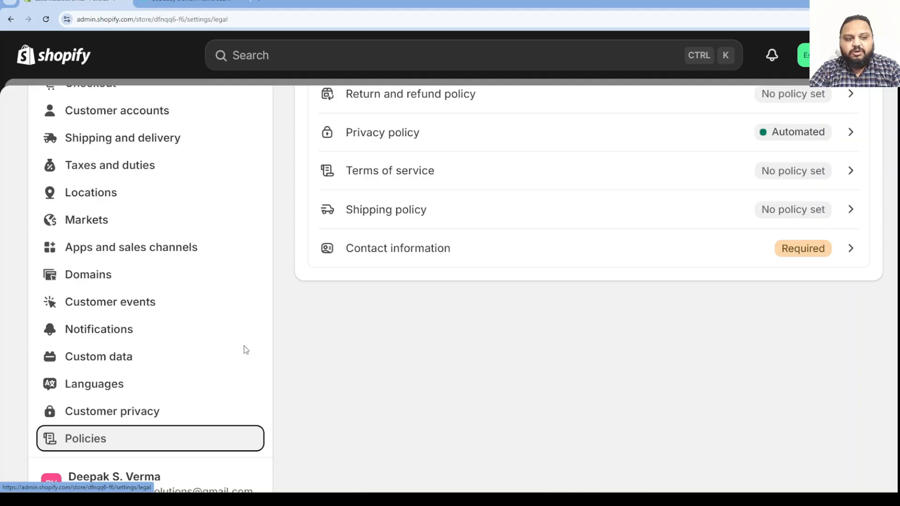
scroll(160, 371, "up", 5)
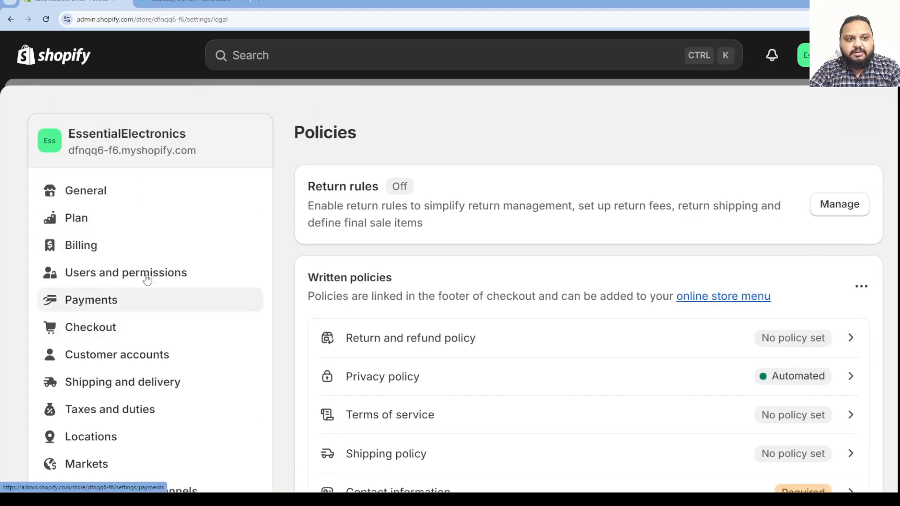
scroll(125, 378, "down", 4)
scroll(124, 378, "down", 2)
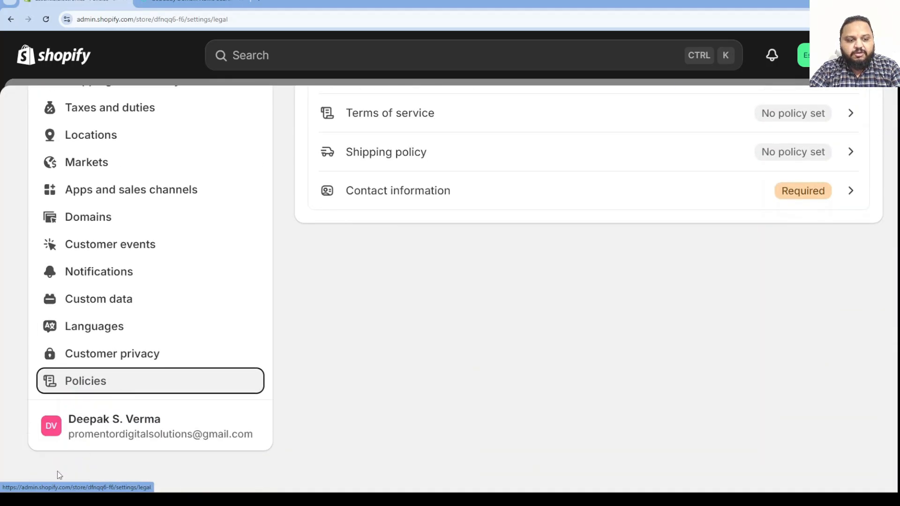
scroll(477, 369, "up", 6)
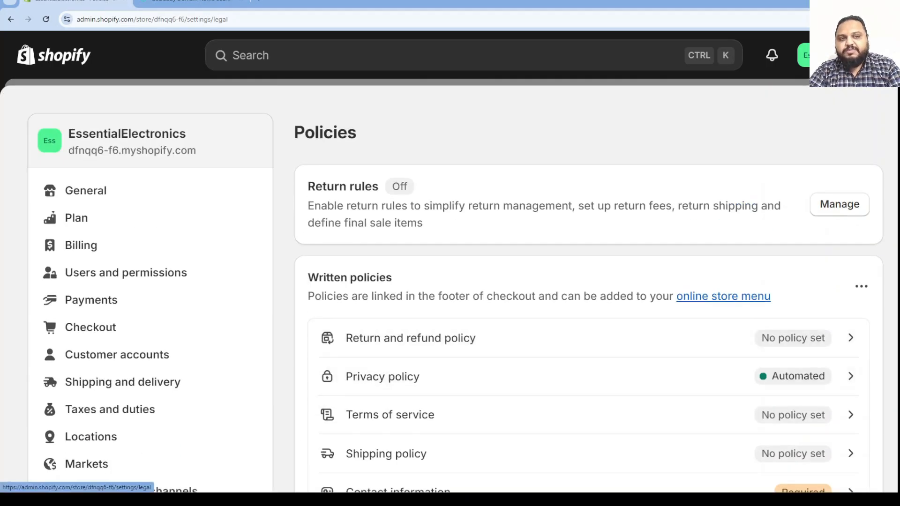
Step: Close the settings, open the Online Store themes and review the current Dawn theme and the theme library
key("Escape")
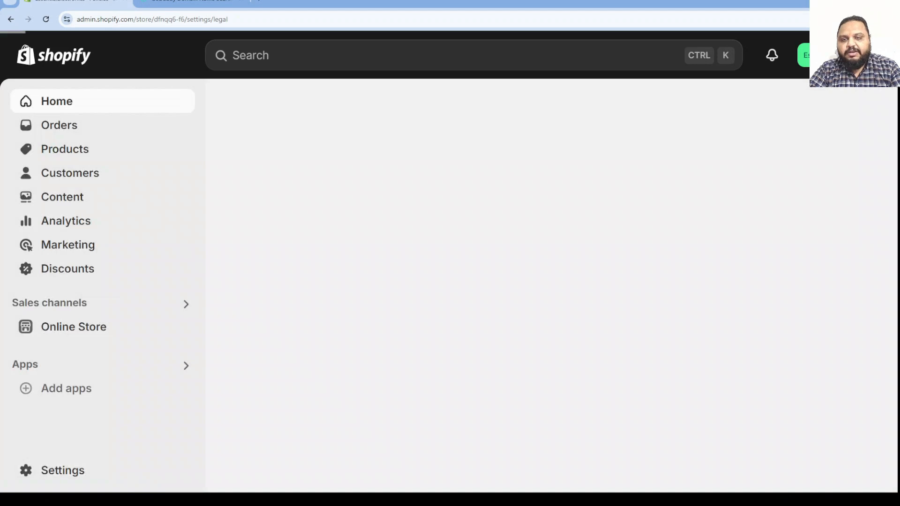
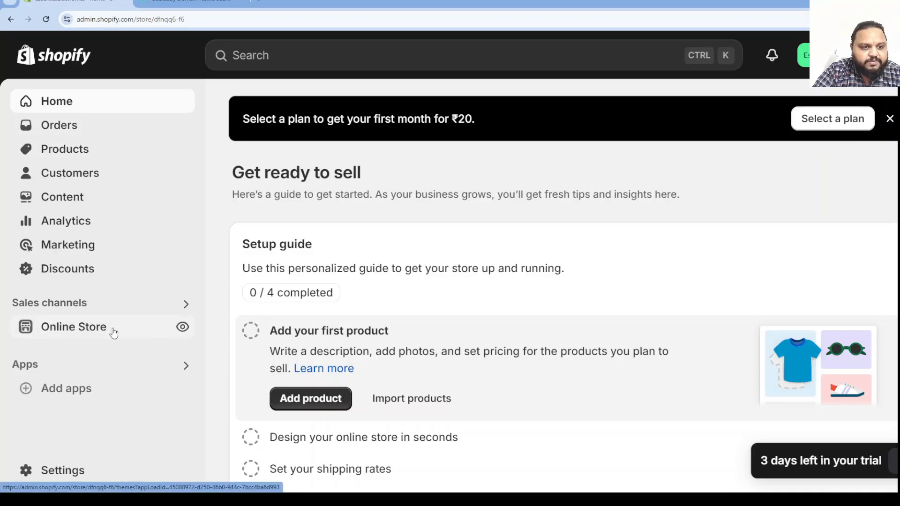
left_click(85, 328)
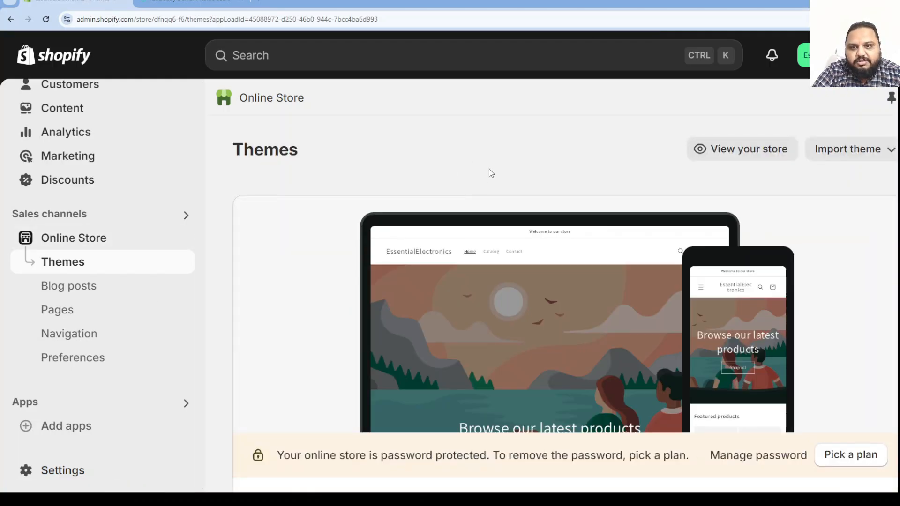
scroll(489, 176, "down", 1)
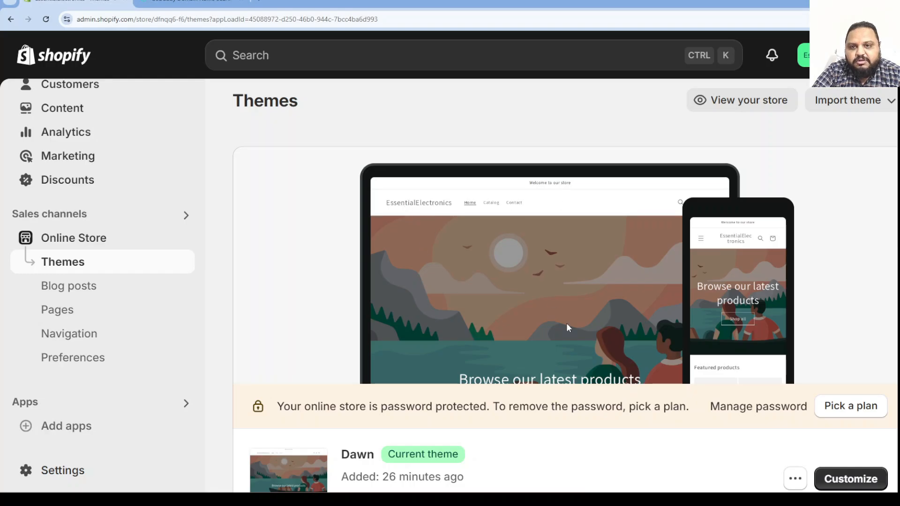
scroll(508, 298, "down", 4)
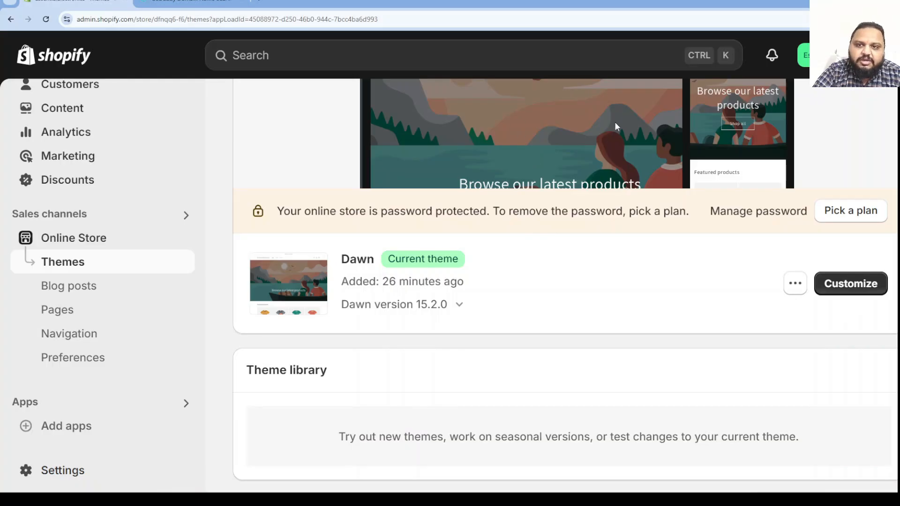
scroll(587, 348, "up", 3)
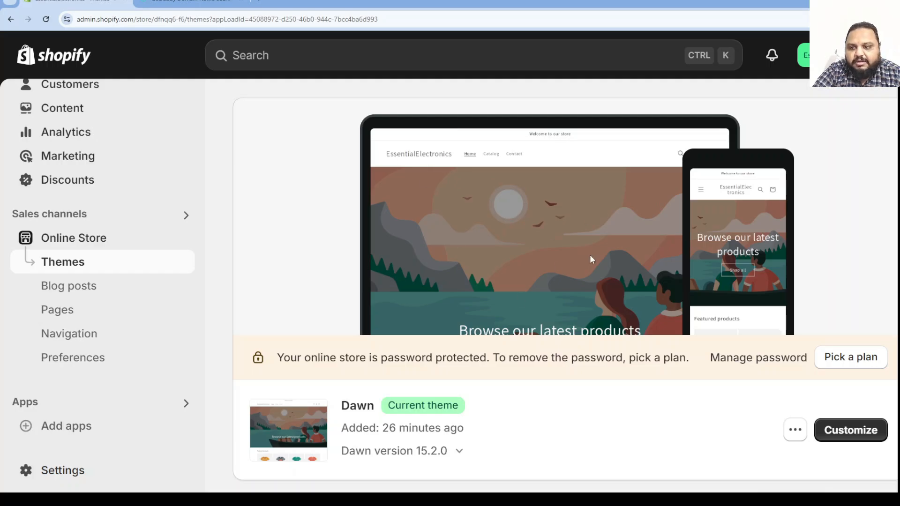
Step: Browse the popular free themes and the additional theme options below them
scroll(396, 311, "down", 10)
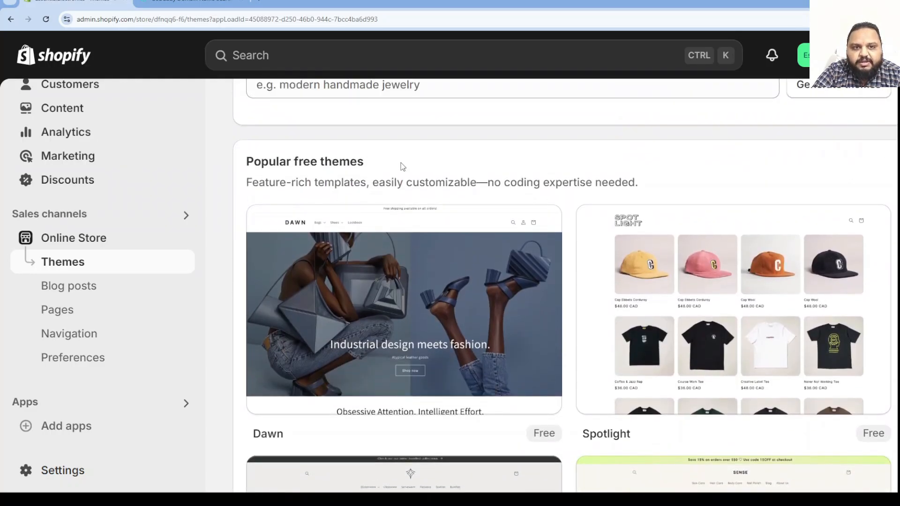
scroll(583, 148, "down", 1)
mouse_move(453, 227)
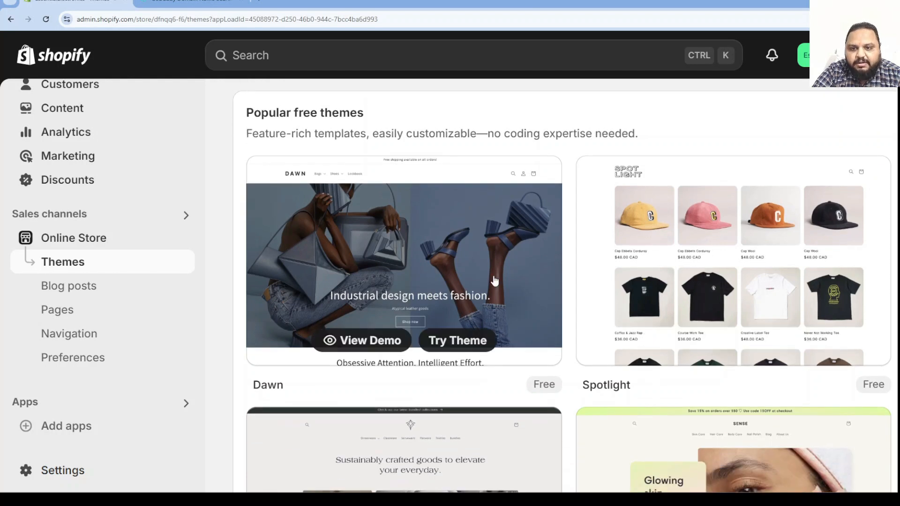
scroll(666, 221, "down", 3)
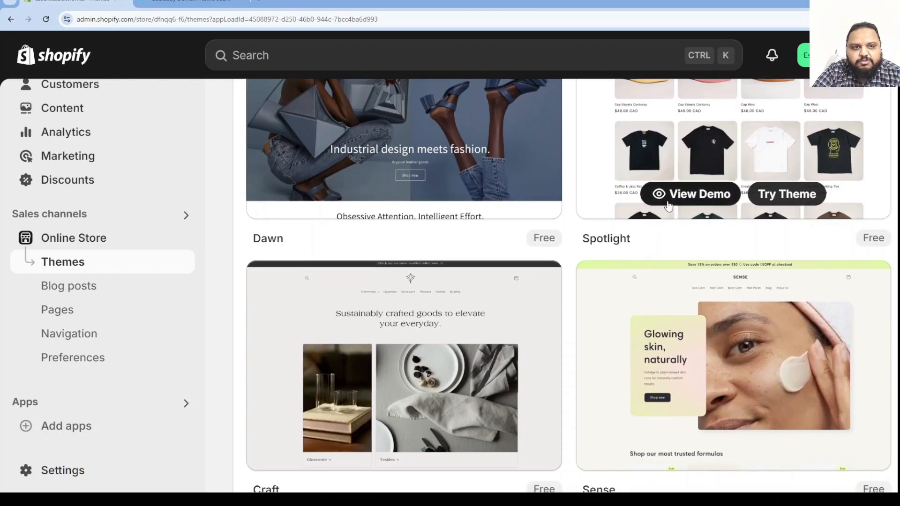
scroll(668, 205, "up", 3)
scroll(313, 321, "down", 5)
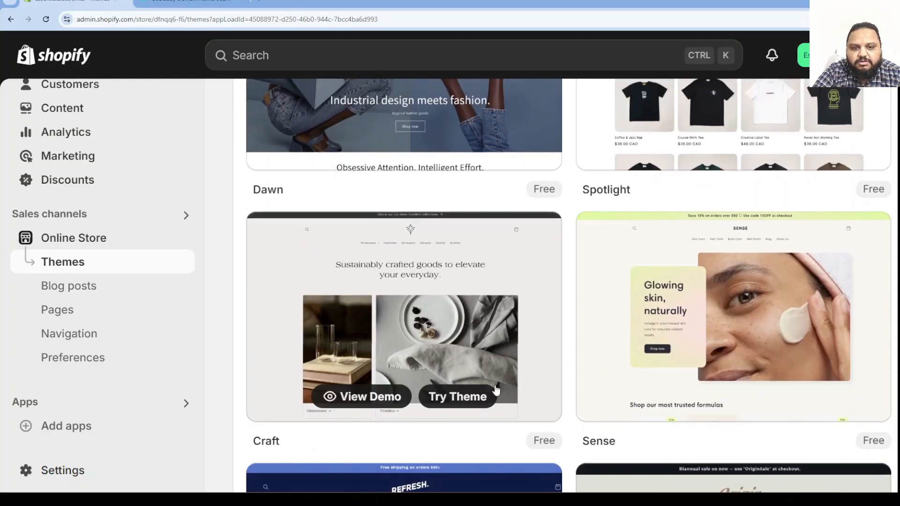
scroll(464, 358, "down", 1)
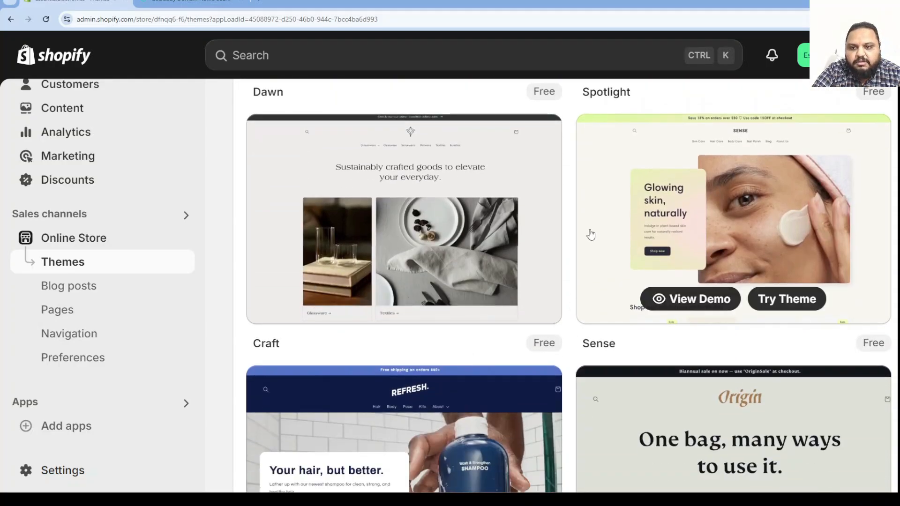
scroll(424, 262, "down", 4)
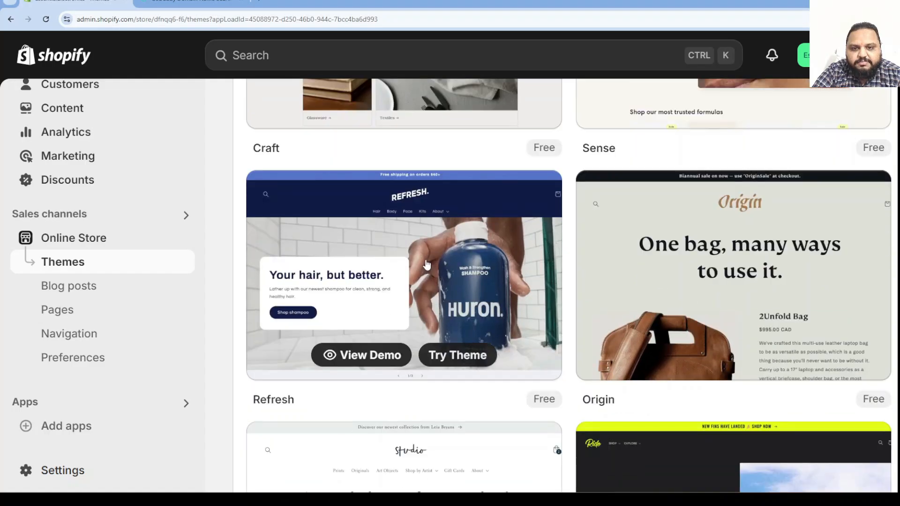
scroll(718, 206, "down", 5)
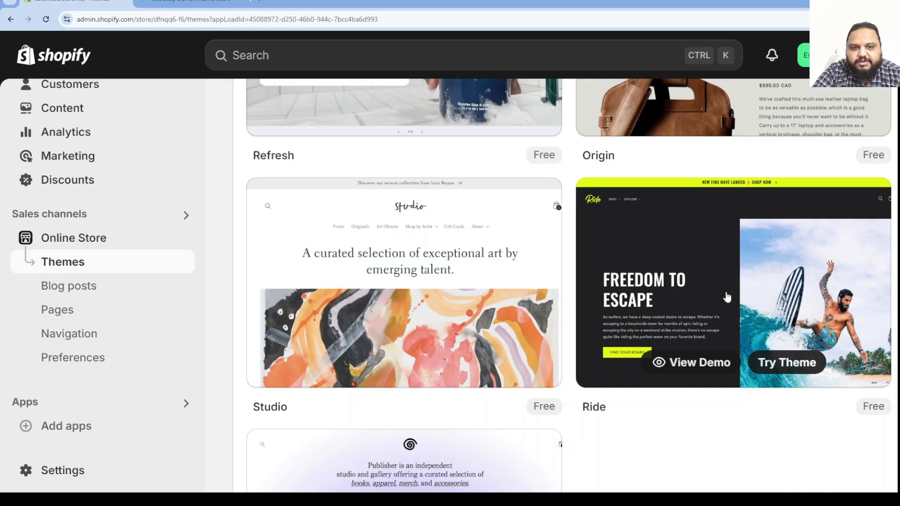
scroll(403, 328, "down", 6)
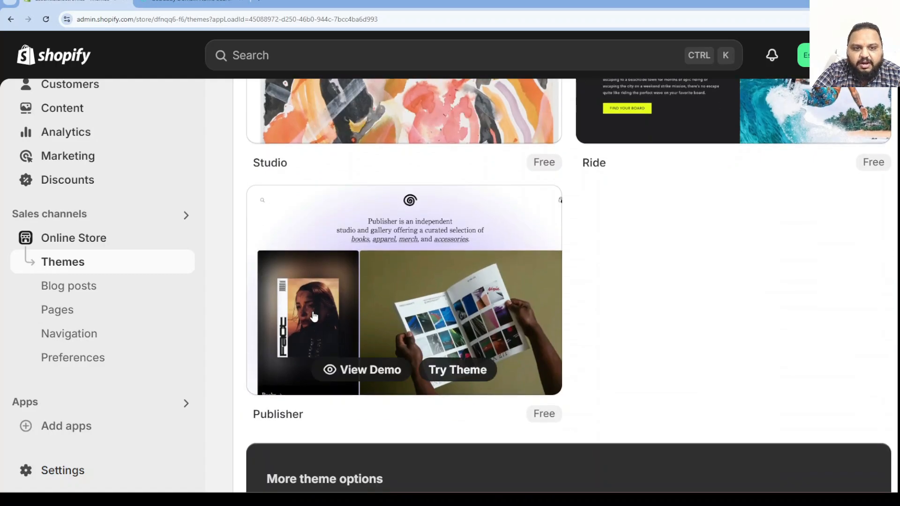
scroll(458, 338, "down", 3)
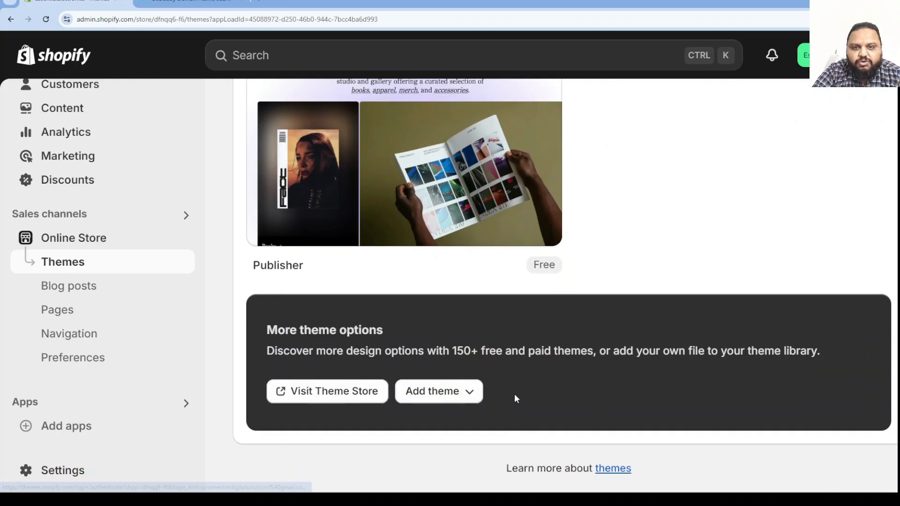
scroll(590, 380, "up", 10)
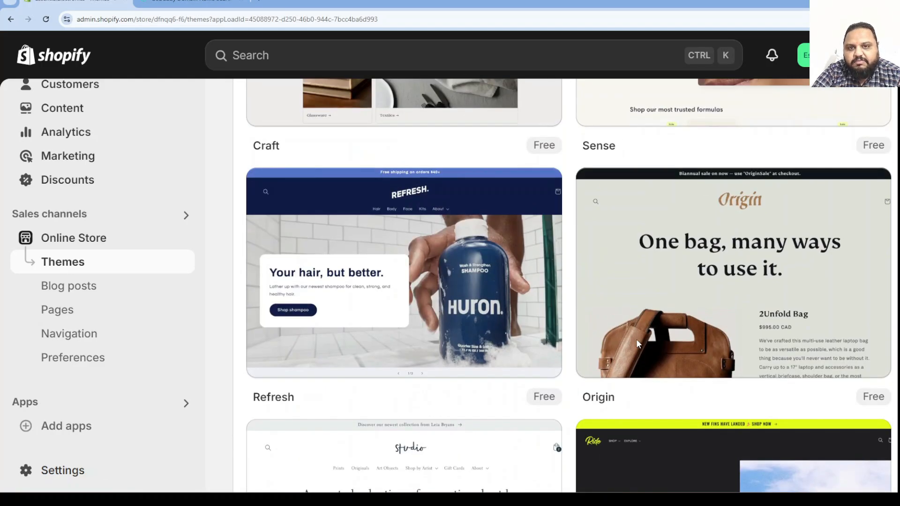
scroll(637, 339, "up", 8)
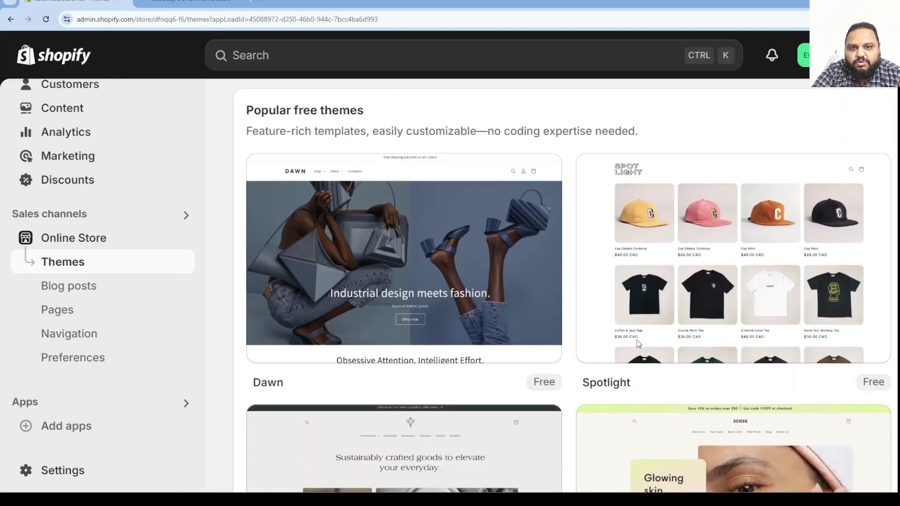
Step: View the demo of the free Dawn theme and examine its home page in desktop and mobile previews
mouse_move(505, 278)
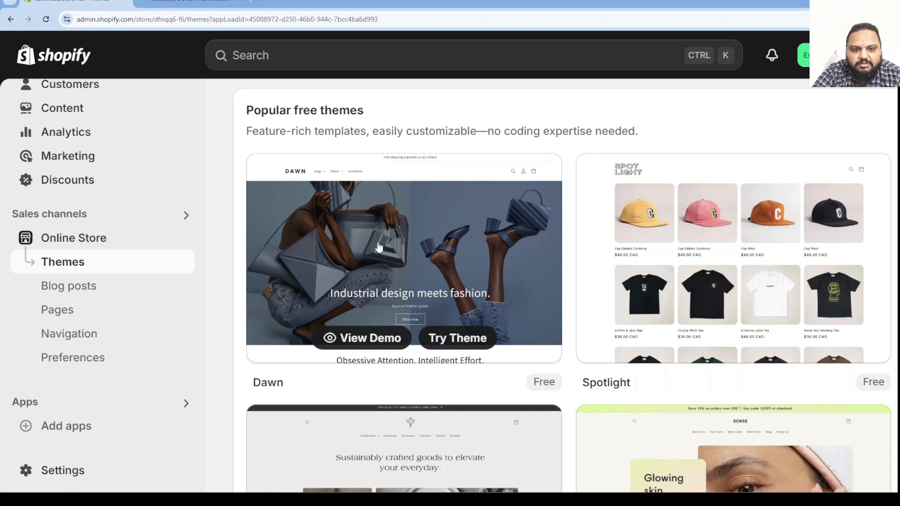
left_click(355, 342)
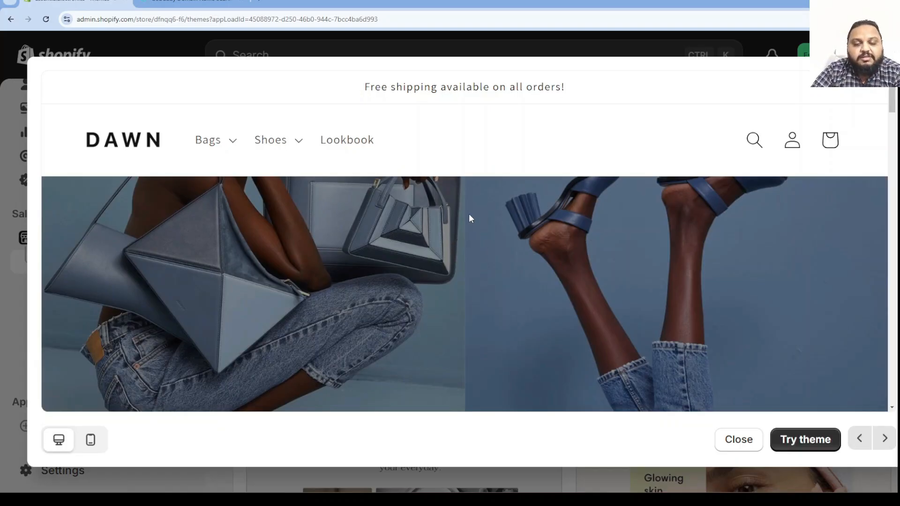
scroll(470, 214, "down", 10)
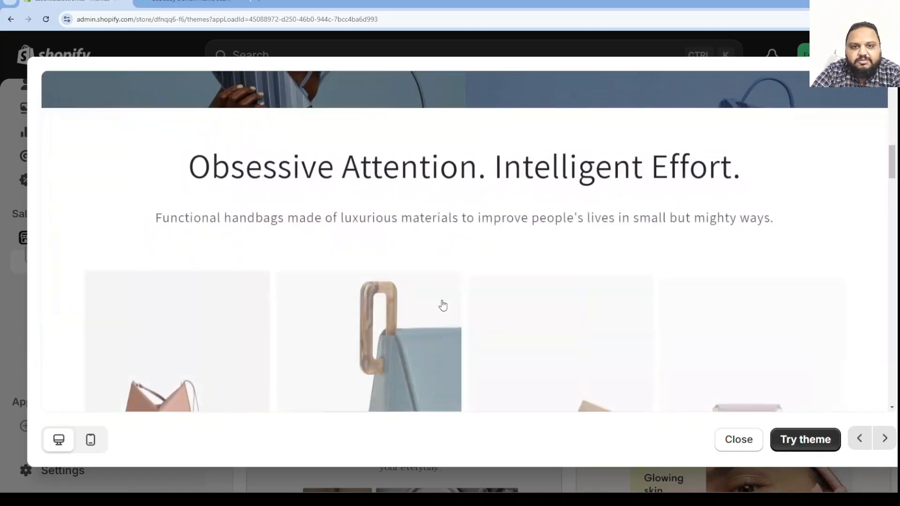
scroll(235, 368, "down", 5)
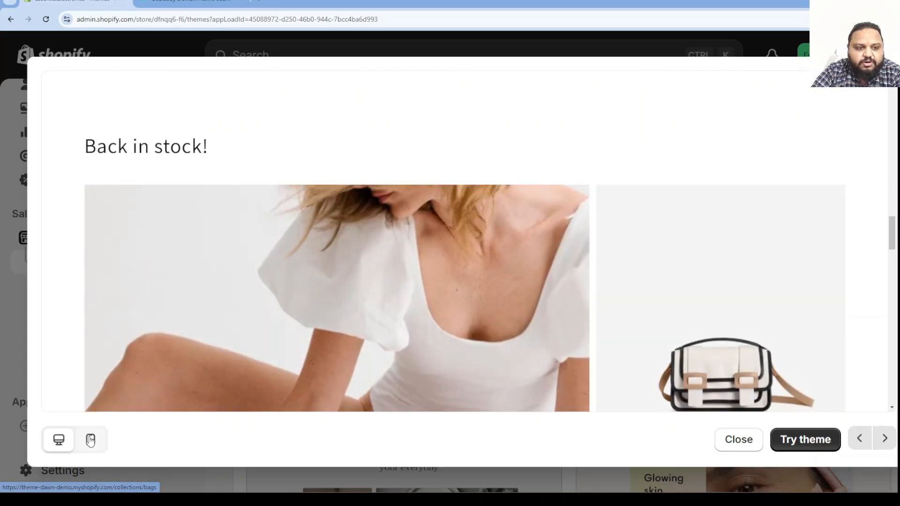
left_click(88, 441)
scroll(501, 253, "down", 10)
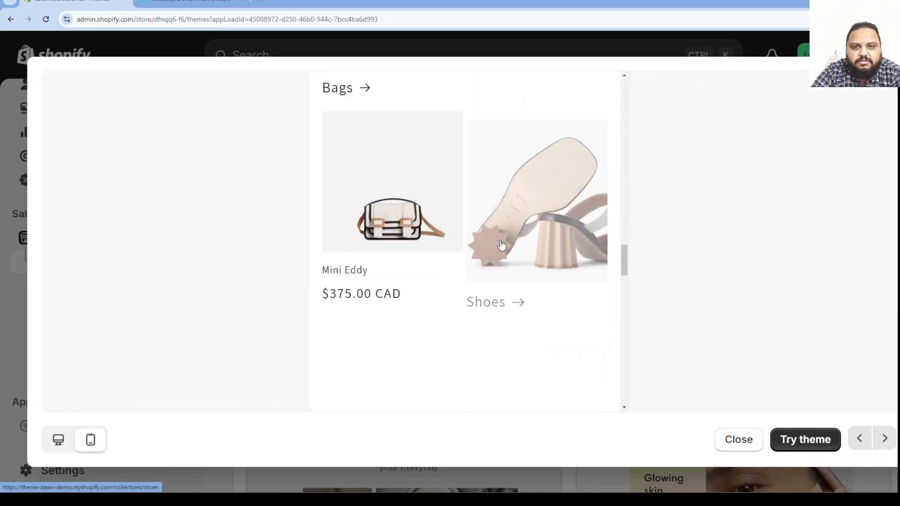
scroll(503, 266, "down", 3)
scroll(502, 266, "up", 10)
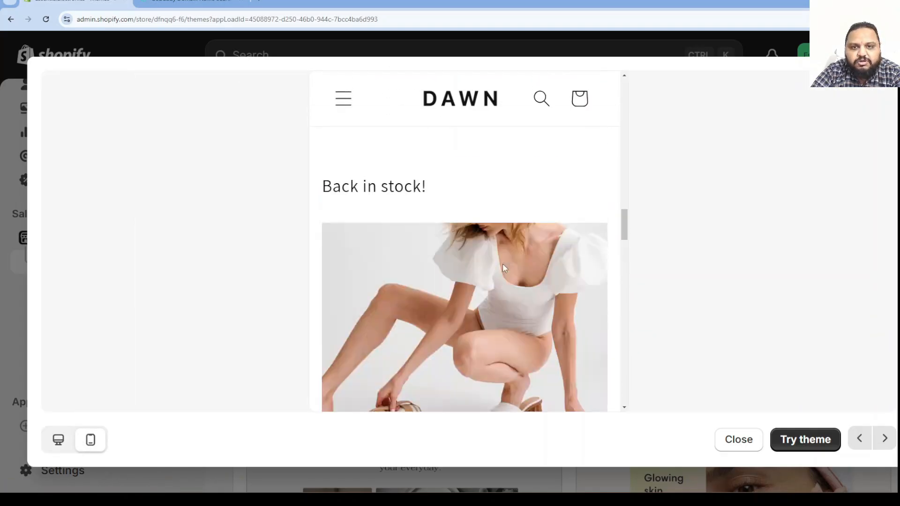
scroll(502, 263, "up", 10)
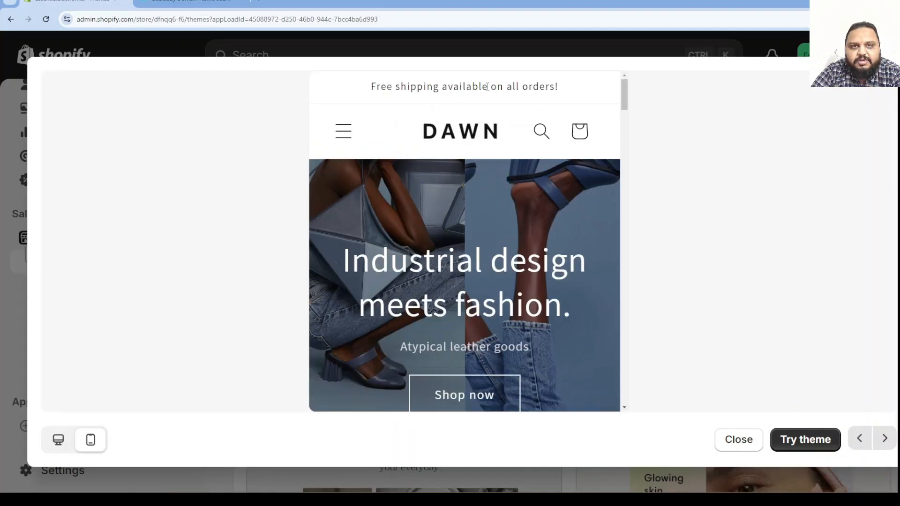
Step: Try the Dawn theme as a draft and open the settings of the home page's Image banner section
left_click(807, 441)
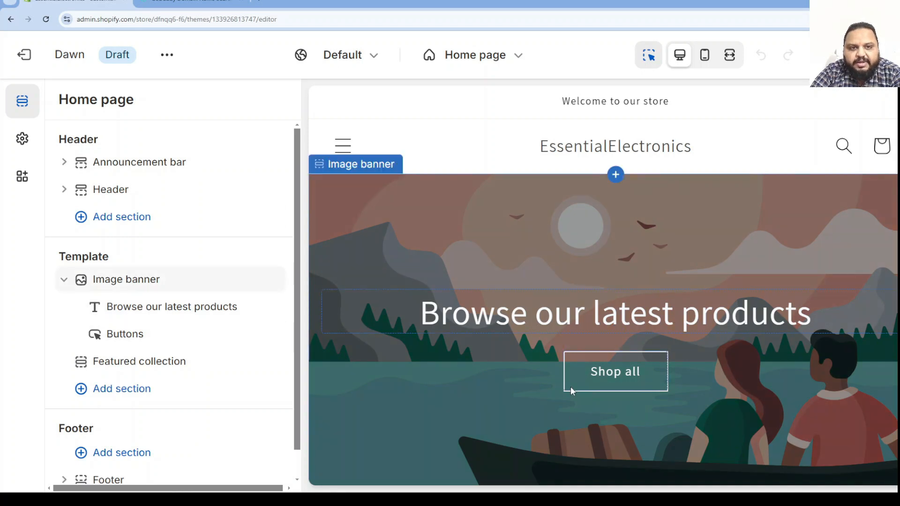
left_click(433, 226)
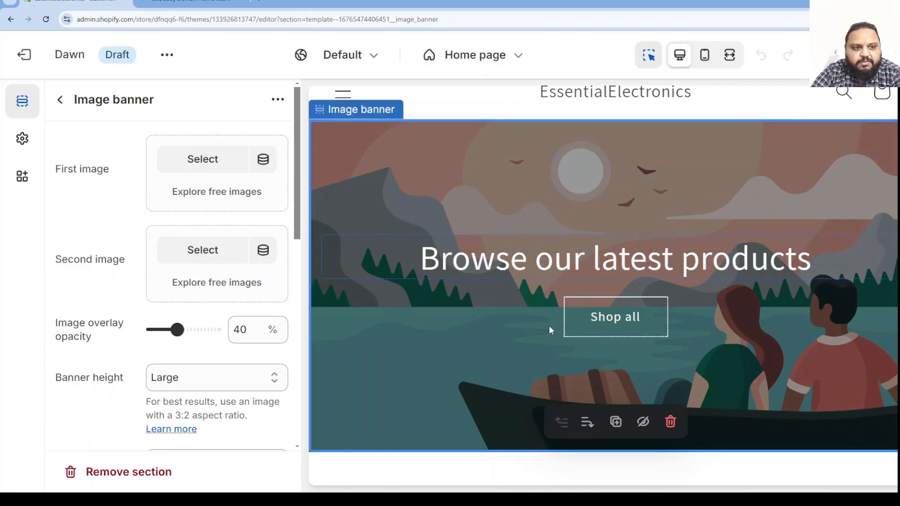
Step: Look at the file picker for the banner's first image and close it without choosing an image
left_click(197, 164)
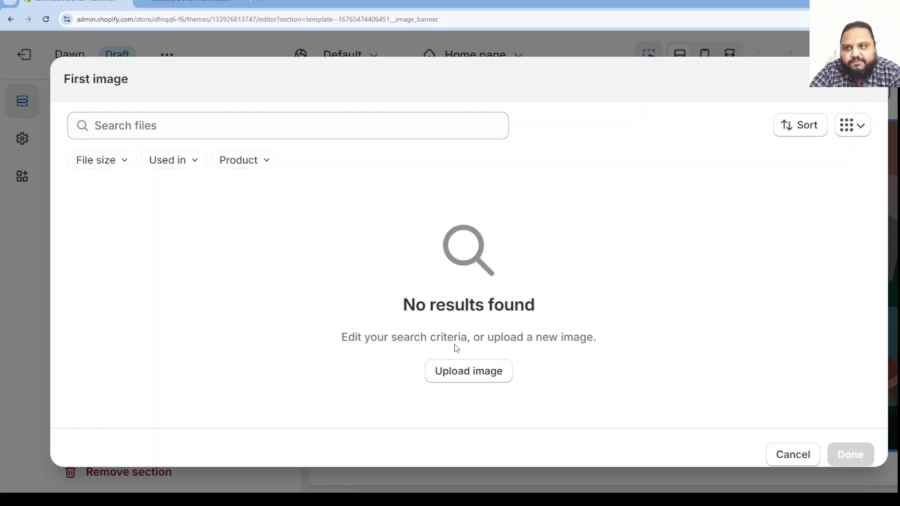
left_click(853, 134)
left_click(670, 320)
left_click(794, 454)
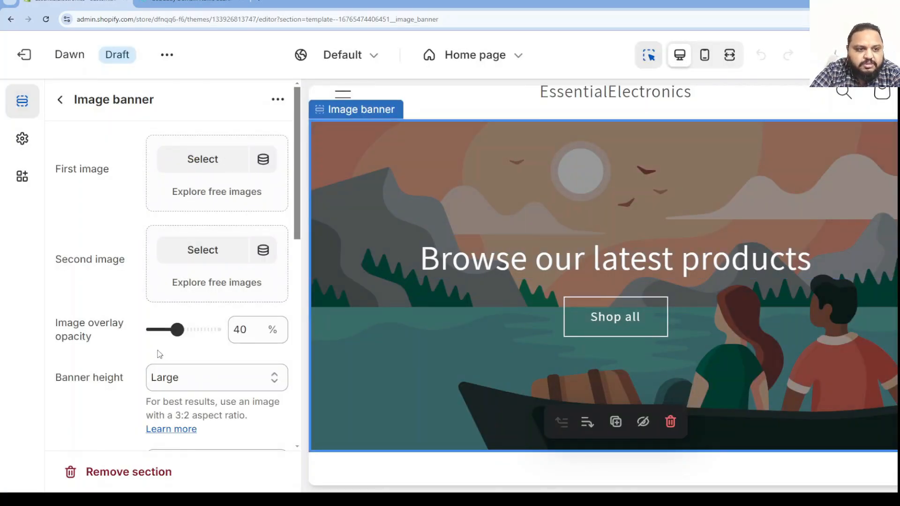
Step: Try the image banner's overlay opacity at 100% and set it to 30%
left_click_drag(179, 325, 215, 330)
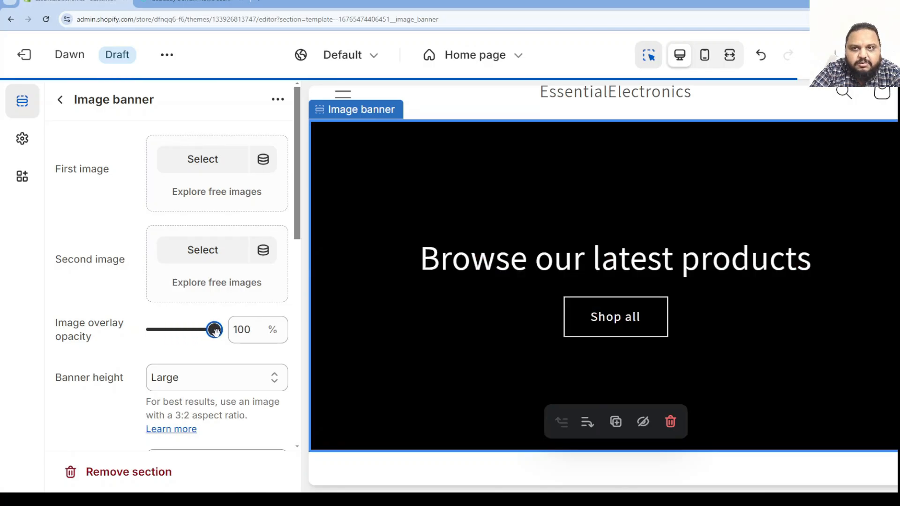
left_click_drag(214, 330, 169, 329)
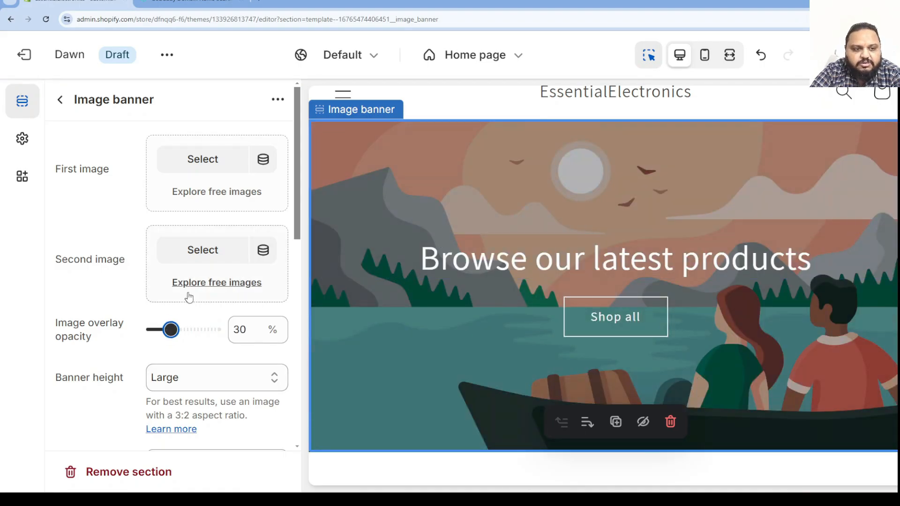
Step: Try the Left and Right desktop content alignments for the image banner and return to Center
scroll(197, 305, "down", 3)
scroll(187, 266, "down", 2)
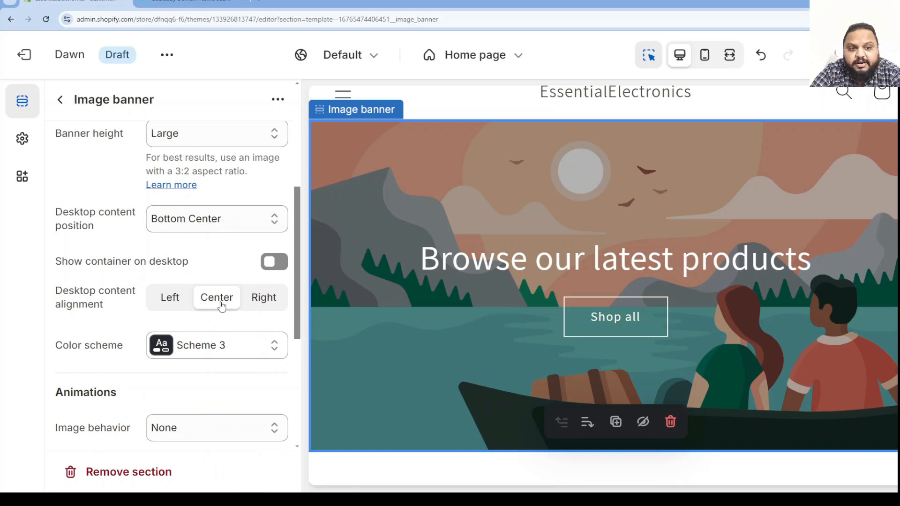
left_click(171, 302)
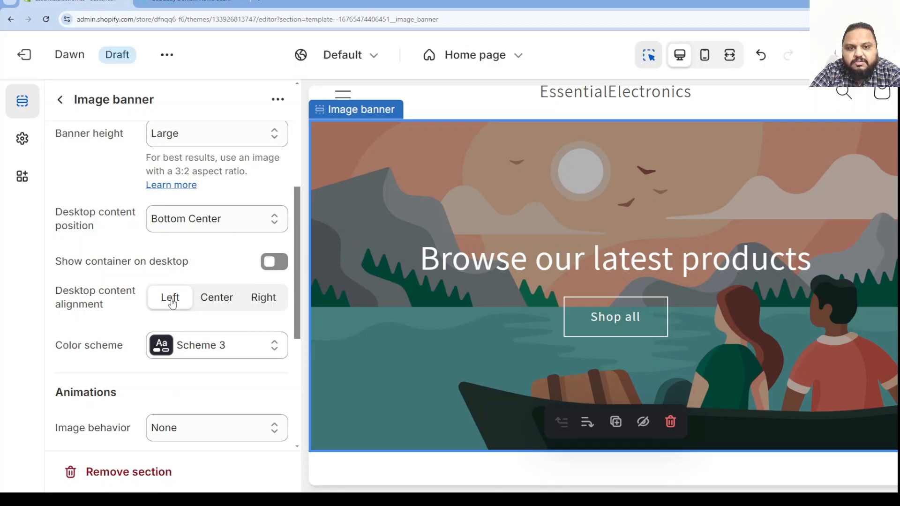
left_click(256, 302)
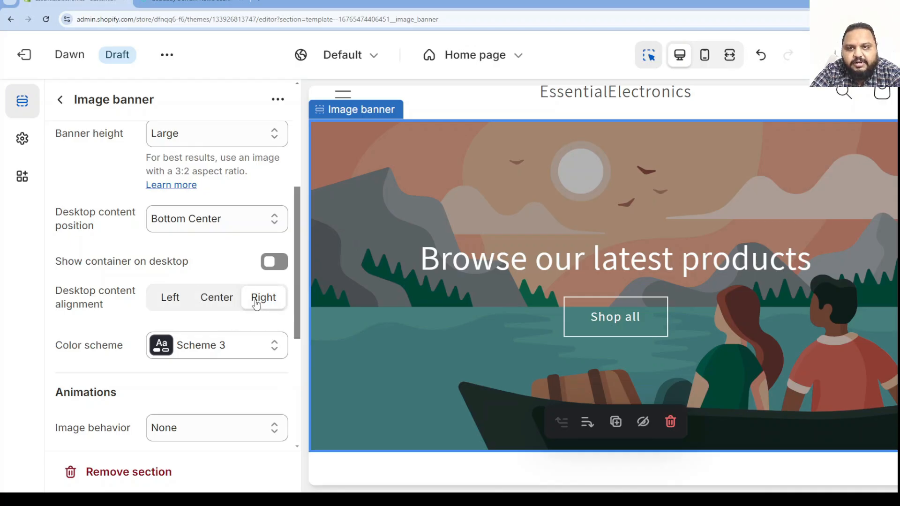
left_click(216, 301)
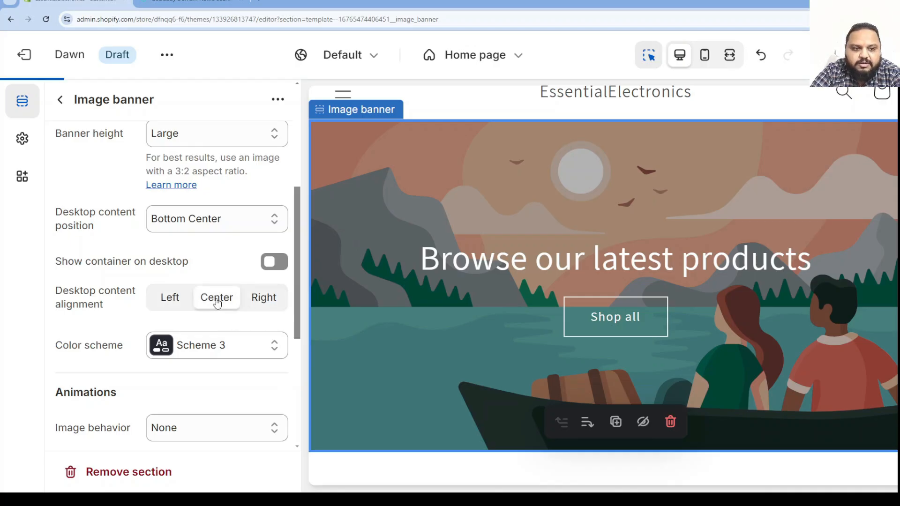
Step: Review the image banner's color schemes and image behavior options, keeping Scheme 3 and None
scroll(95, 340, "down", 2)
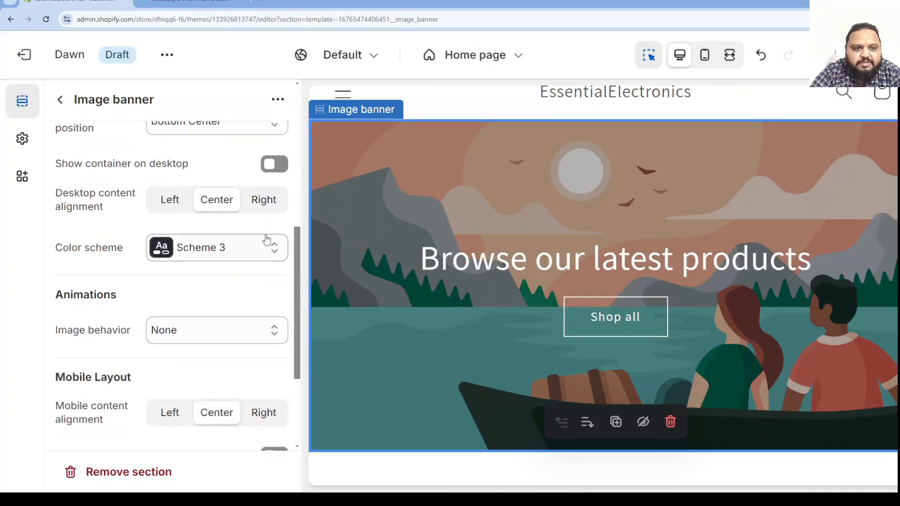
left_click(275, 253)
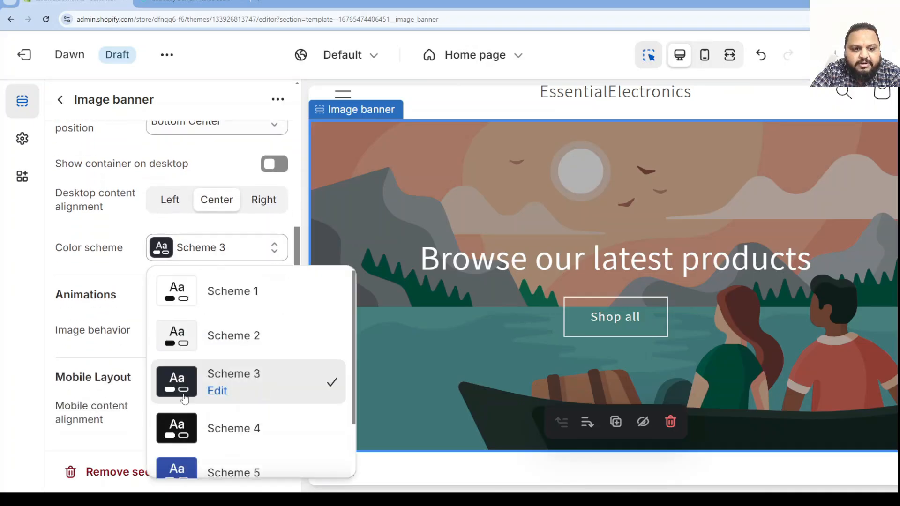
scroll(256, 368, "down", 2)
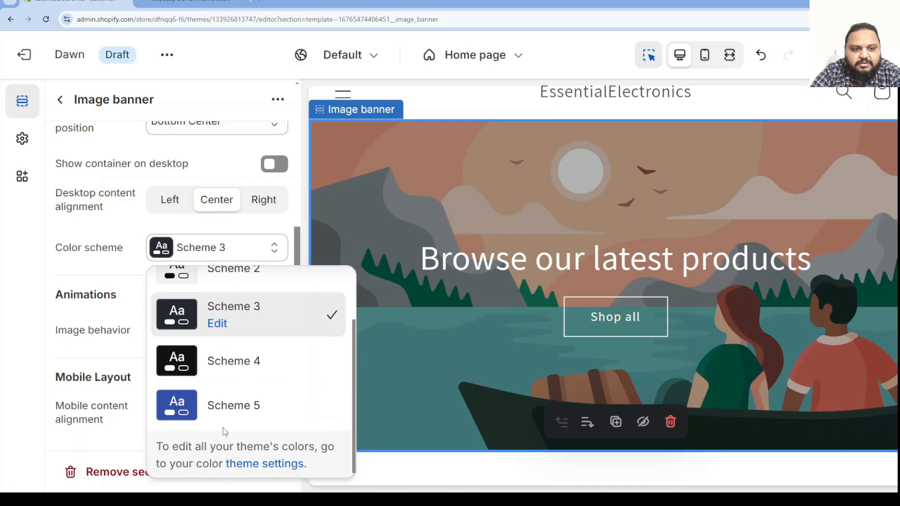
left_click(98, 326)
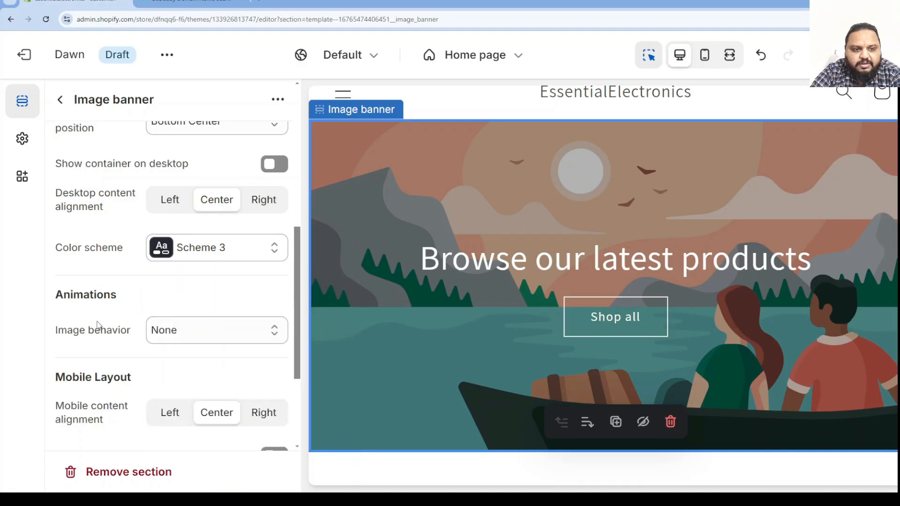
scroll(107, 291, "down", 2)
left_click(183, 232)
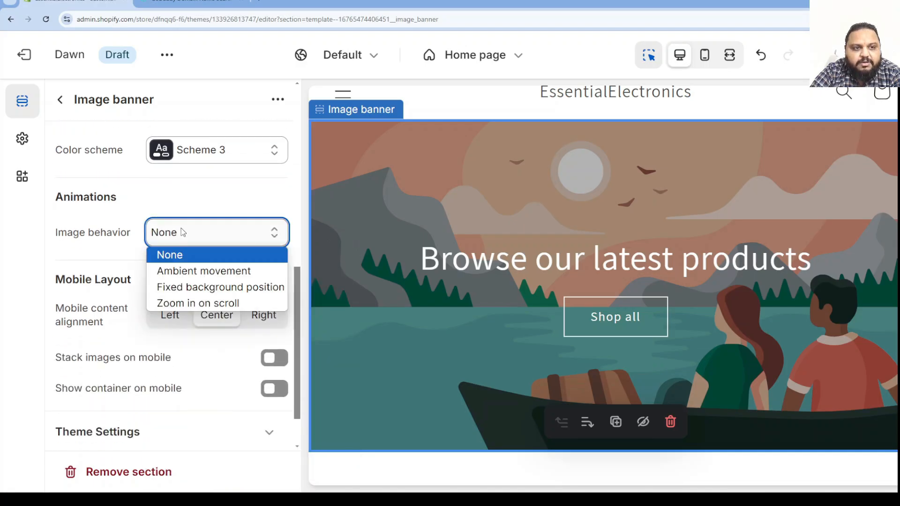
left_click(183, 254)
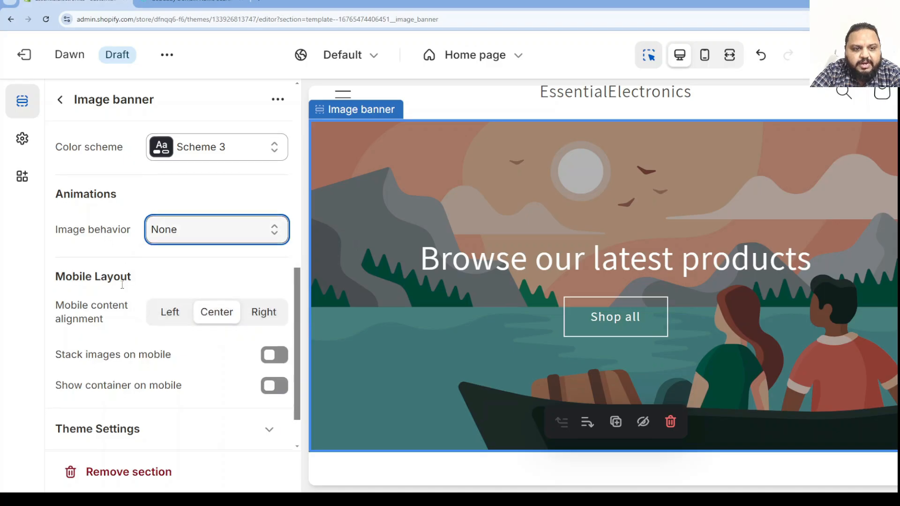
Step: Review the image banner's mobile layout, theme settings and custom CSS options, and look through the home page preview
scroll(122, 285, "down", 1)
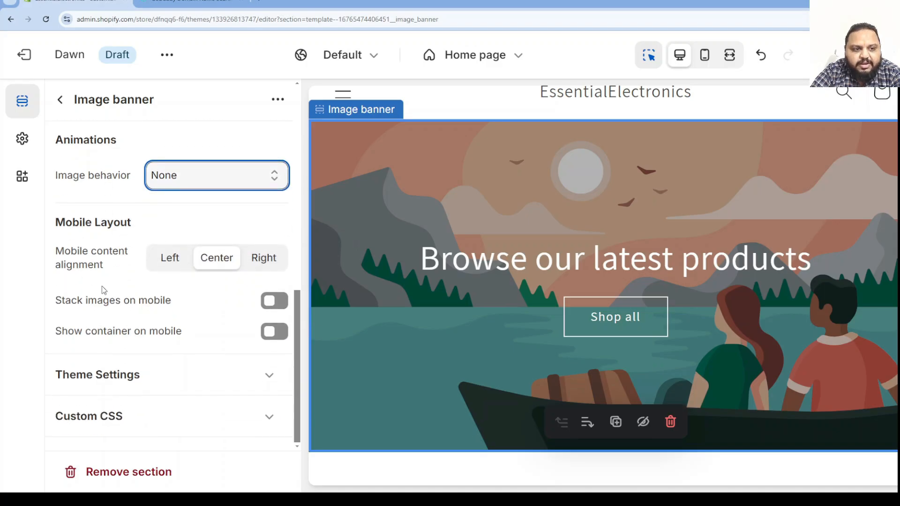
left_click(257, 374)
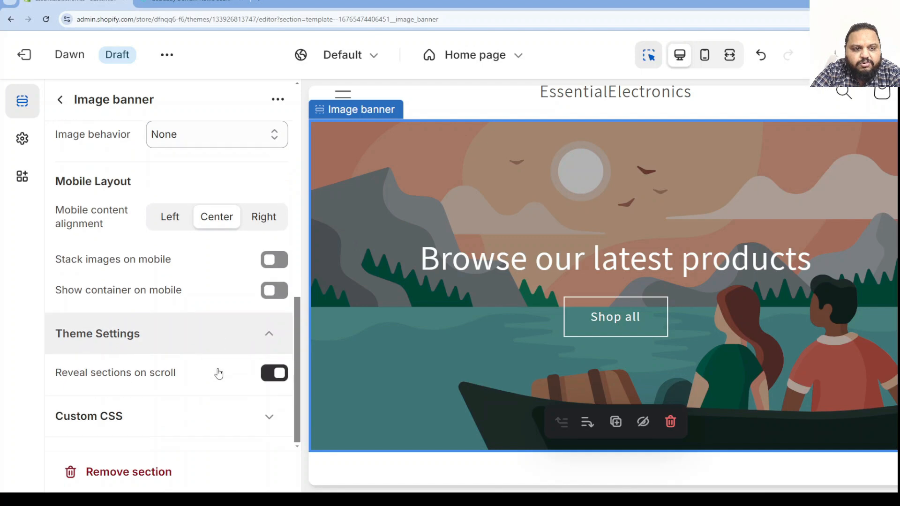
left_click(260, 417)
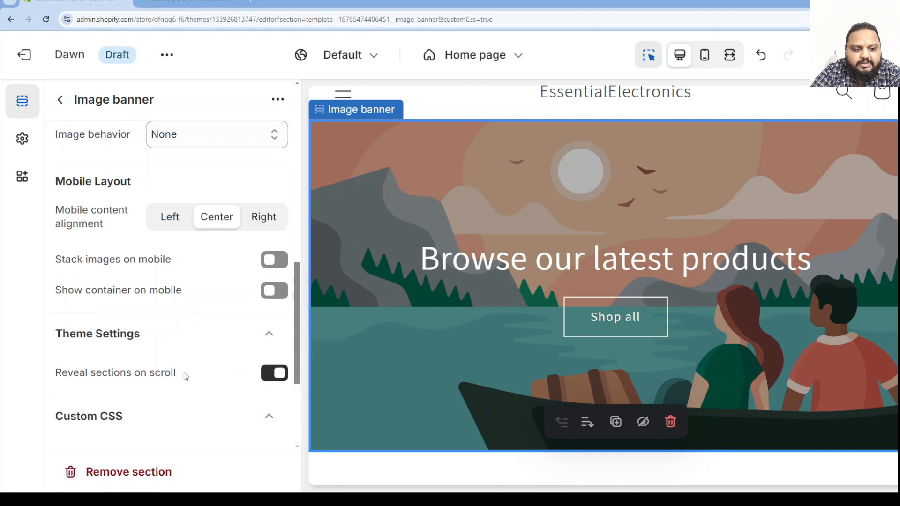
scroll(174, 373, "down", 3)
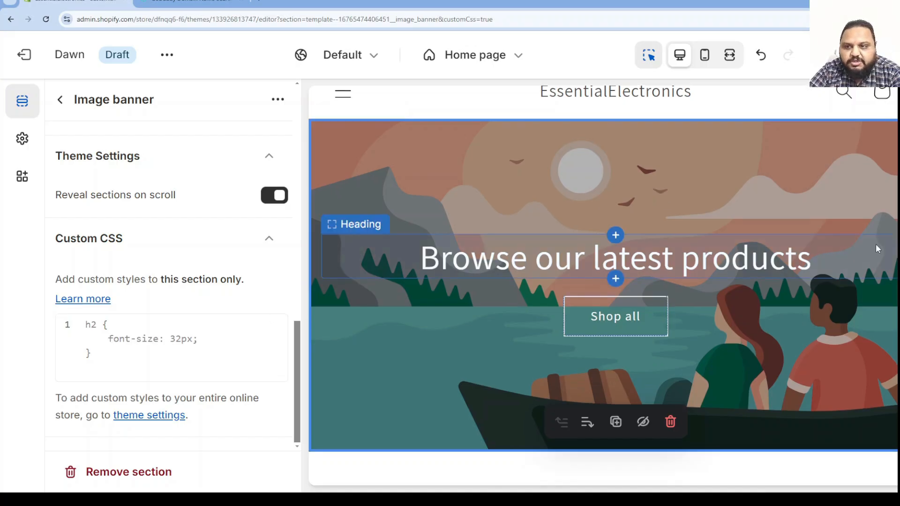
scroll(733, 344, "down", 8)
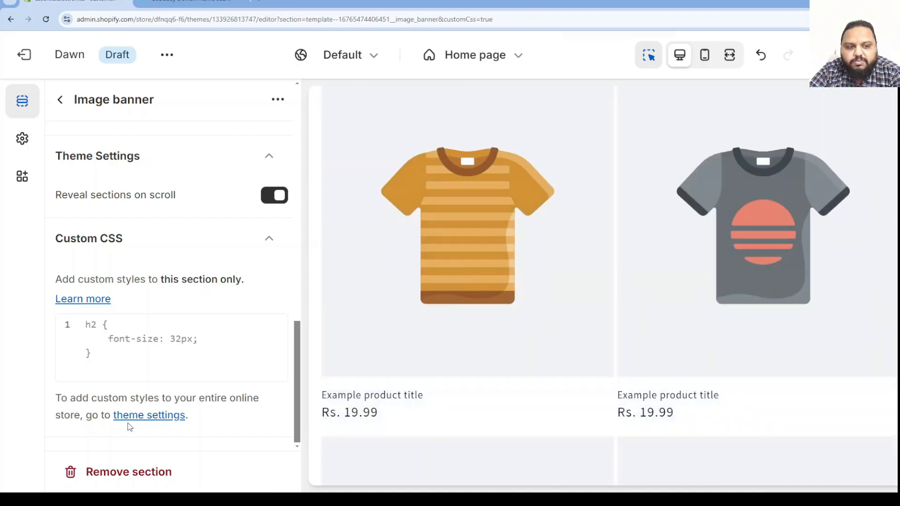
scroll(139, 450, "up", 15)
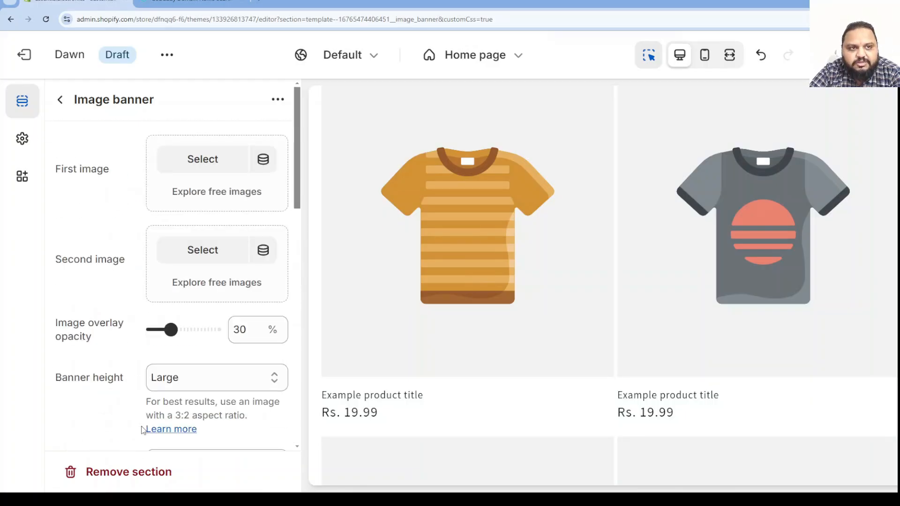
Step: Open the theme settings and examine the Logo and Colors options
left_click(27, 140)
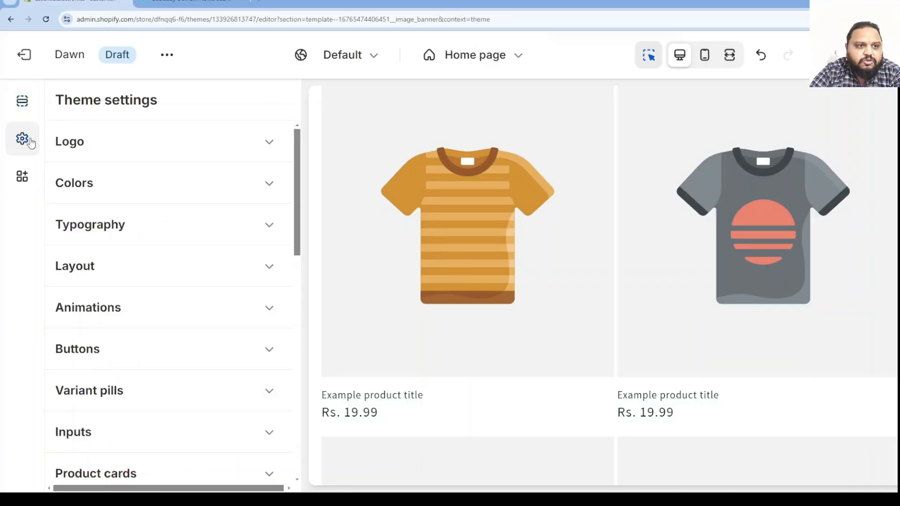
left_click(258, 146)
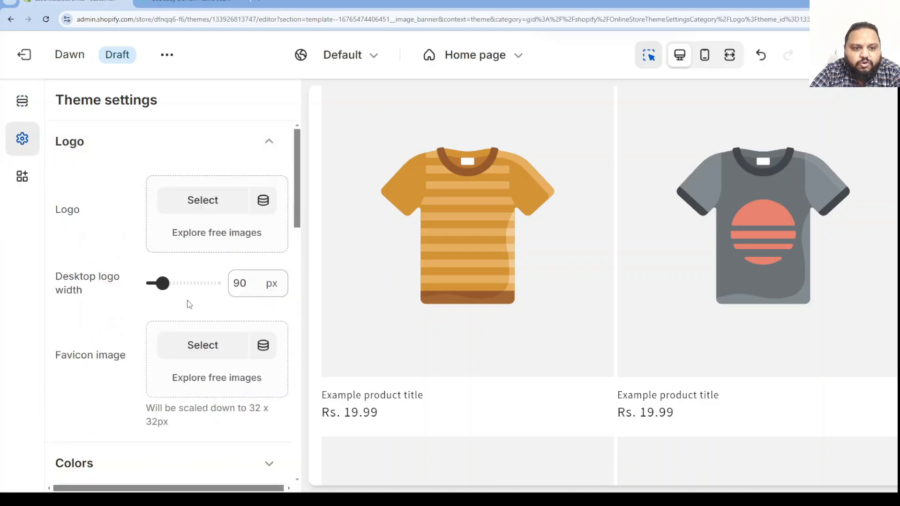
scroll(177, 321, "down", 5)
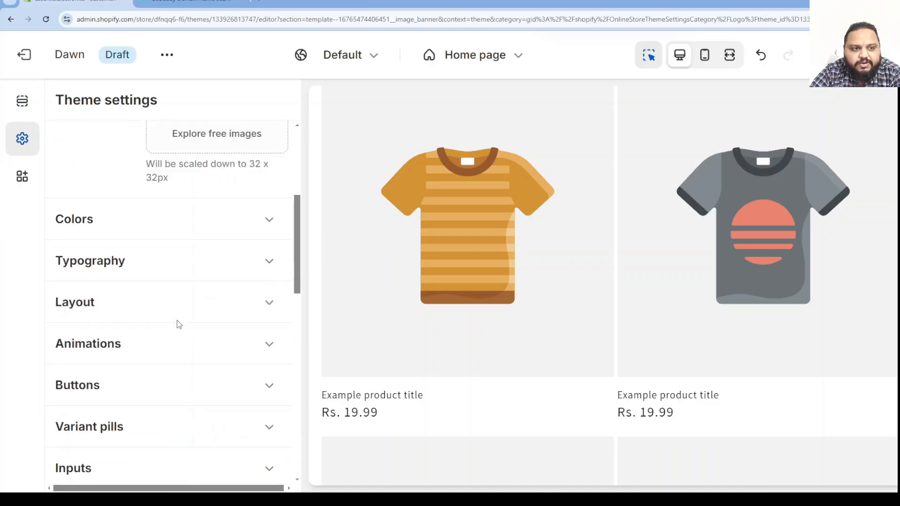
left_click(251, 237)
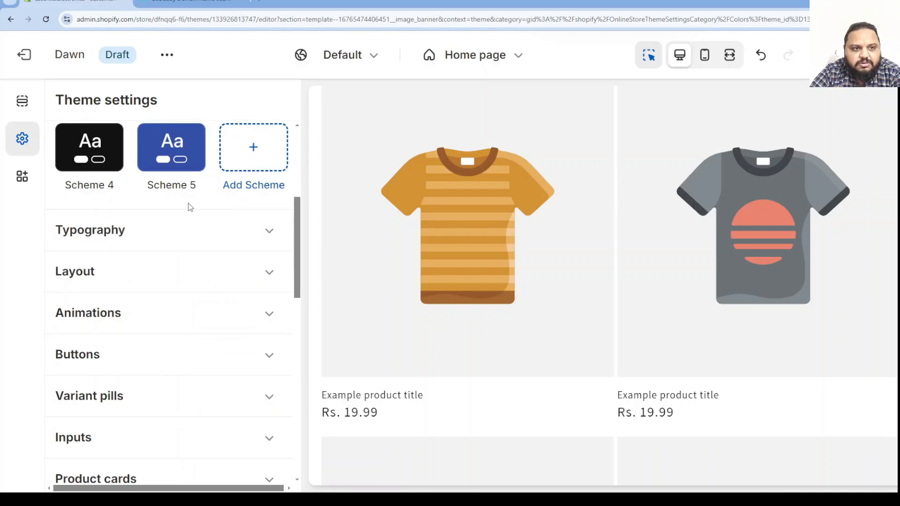
Step: Examine the Typography settings and browse the fonts available for body text without selecting one
left_click(274, 239)
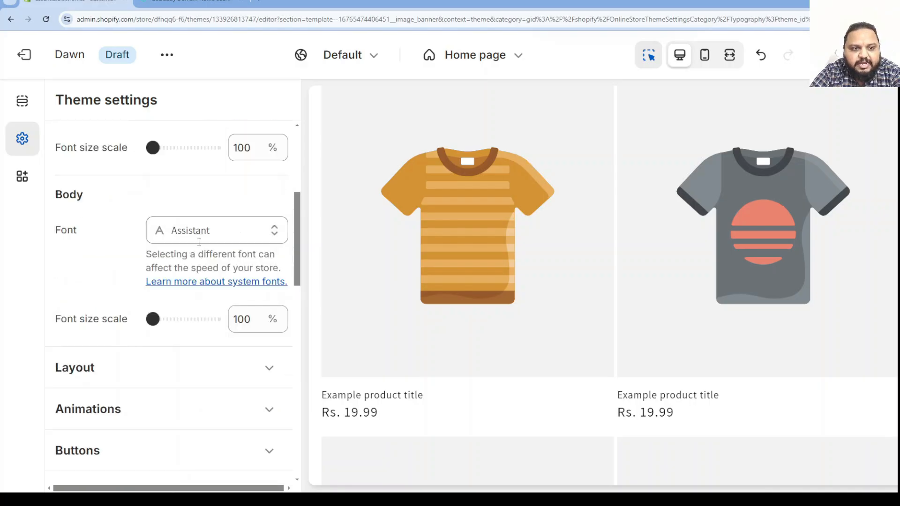
left_click(271, 229)
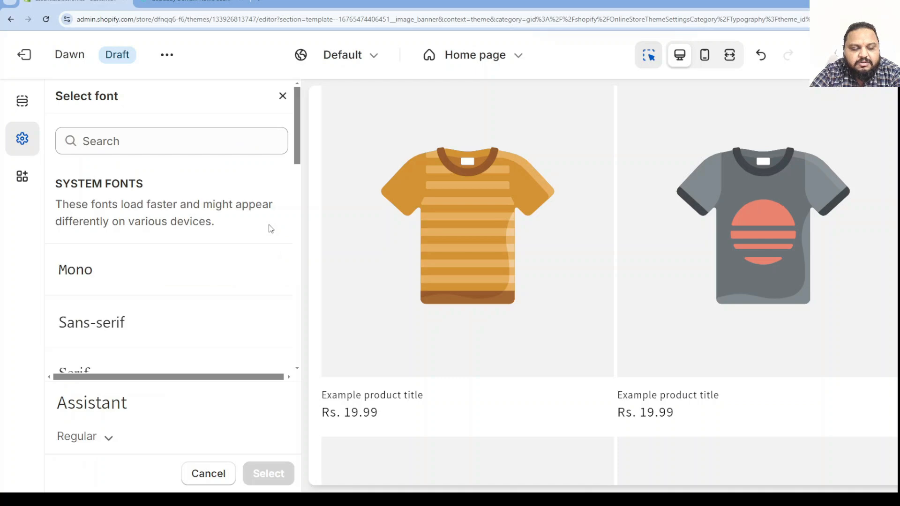
scroll(105, 280, "down", 6)
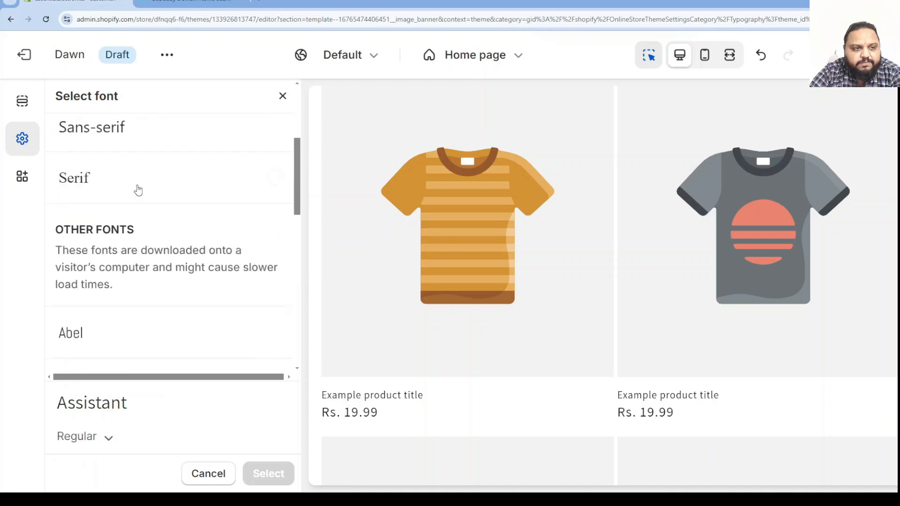
scroll(193, 361, "down", 5)
scroll(179, 364, "up", 6)
left_click(283, 96)
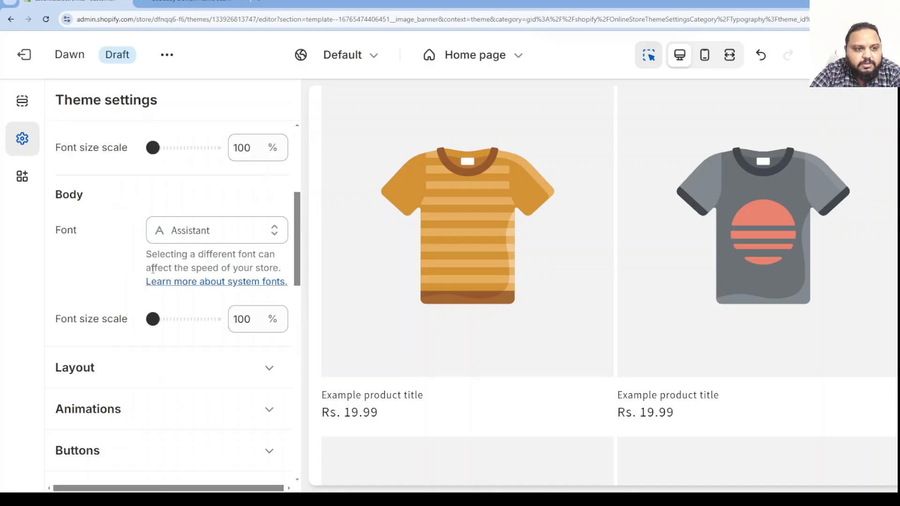
Step: Set the vertical space in the Layout theme settings to 16 px
scroll(170, 298, "down", 3)
left_click(280, 225)
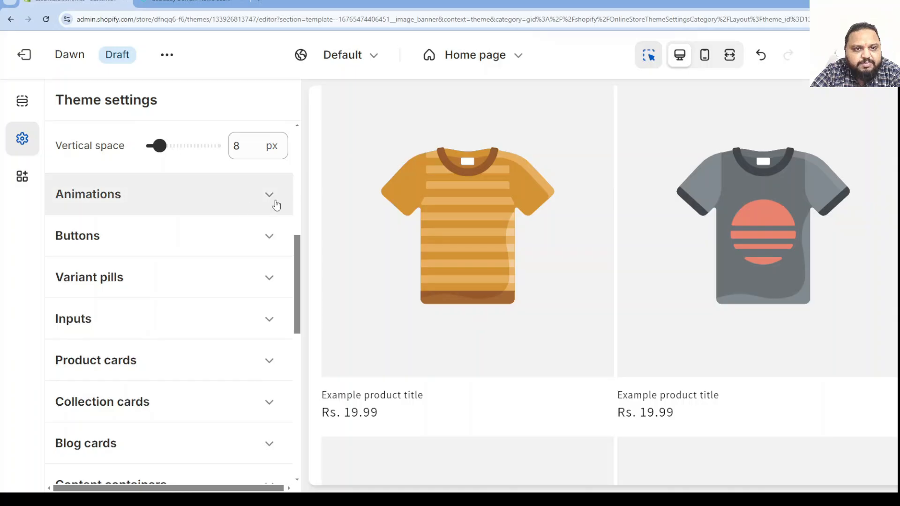
left_click_drag(164, 146, 174, 147)
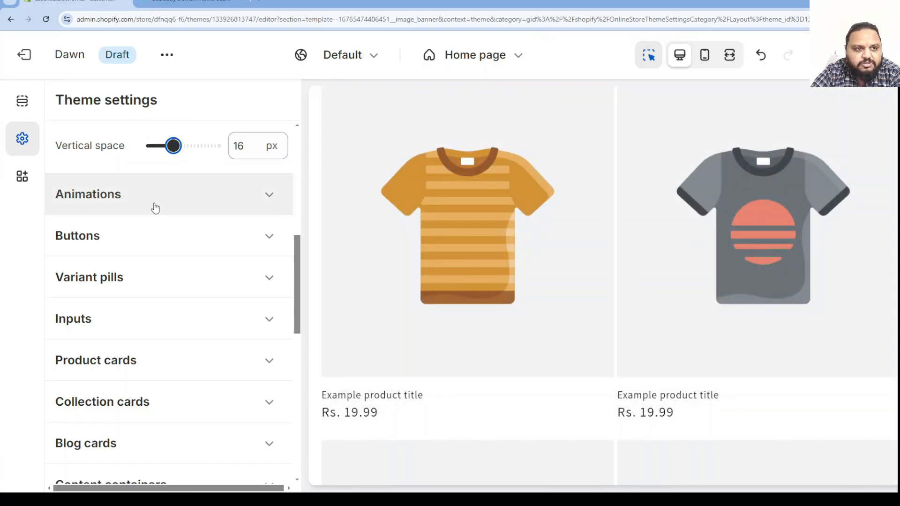
Step: Examine the Animations settings and the border and shadow options for Buttons
scroll(270, 207, "down", 3)
scroll(145, 307, "up", 5)
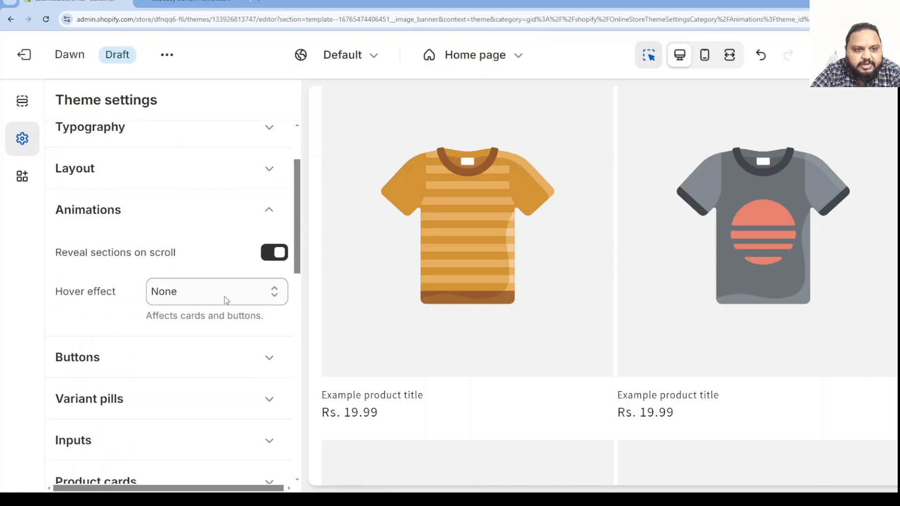
left_click(263, 371)
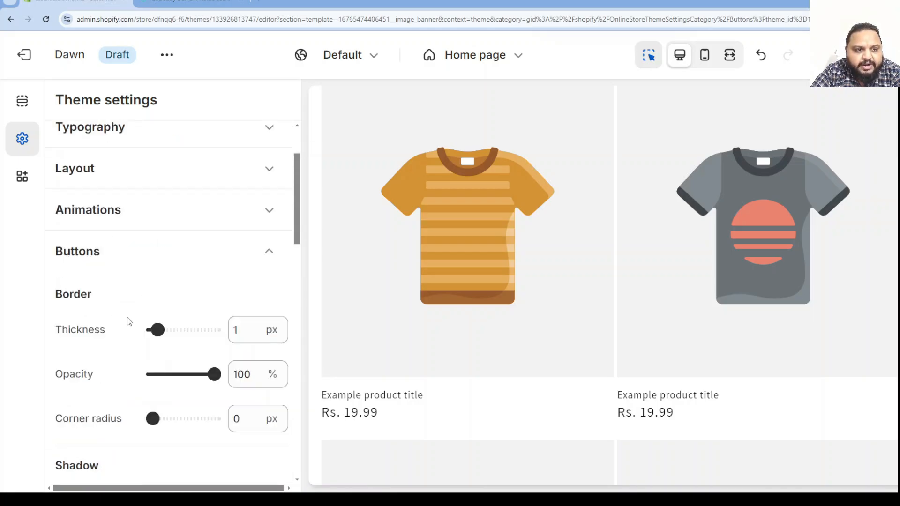
scroll(156, 233, "down", 2)
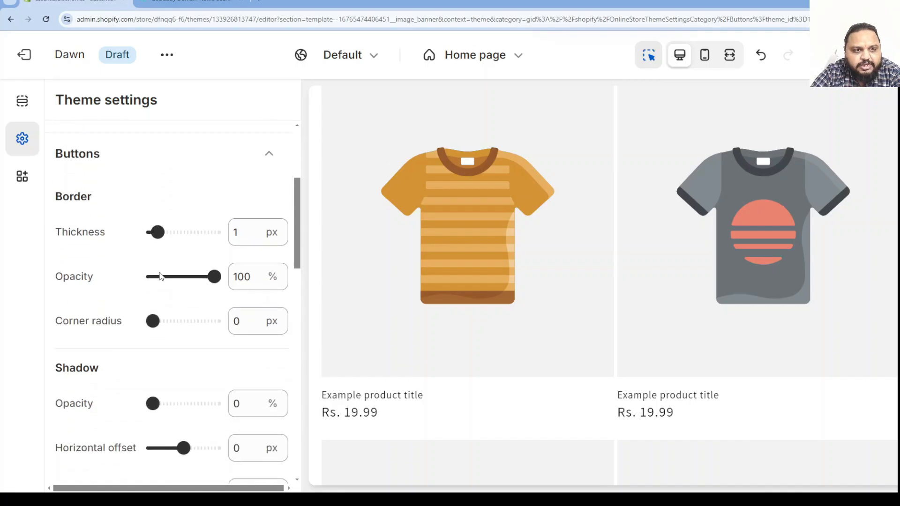
scroll(170, 191, "down", 3)
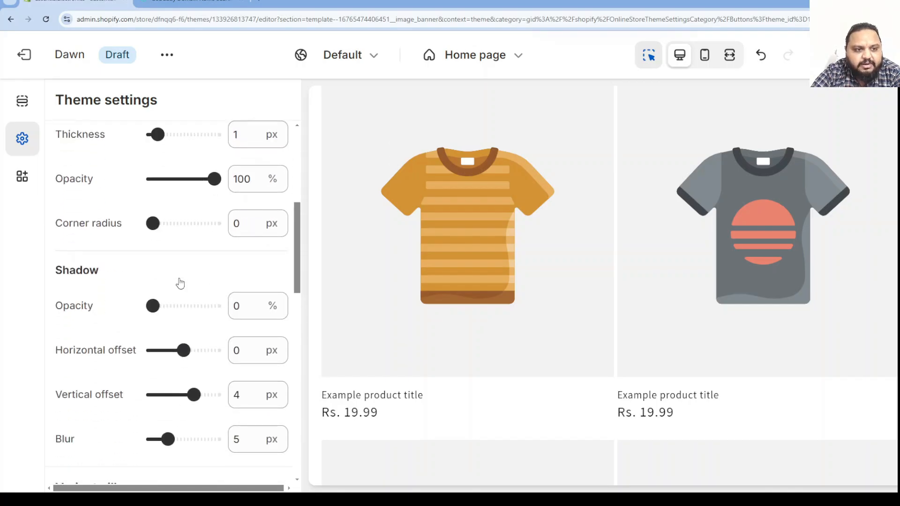
scroll(99, 277, "down", 3)
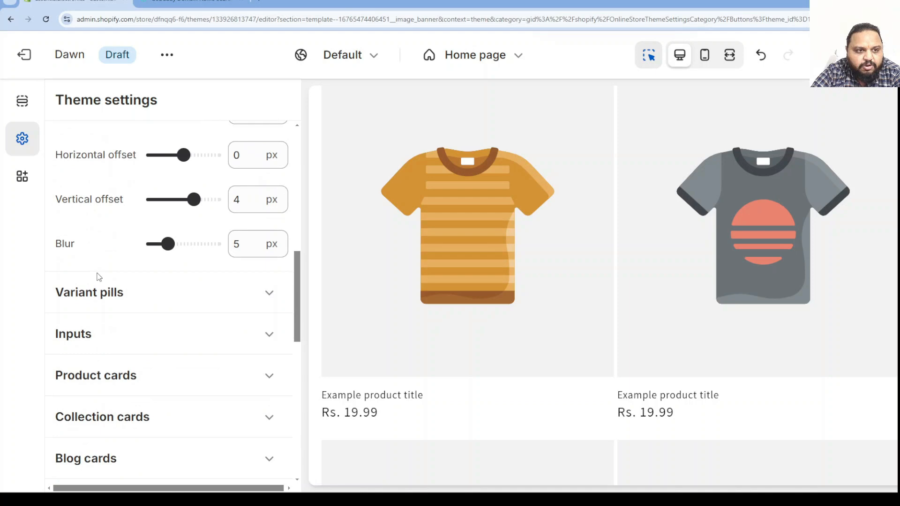
Step: Examine the border and shadow options for Variant pills and Inputs
left_click(278, 296)
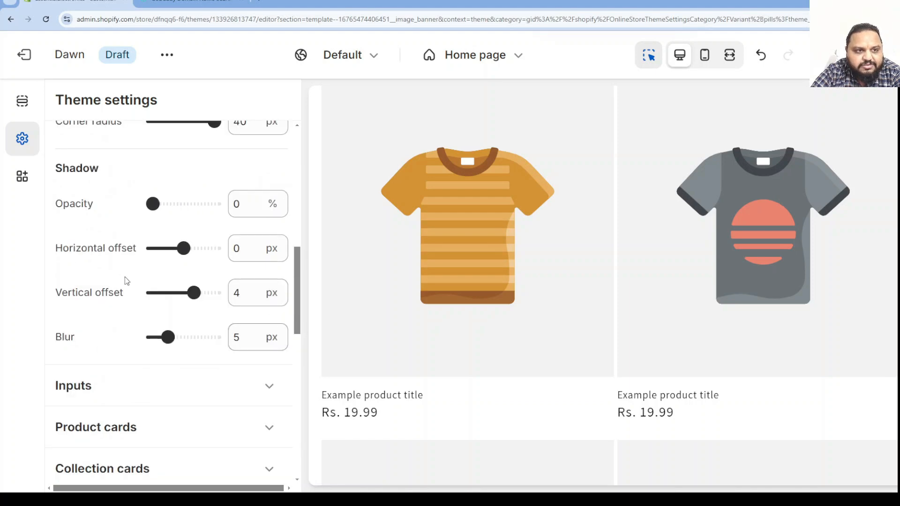
scroll(125, 281, "up", 3)
scroll(124, 281, "down", 7)
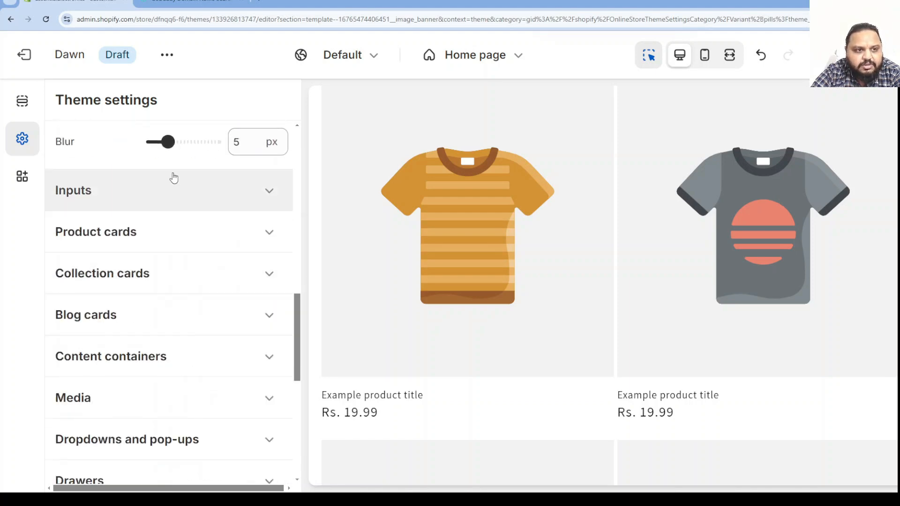
left_click(257, 203)
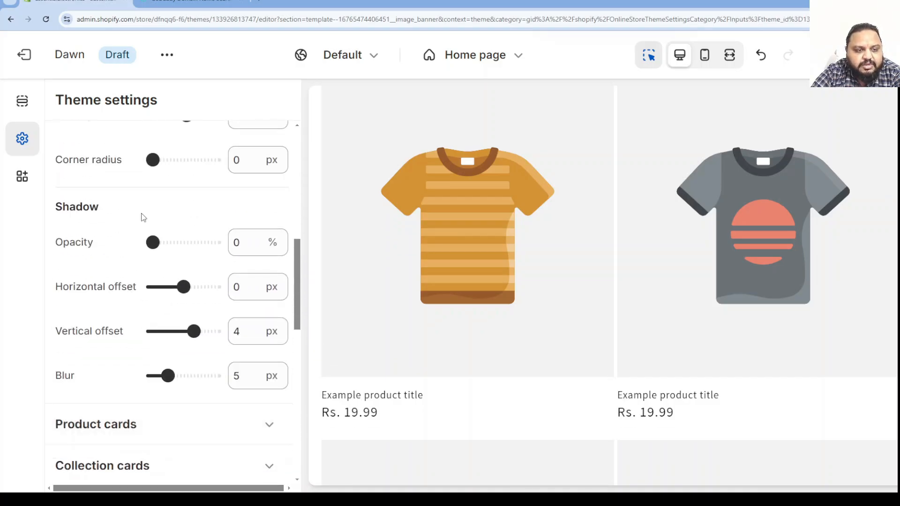
Step: Examine the styling options for Product cards and Collection cards, including their shadow settings
scroll(169, 297, "down", 5)
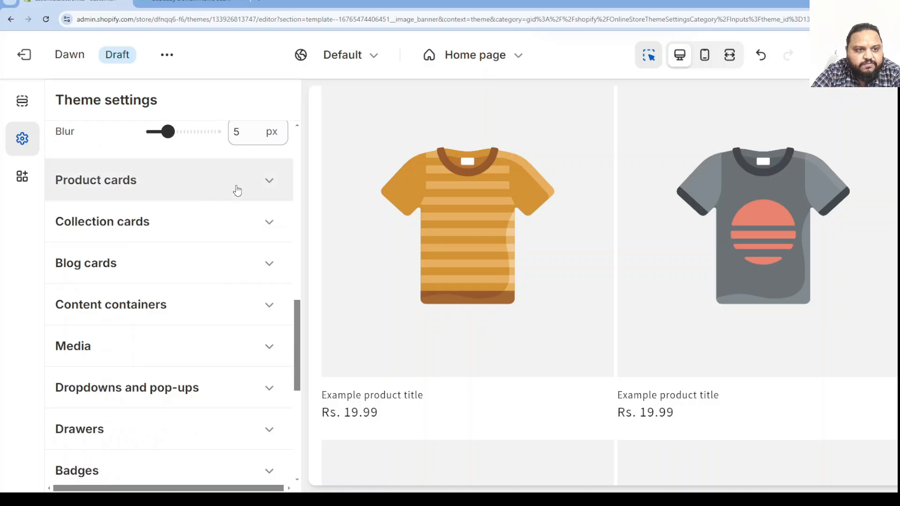
left_click(272, 177)
scroll(258, 238, "down", 2)
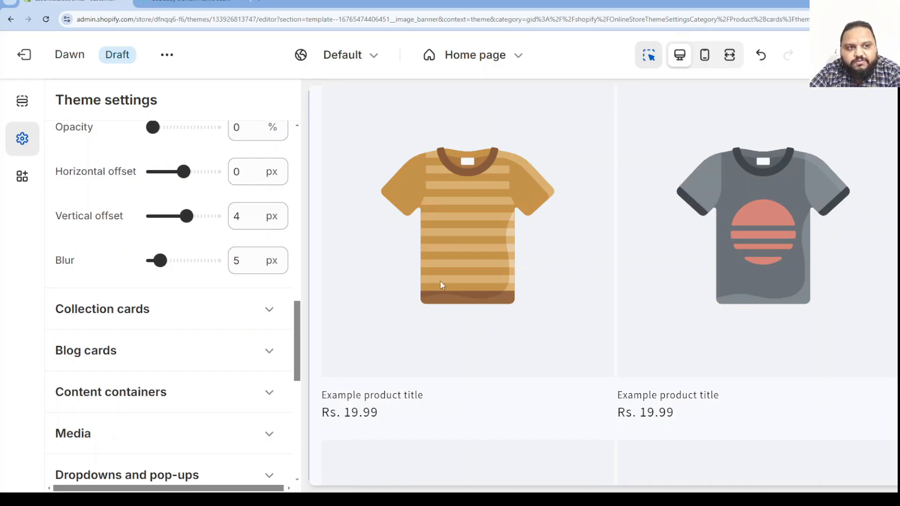
scroll(148, 186, "up", 4)
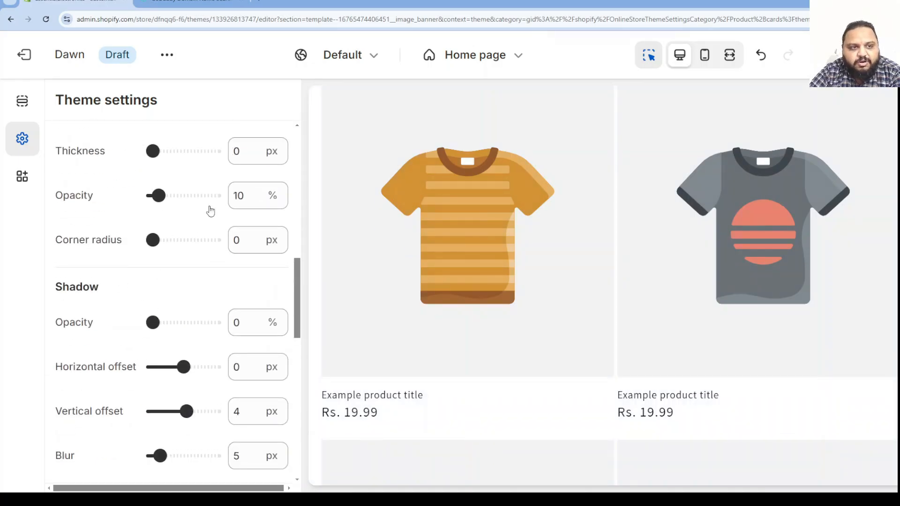
scroll(211, 211, "down", 6)
left_click(270, 211)
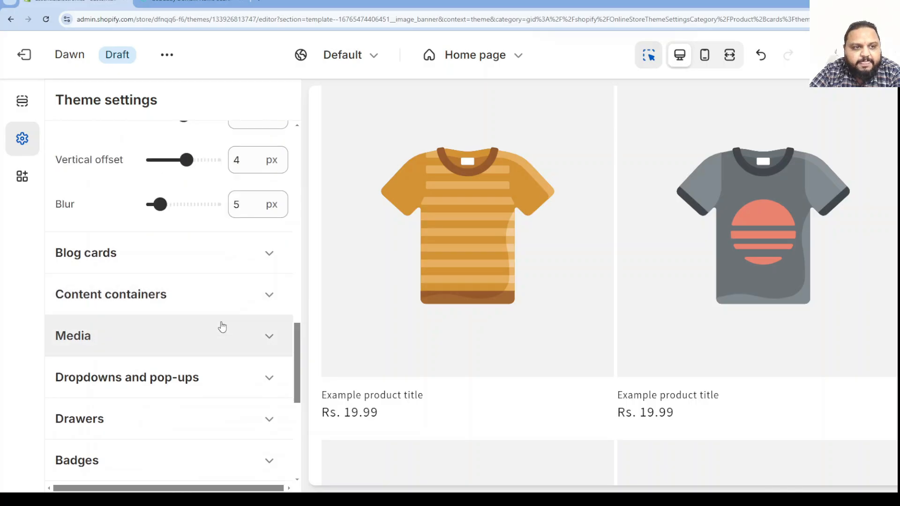
scroll(151, 230, "up", 3)
scroll(148, 248, "down", 1)
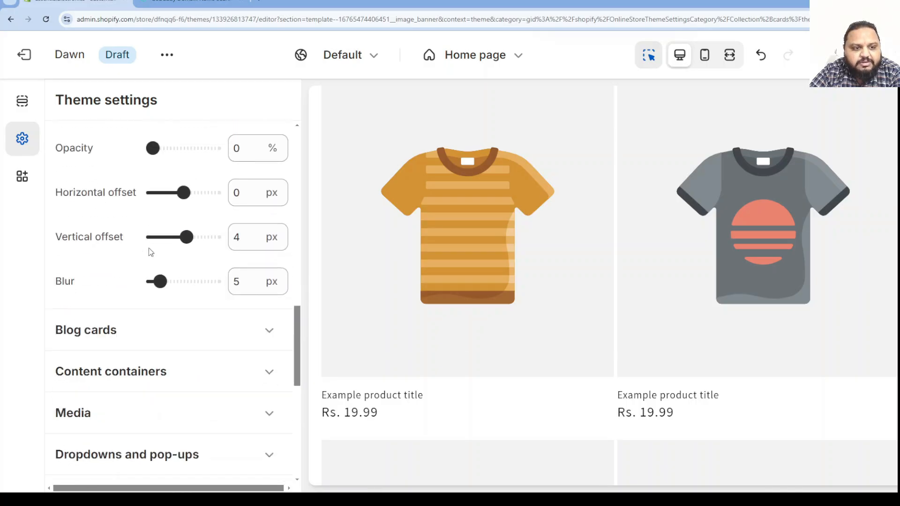
Step: Examine the styling options for Blog cards and Content containers
scroll(148, 249, "down", 4)
left_click(267, 157)
scroll(159, 316, "up", 2)
scroll(164, 263, "up", 3)
scroll(186, 287, "down", 5)
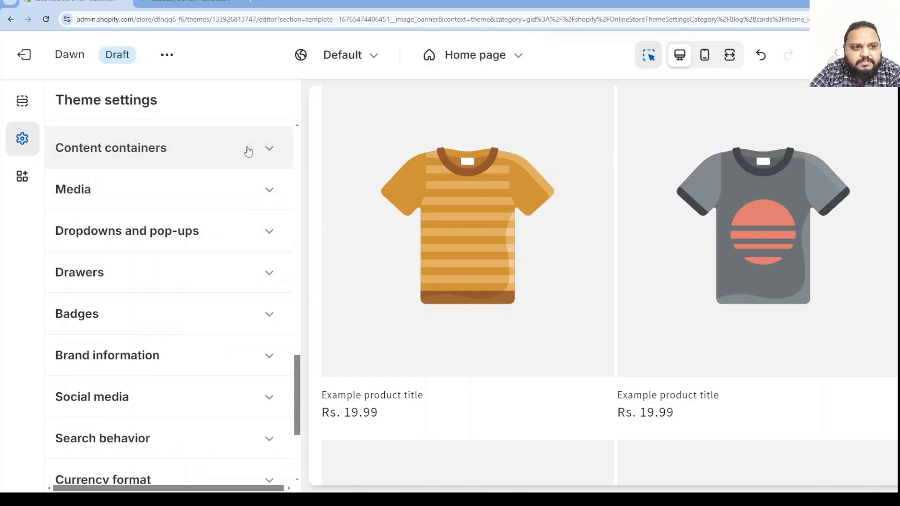
left_click(248, 151)
scroll(164, 253, "down", 5)
scroll(203, 322, "up", 6)
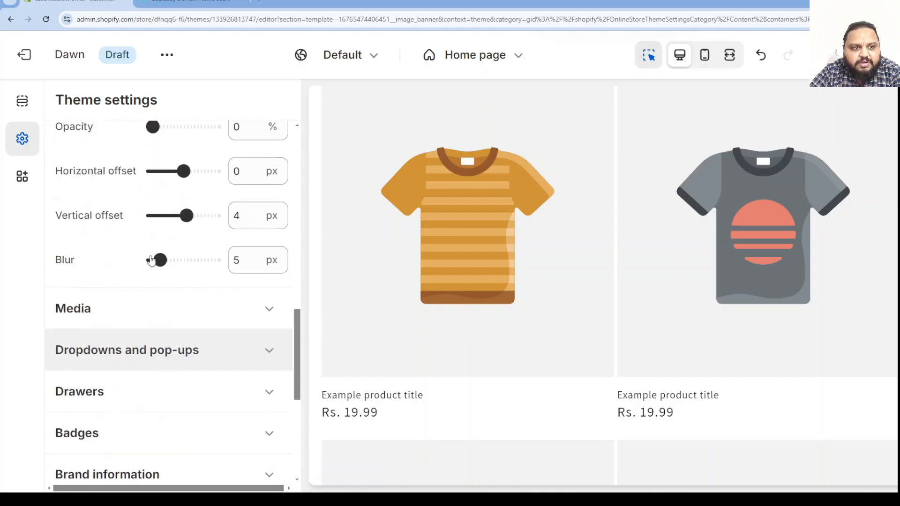
scroll(152, 260, "up", 1)
Step: Examine the border and shadow options for Media and for Dropdowns and pop-ups
left_click(168, 351)
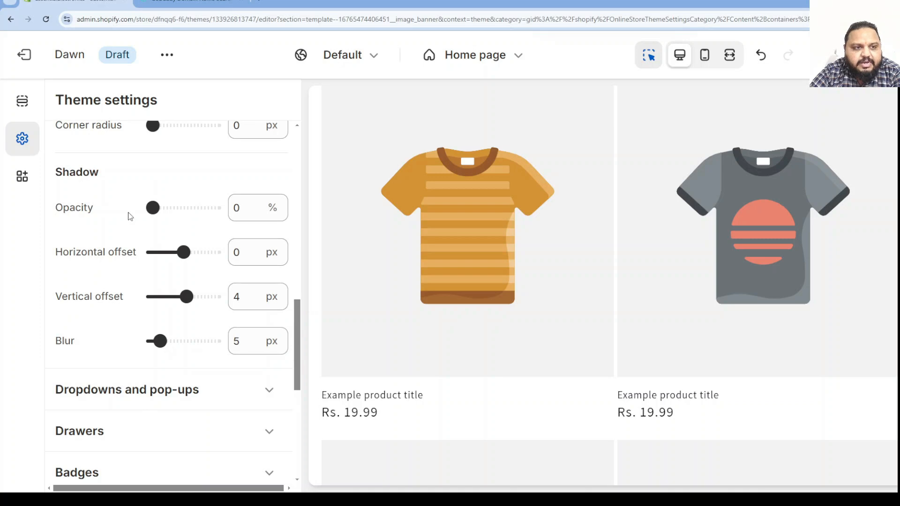
scroll(205, 304, "up", 6)
scroll(205, 304, "down", 5)
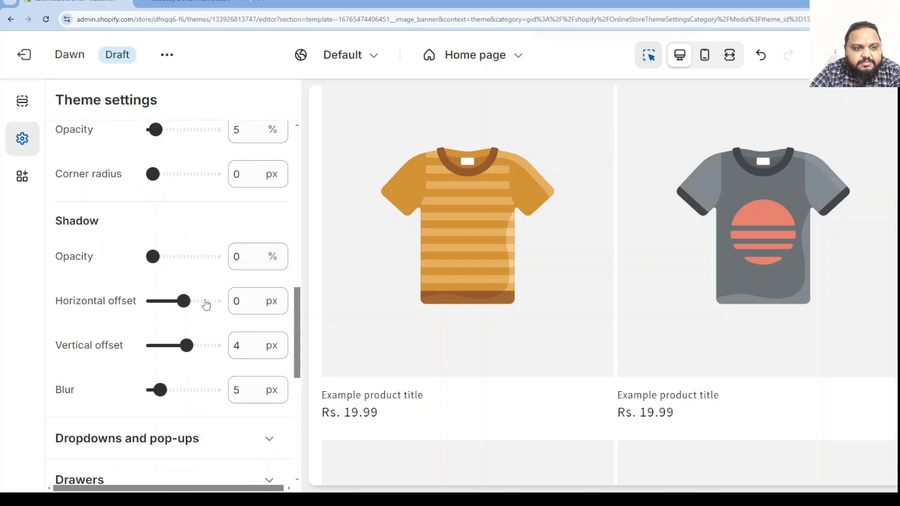
scroll(179, 328, "down", 5)
left_click(230, 204)
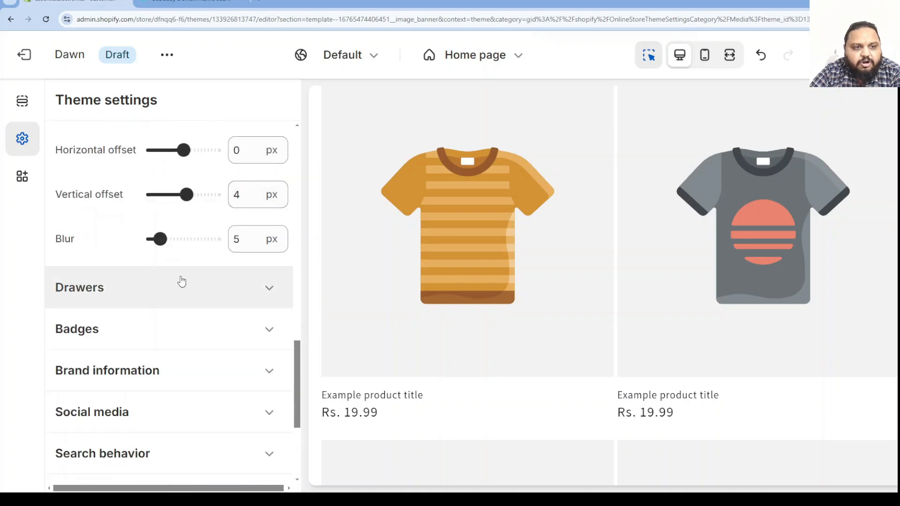
scroll(173, 301, "up", 5)
scroll(205, 254, "up", 1)
scroll(205, 254, "down", 8)
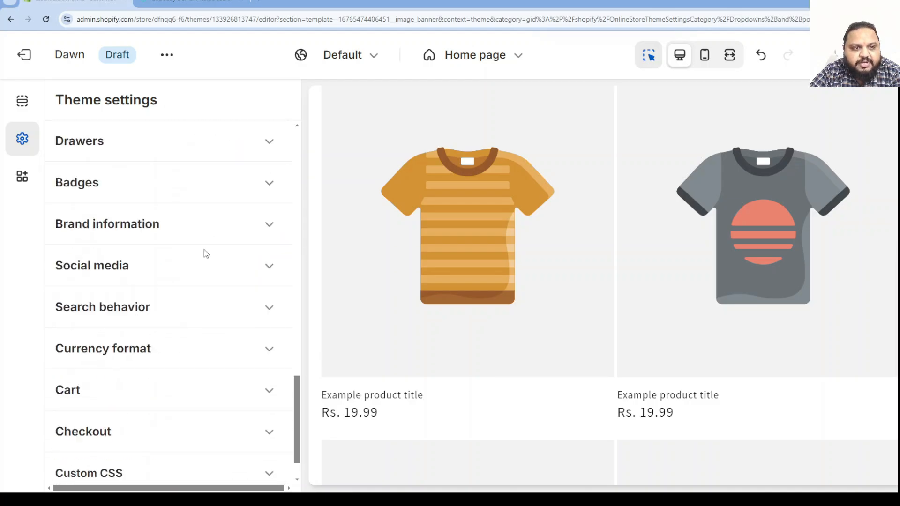
Step: Examine the theme settings for Drawers, Badges and Brand information
scroll(175, 267, "up", 2)
scroll(155, 281, "down", 1)
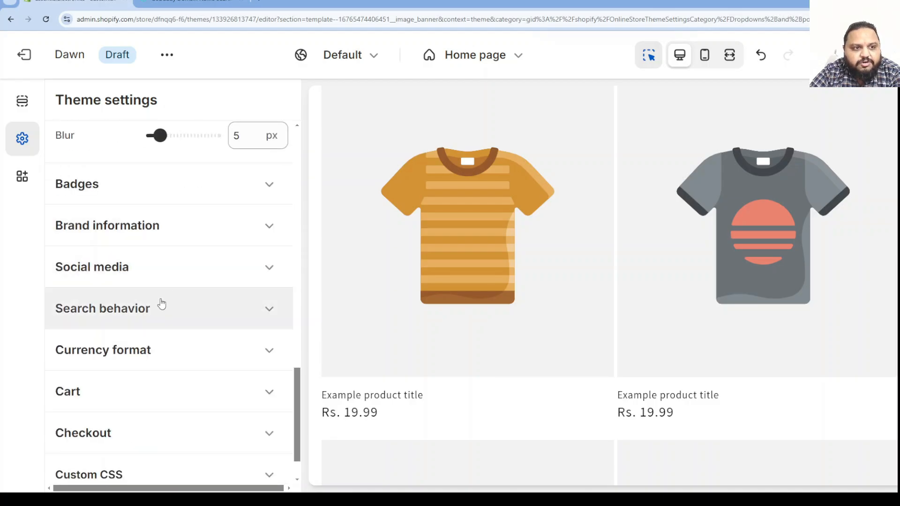
left_click(180, 191)
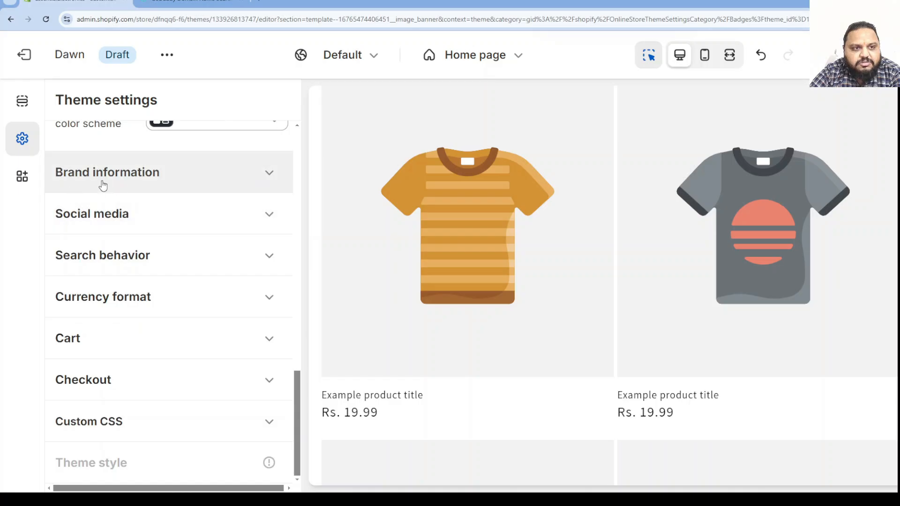
left_click(184, 177)
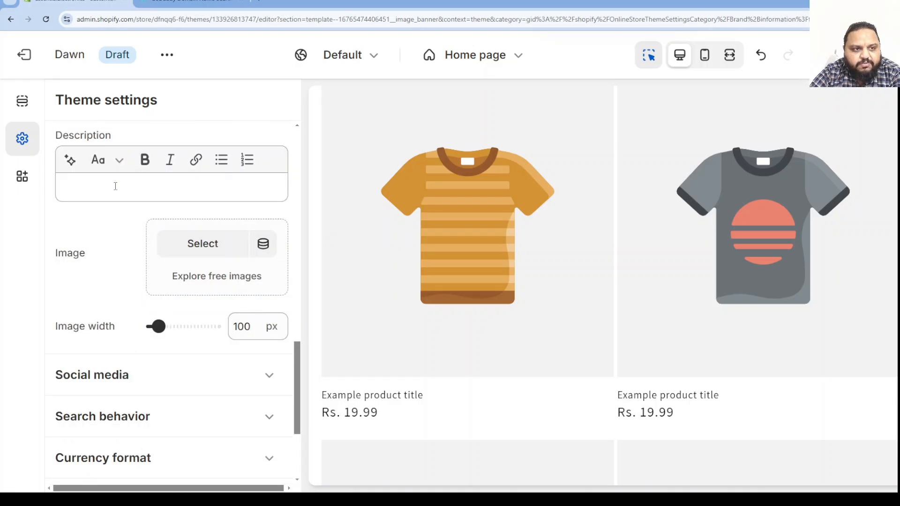
Step: Examine the Social media link fields in the theme settings, from Facebook through Vimeo
scroll(135, 318, "down", 2)
left_click(198, 274)
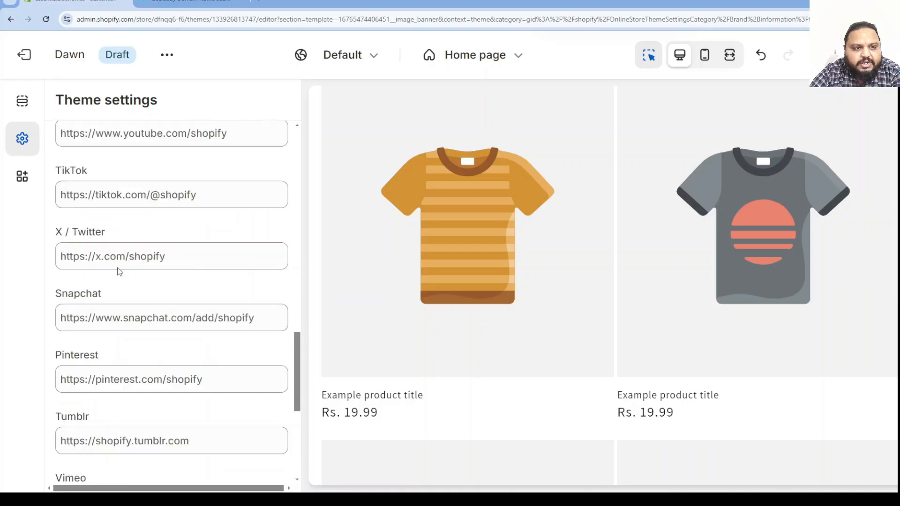
scroll(107, 248, "up", 3)
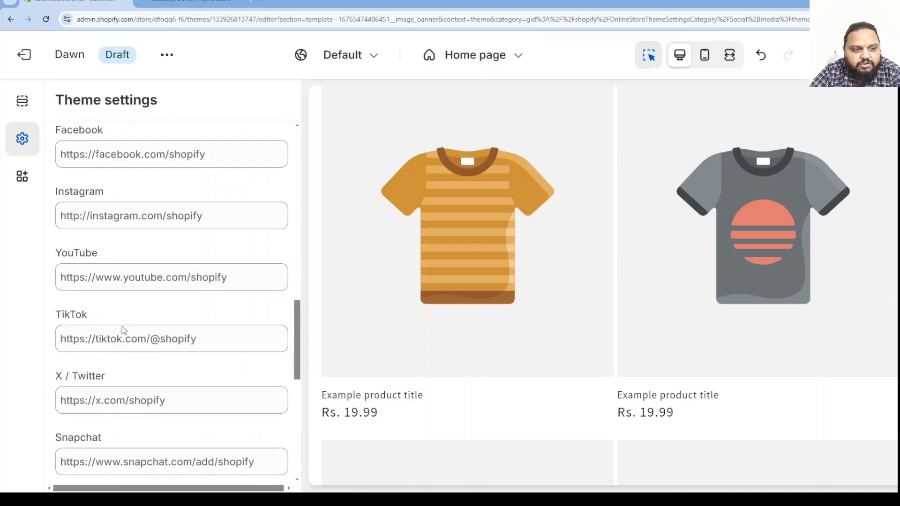
scroll(103, 260, "up", 1)
scroll(104, 261, "down", 10)
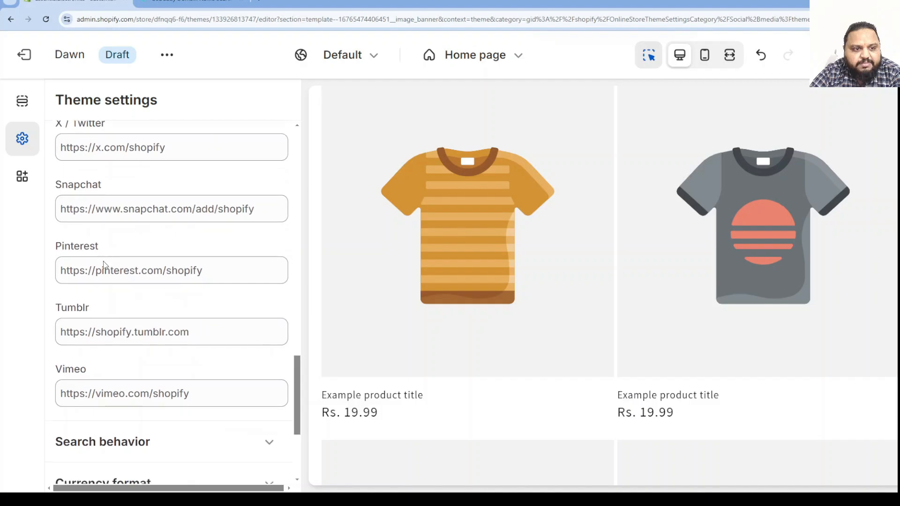
Step: Examine the theme settings for Search behavior, Currency format and Cart, including the cart drawer options
left_click(252, 261)
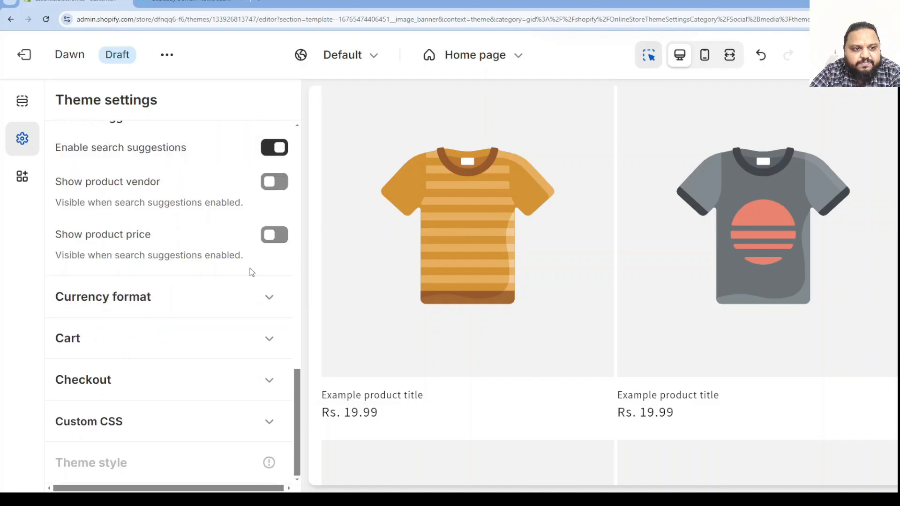
scroll(137, 218, "up", 2)
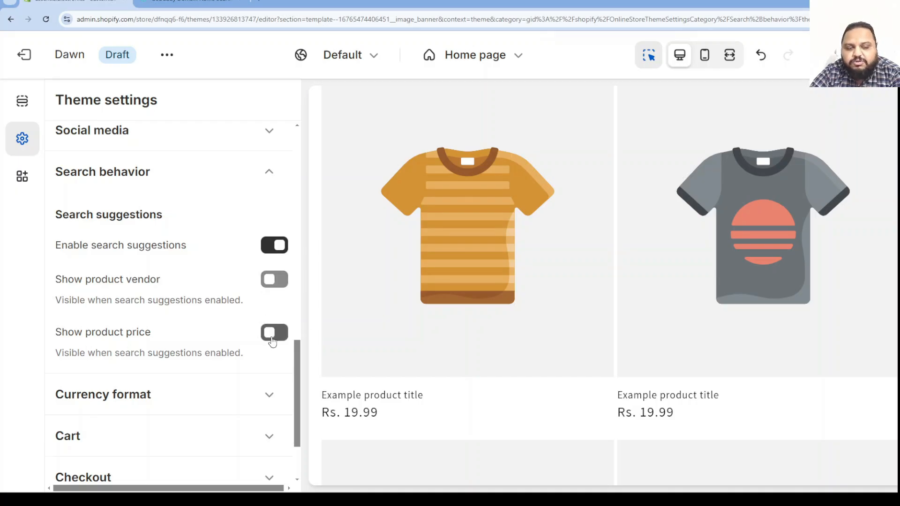
scroll(211, 295, "down", 3)
left_click(253, 295)
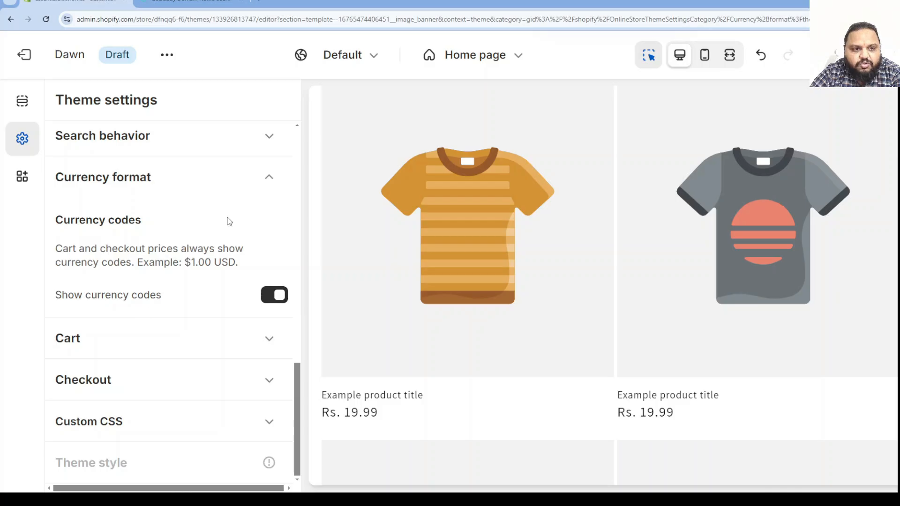
left_click(276, 344)
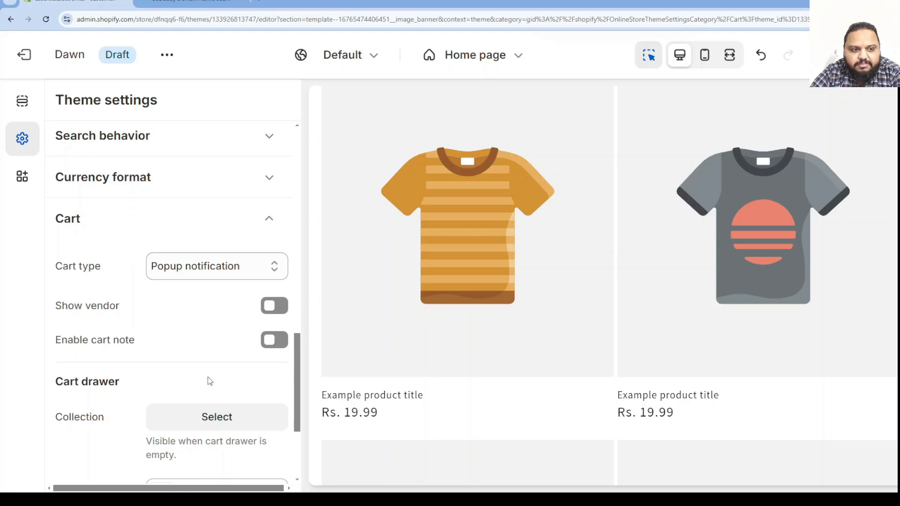
scroll(178, 351, "down", 3)
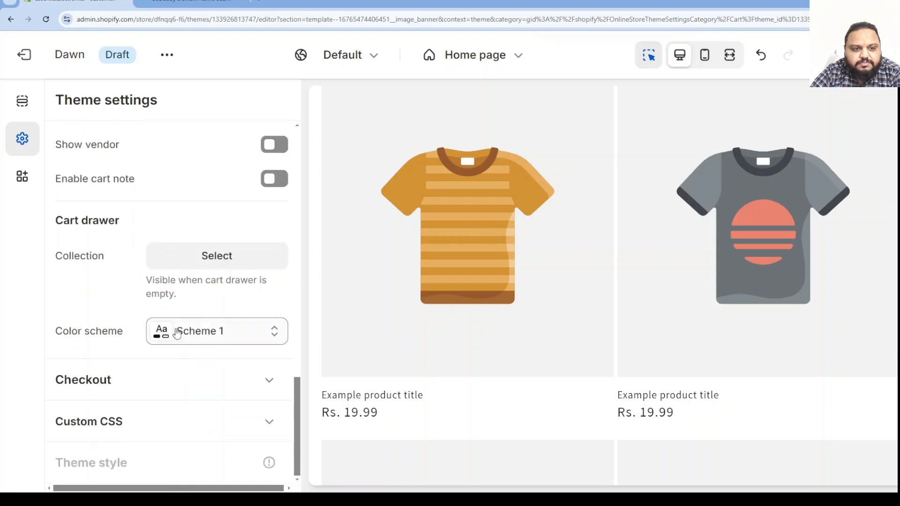
Step: Examine the Checkout theme settings, from banner and logo through order summary, typography, colors and checkout layout
left_click(147, 393)
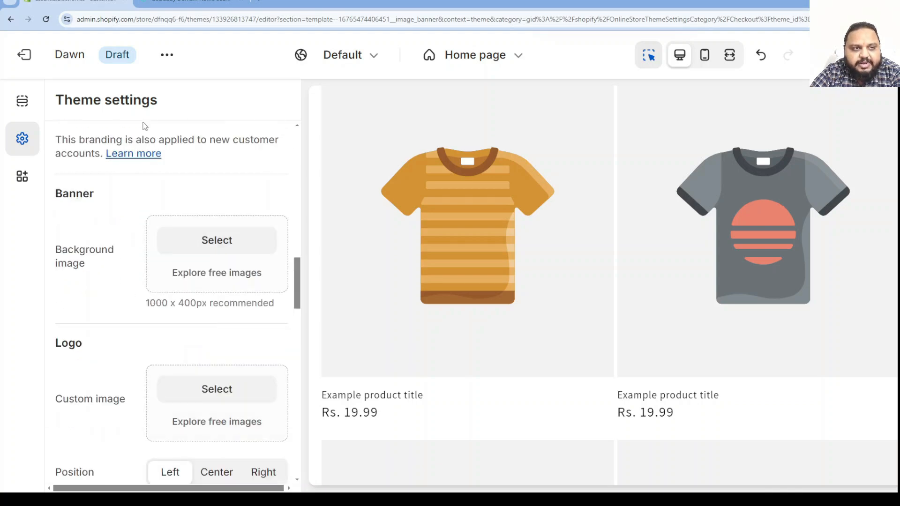
scroll(206, 304, "down", 8)
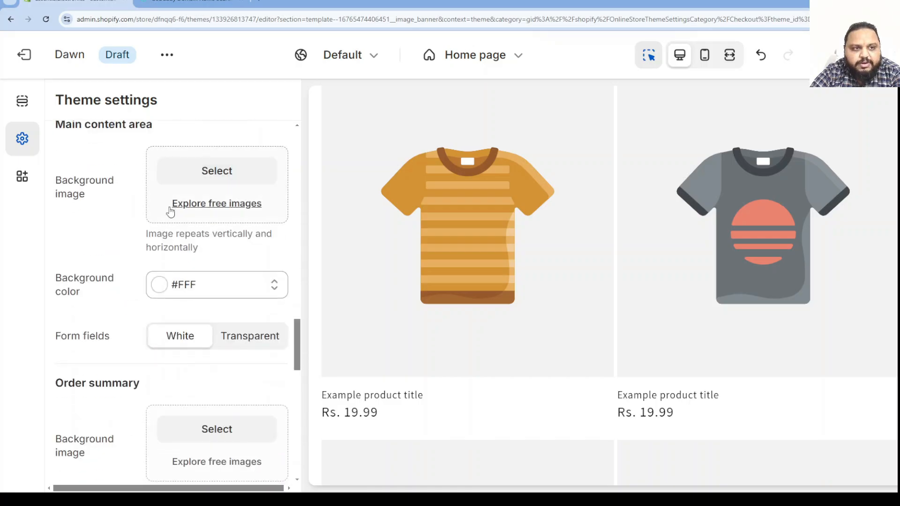
scroll(150, 333, "down", 4)
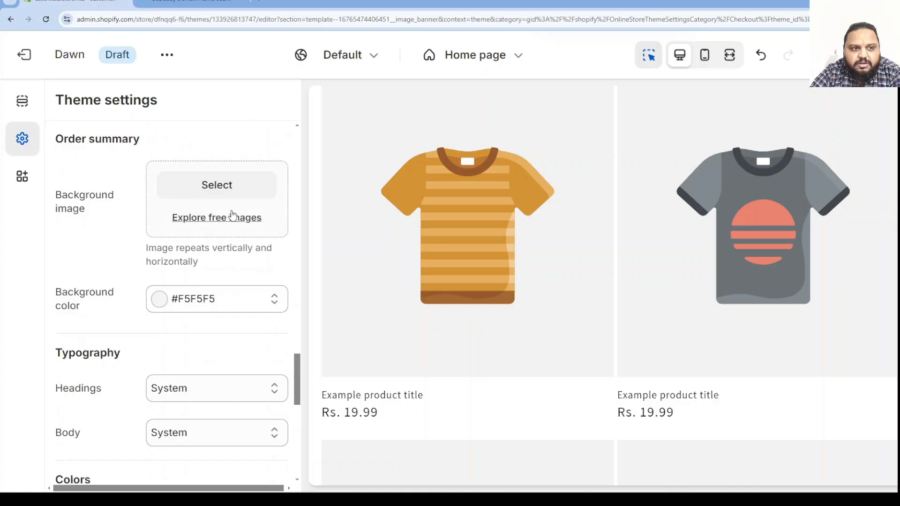
scroll(187, 287, "down", 5)
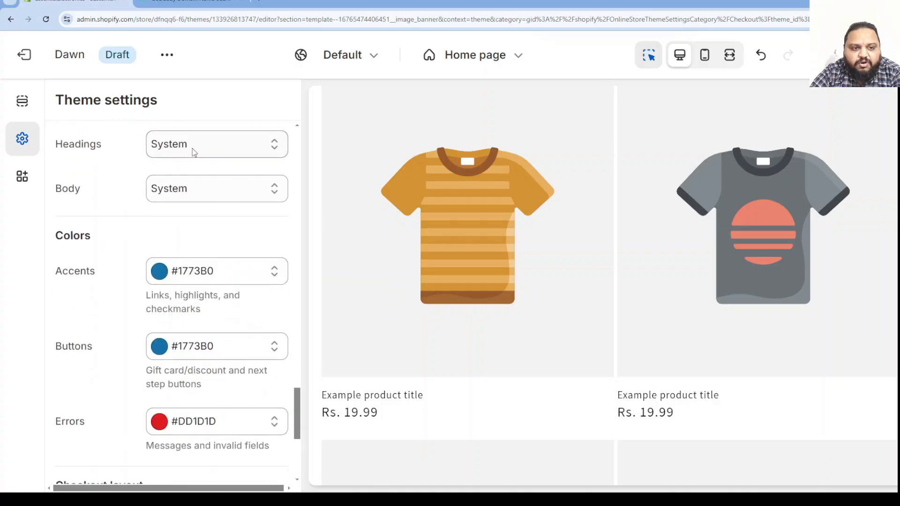
scroll(198, 244, "down", 5)
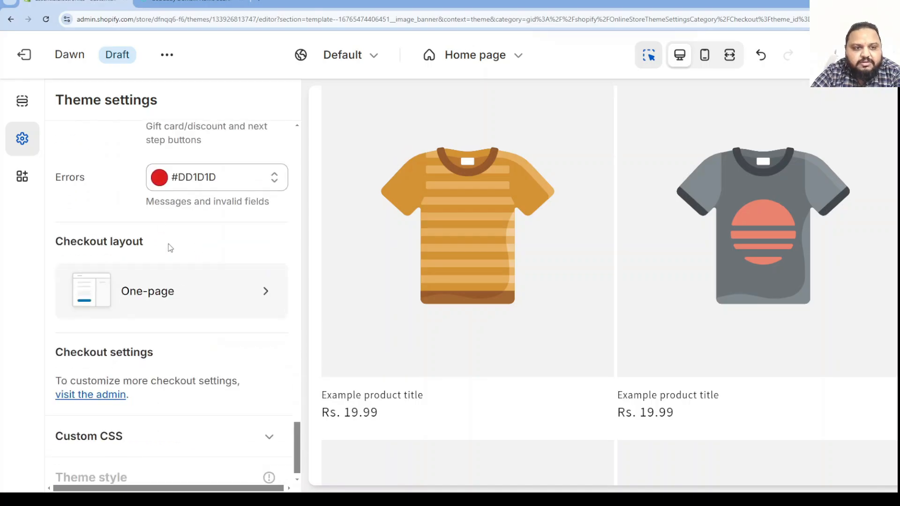
scroll(153, 302, "down", 1)
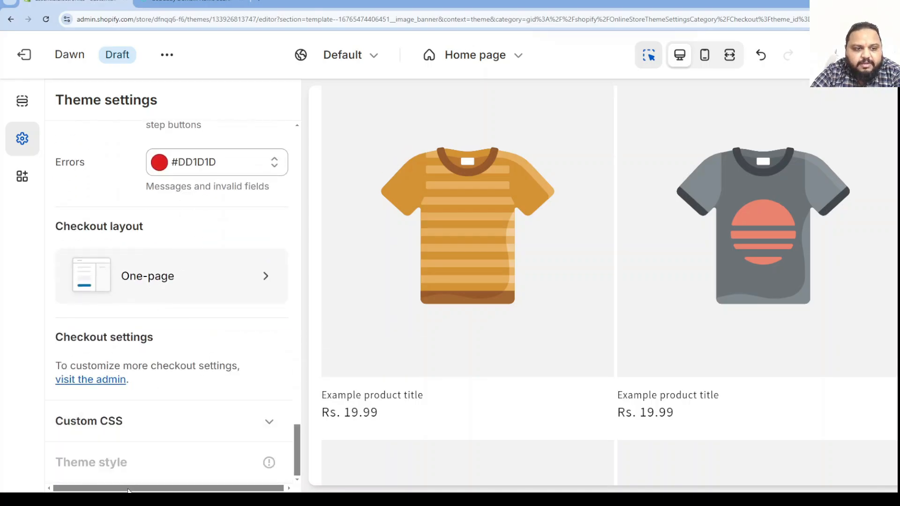
Step: Examine the Custom CSS field that applies styles to the entire online store
left_click(270, 433)
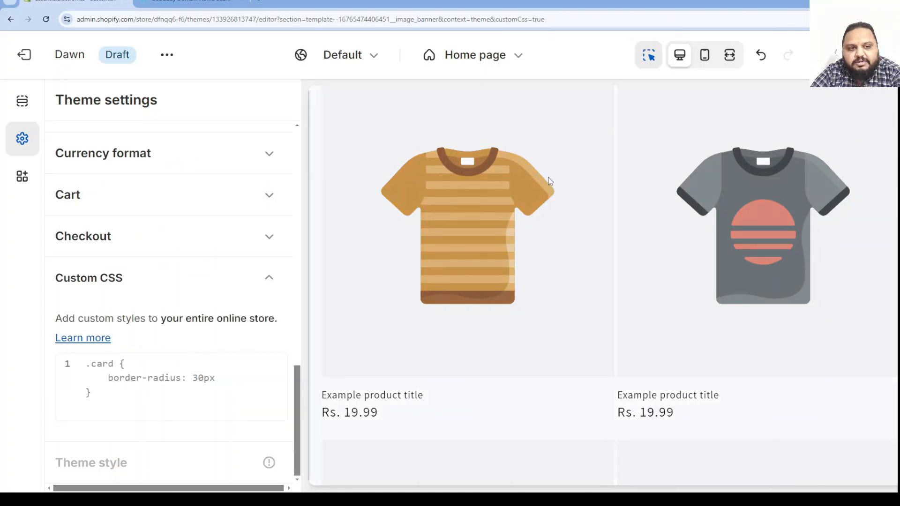
left_click(168, 392)
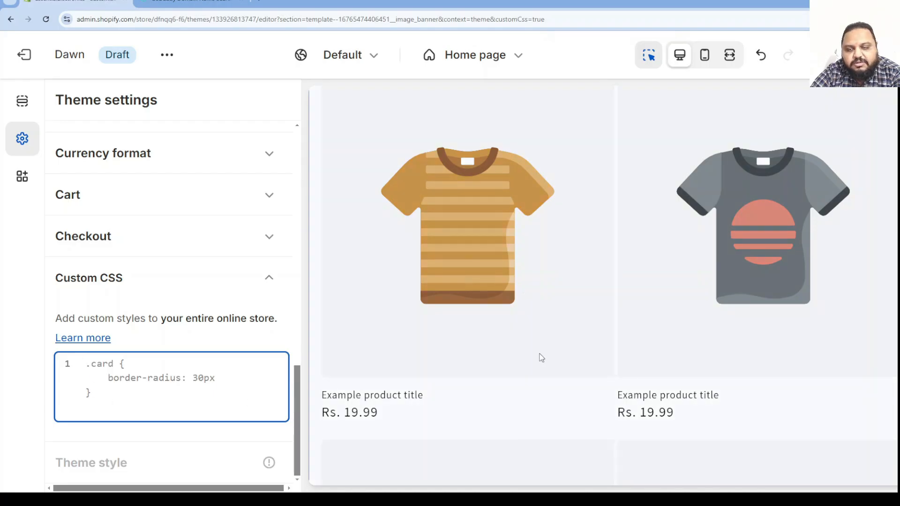
scroll(225, 305, "up", 15)
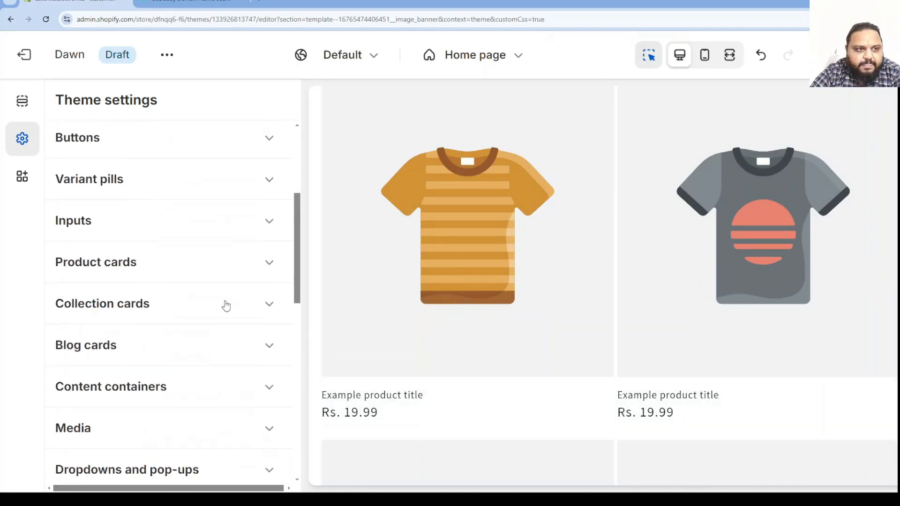
Step: Return to the page sections and examine the Image banner settings
left_click(22, 100)
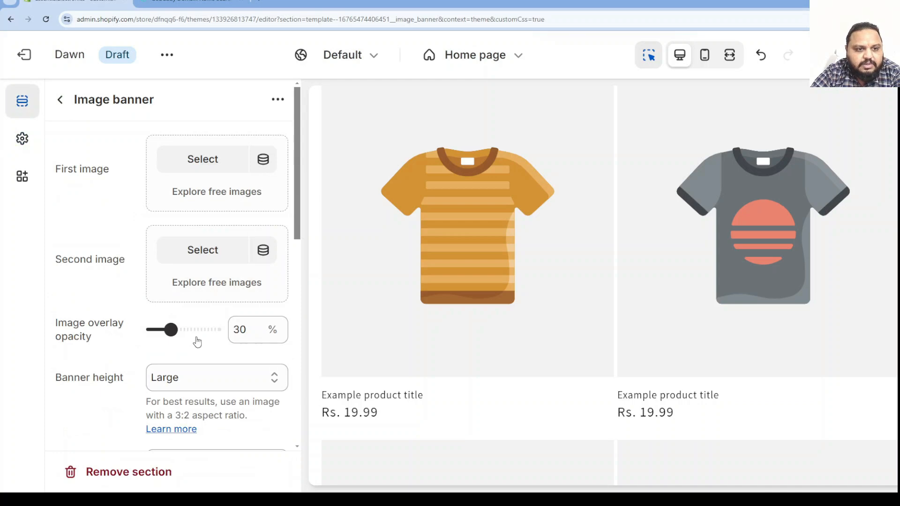
scroll(198, 342, "down", 7)
scroll(197, 342, "up", 7)
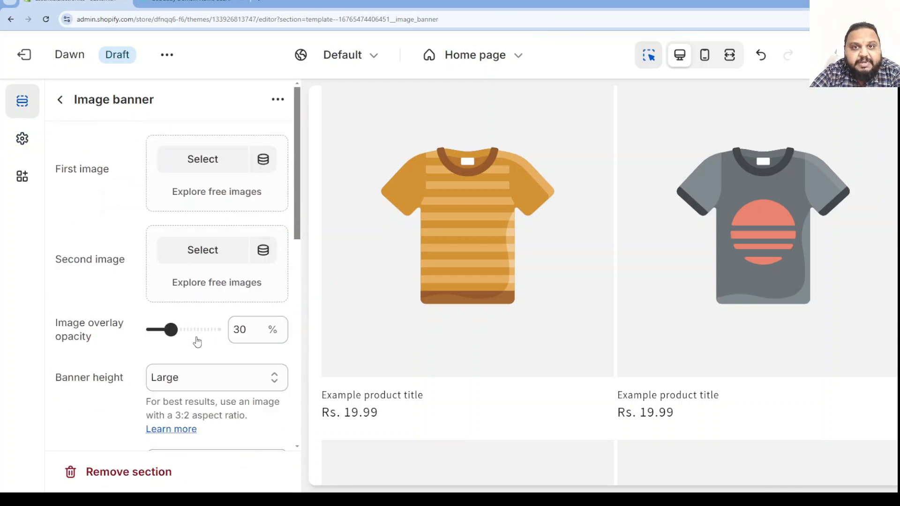
Step: Examine the list of page templates available for editing, from Home page to 404 page, and close it
left_click(520, 60)
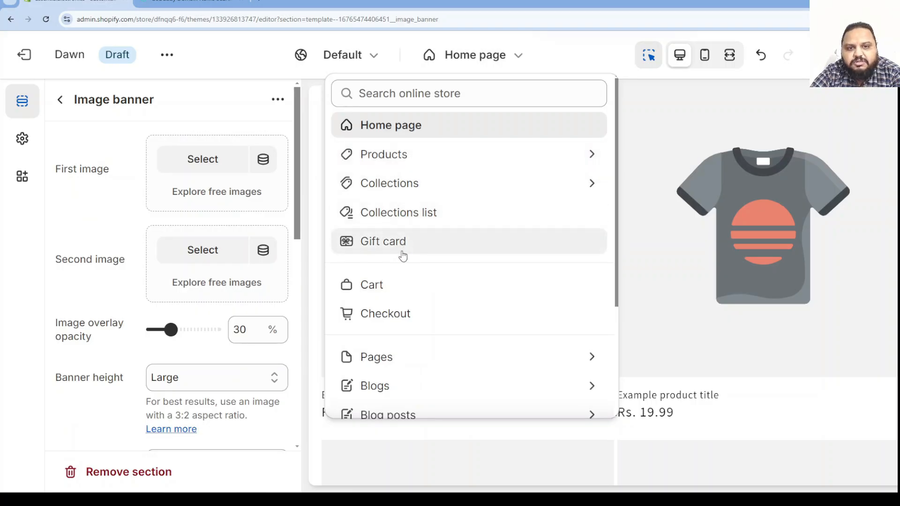
scroll(446, 316, "down", 3)
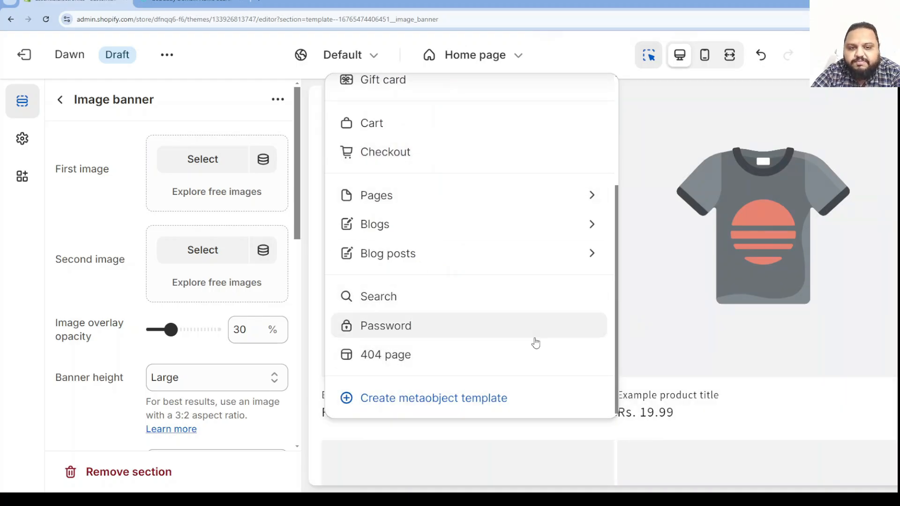
left_click(740, 398)
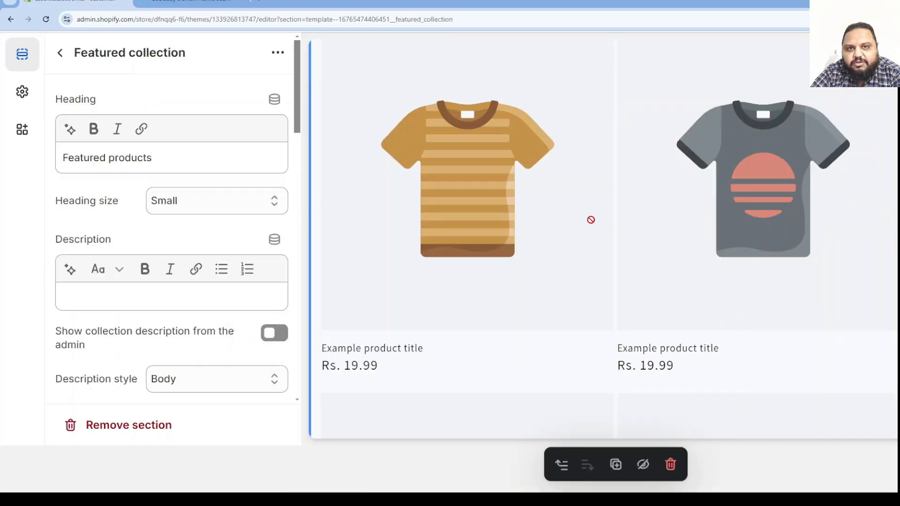
Step: Save and publish the Dawn draft as the store's current theme
scroll(629, 305, "up", 8)
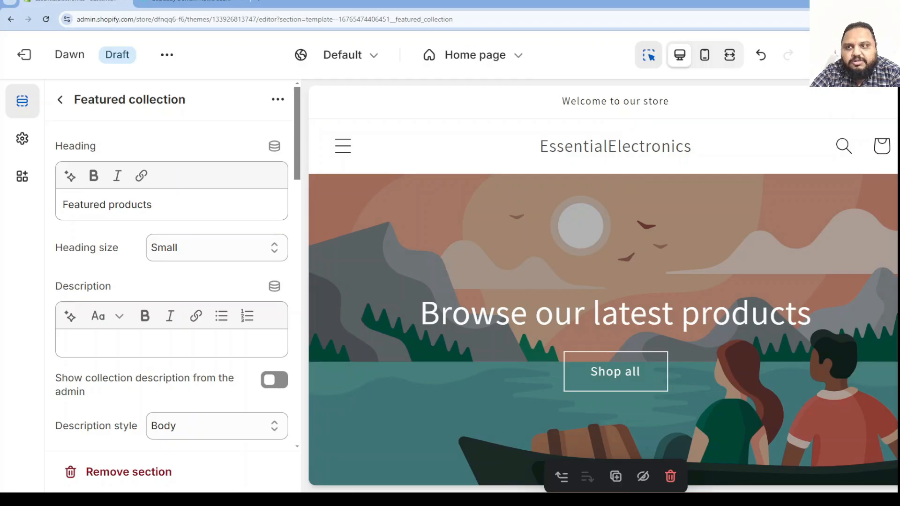
left_click(842, 54)
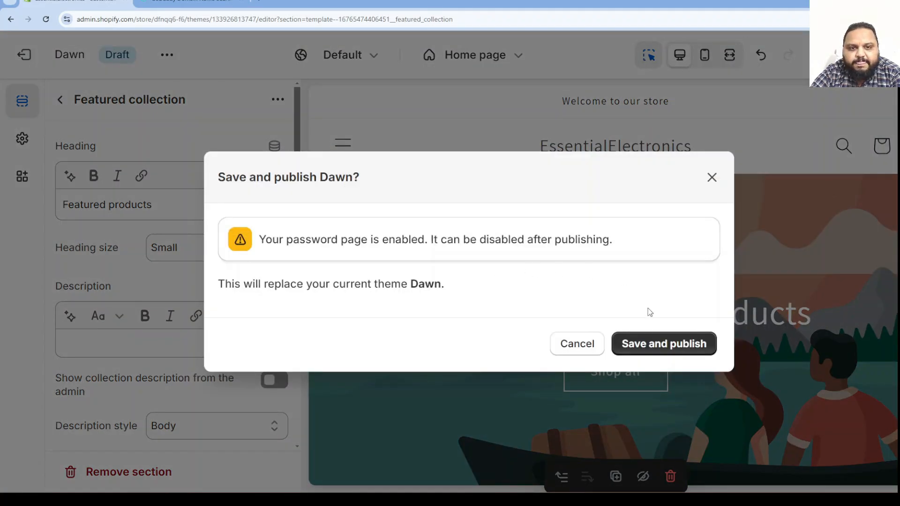
left_click(651, 349)
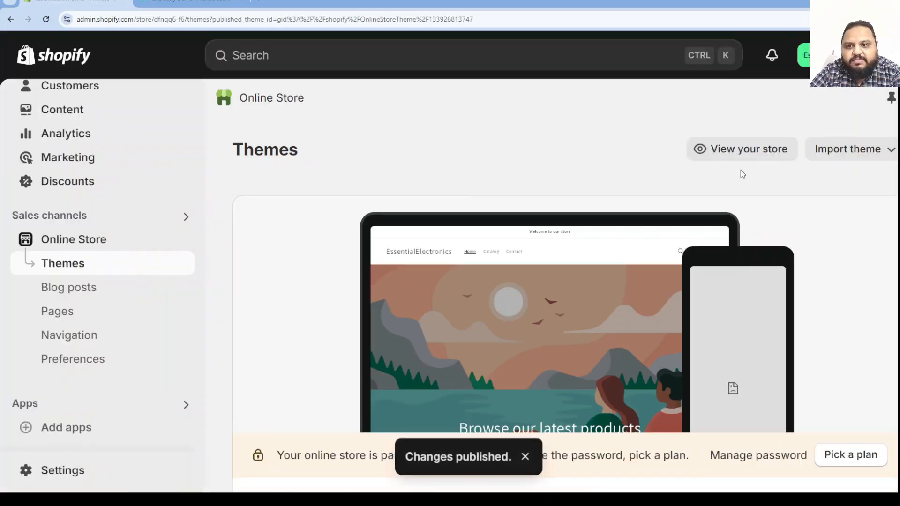
Step: View the live store and examine its web address and home page down to the footer
left_click(740, 153)
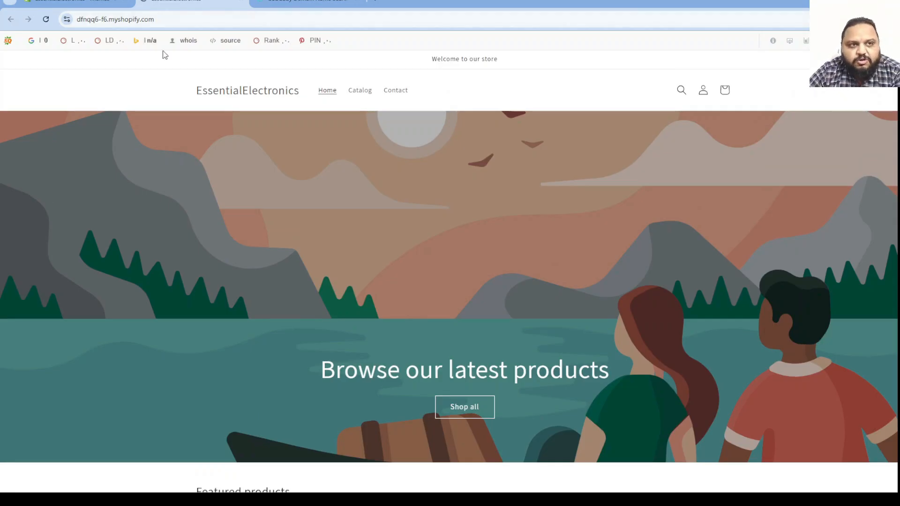
left_click_drag(86, 20, 155, 22)
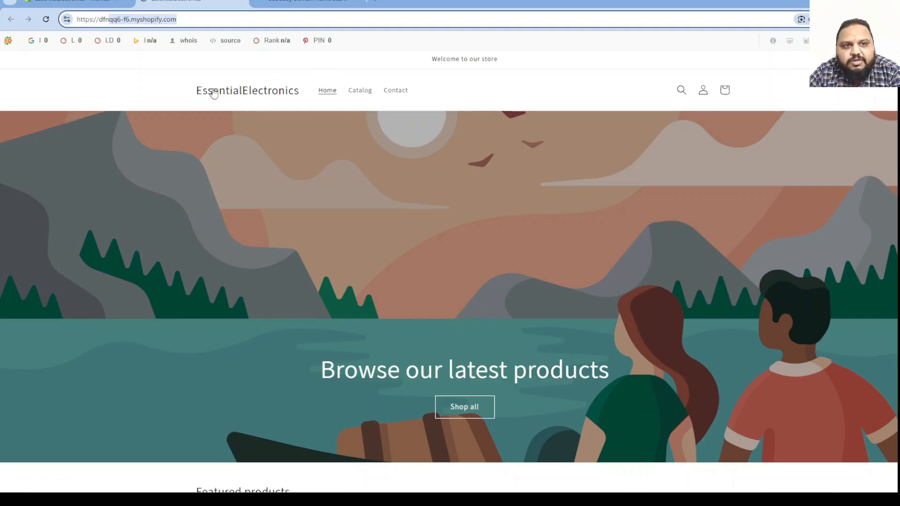
left_click(534, 86)
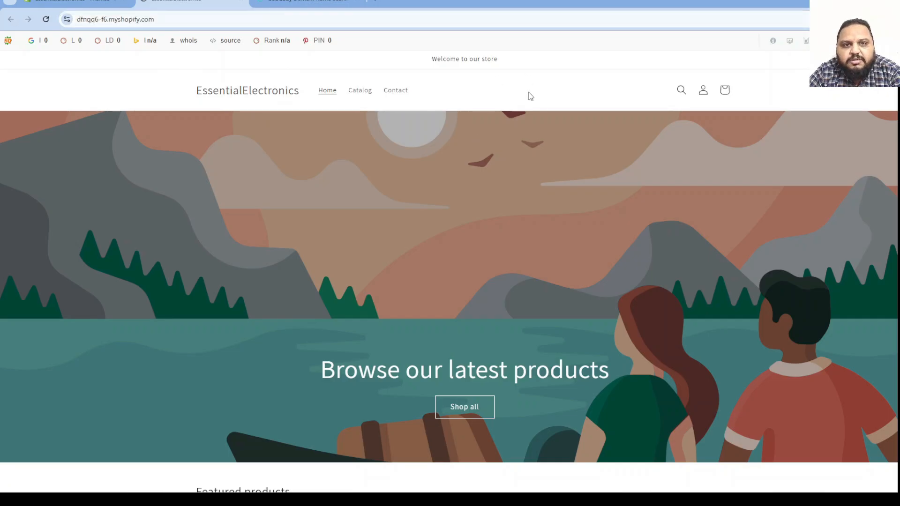
scroll(653, 171, "down", 7)
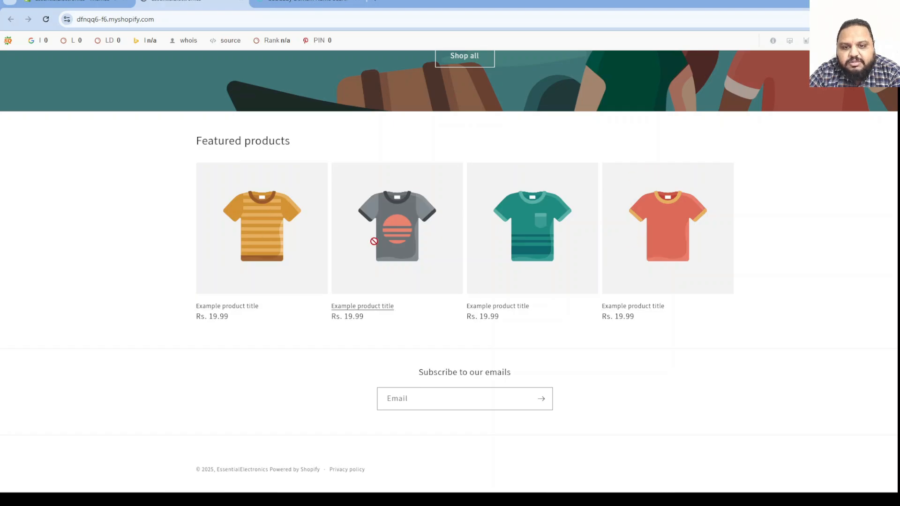
scroll(586, 386, "up", 8)
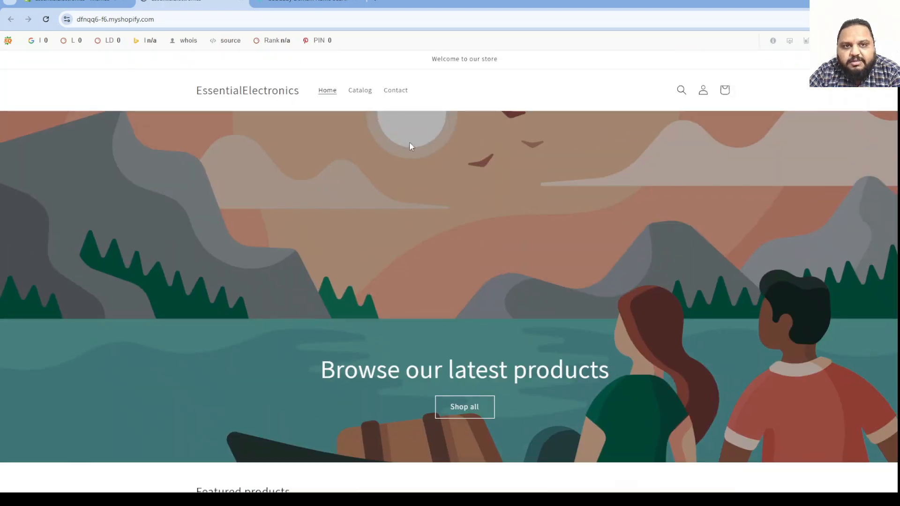
Step: Examine the storefront's Catalog, customer login and shopping cart pages
left_click(359, 90)
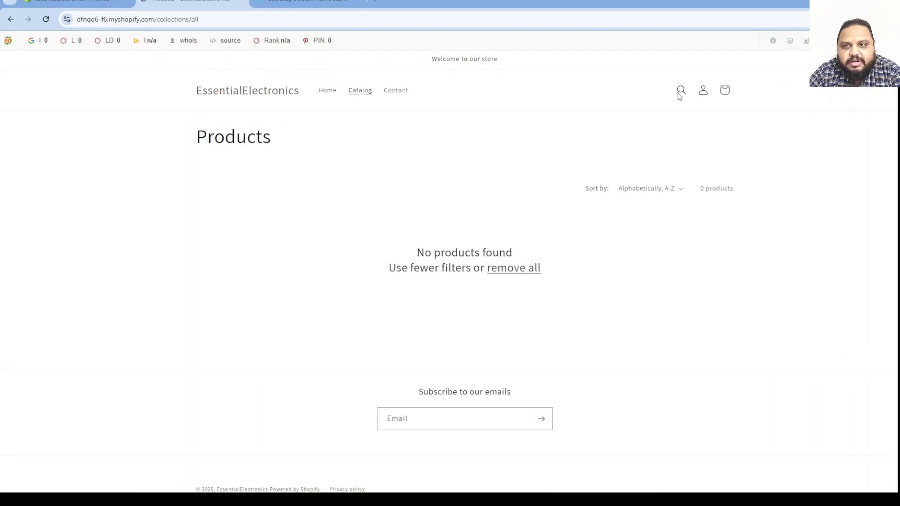
left_click(703, 90)
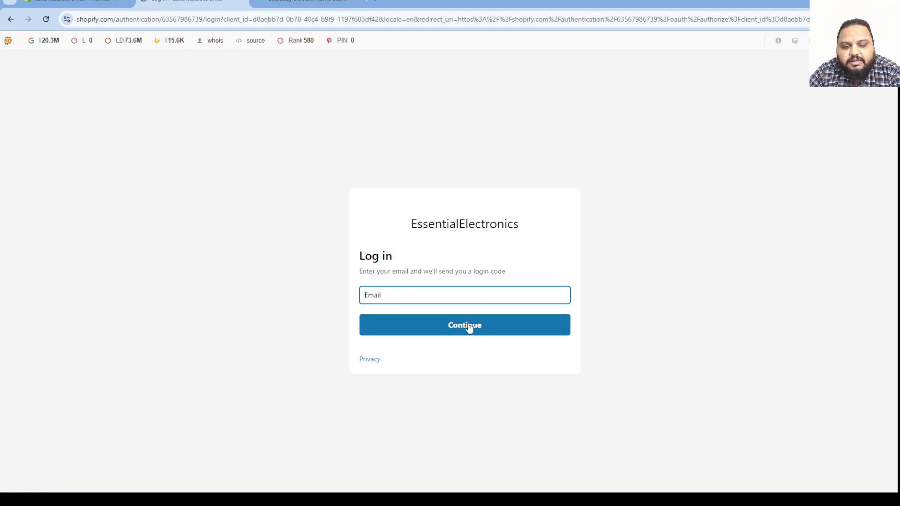
left_click(11, 22)
left_click(725, 90)
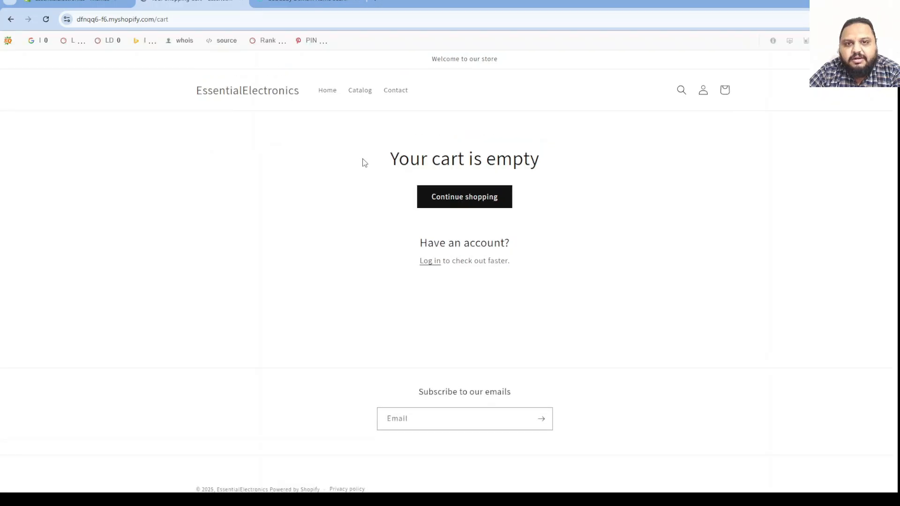
left_click_drag(361, 156, 680, 183)
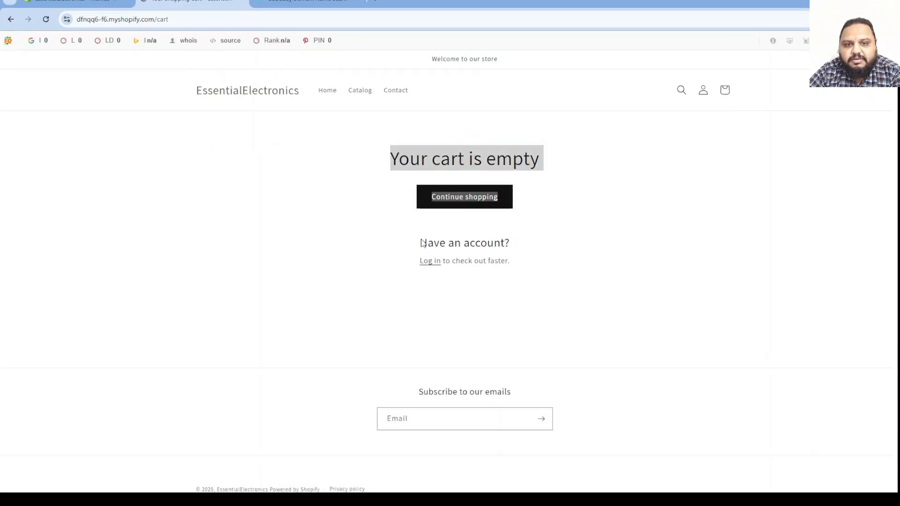
left_click(619, 226)
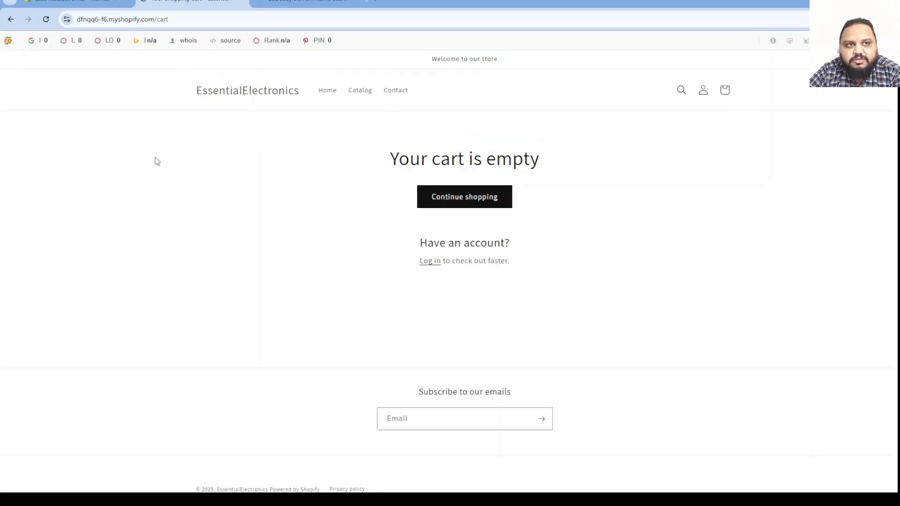
Step: Switch back to the Shopify admin and view the online store's Blog posts page
left_click(95, 3)
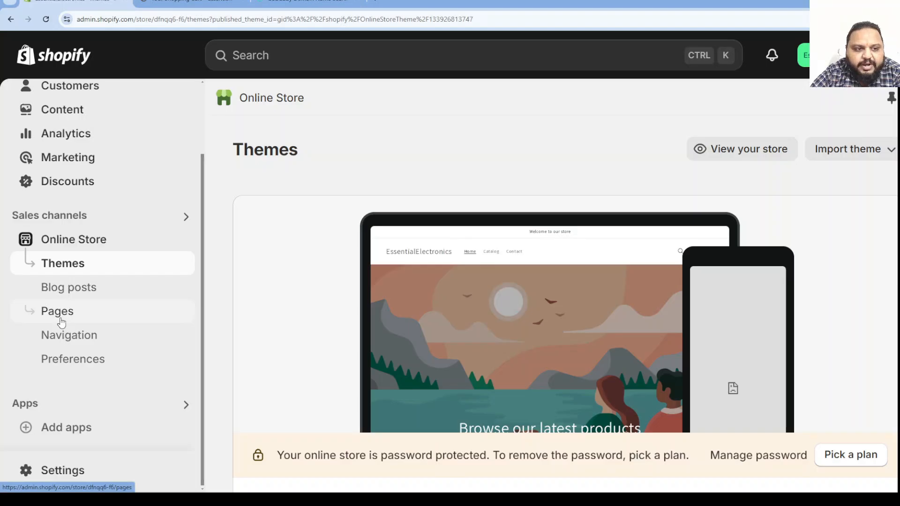
left_click(64, 290)
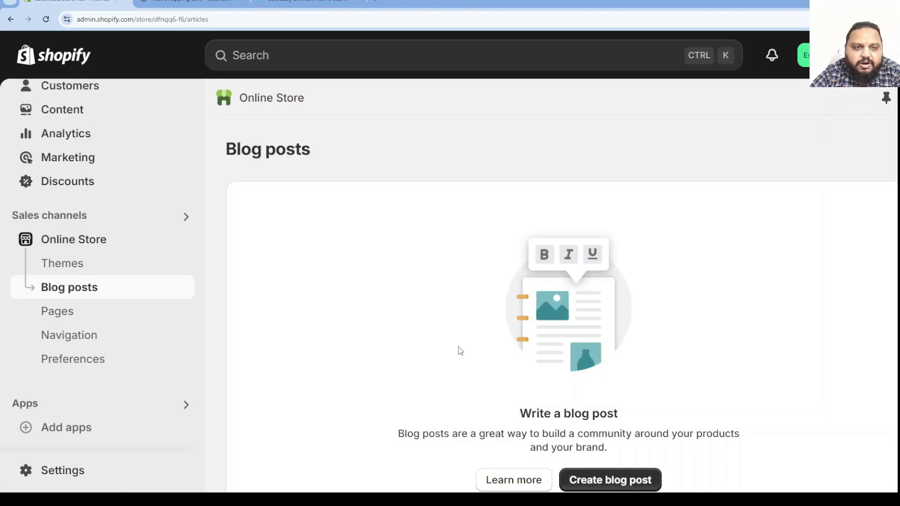
scroll(460, 351, "down", 2)
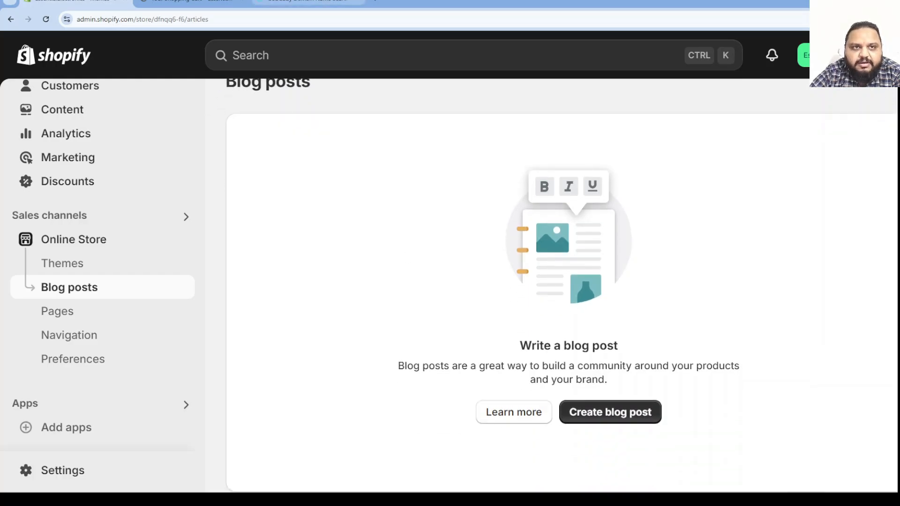
Step: Check the header links on the live storefront's cart page and return to the Shopify admin
left_click(230, 4)
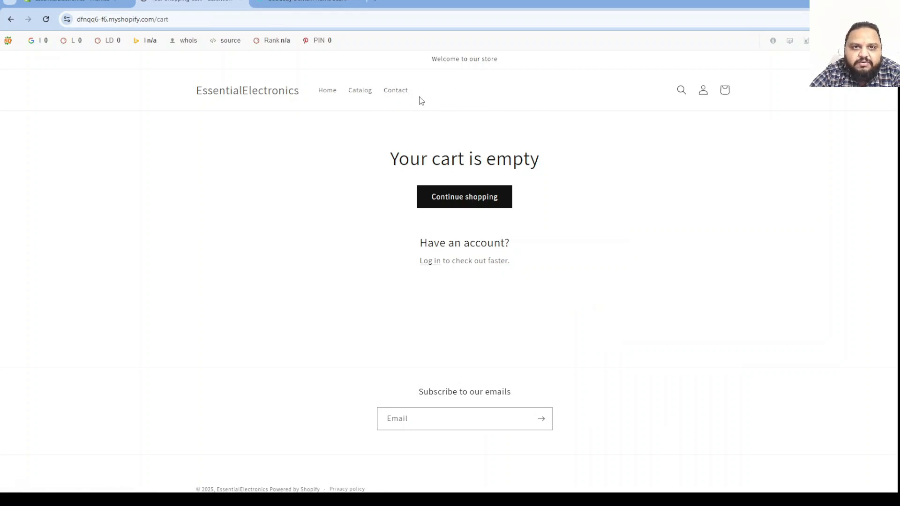
scroll(489, 148, "down", 1)
scroll(409, 187, "up", 1)
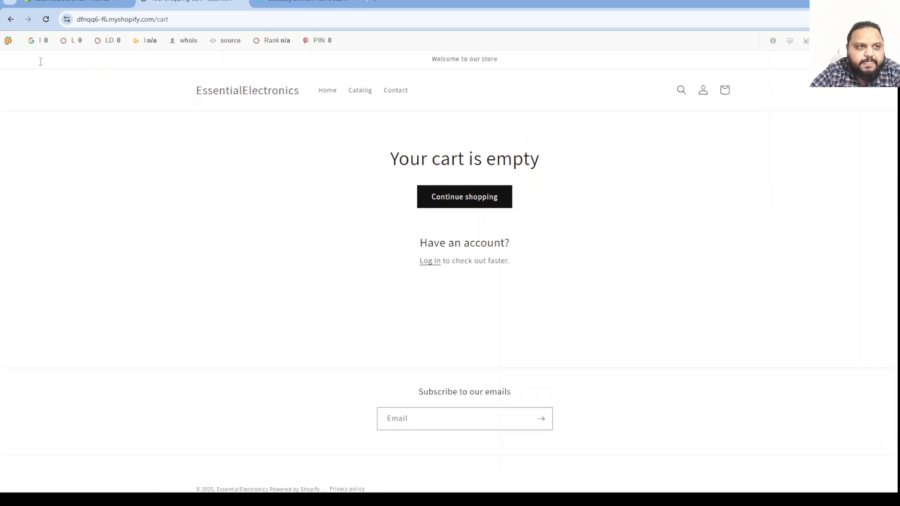
left_click(38, 2)
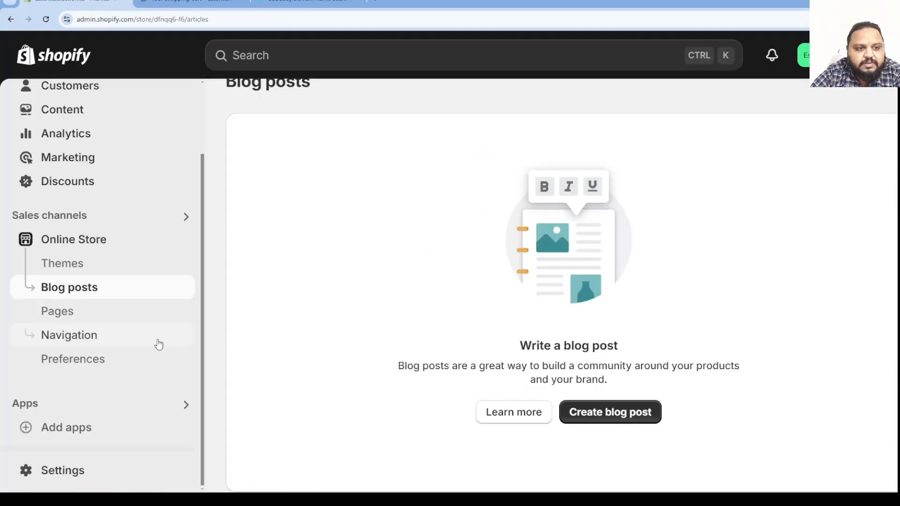
Step: Create a new online store page titled "Blogs", set its visibility to Visible and save it
left_click(101, 322)
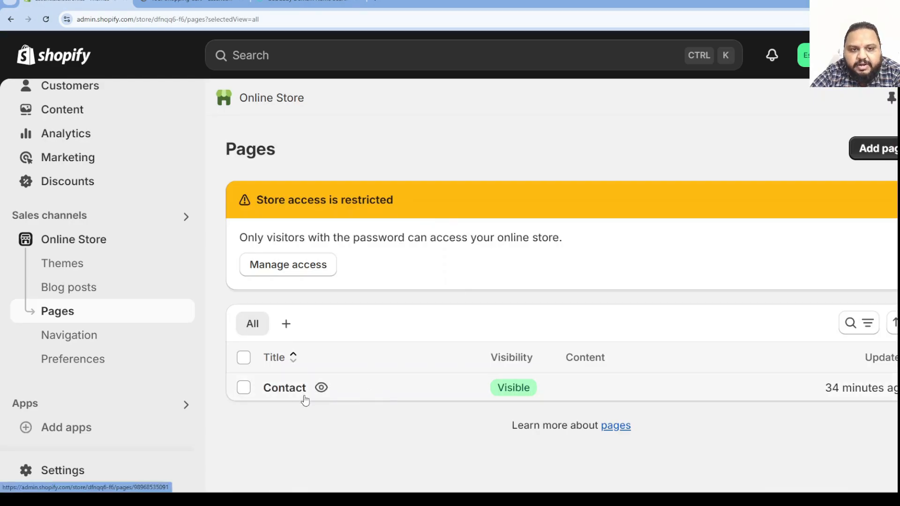
left_click(872, 148)
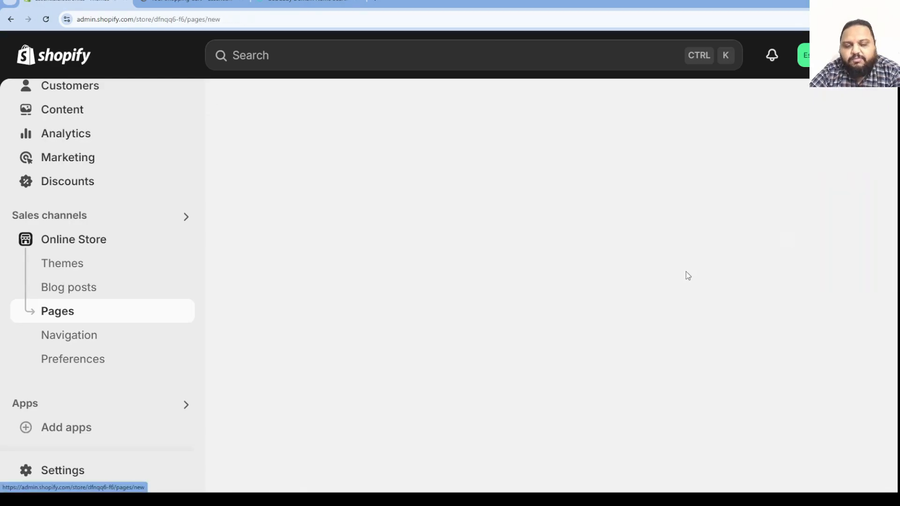
left_click(406, 230)
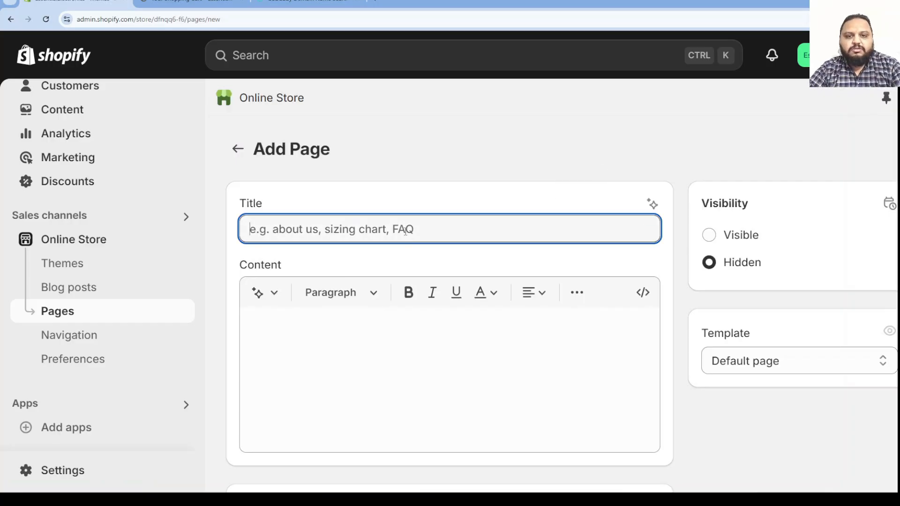
type("Blogs")
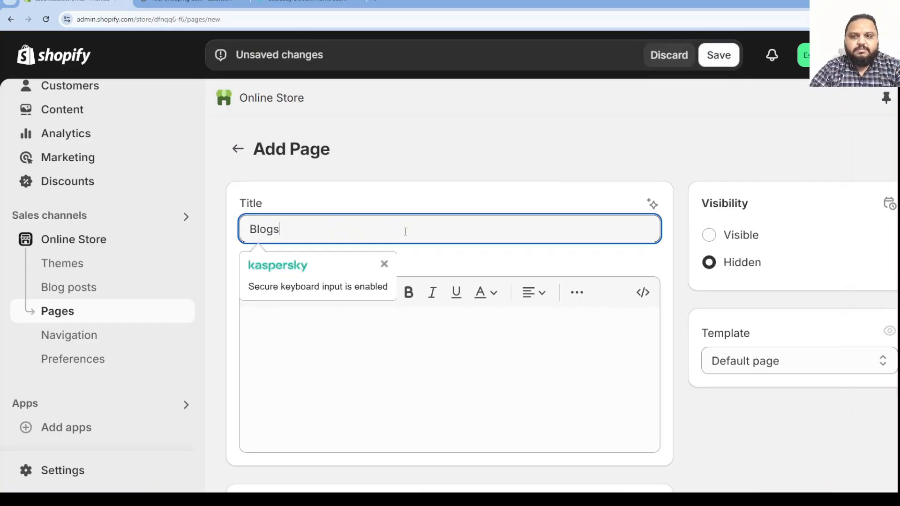
left_click(748, 232)
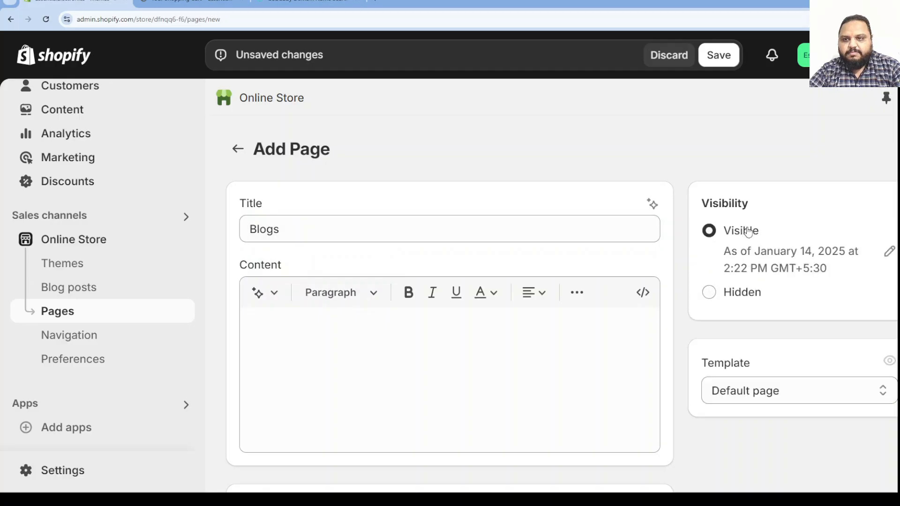
scroll(777, 358, "down", 3)
left_click(884, 467)
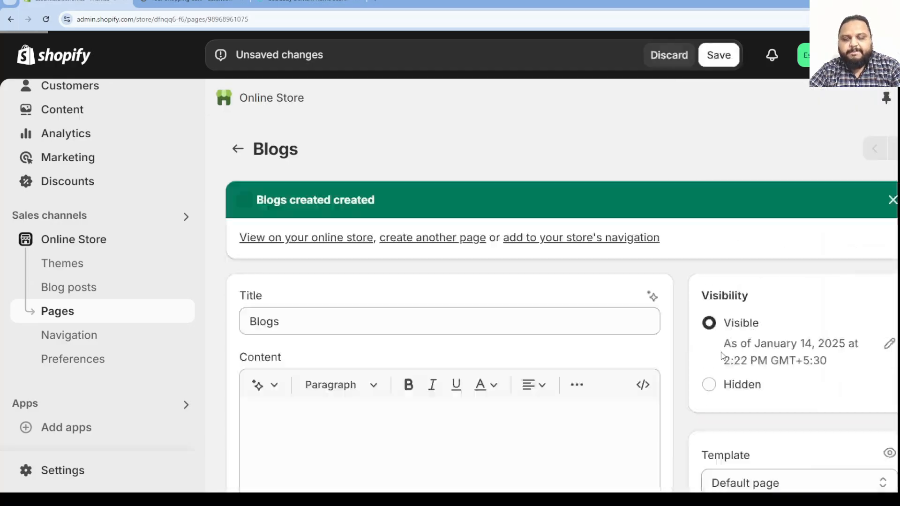
Step: Review the online store's Pages list and the notice about restricted store access
left_click(147, 311)
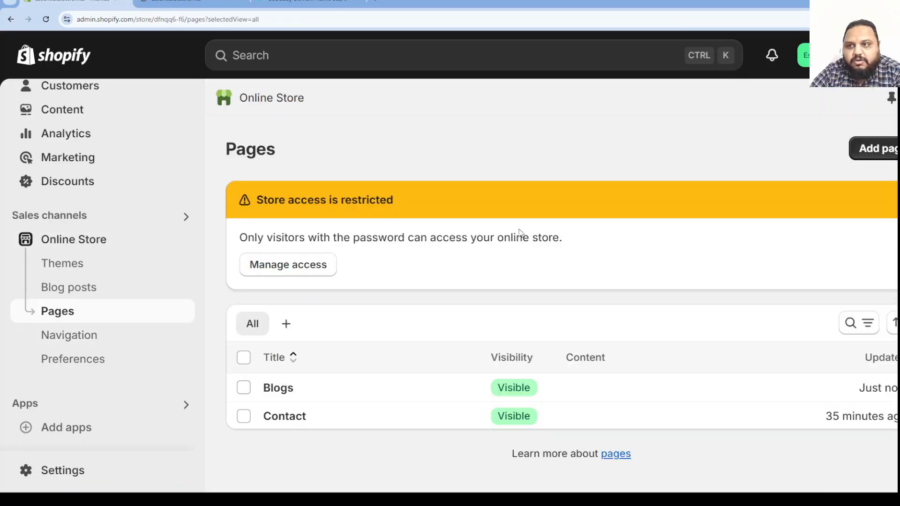
left_click_drag(257, 200, 443, 204)
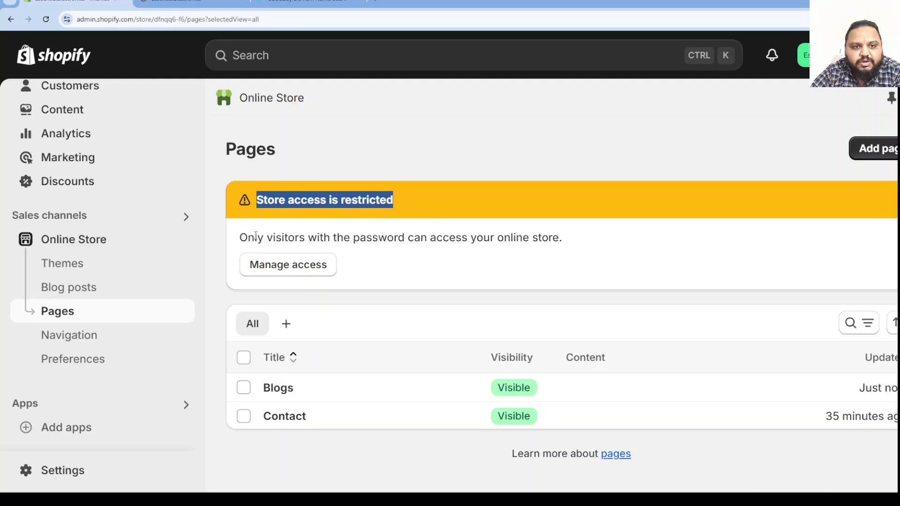
left_click_drag(255, 237, 553, 237)
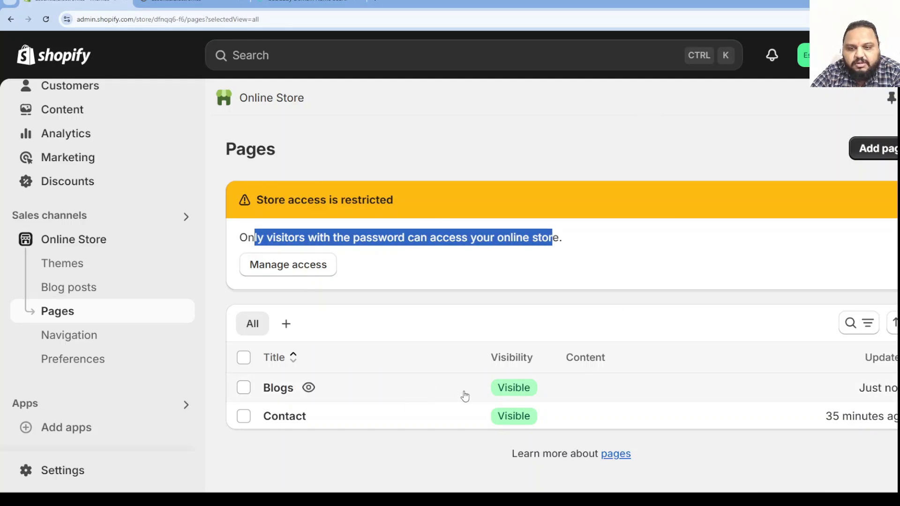
Step: Add a new item labelled "Blogs" to the store's Main menu
left_click(87, 337)
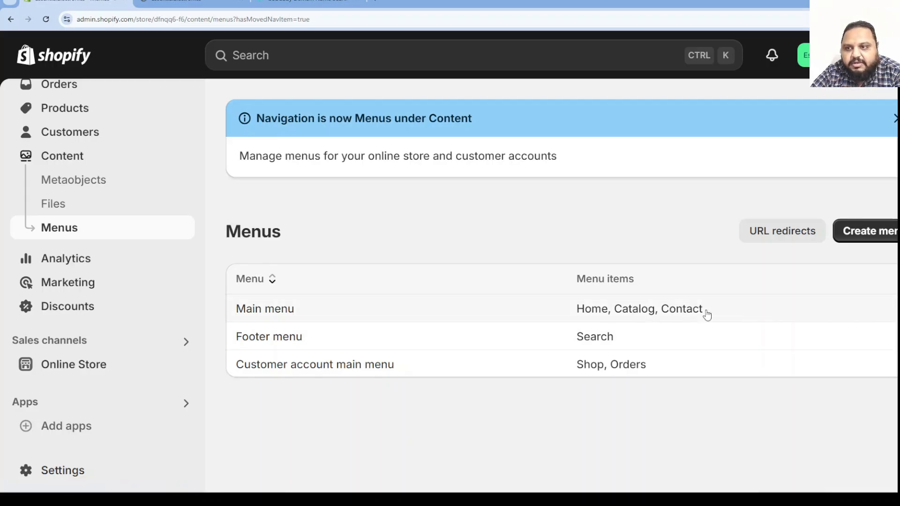
left_click(264, 315)
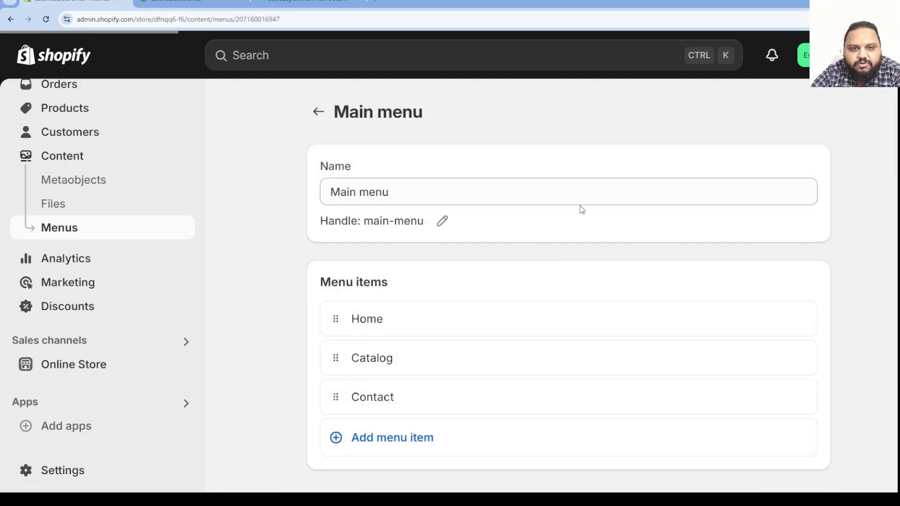
scroll(468, 225, "down", 1)
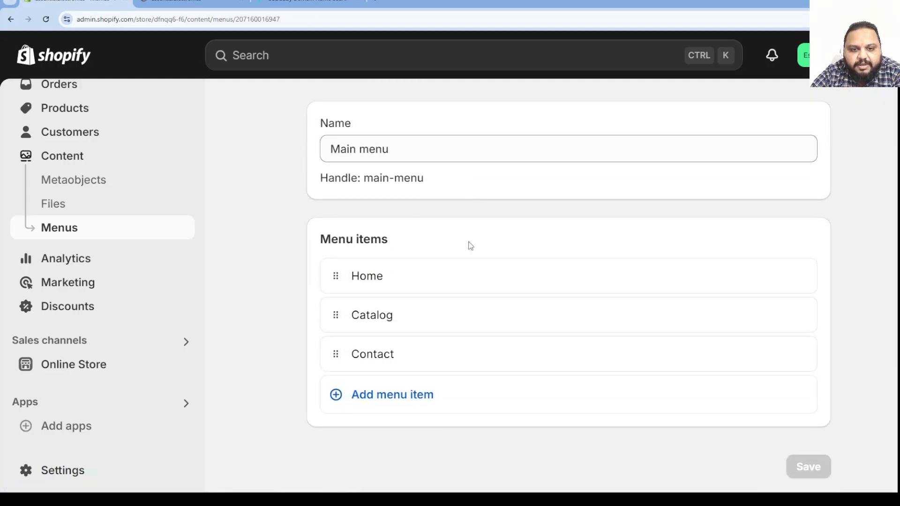
left_click(376, 399)
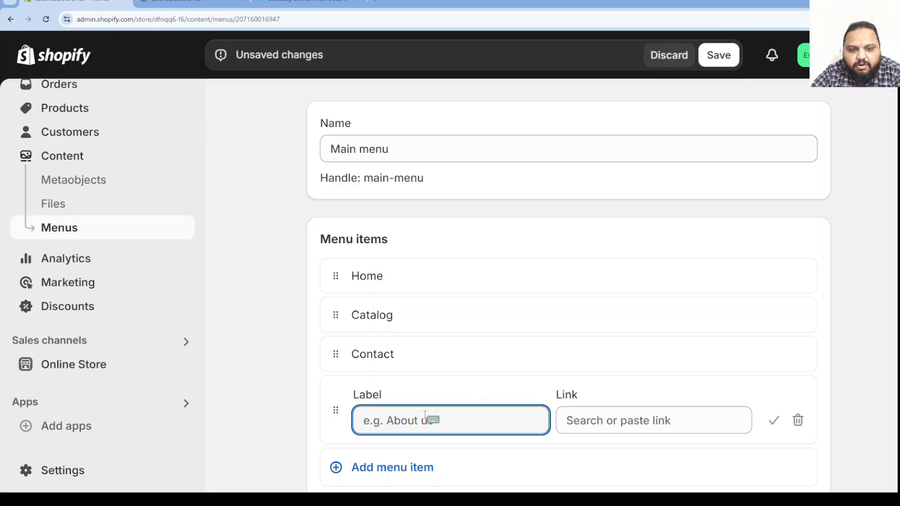
type("Blogs")
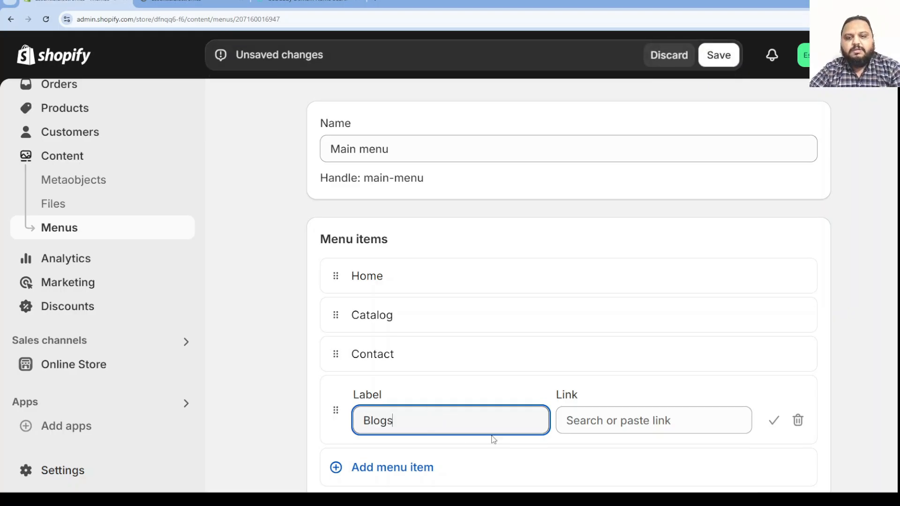
Step: Link the new Blogs menu item to the Blogs page and save the Main menu
left_click(632, 428)
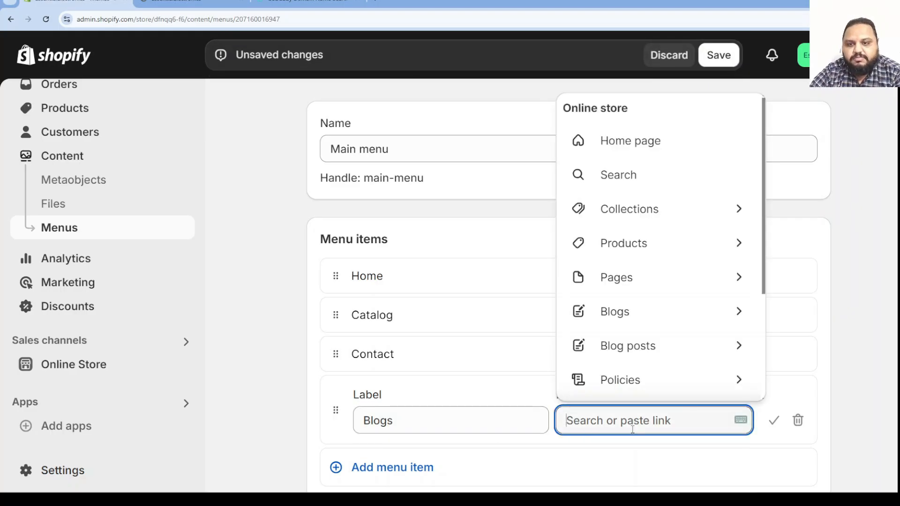
left_click(677, 277)
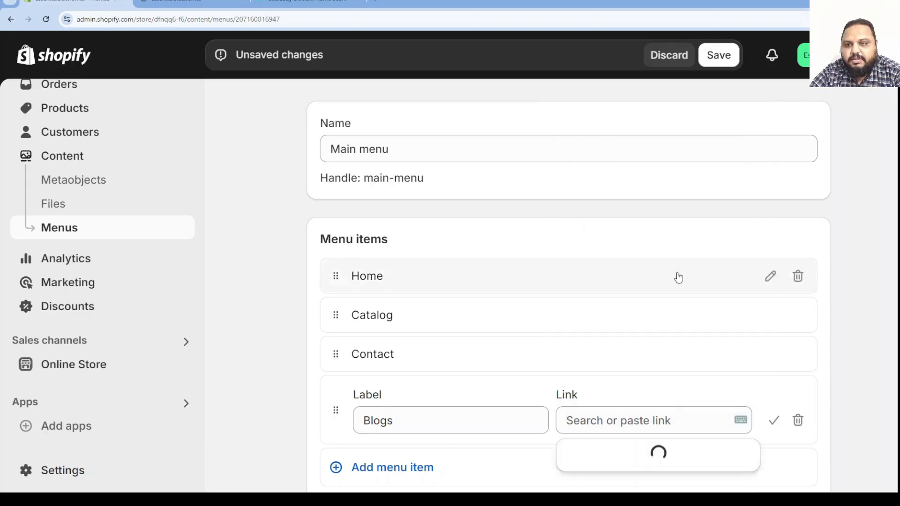
left_click(616, 352)
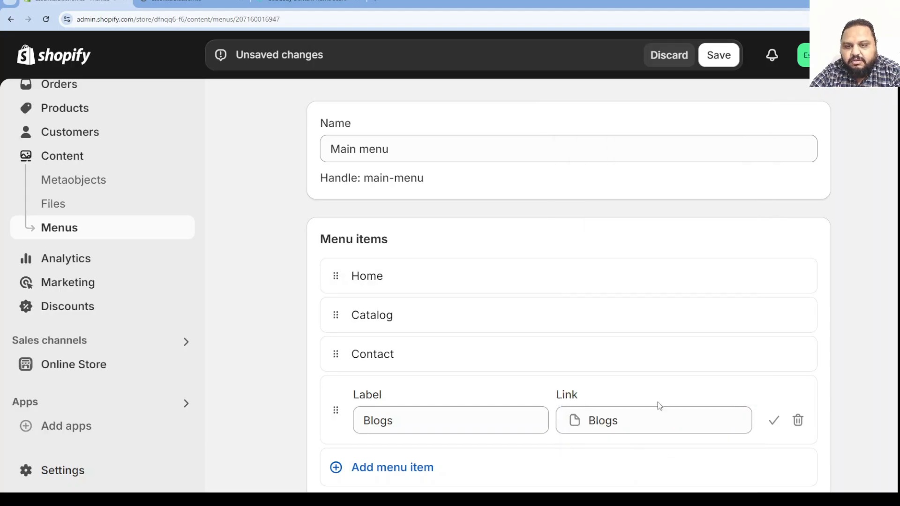
scroll(765, 361, "down", 2)
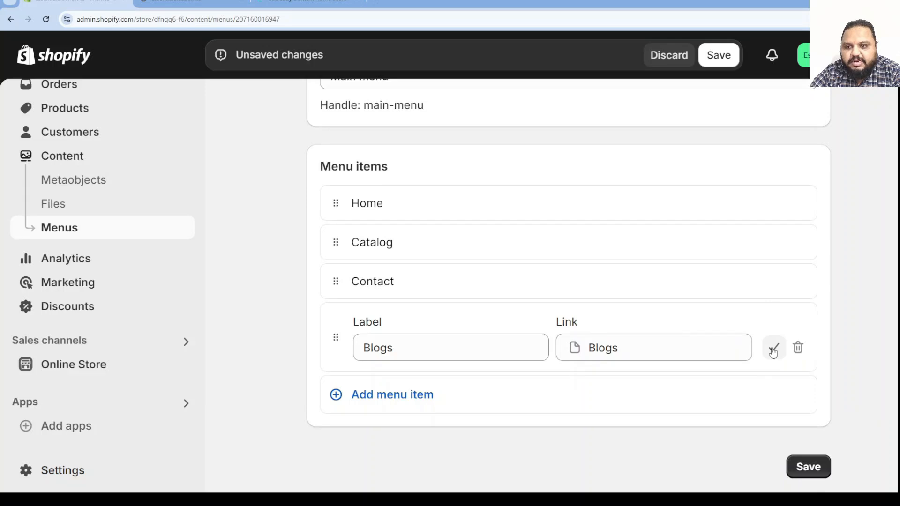
left_click(774, 348)
left_click(809, 467)
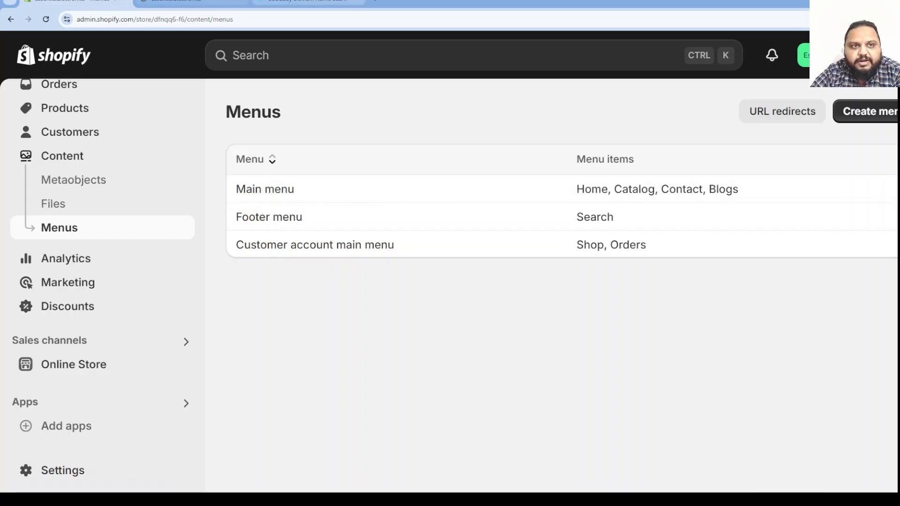
Step: View the live storefront's home page, return to the admin and look through the Themes page down to the popular free themes
left_click(187, 2)
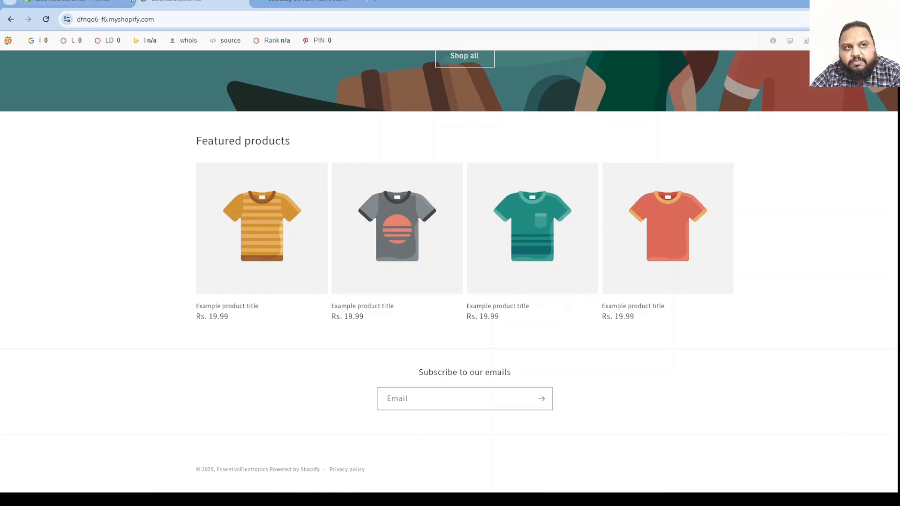
left_click(107, 2)
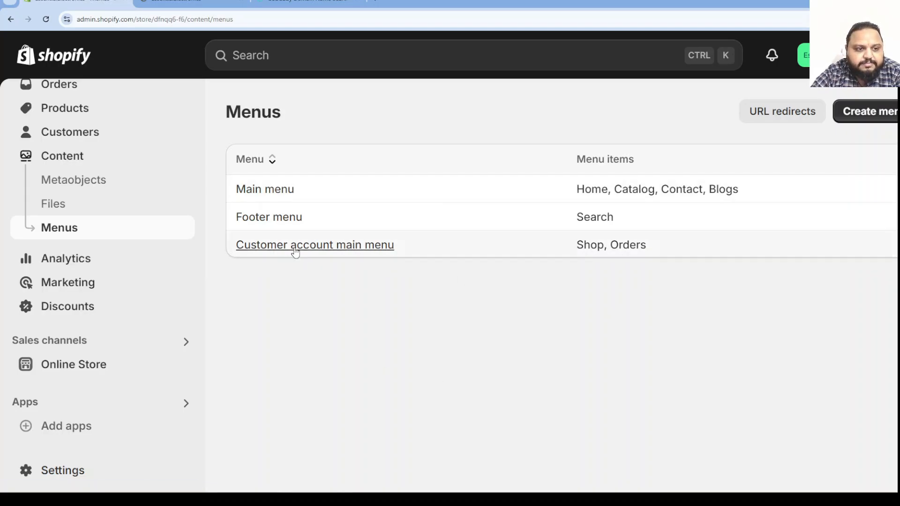
left_click(80, 368)
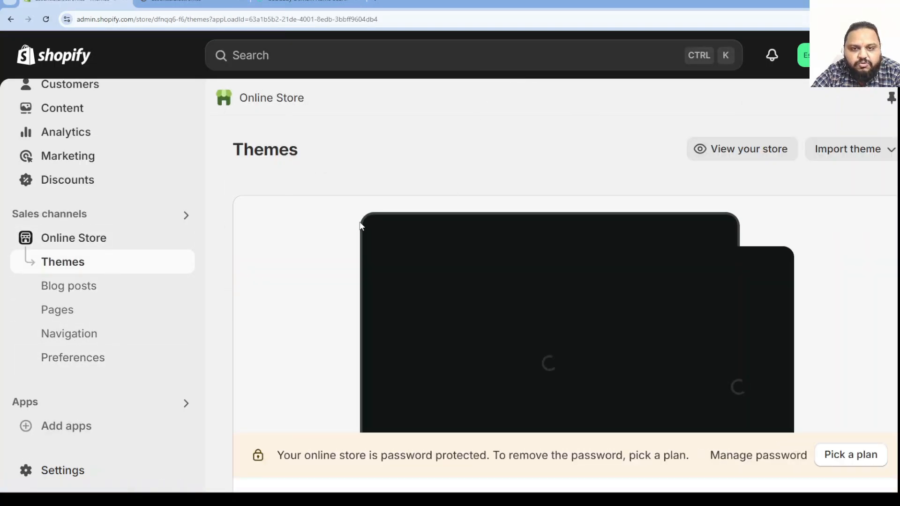
scroll(844, 218, "down", 5)
scroll(846, 219, "down", 20)
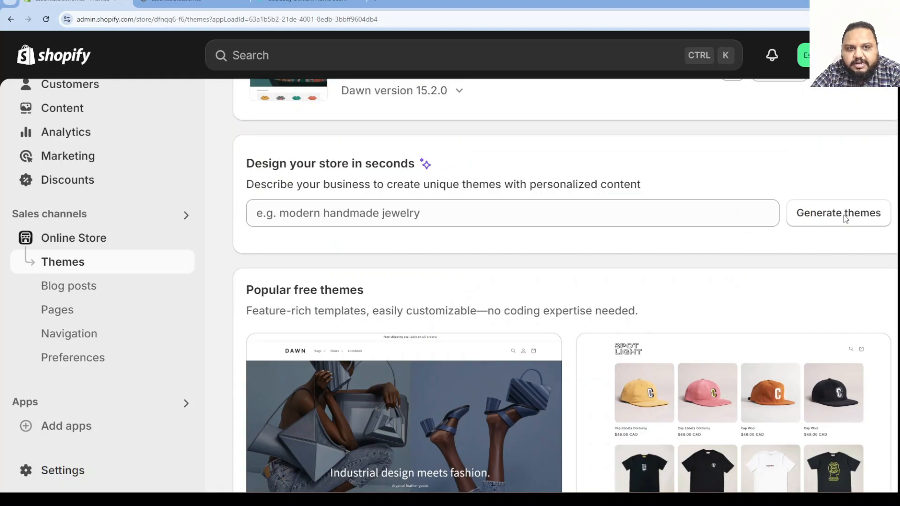
scroll(846, 219, "down", 8)
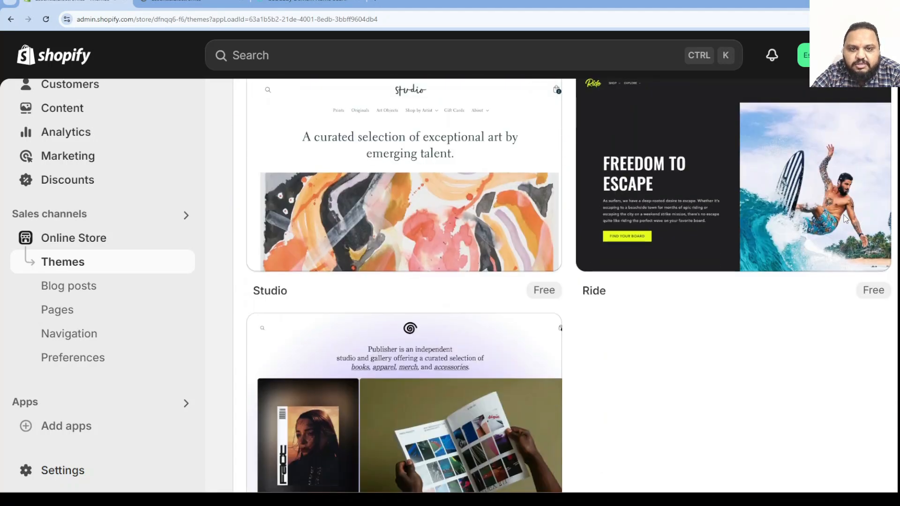
scroll(472, 258, "up", 15)
scroll(472, 258, "up", 15)
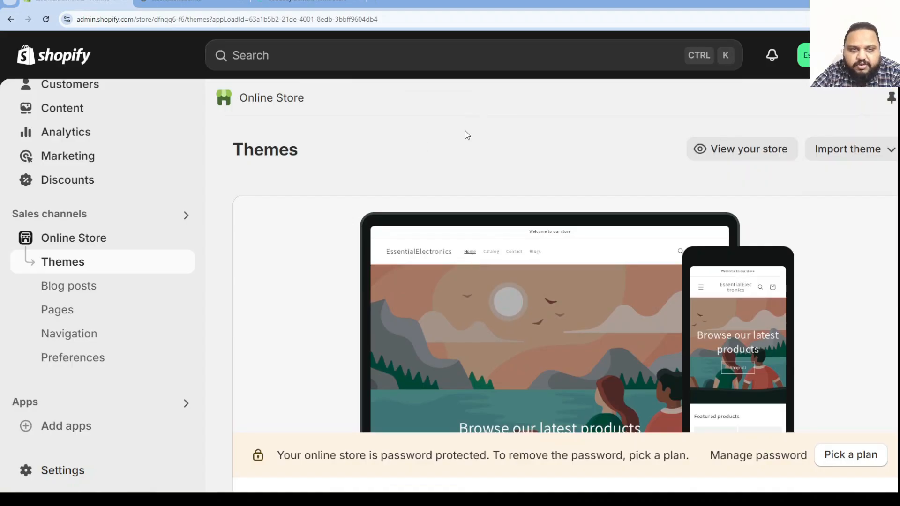
Step: Start a new product and title it "Noise Free Keyboard"
scroll(93, 211, "up", 3)
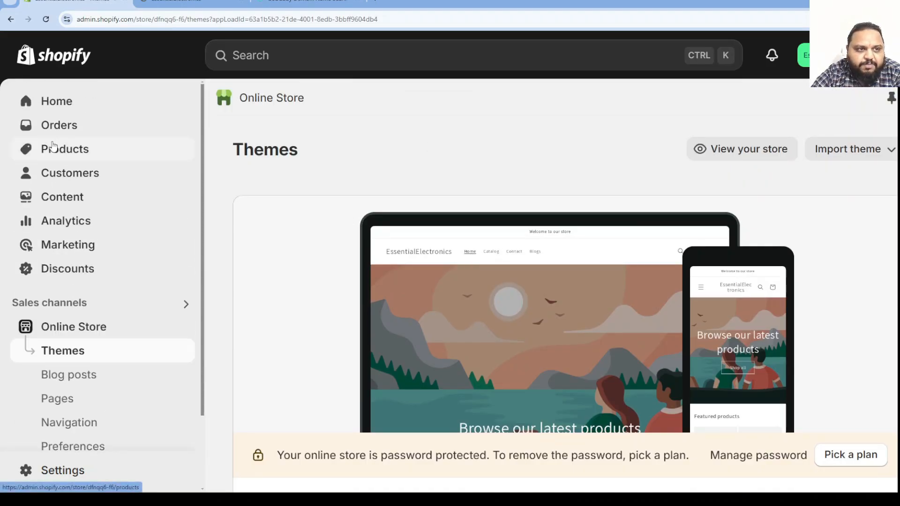
left_click(54, 151)
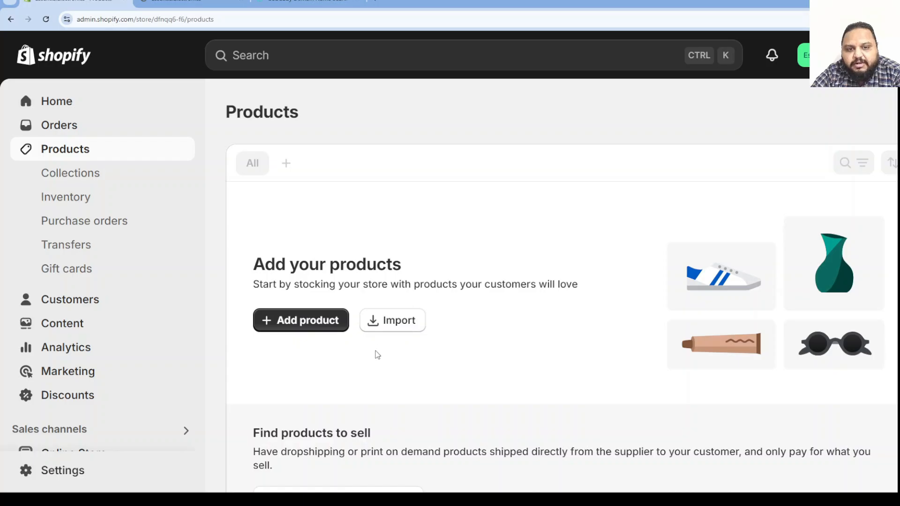
scroll(394, 340, "down", 1)
left_click(313, 291)
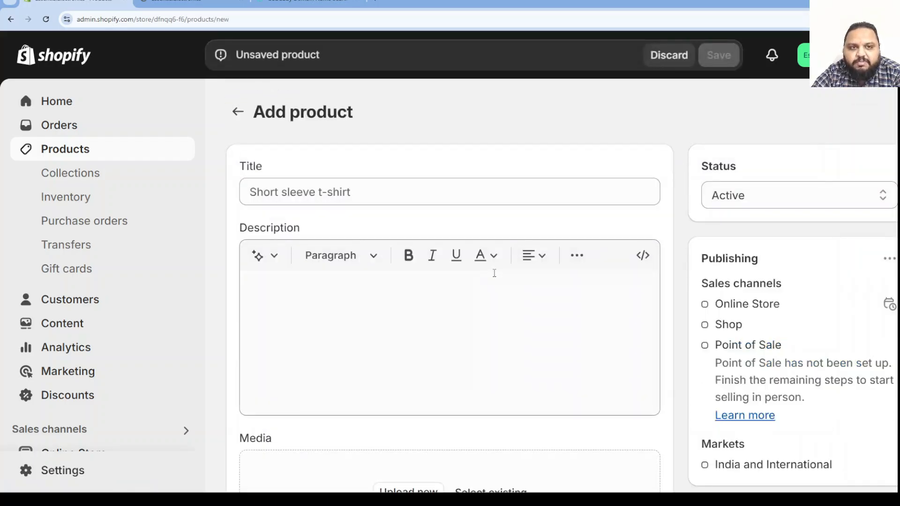
left_click(307, 195)
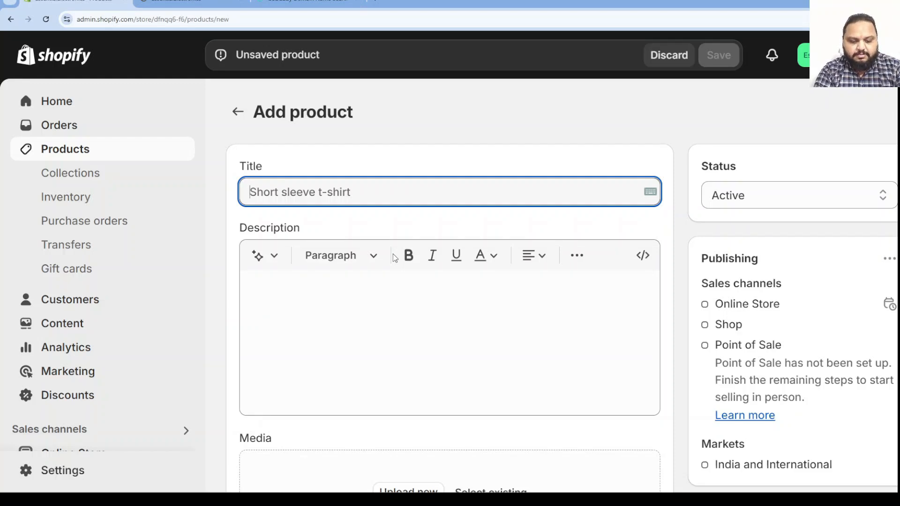
type("Noise Free Keyboard")
Step: Enter the product description "Absolutely silent and rechargeable keywboard for your office."
left_click(406, 314)
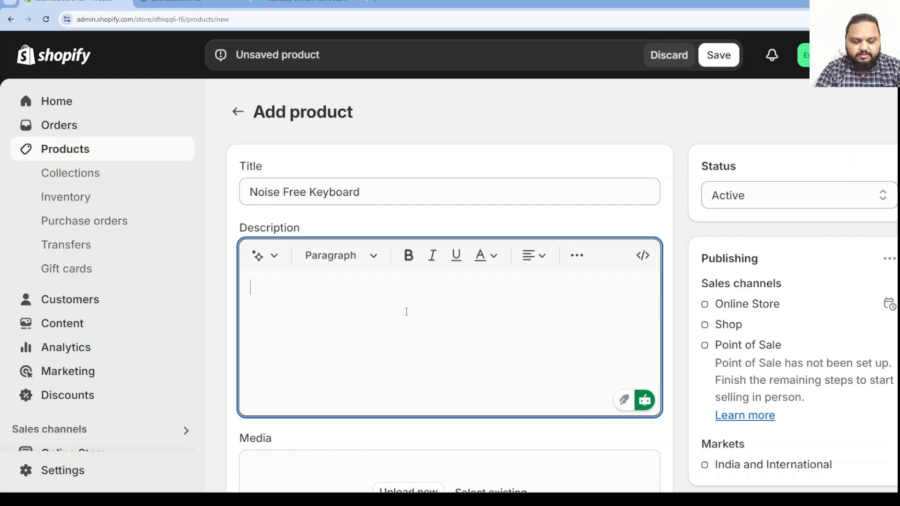
type("N")
key("BackSpace")
type("Absolu")
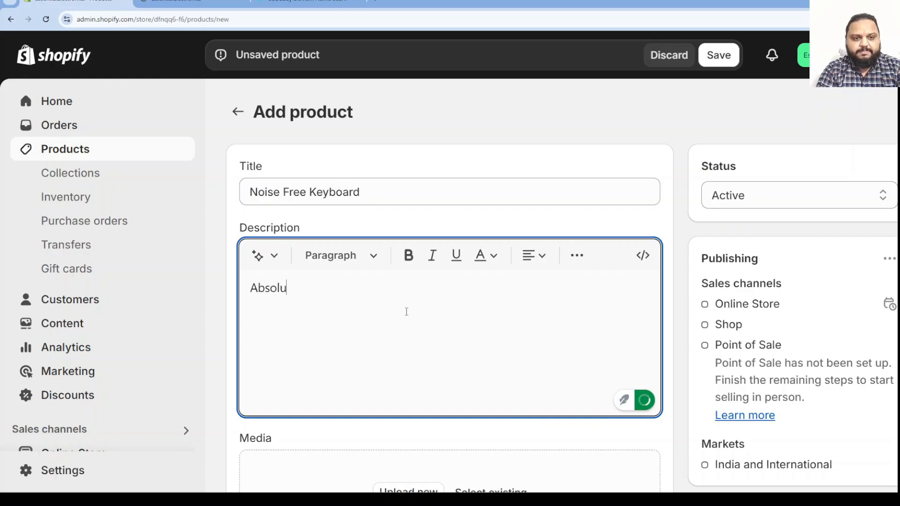
type("tely silent and rechrag")
key("BackSpace")
key("BackSpace")
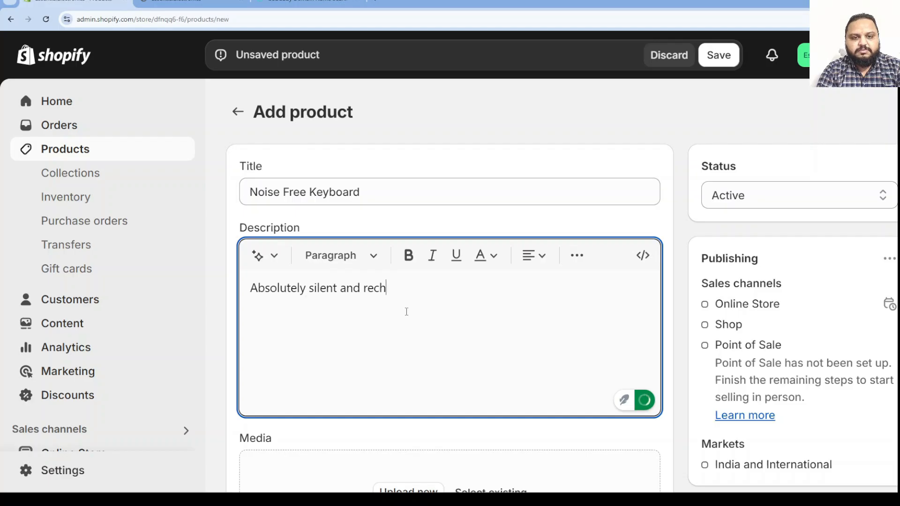
type("geable")
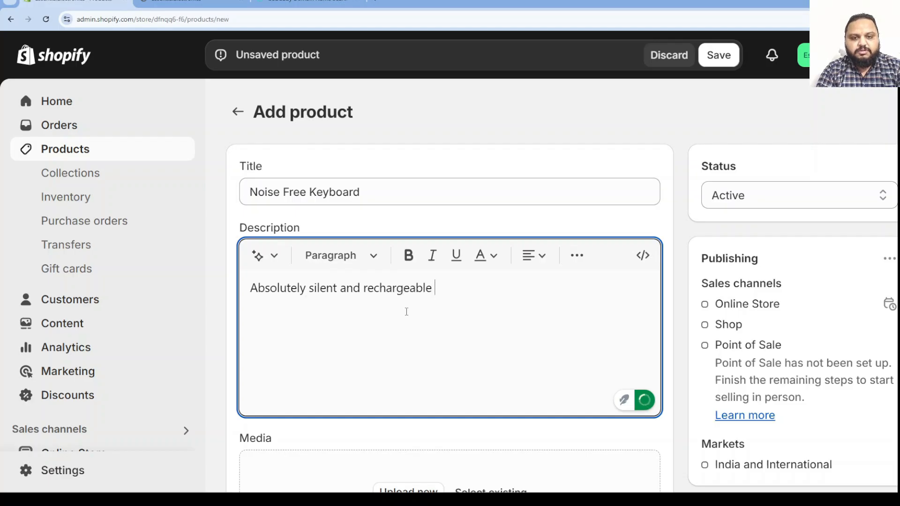
type(" keywbor")
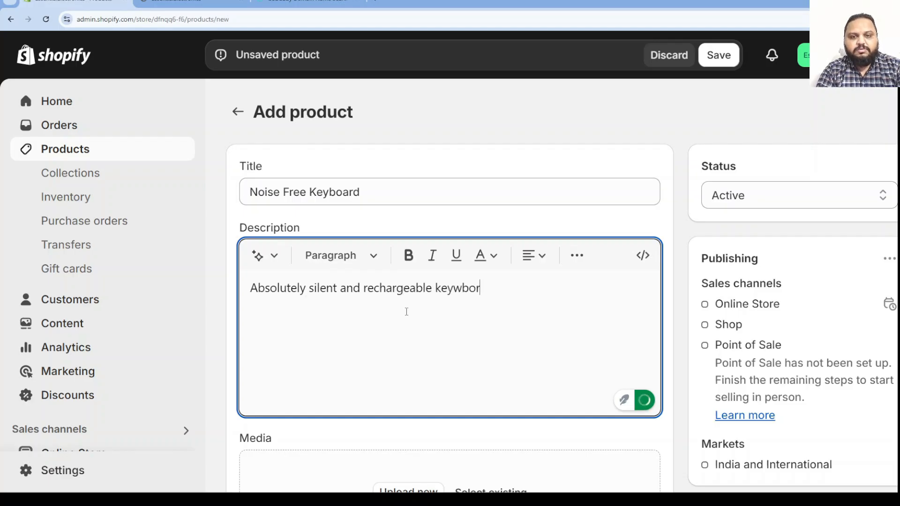
key("BackSpace")
type("ard for ")
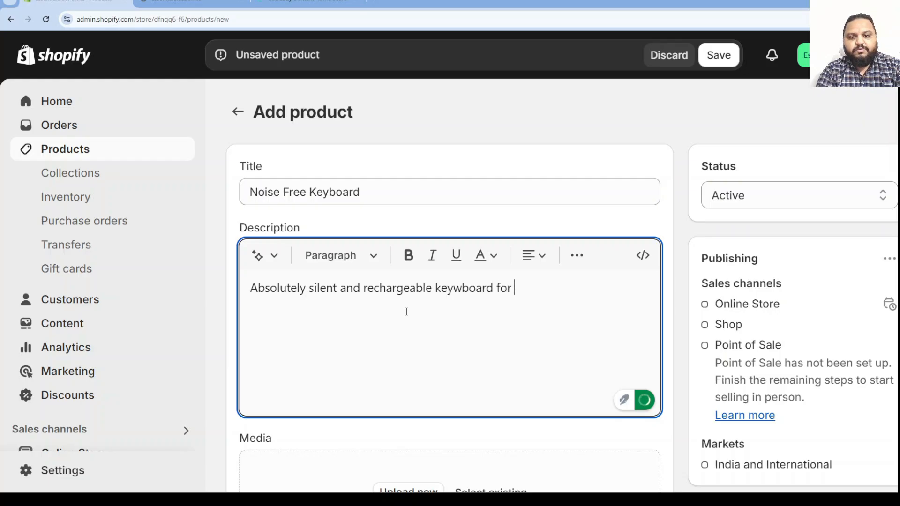
type("your office.")
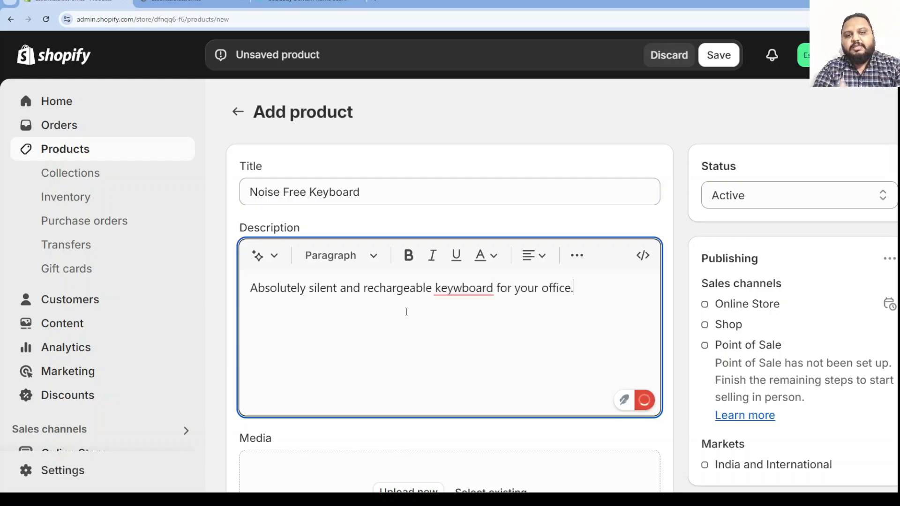
Step: Upload an image from the Downloads folder as the product's media
scroll(406, 312, "down", 4)
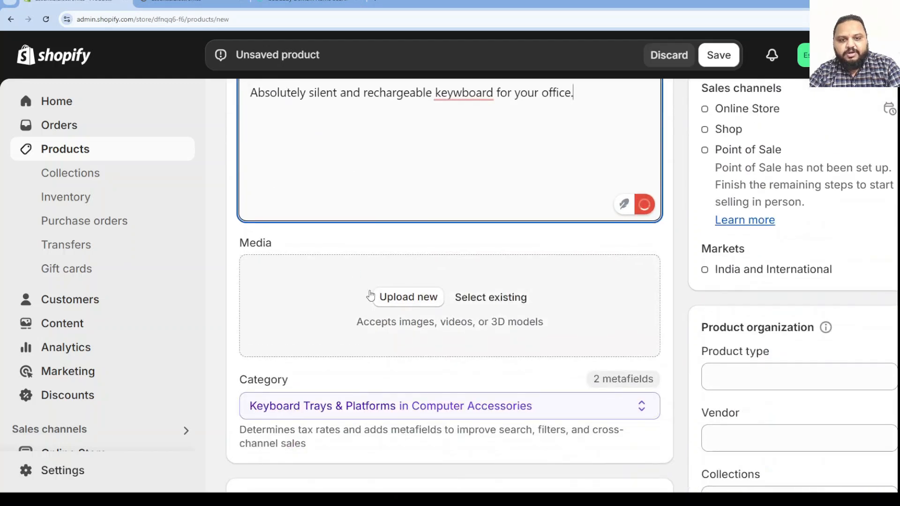
left_click(409, 303)
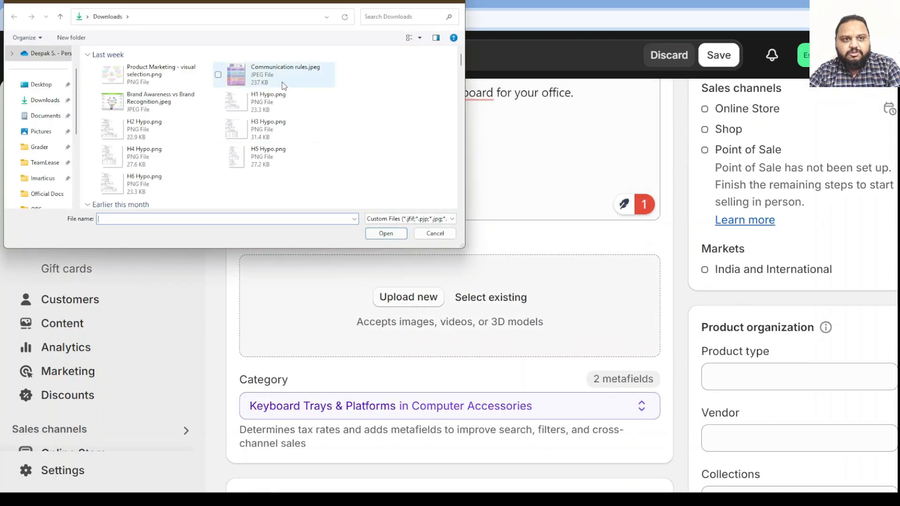
scroll(305, 168, "down", 10)
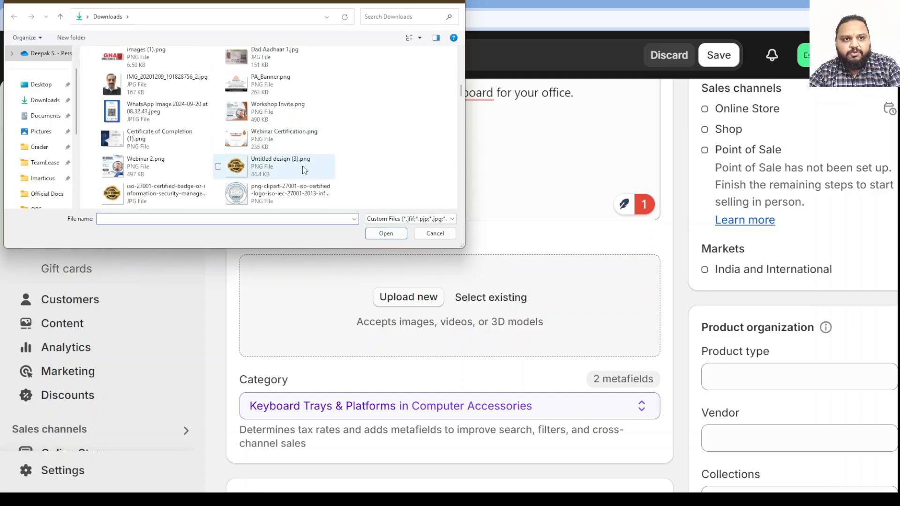
scroll(307, 161, "down", 5)
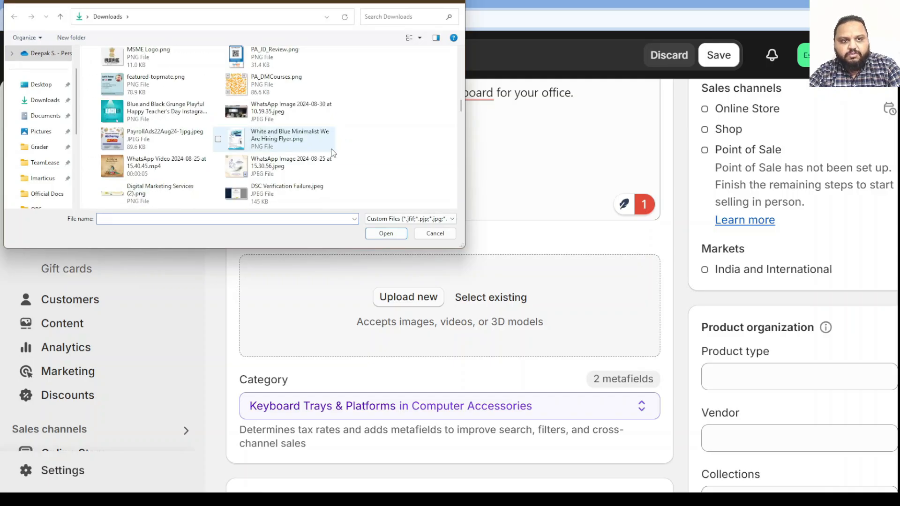
scroll(333, 153, "down", 5)
scroll(333, 153, "down", 5)
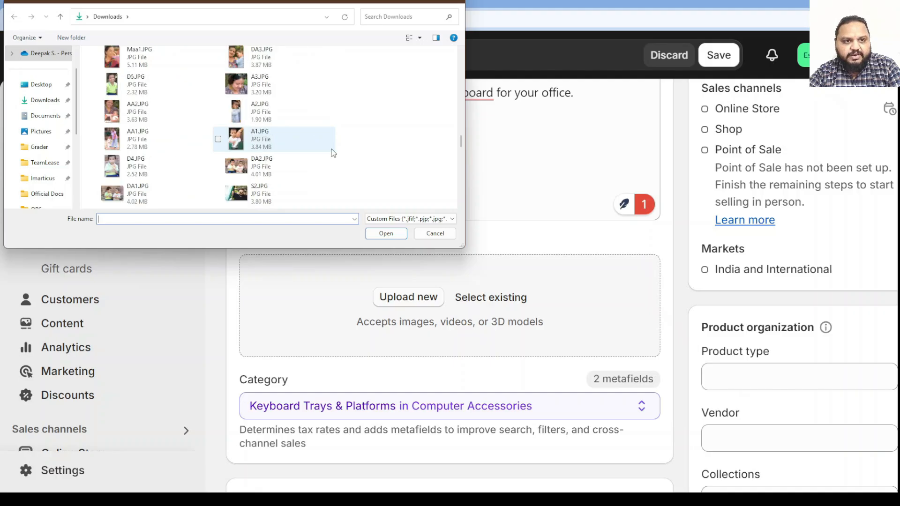
scroll(333, 153, "down", 5)
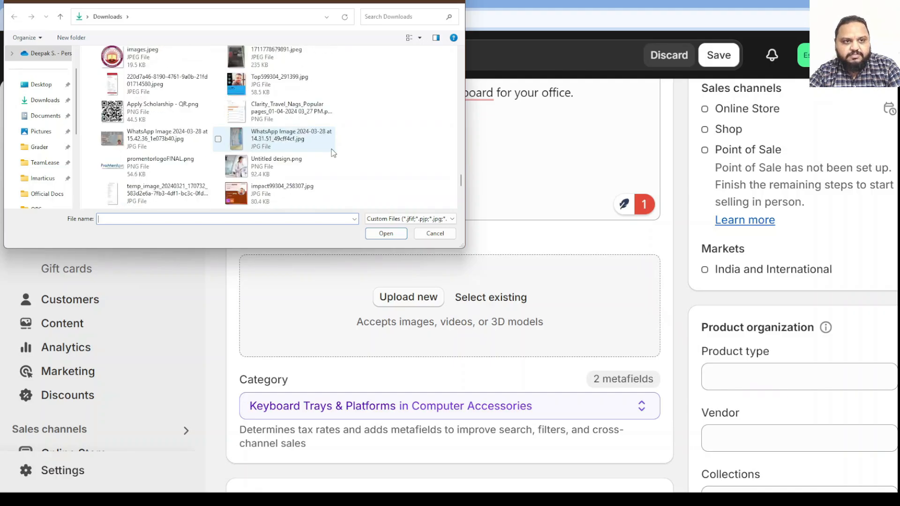
double_click(333, 153)
Step: Set the product category to Computer Accessory Sets within Computer Accessories
scroll(508, 342, "down", 5)
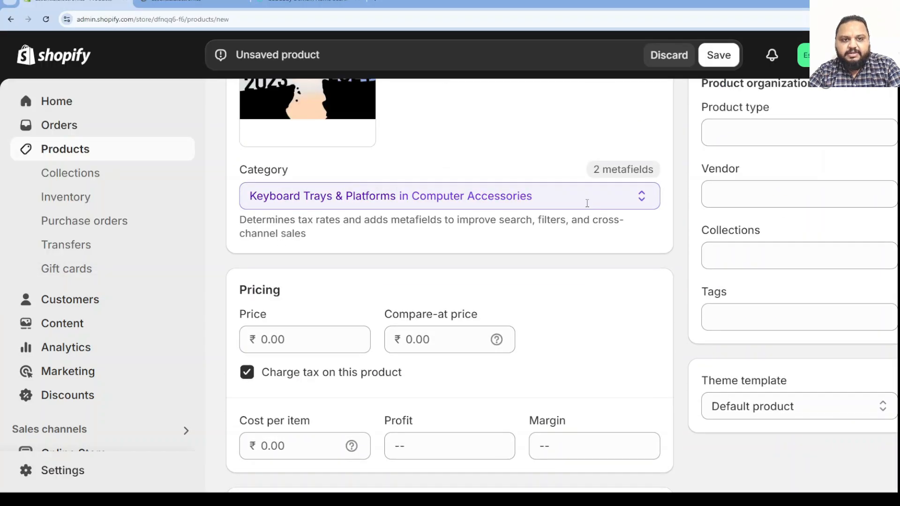
left_click(633, 200)
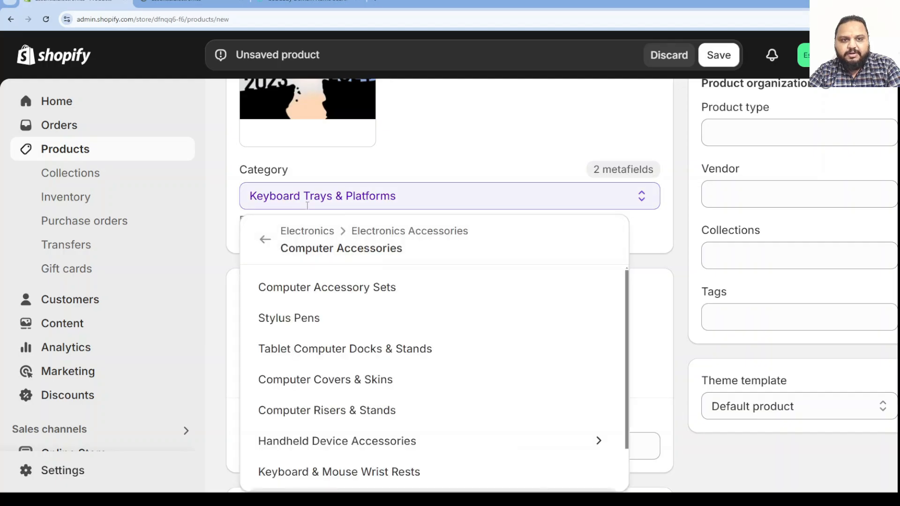
left_click(353, 291)
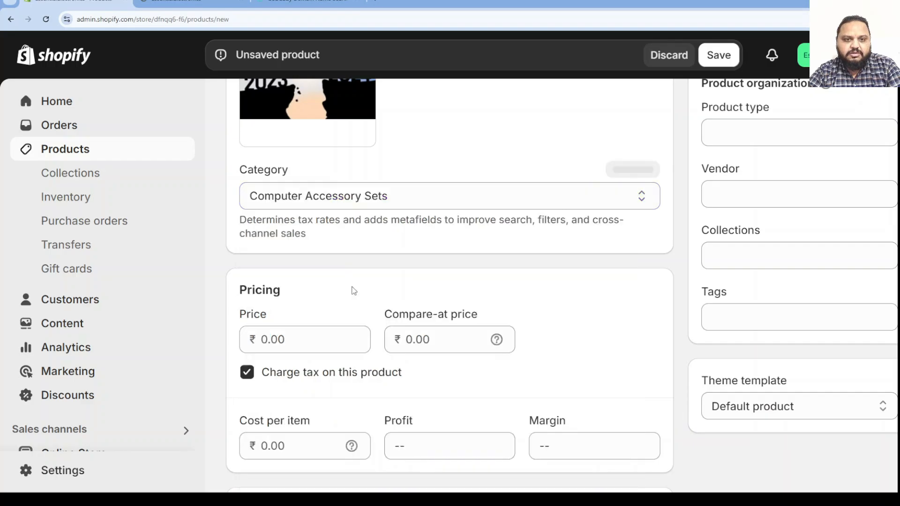
Step: Set the product's price to ₹599 with tax charged on it
scroll(538, 286, "down", 2)
scroll(538, 285, "down", 1)
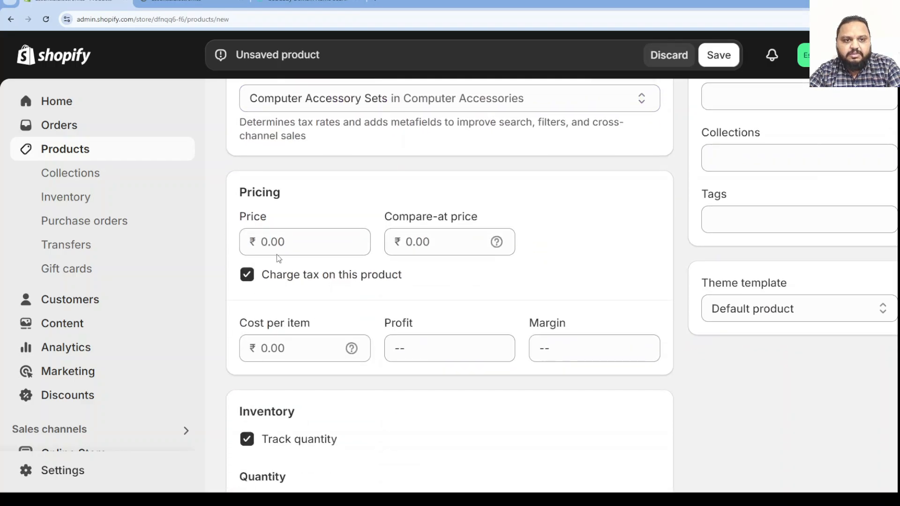
left_click(267, 244)
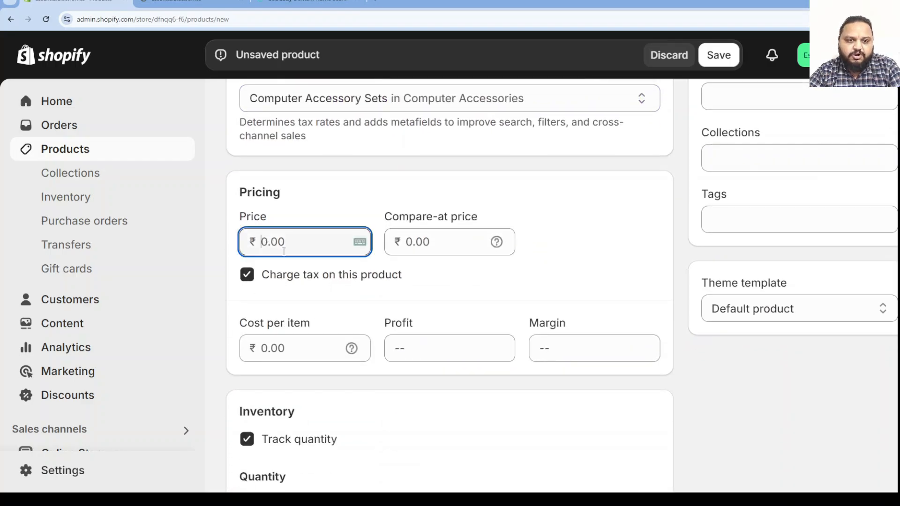
type("599")
left_click(564, 225)
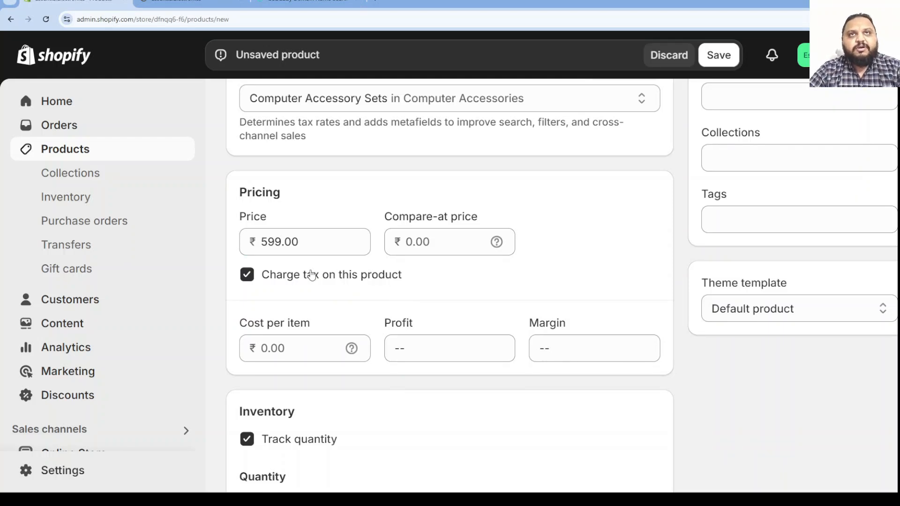
left_click(312, 276)
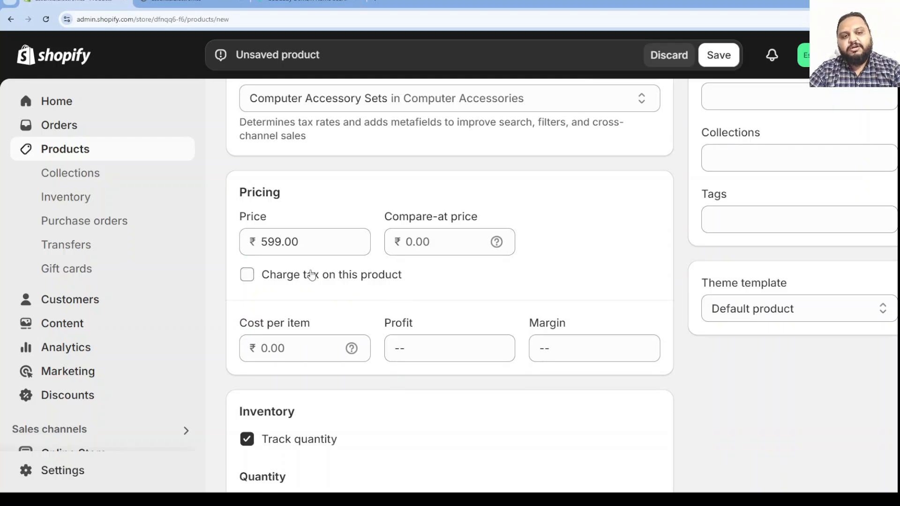
left_click(311, 276)
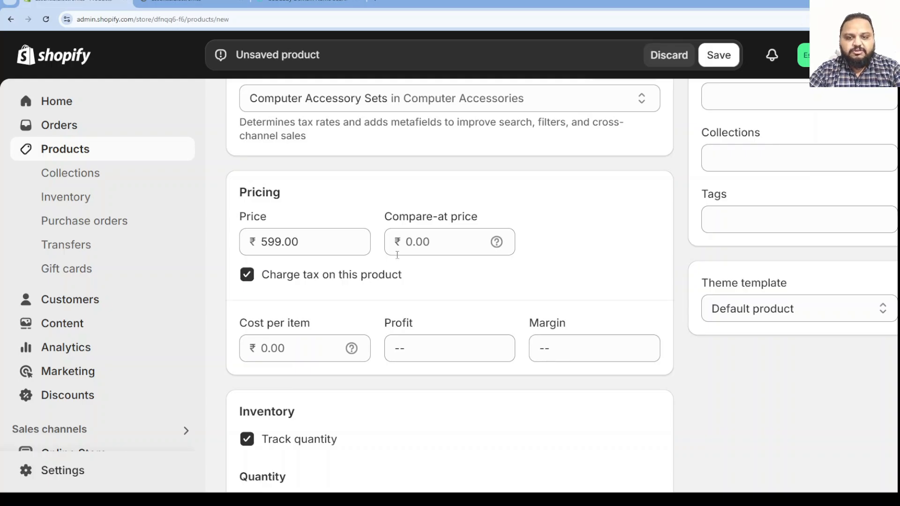
Step: Set the inventory quantity at Shop location to 2
scroll(415, 324, "down", 2)
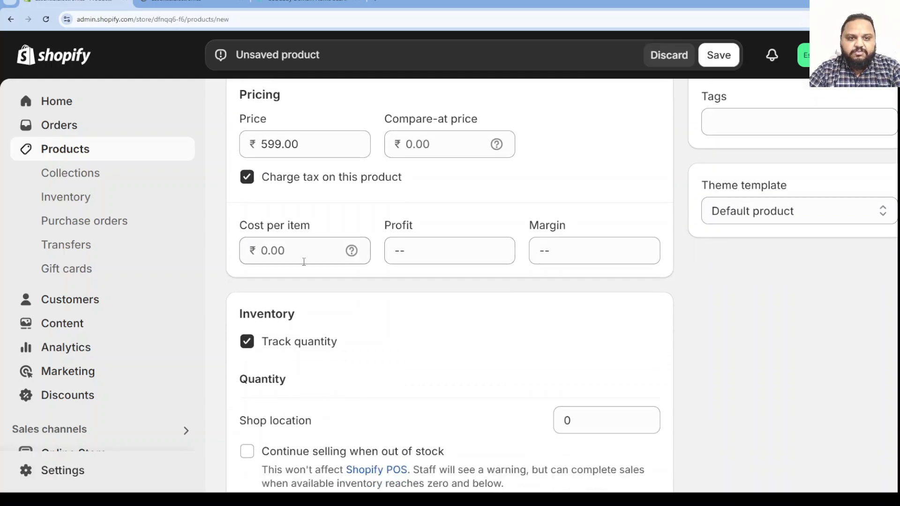
scroll(372, 331, "down", 4)
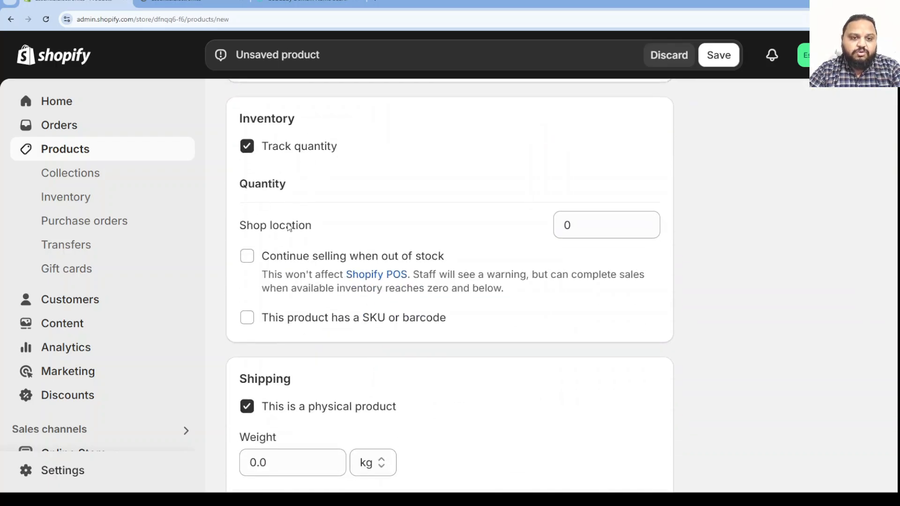
left_click(604, 223)
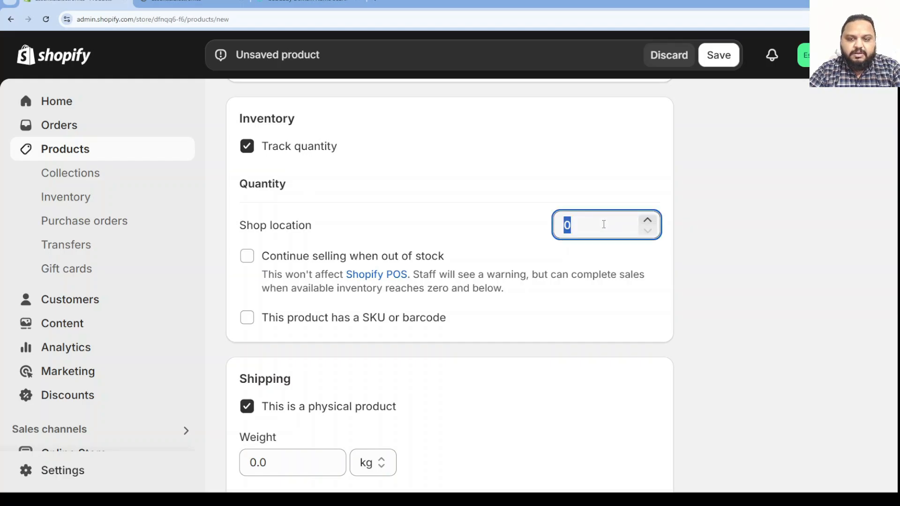
type("1")
key("BackSpace")
type("2")
left_click(541, 201)
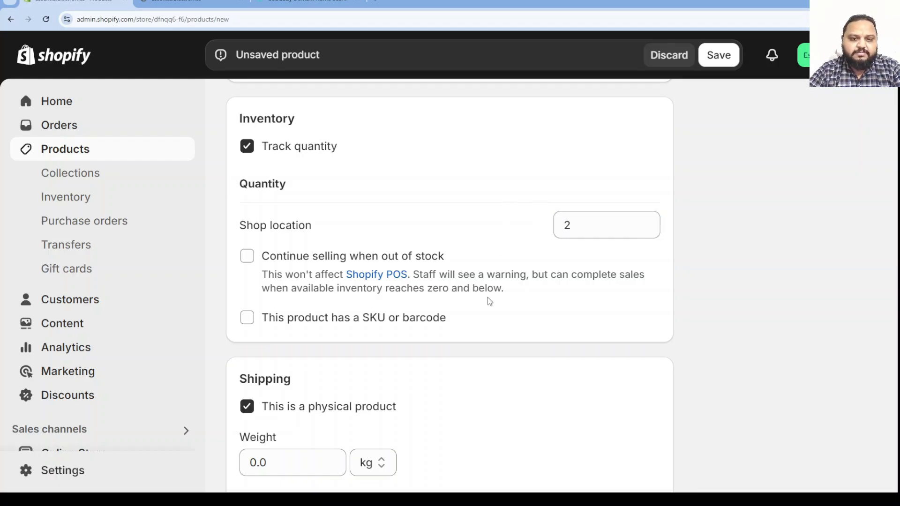
scroll(483, 307, "down", 4)
scroll(472, 308, "up", 2)
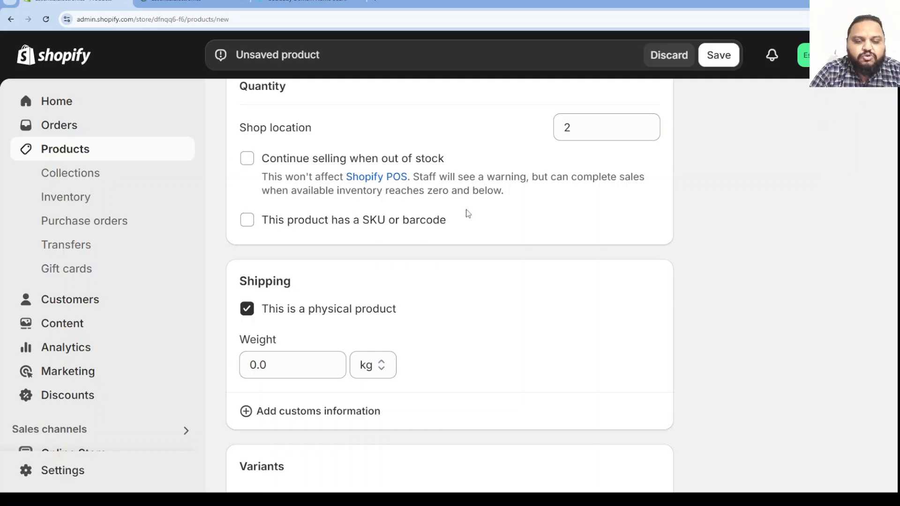
left_click(247, 222)
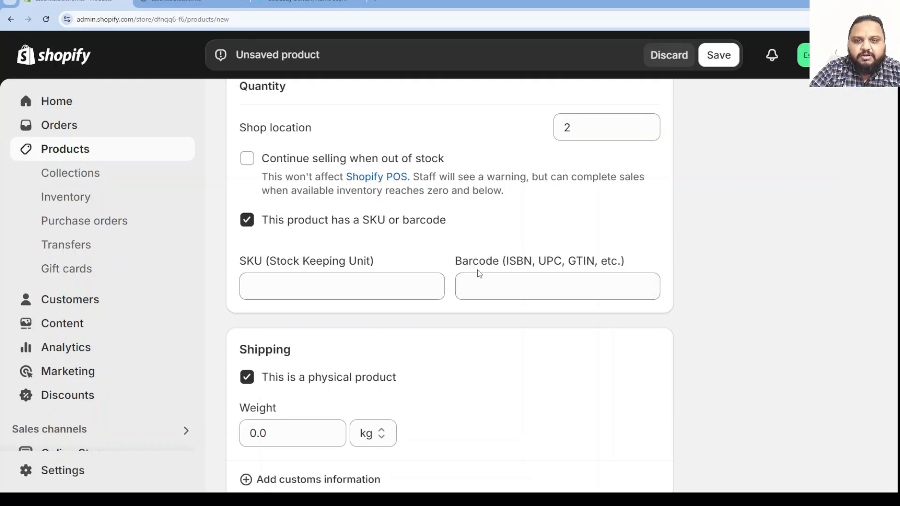
left_click(247, 220)
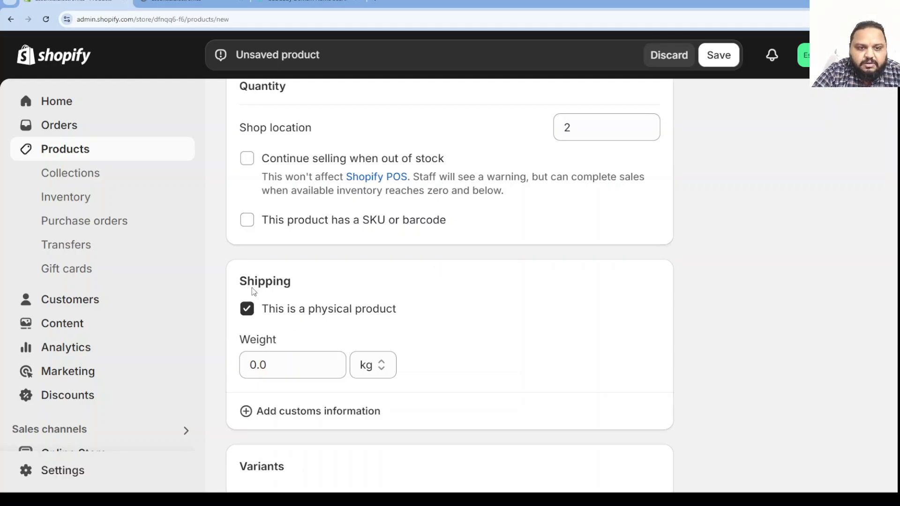
Step: Set the product's shipping weight to 400 g
scroll(347, 307, "down", 3)
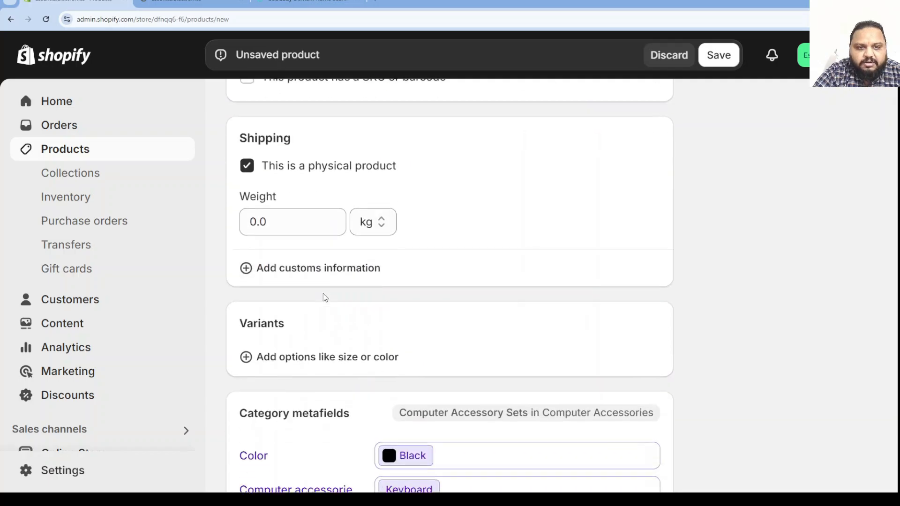
left_click(282, 217)
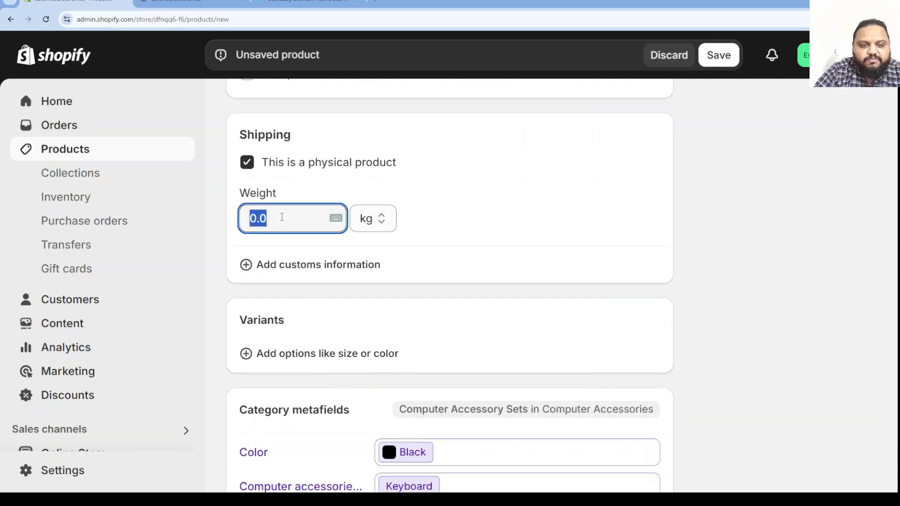
type("400")
left_click(373, 218)
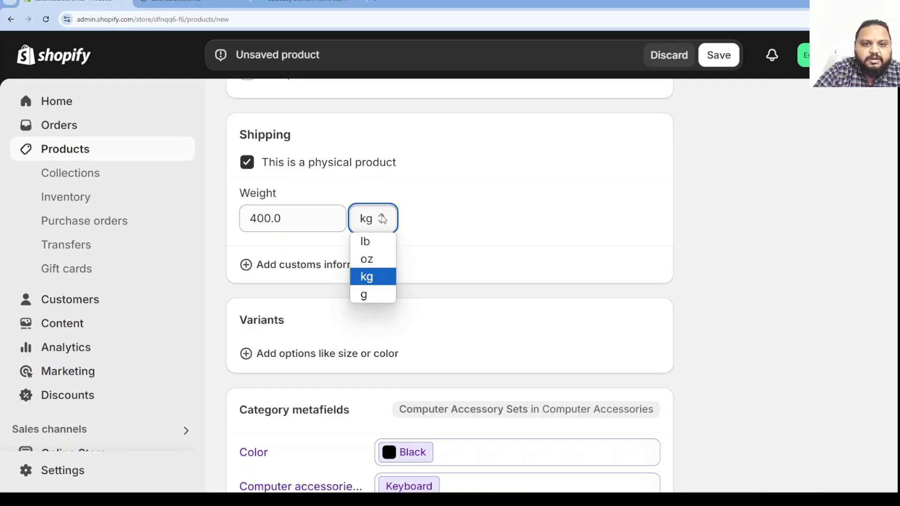
left_click(384, 295)
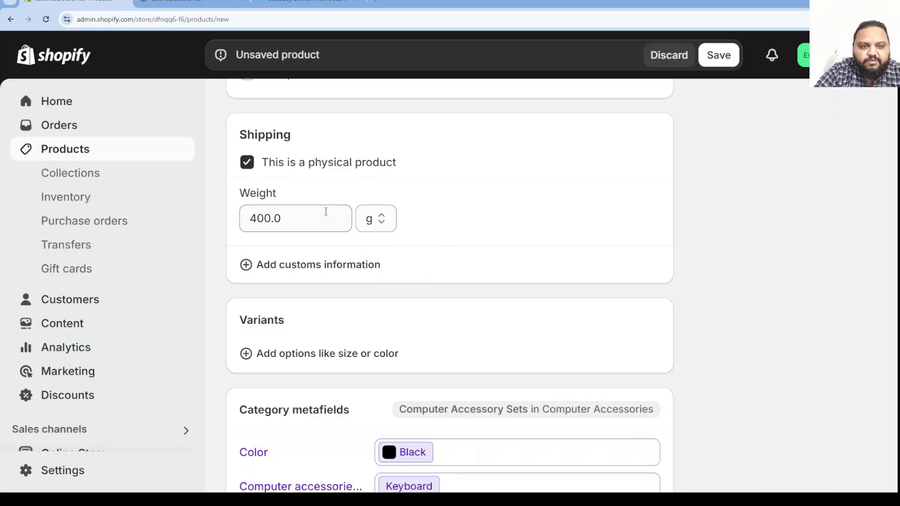
Step: Add Color as a variant option for the product with the value Black
scroll(486, 287, "down", 3)
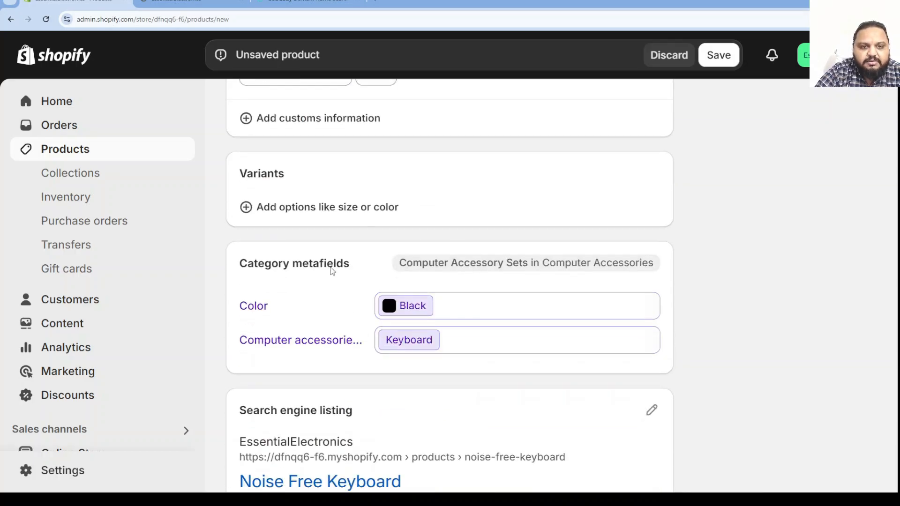
left_click(301, 213)
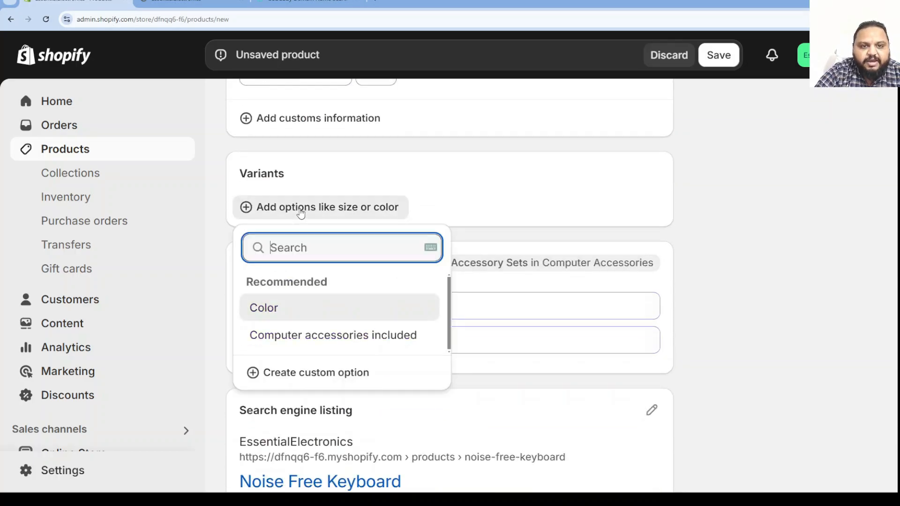
left_click(272, 311)
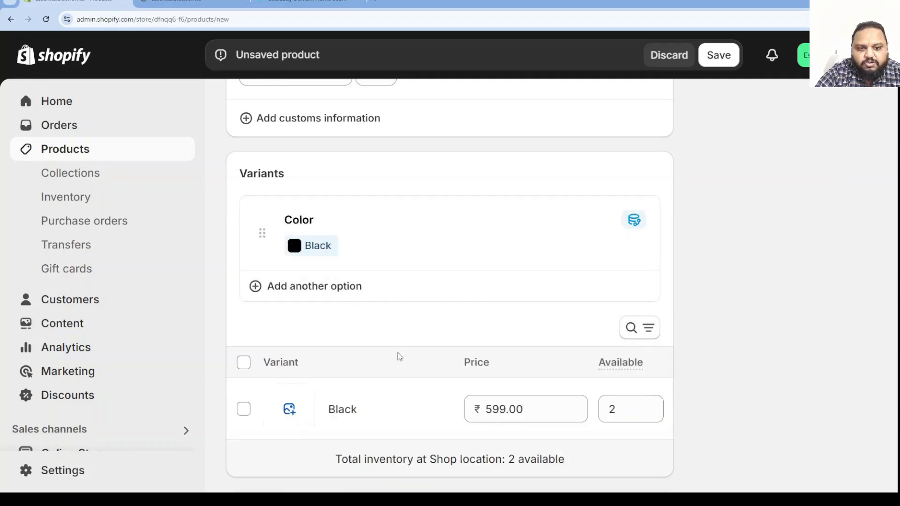
Step: Add Blue, Clear, Navy and Red to the product's Color variant option and finish editing it
scroll(433, 282, "down", 2)
scroll(432, 282, "up", 2)
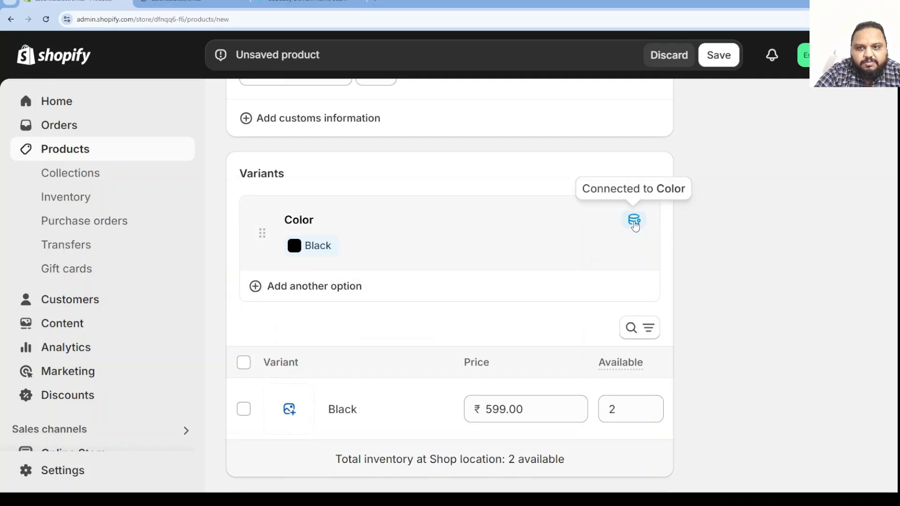
left_click(321, 287)
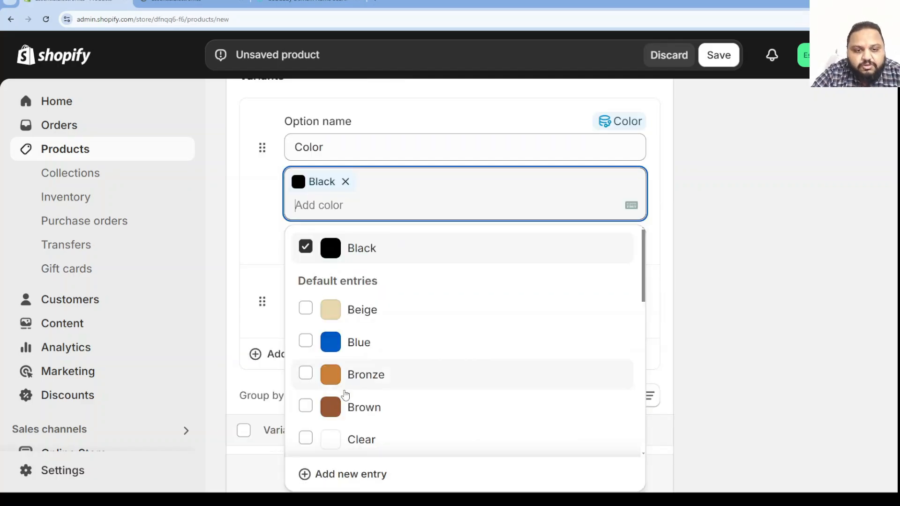
left_click(305, 345)
left_click(304, 438)
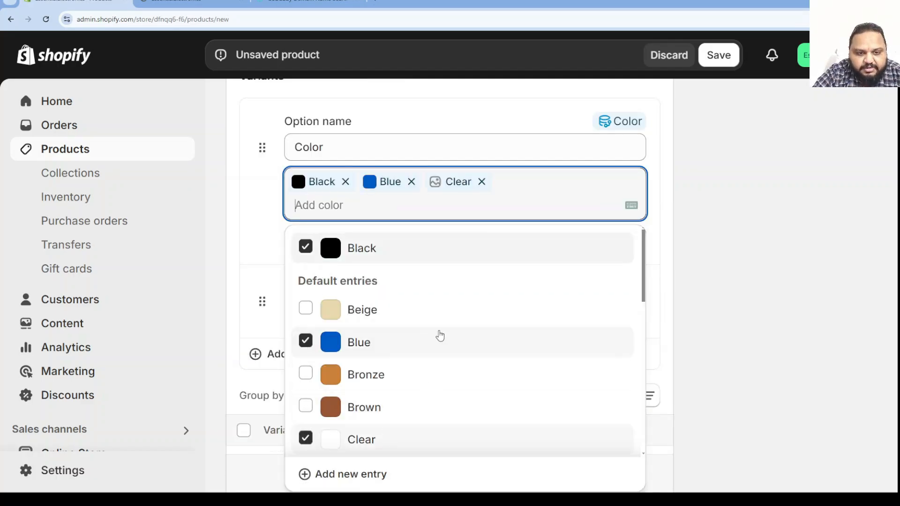
scroll(439, 331, "down", 4)
left_click(305, 374)
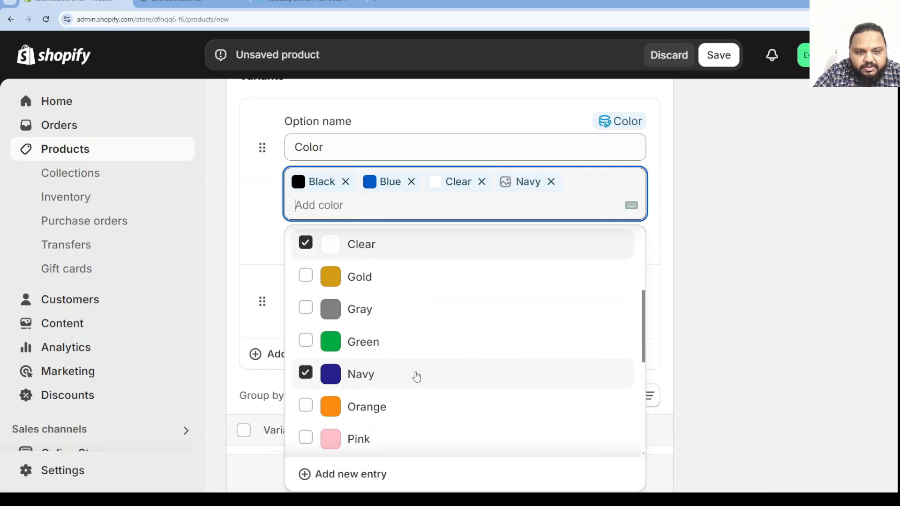
scroll(403, 371, "down", 5)
left_click(306, 259)
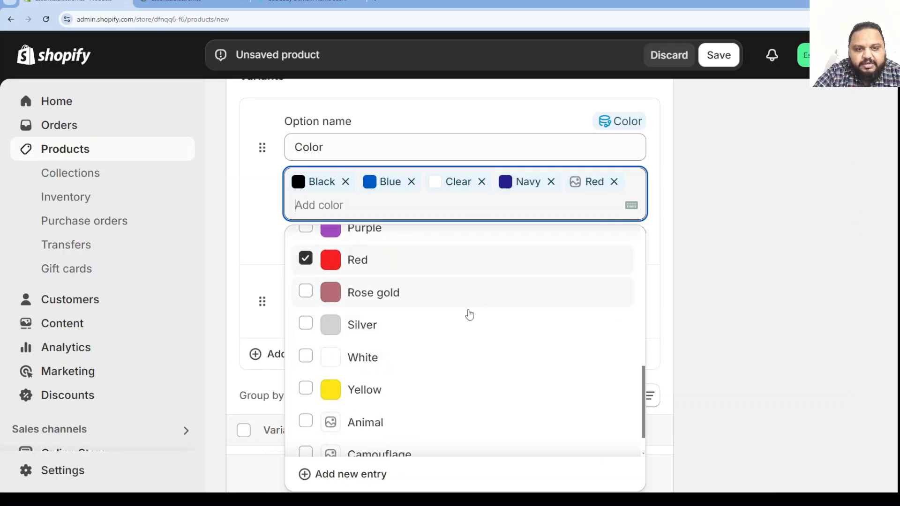
left_click(706, 247)
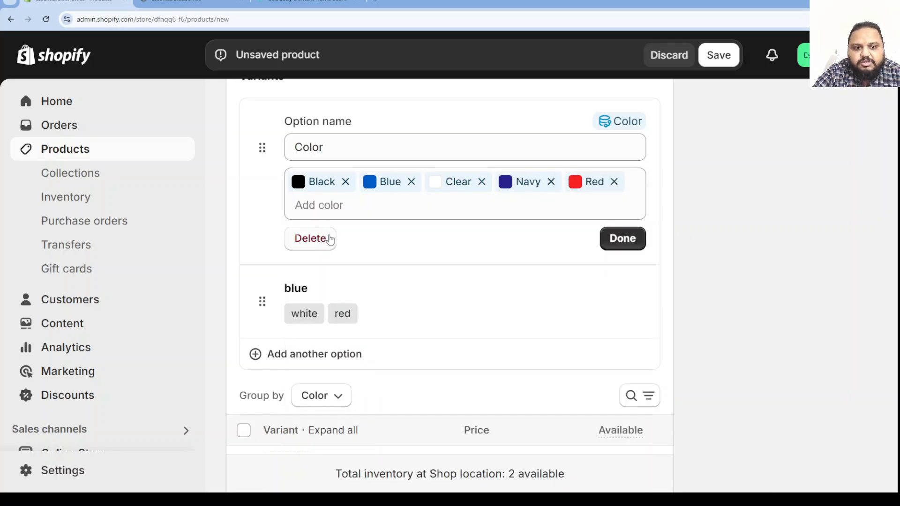
left_click(622, 238)
Step: Rename the second variant option to Wired and replace its values with Wired and Wireless
left_click(396, 199)
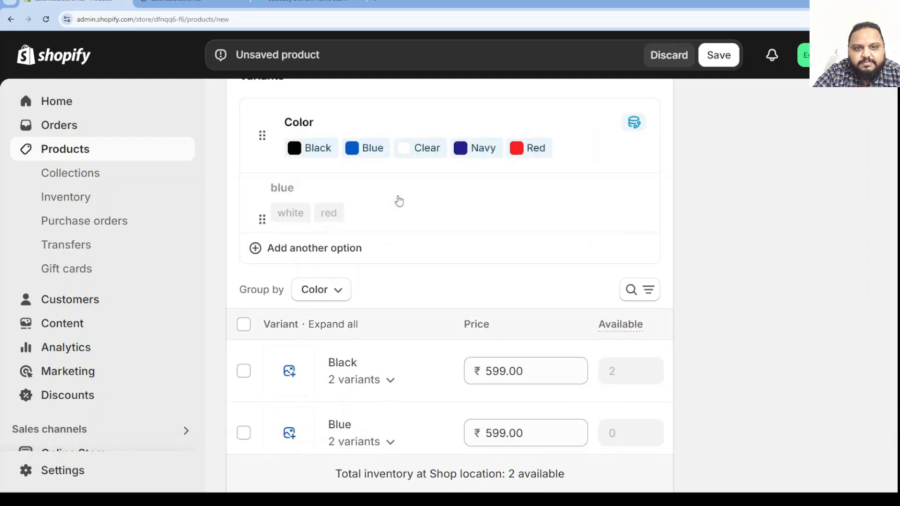
double_click(280, 223)
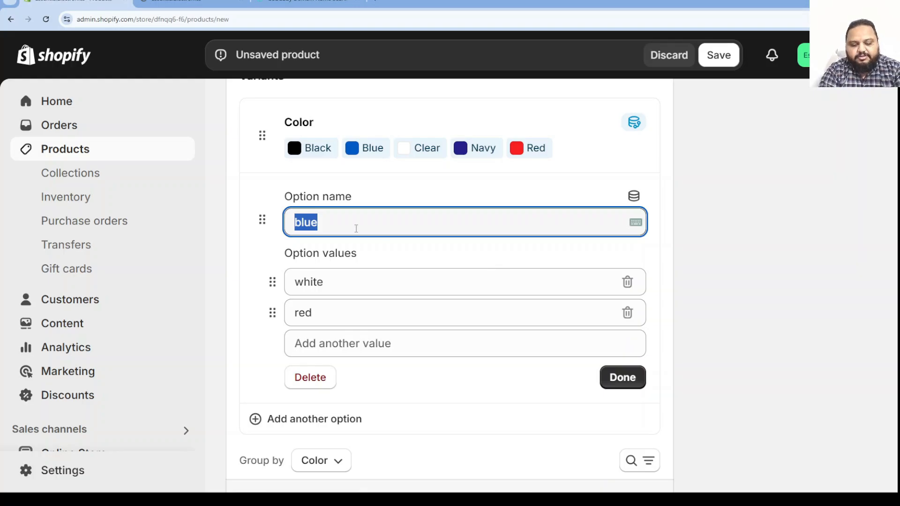
type("Wired")
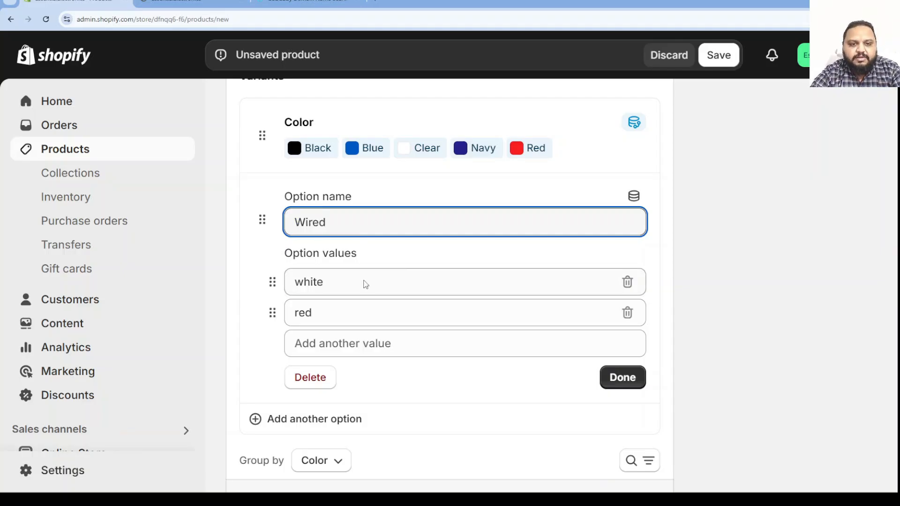
key("Tab")
type("Wired")
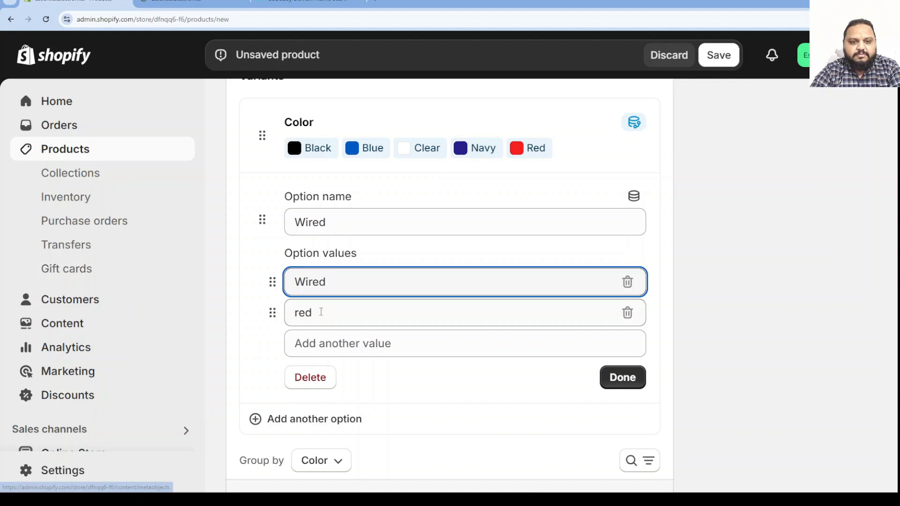
key("Tab")
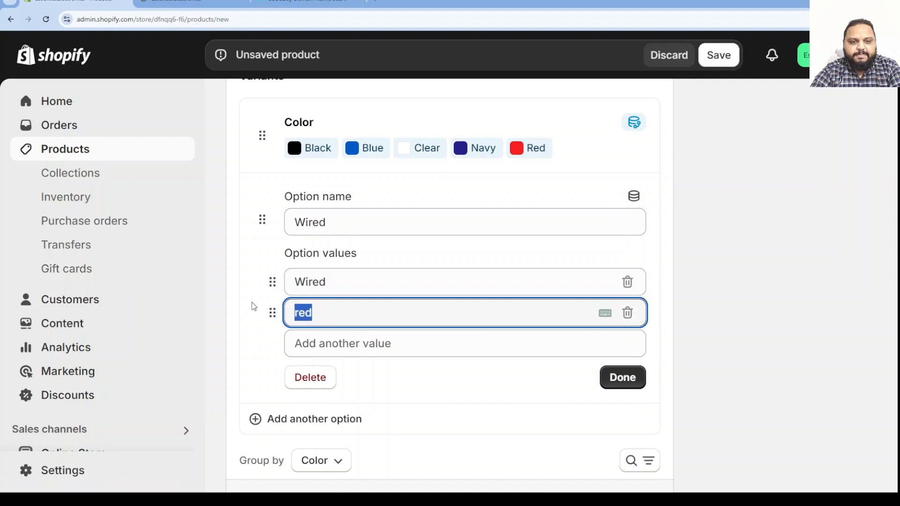
type("Wireless")
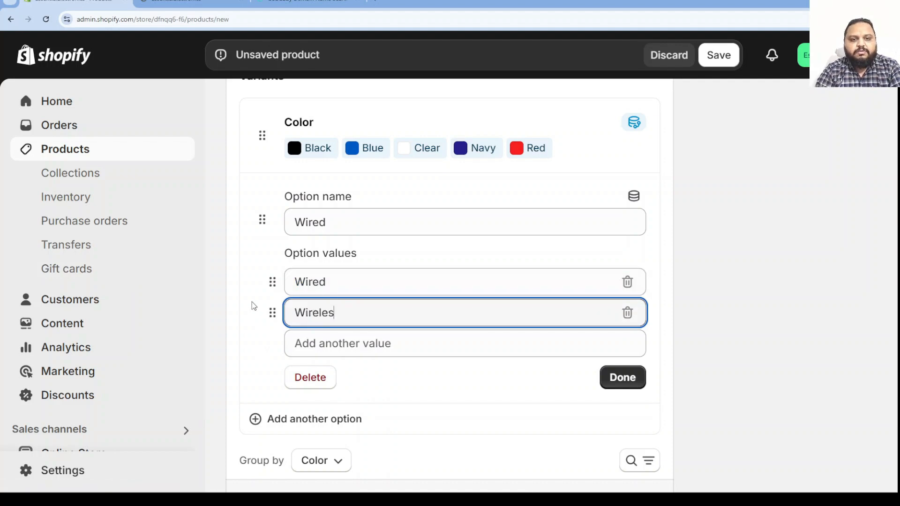
left_click(623, 377)
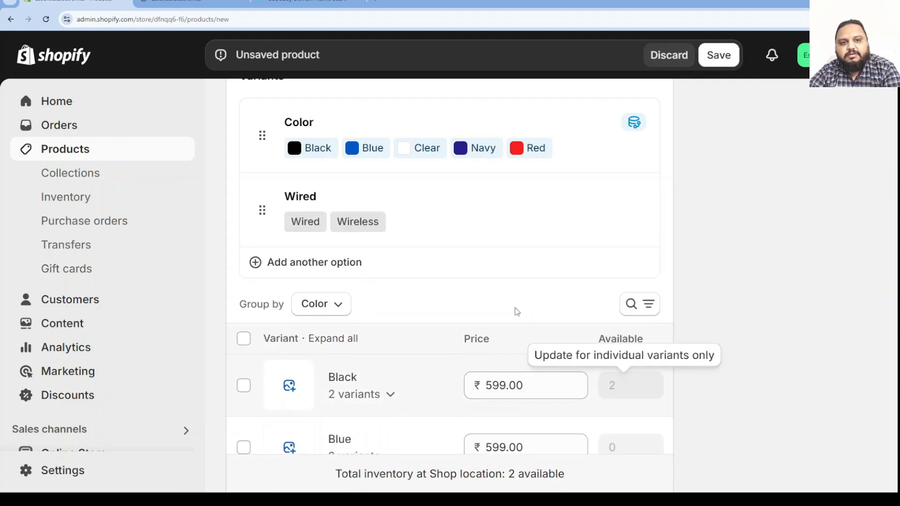
Step: Review the variants, metafields and other details of the Noise Free Keyboard and save the new product
scroll(392, 235, "down", 4)
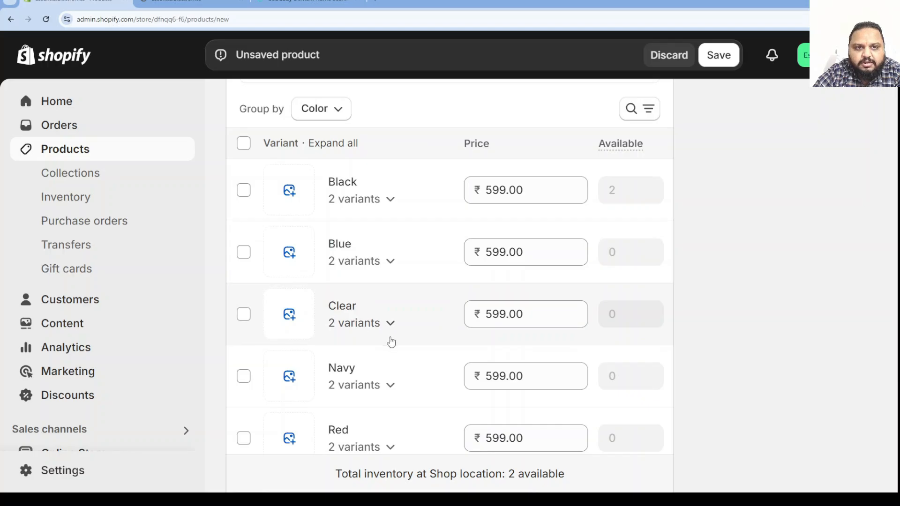
scroll(396, 315, "down", 5)
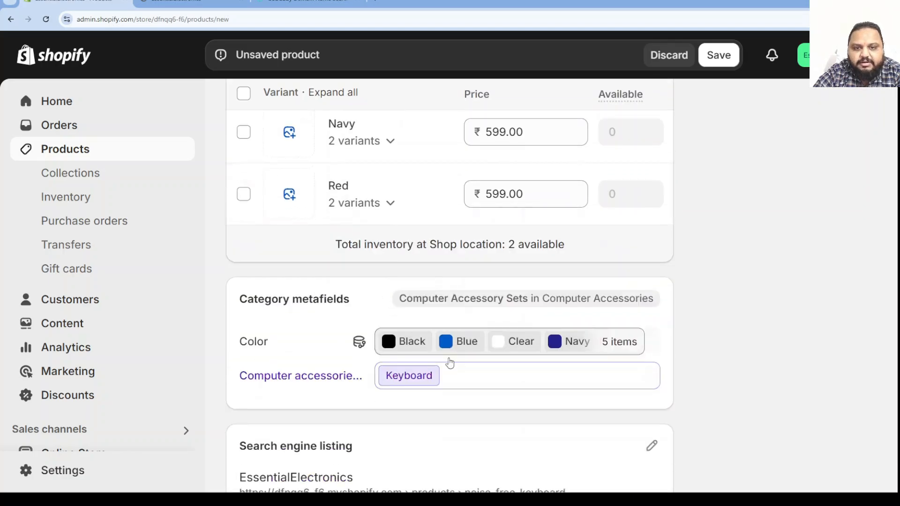
scroll(620, 240, "down", 1)
scroll(621, 239, "down", 2)
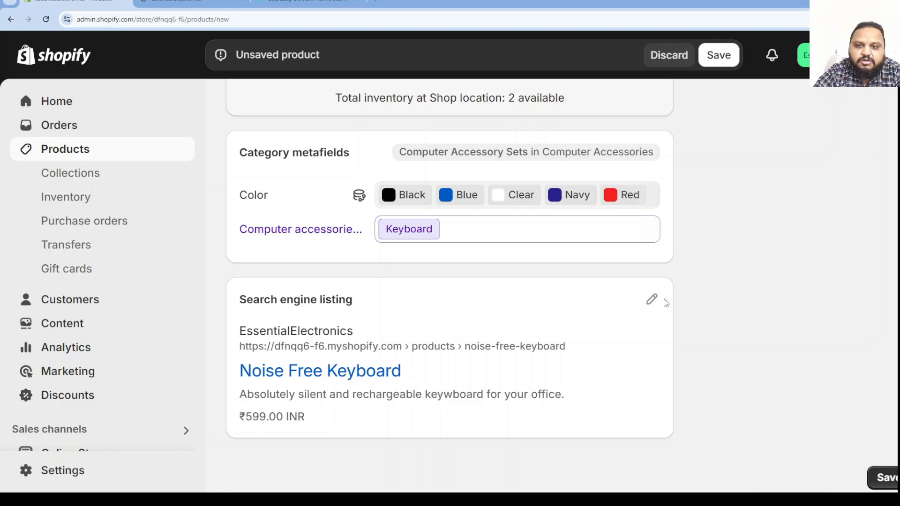
scroll(750, 346, "up", 15)
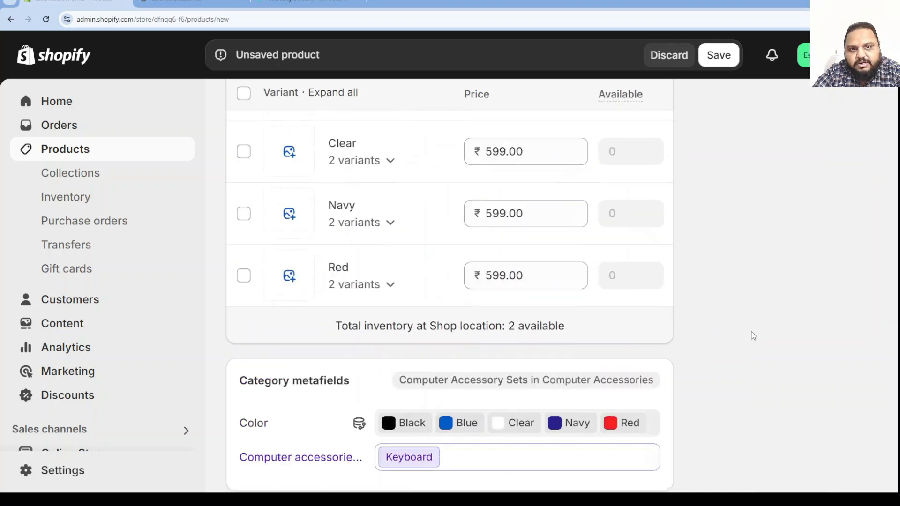
scroll(754, 335, "up", 7)
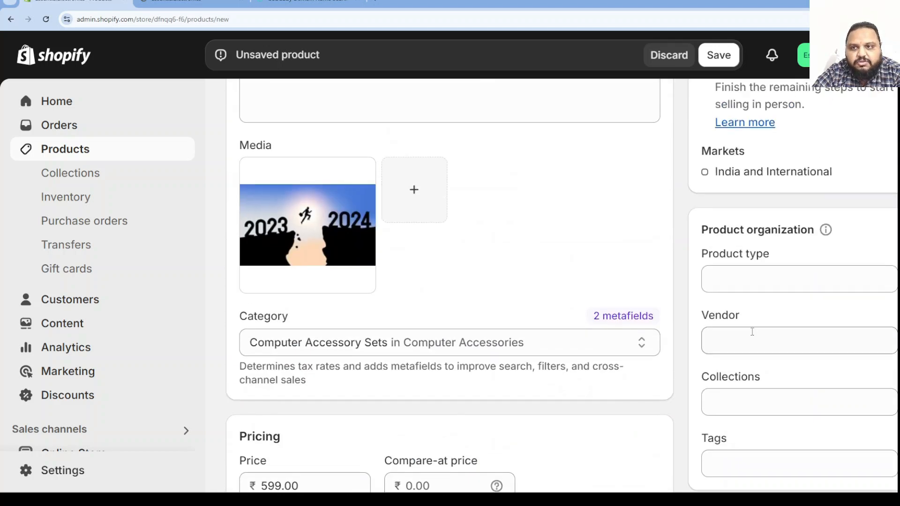
scroll(802, 319, "down", 3)
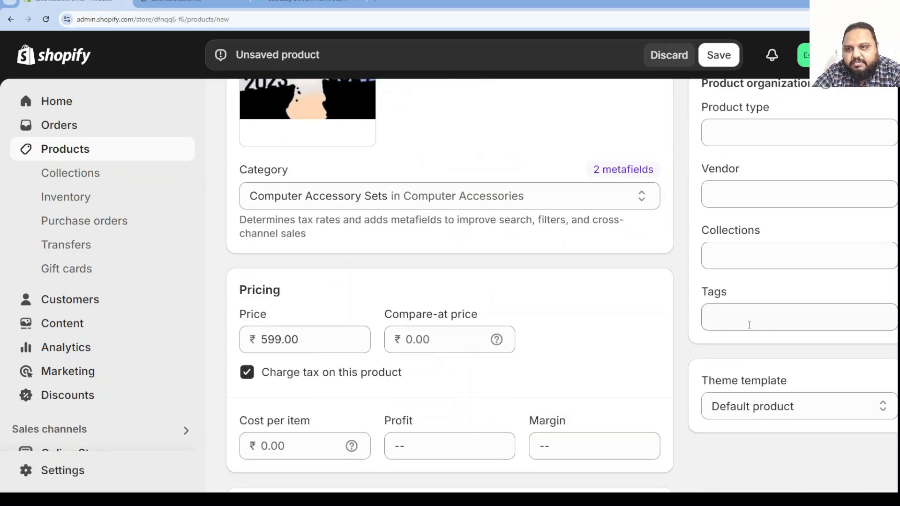
scroll(749, 325, "up", 10)
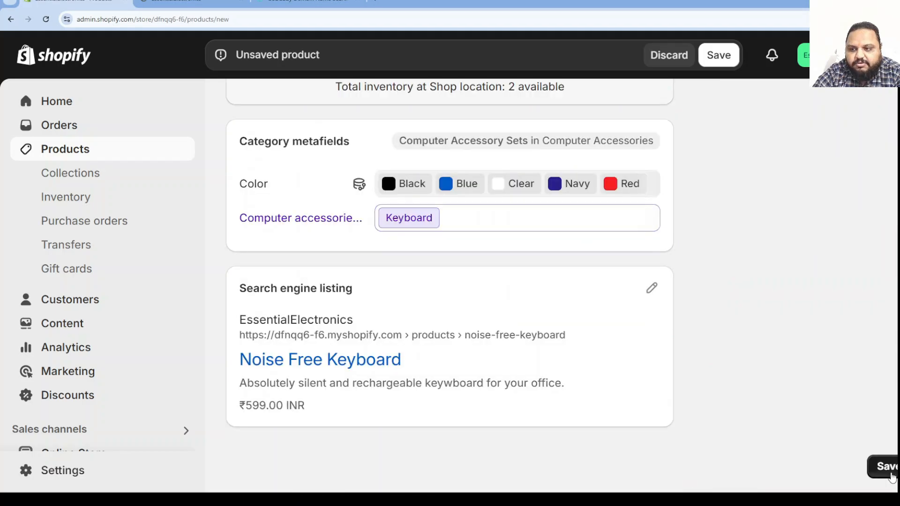
left_click(889, 473)
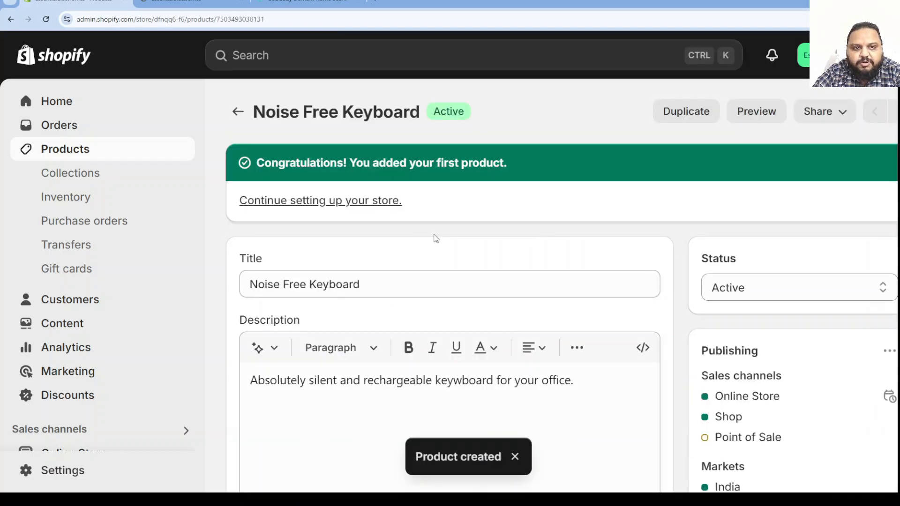
Step: Check the Noise Free Keyboard page with its Wireless and Clear variants on the reloaded storefront, and view the Blogs page
left_click(188, 2)
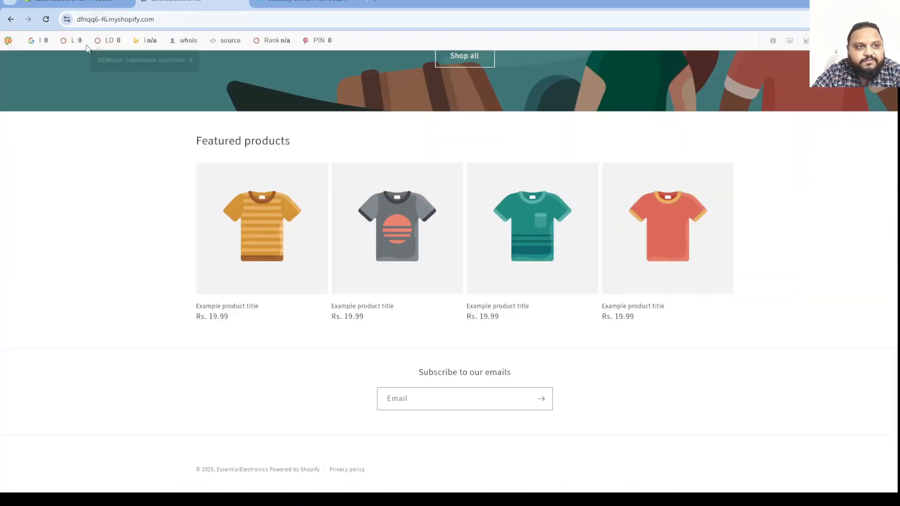
left_click(45, 19)
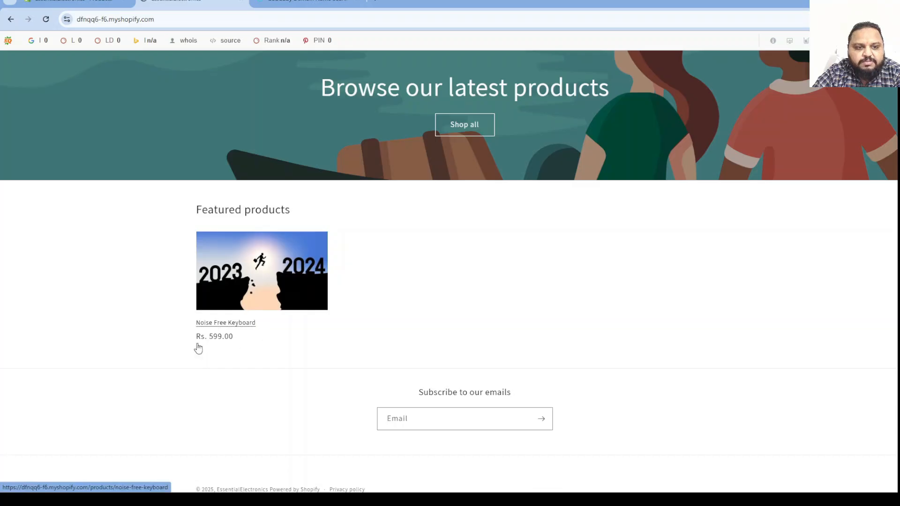
left_click(271, 278)
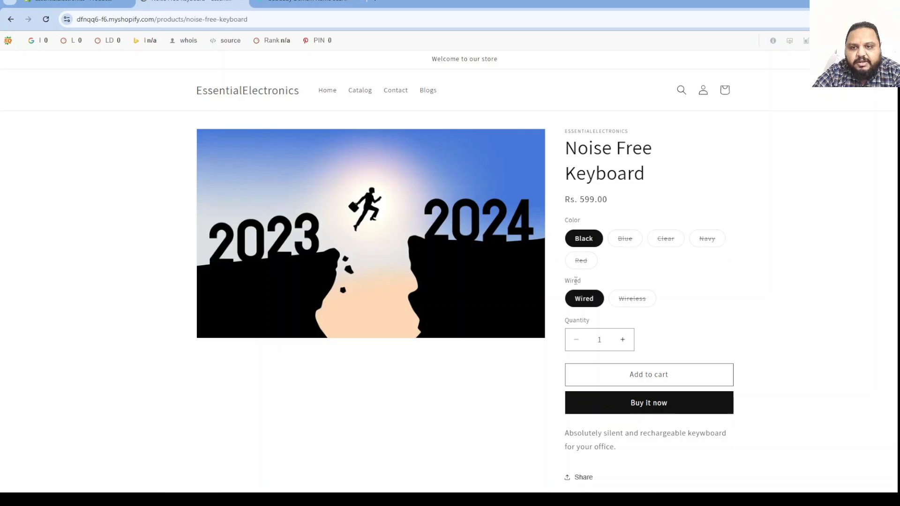
left_click(645, 306)
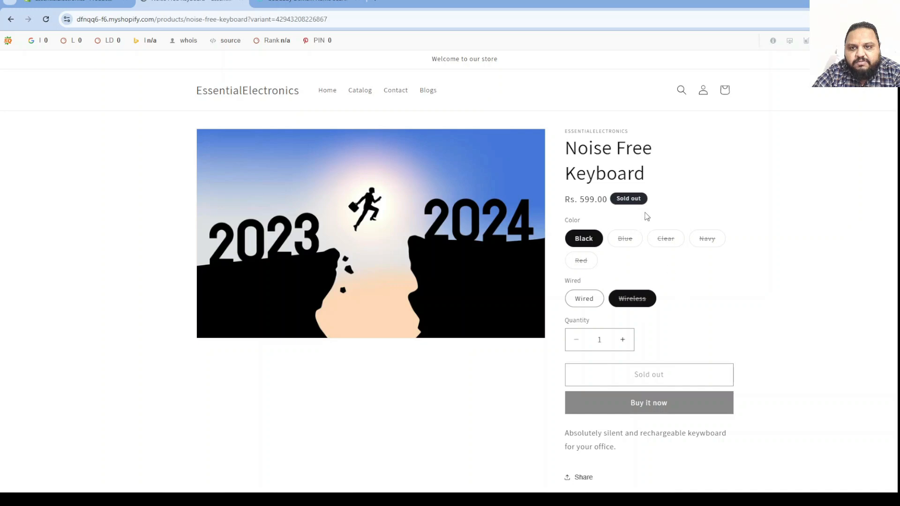
left_click(665, 239)
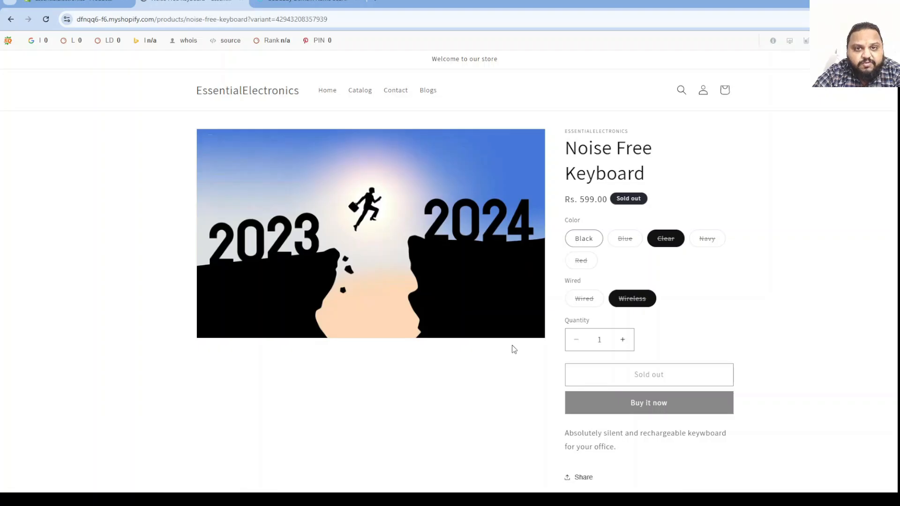
left_click(429, 92)
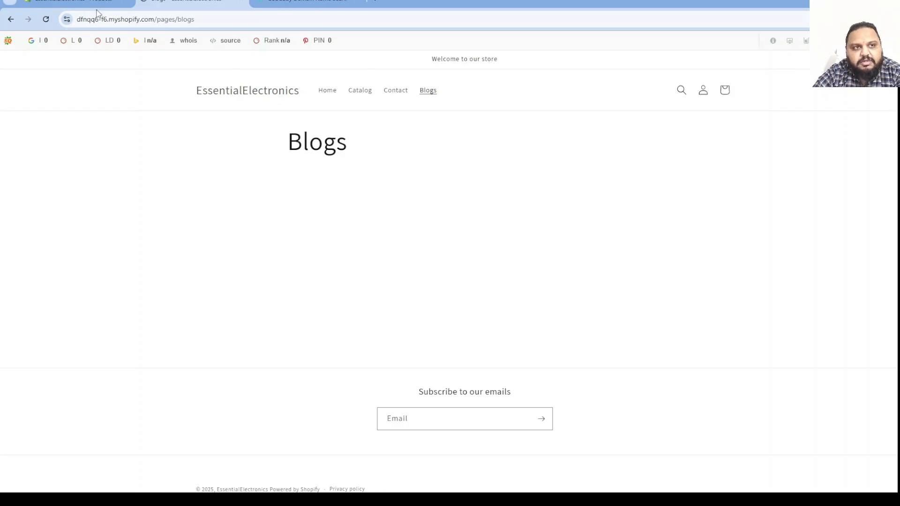
Step: Return to the Shopify admin and view the product list and the collections
left_click(40, 6)
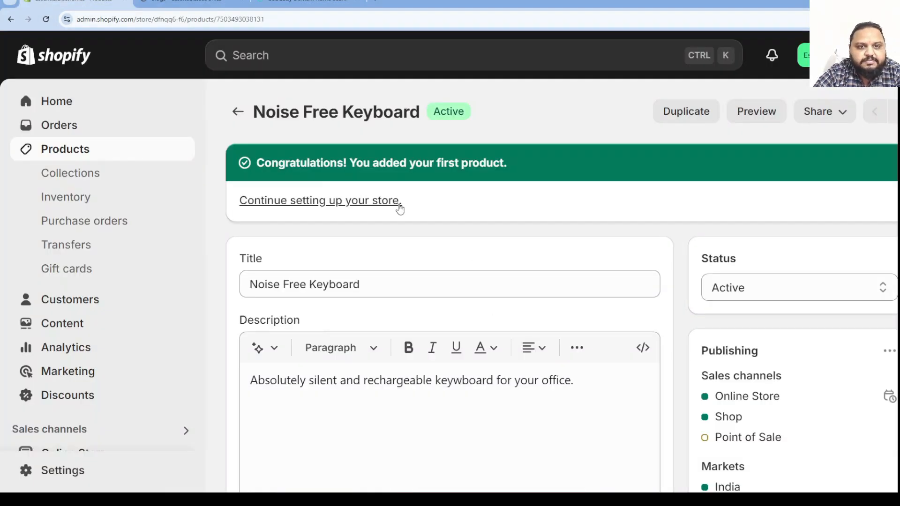
left_click(238, 111)
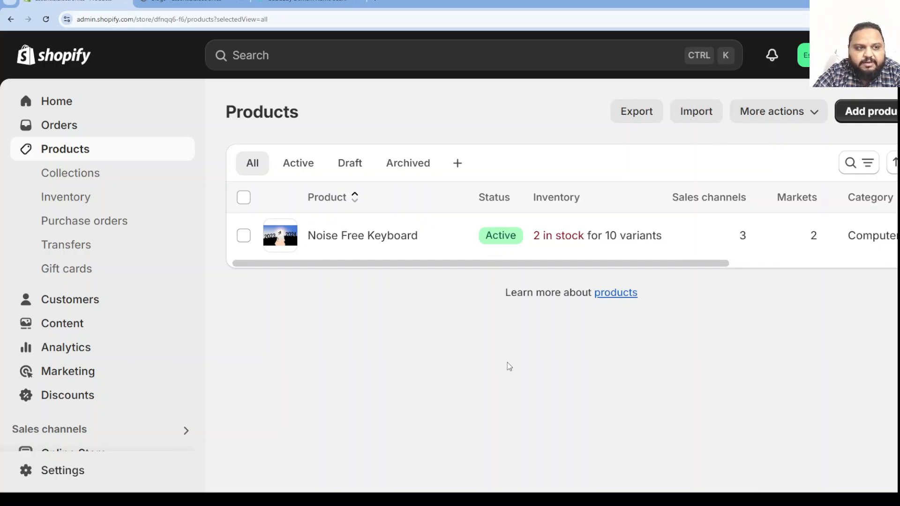
left_click(80, 179)
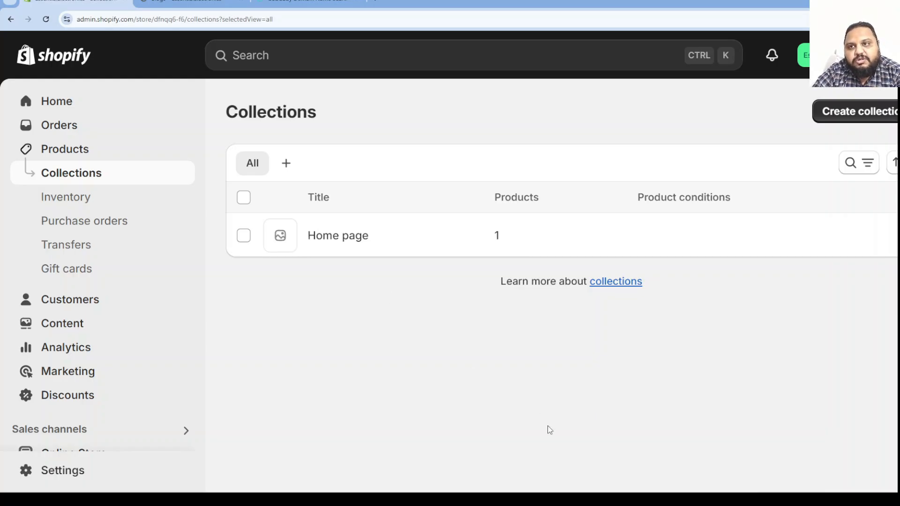
Step: In the inventory, set the available quantity to 5 for the Black/Wireless, Blue/Wired, Blue/Wireless and Clear/Wired keyboard variants
left_click(78, 197)
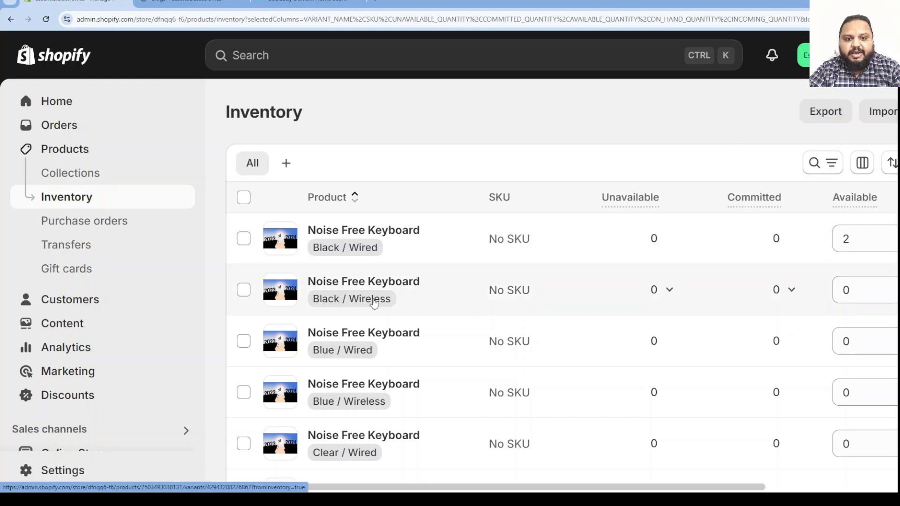
left_click(852, 290)
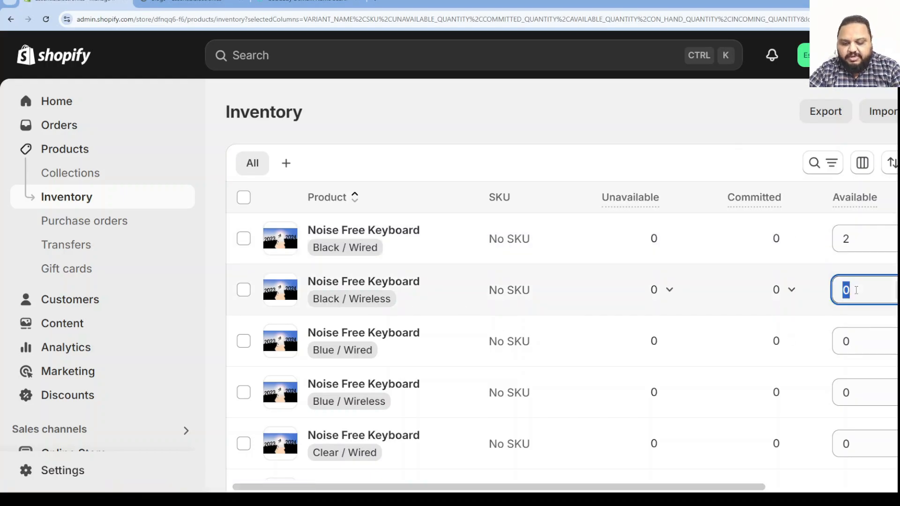
type("5")
left_click(862, 341)
type("5")
left_click(862, 393)
type("5")
left_click(862, 446)
type("5")
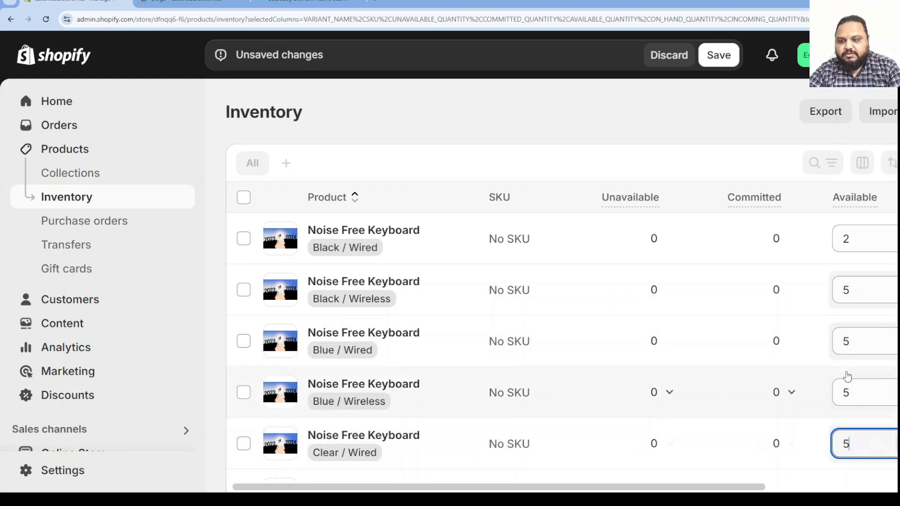
Step: Set the available quantity to 5 for the Clear/Wireless, Navy/Wired, Navy/Wireless, Red/Wired and Red/Wireless keyboard variants
scroll(854, 376, "down", 5)
left_click(865, 255)
type("5")
left_click(863, 302)
type("5")
left_click(863, 354)
type("5")
left_click(863, 405)
type("5")
left_click(857, 451)
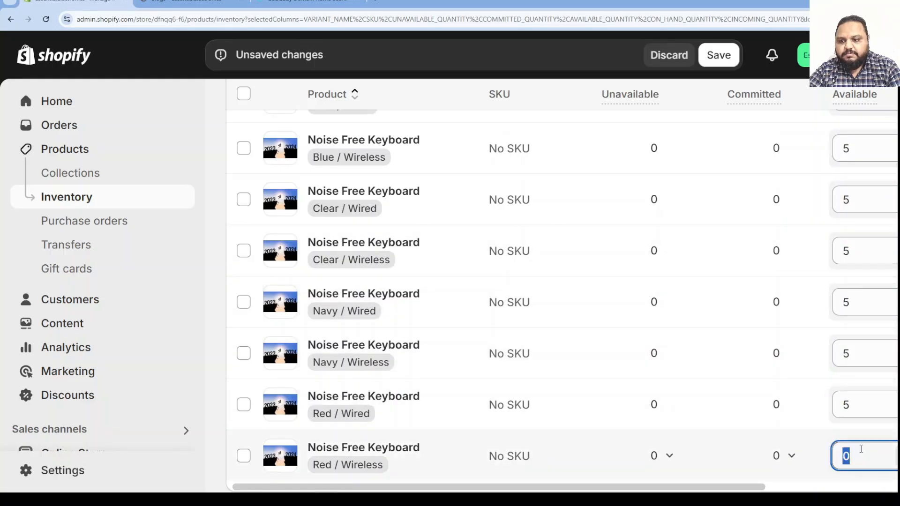
scroll(857, 422, "down", 2)
type("5")
scroll(790, 328, "up", 10)
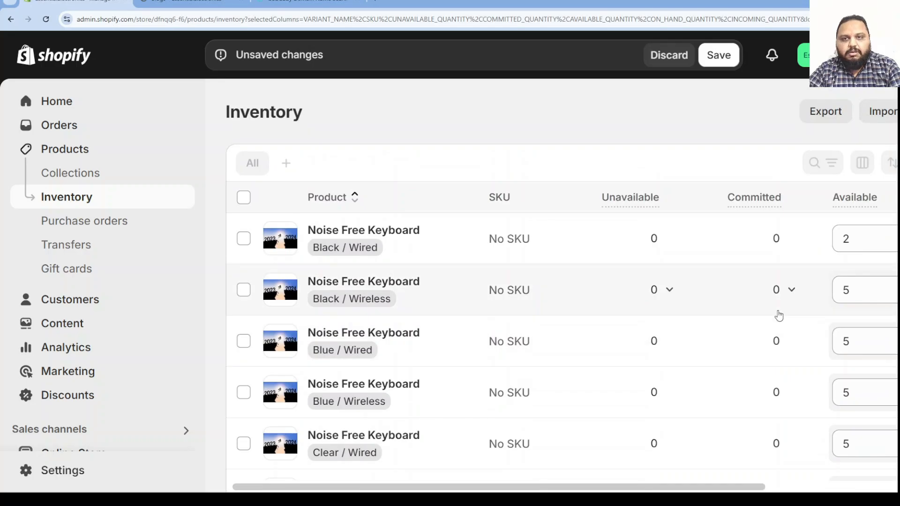
Step: Review the adjusted quantities of the Noise Free Keyboard variants and save the inventory changes
scroll(780, 314, "down", 6)
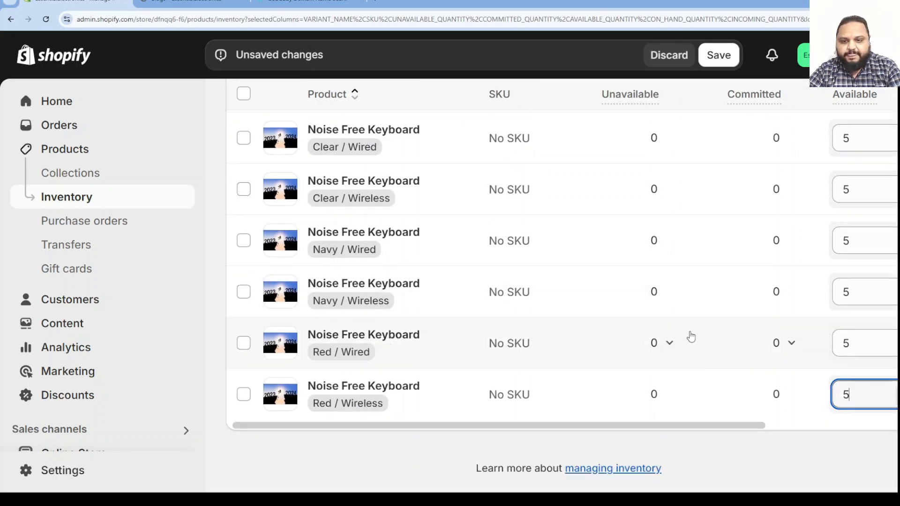
scroll(690, 329, "up", 5)
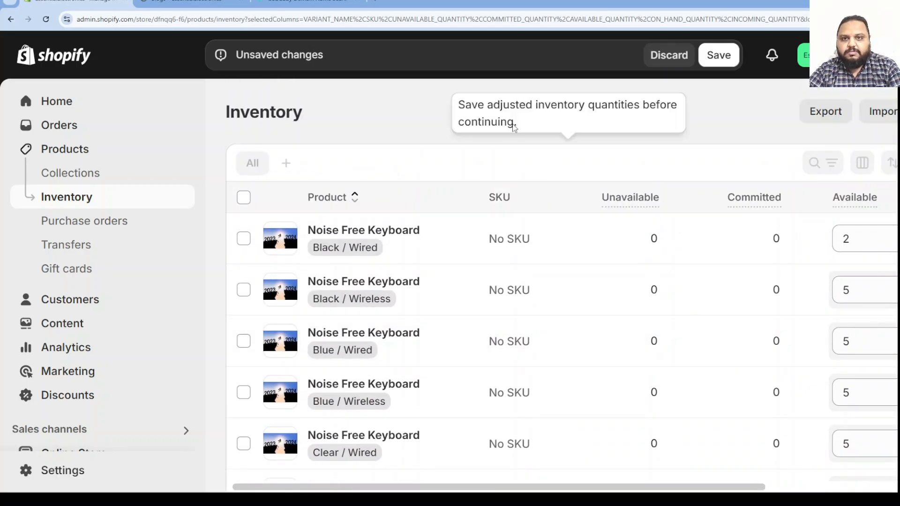
left_click(719, 55)
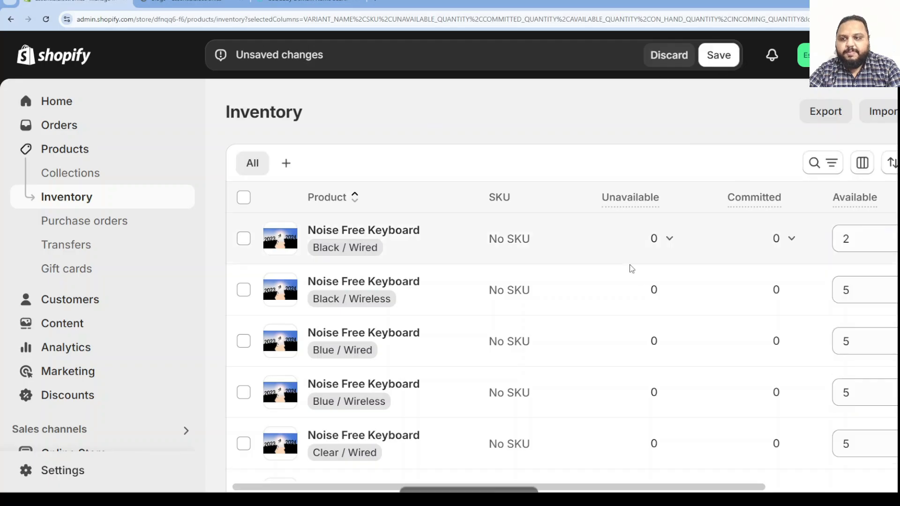
Step: On the storefront, open Noise Free Keyboard from the catalog and check its Blue, Clear, Navy, Red and Wireless options
left_click(211, 2)
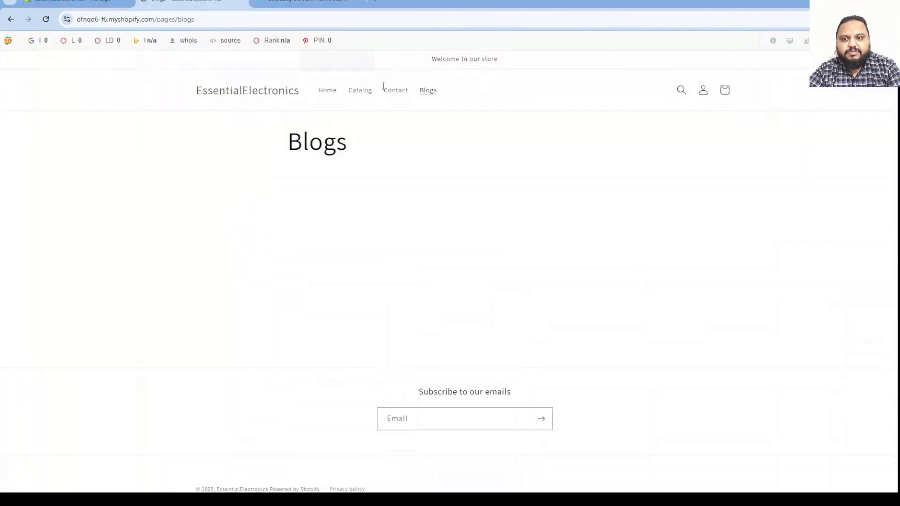
left_click(359, 92)
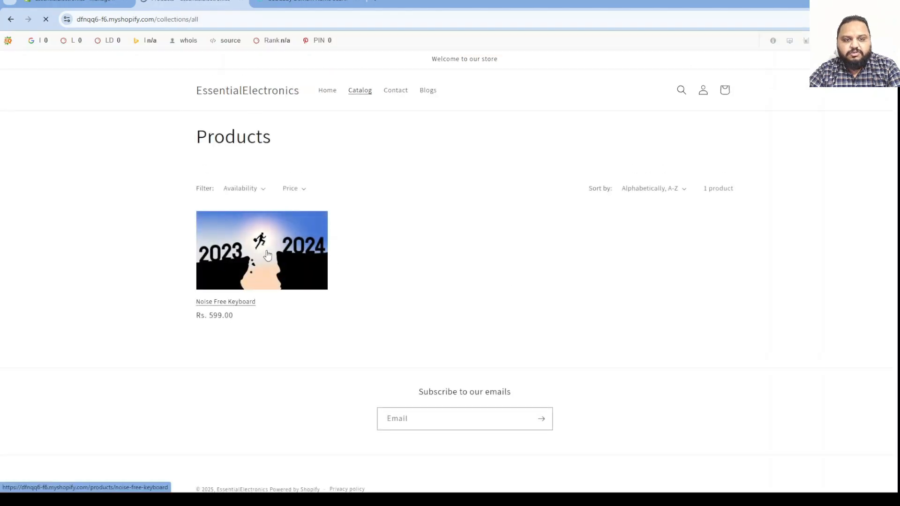
left_click(230, 251)
left_click(625, 239)
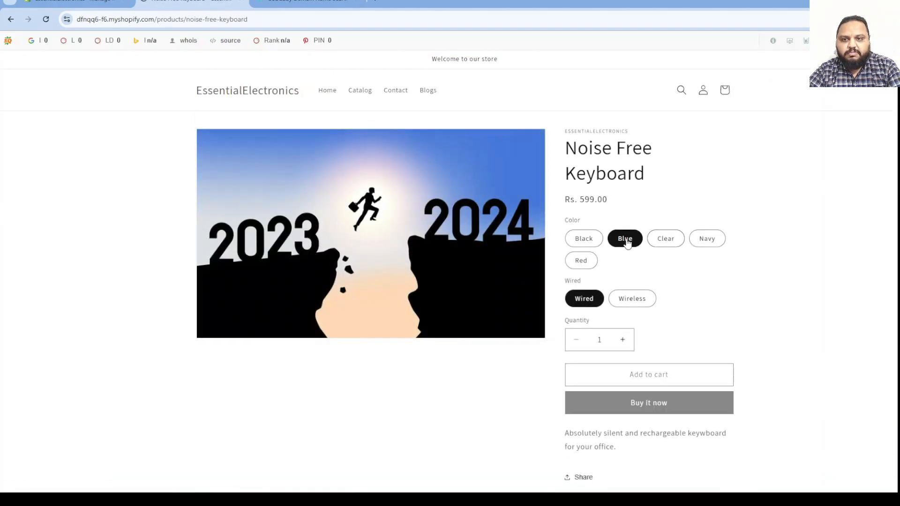
left_click(661, 240)
left_click(707, 240)
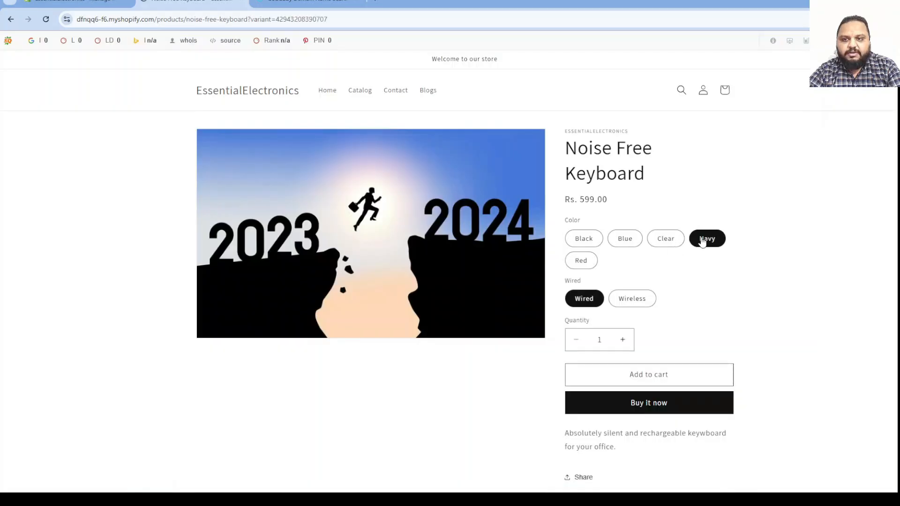
left_click(584, 260)
left_click(632, 302)
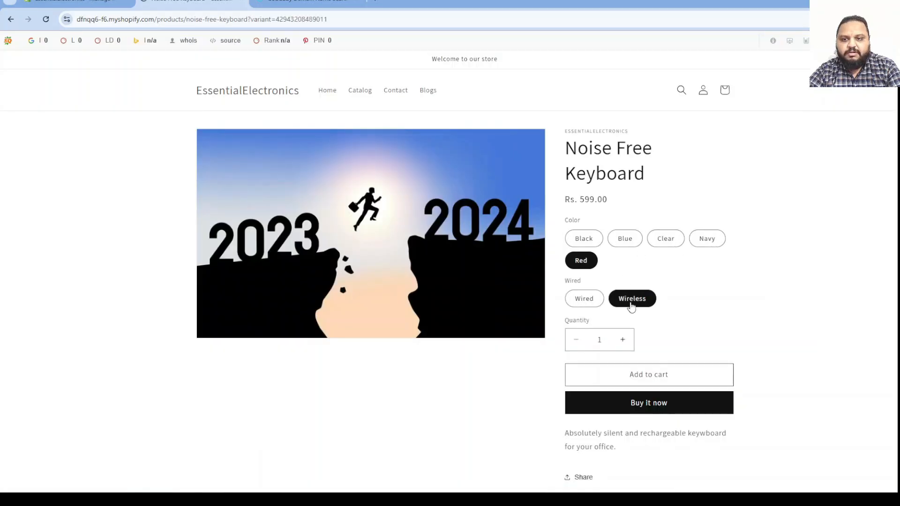
Step: Return to the Shopify admin, open a new purchase order form and examine its supplier, shipment, product and cost sections
left_click(75, 2)
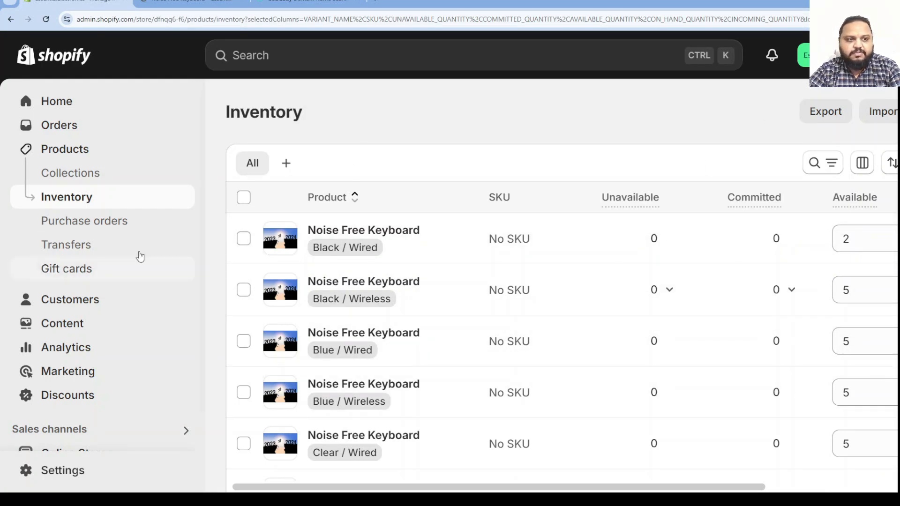
left_click(90, 224)
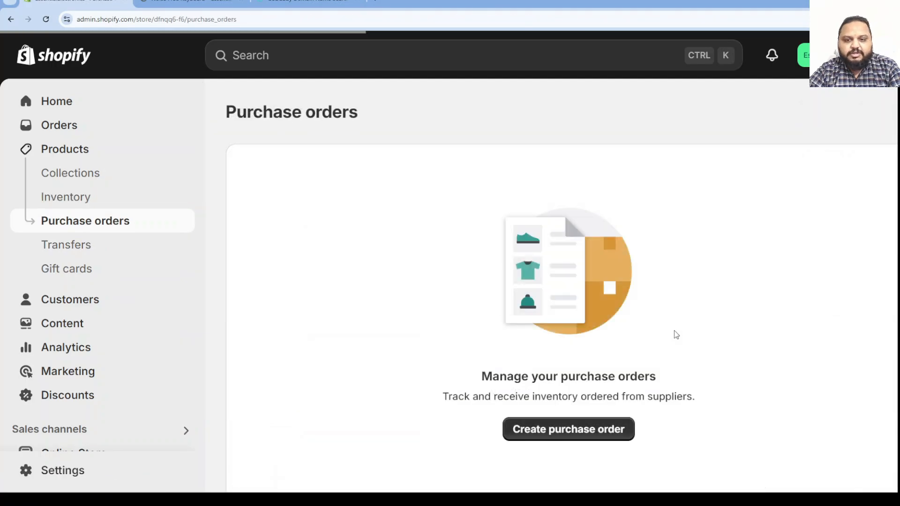
scroll(573, 430, "down", 2)
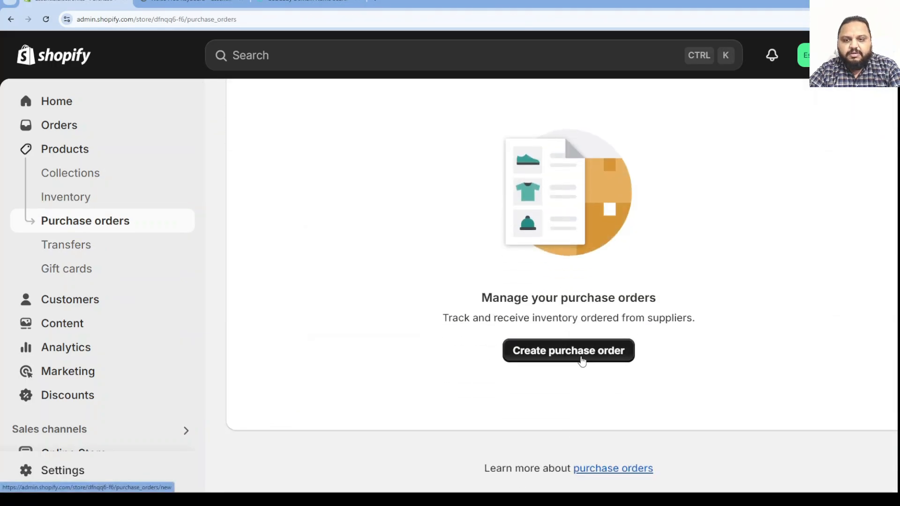
left_click(550, 355)
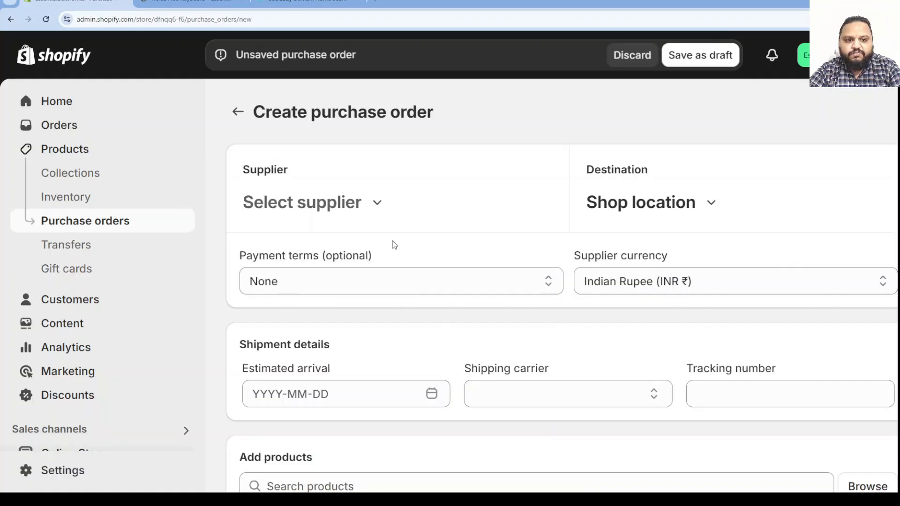
scroll(475, 291, "down", 5)
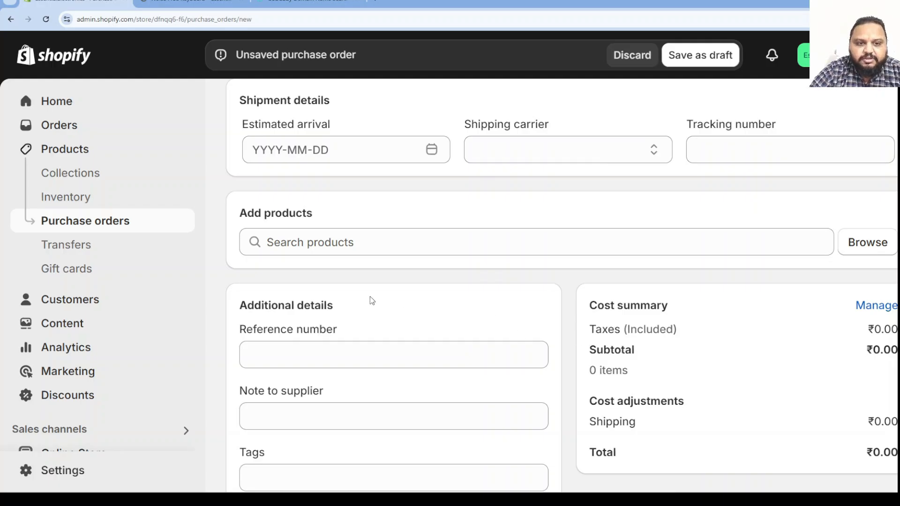
scroll(369, 297, "down", 1)
scroll(422, 319, "up", 5)
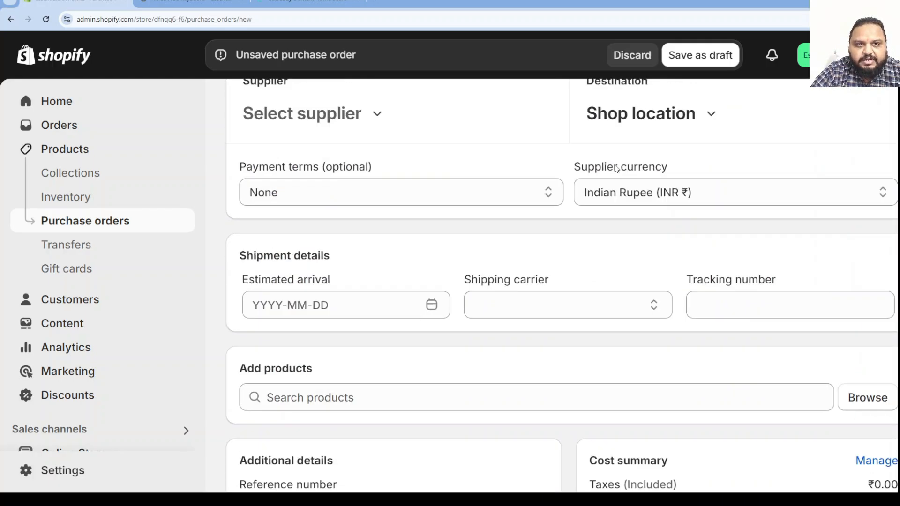
scroll(570, 244, "up", 2)
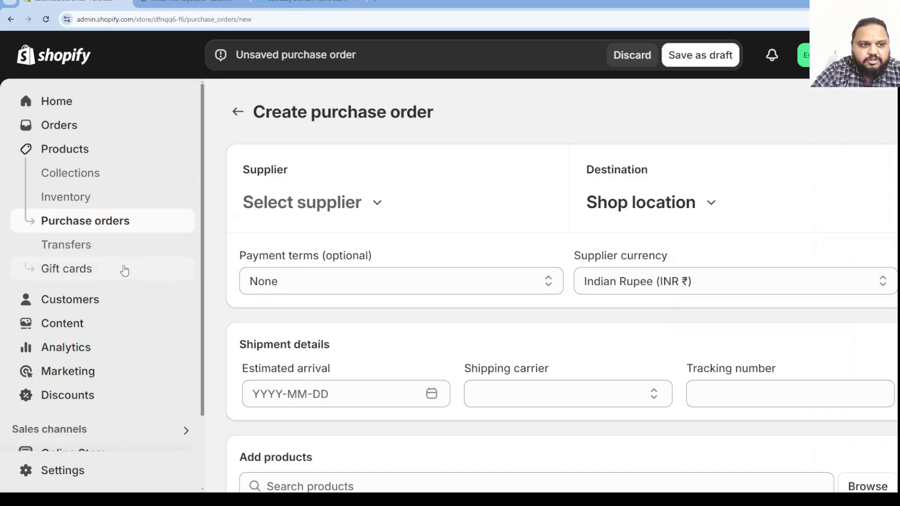
Step: Leave the unsaved purchase order and read about moving inventory between locations on the Transfers page
left_click(114, 252)
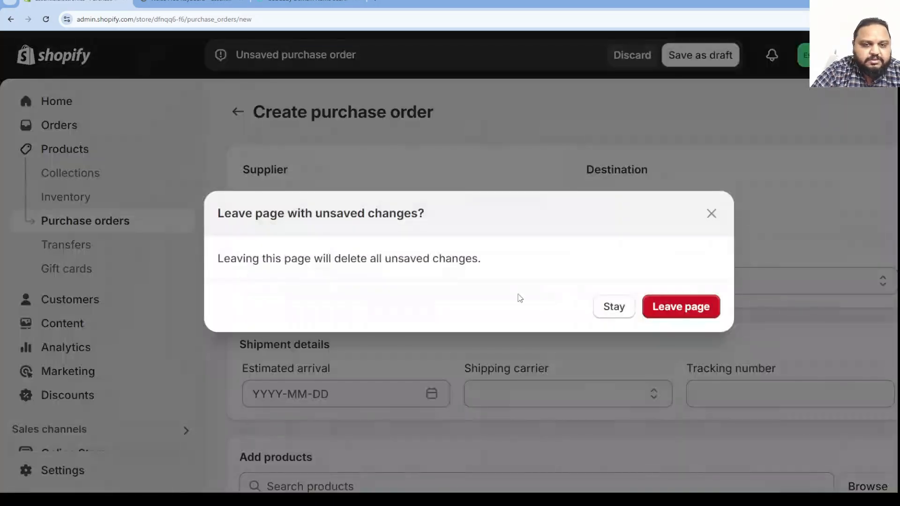
left_click(679, 315)
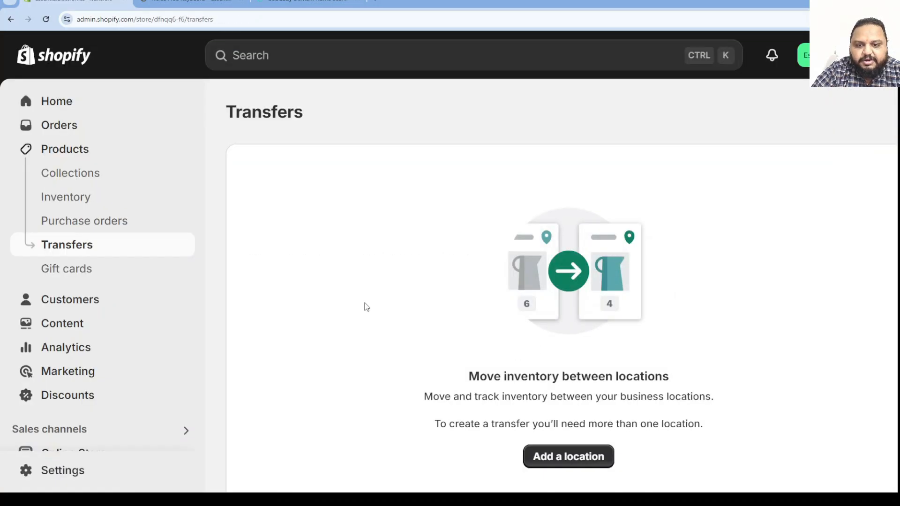
left_click_drag(469, 378, 738, 378)
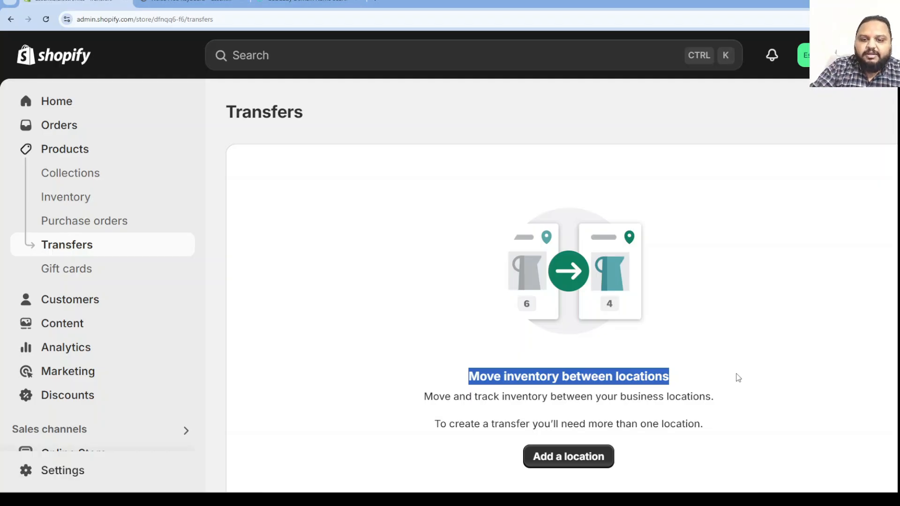
left_click(586, 392)
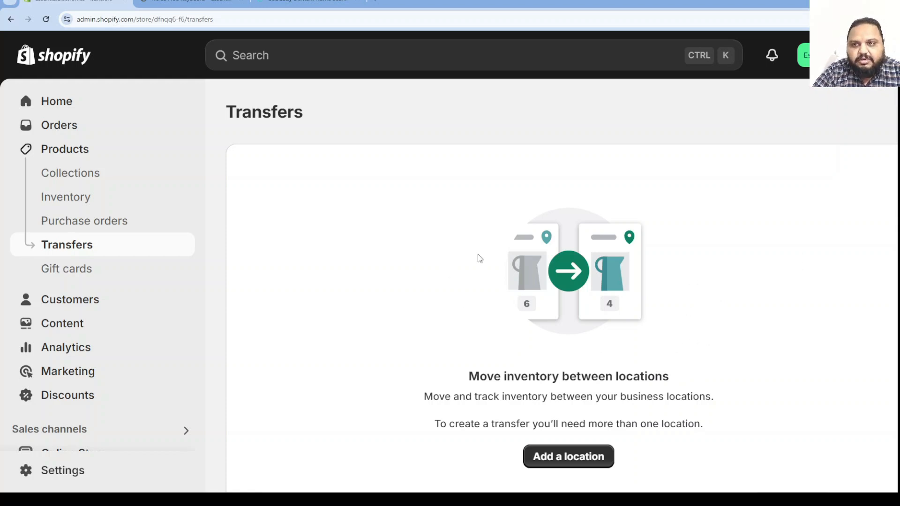
Step: Try out a new gift card with an initial value of ₹10,000 and leave the form without saving
left_click(70, 268)
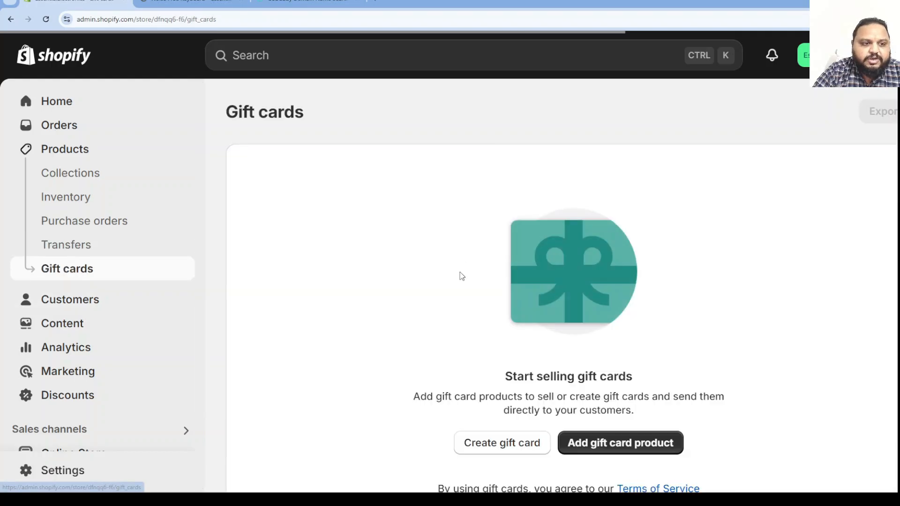
scroll(691, 329, "down", 3)
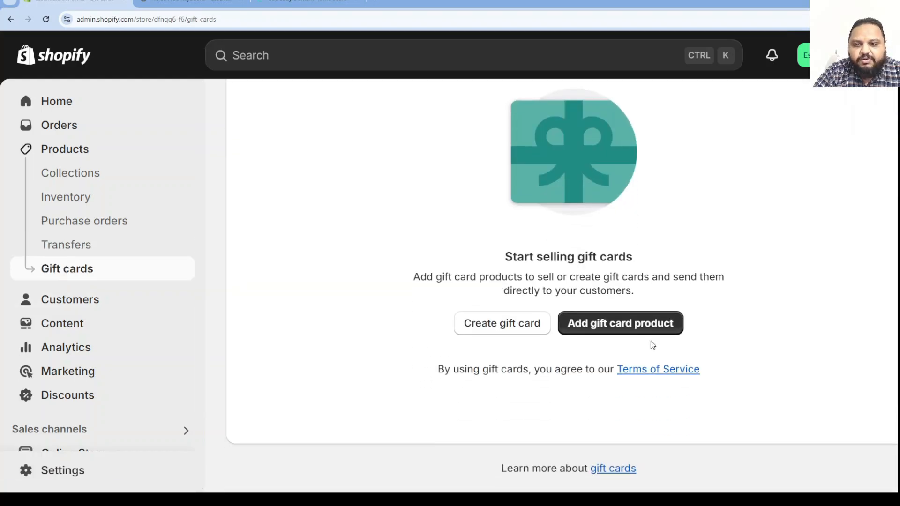
left_click(488, 327)
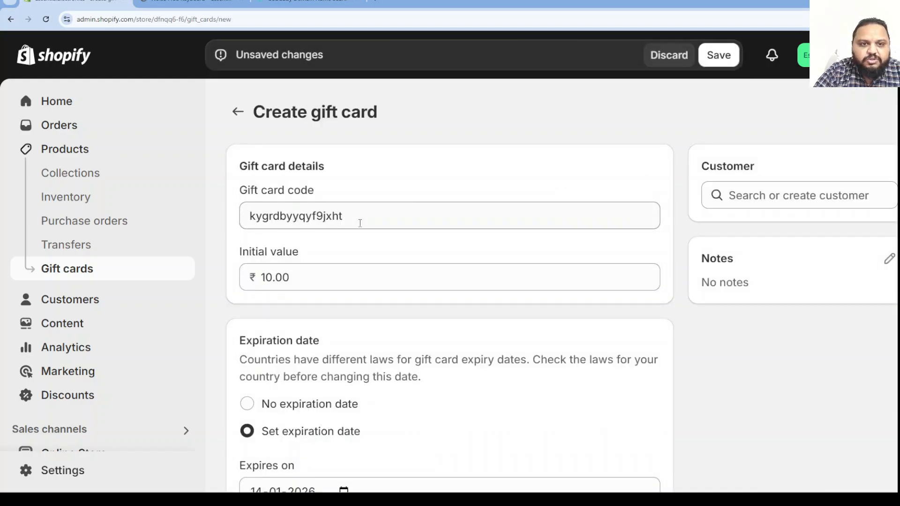
left_click_drag(360, 223, 316, 216)
double_click(296, 278)
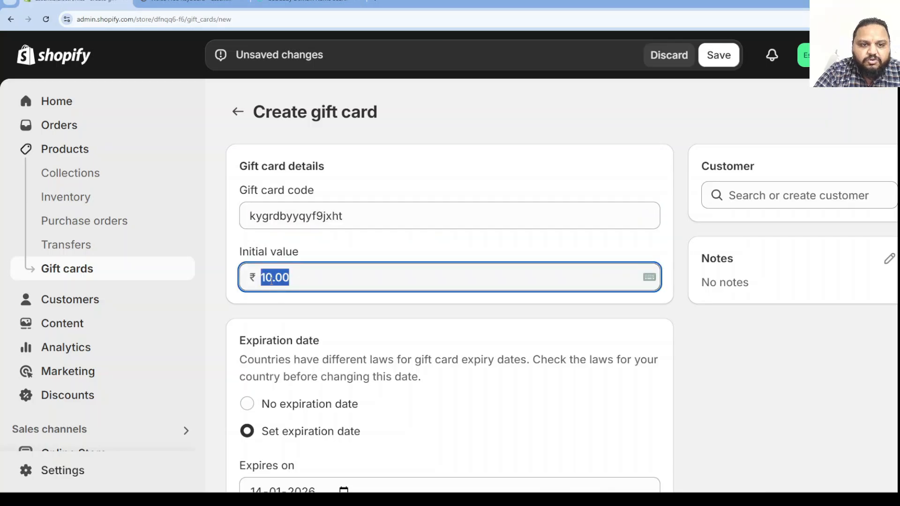
type("1")
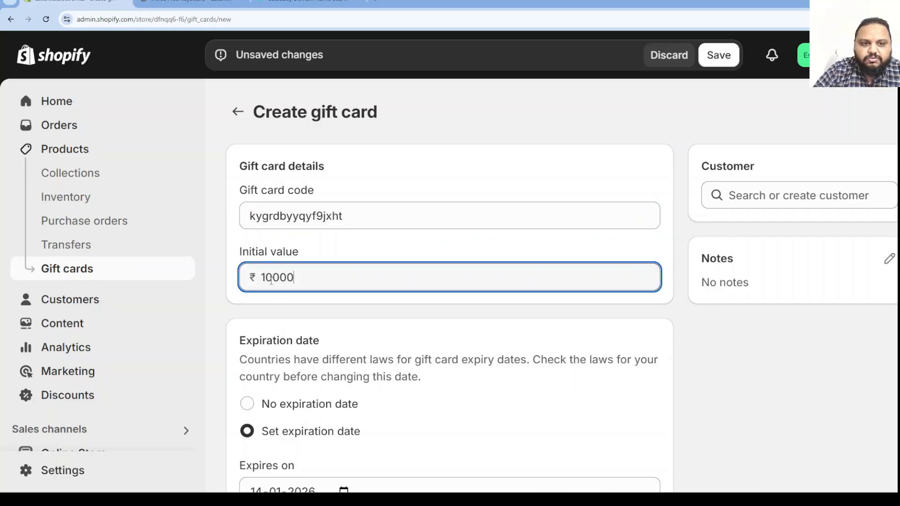
left_click(347, 309)
scroll(346, 374, "down", 1)
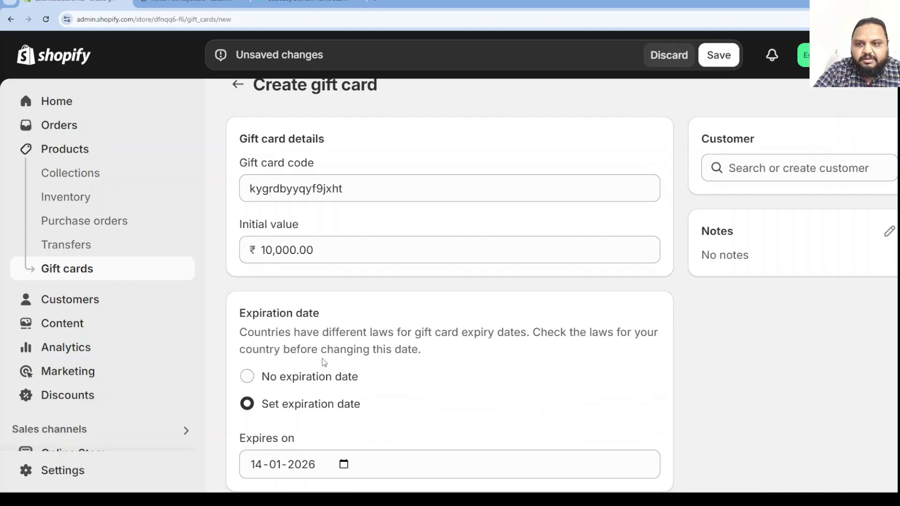
scroll(387, 276, "up", 1)
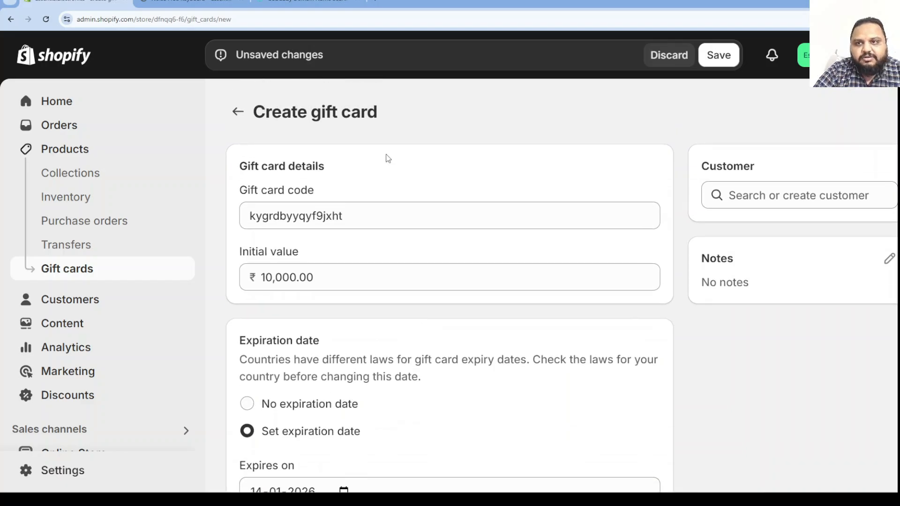
left_click(238, 112)
left_click(680, 307)
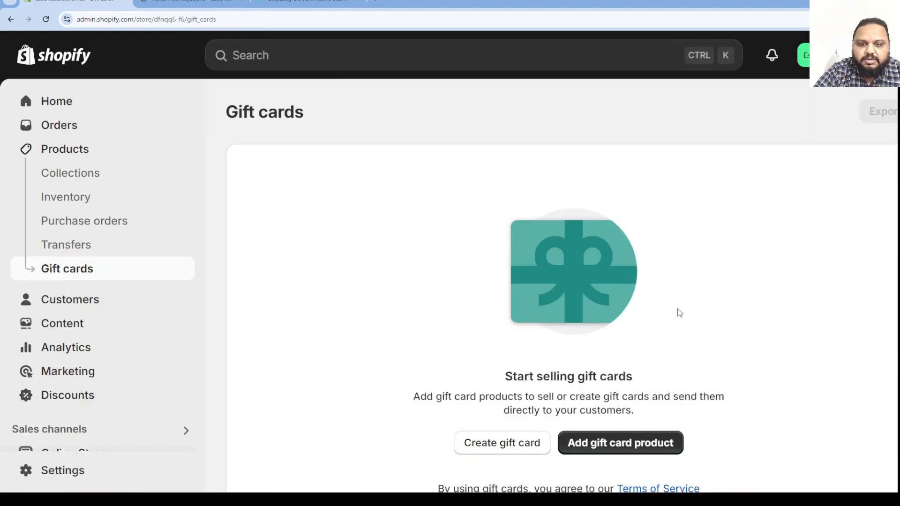
scroll(630, 322, "down", 3)
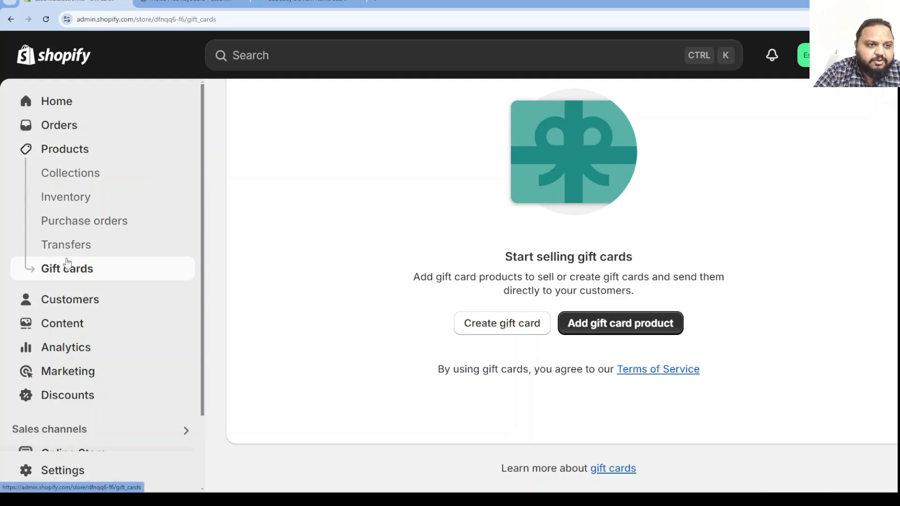
Step: View the Customers page and the list of customer segments
left_click(63, 300)
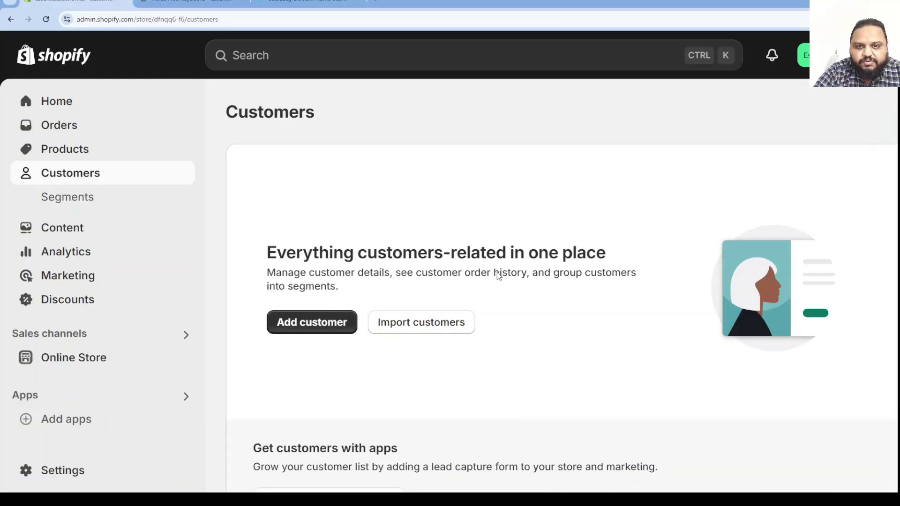
scroll(498, 276, "down", 2)
left_click(96, 201)
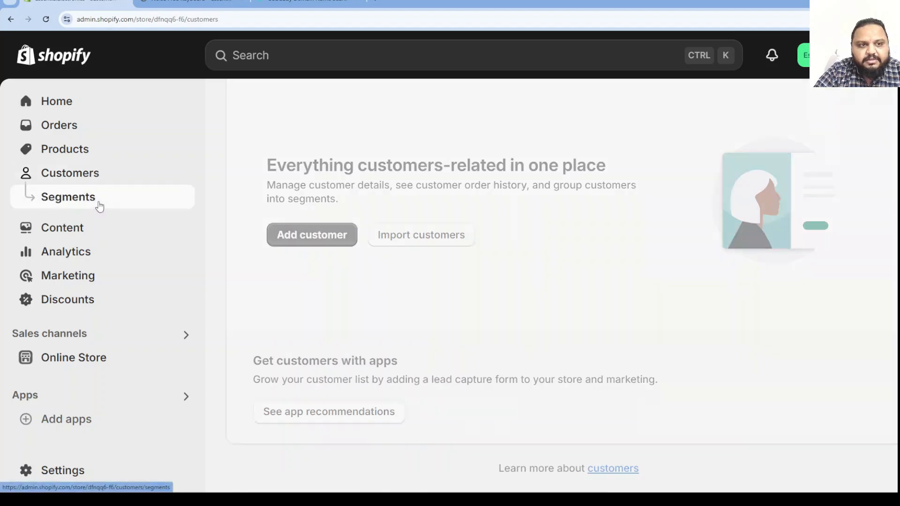
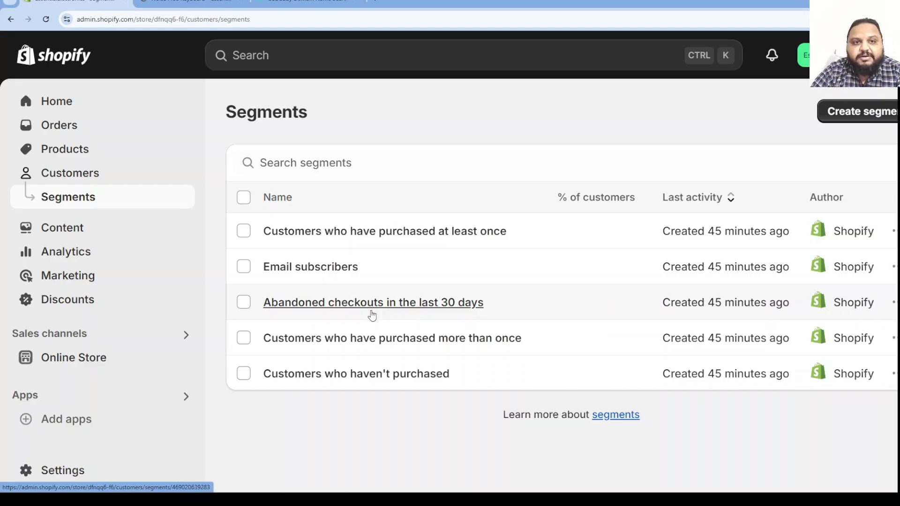
Step: View the store content's metaobjects, files and menus, and open the Analytics dashboard
left_click(74, 227)
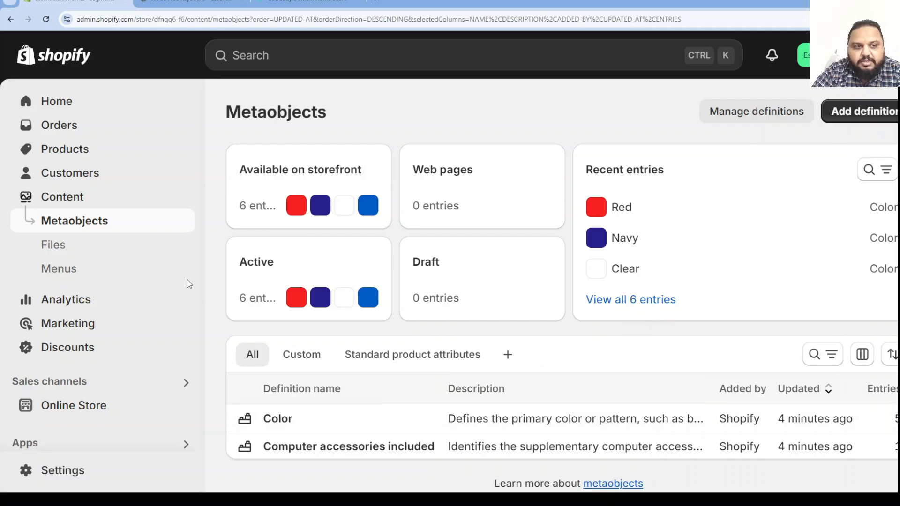
left_click(123, 253)
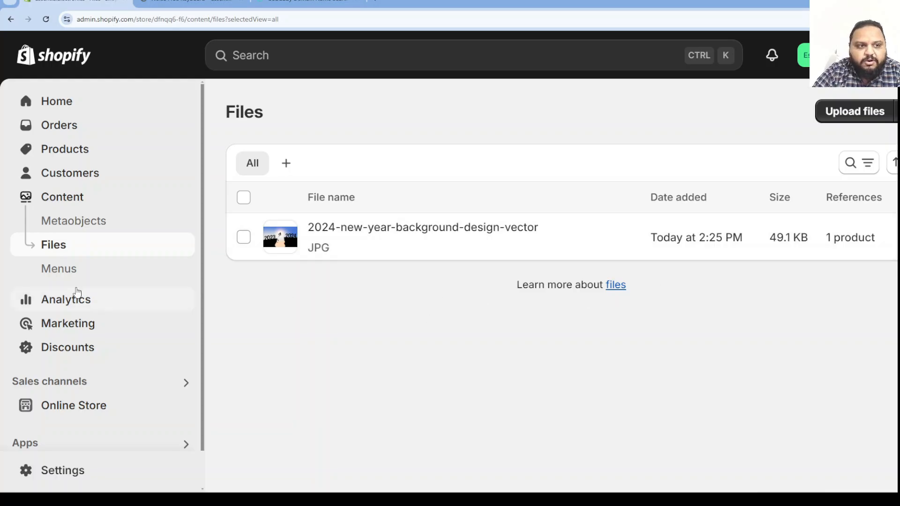
left_click(66, 268)
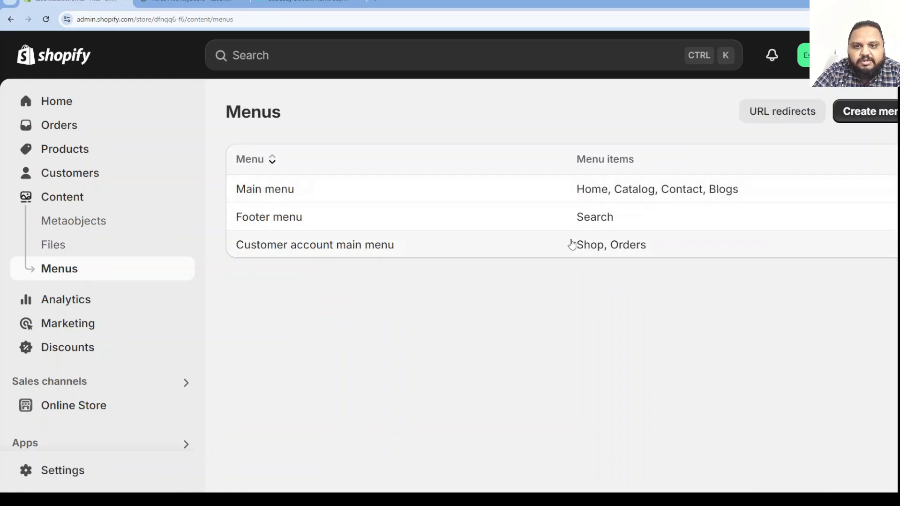
left_click(65, 300)
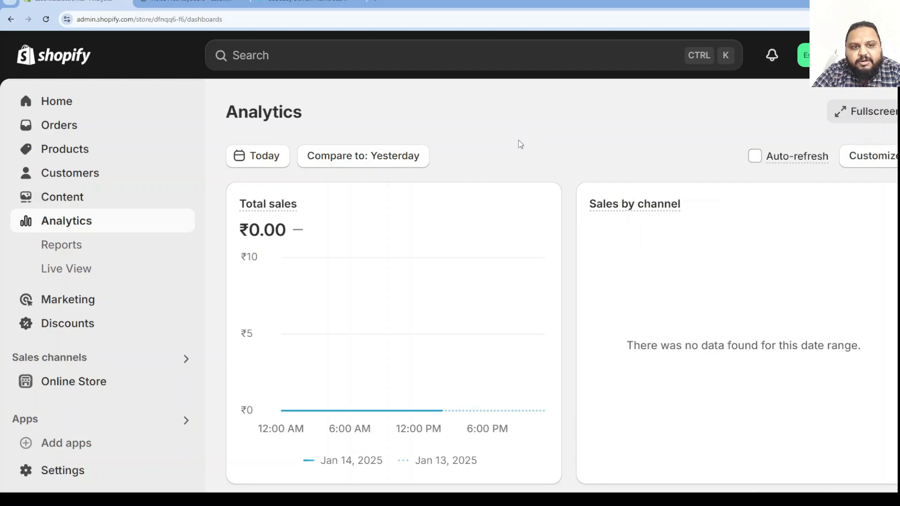
Step: Examine the Analytics dashboard's sales, online store sessions, conversion rate, total orders and average order value cards
mouse_move(263, 206)
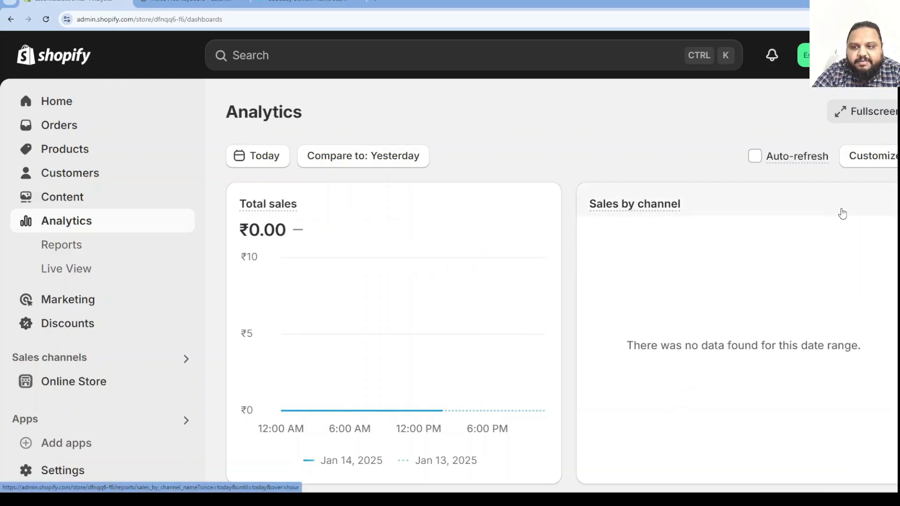
scroll(794, 334, "down", 1)
scroll(793, 333, "down", 4)
mouse_move(260, 282)
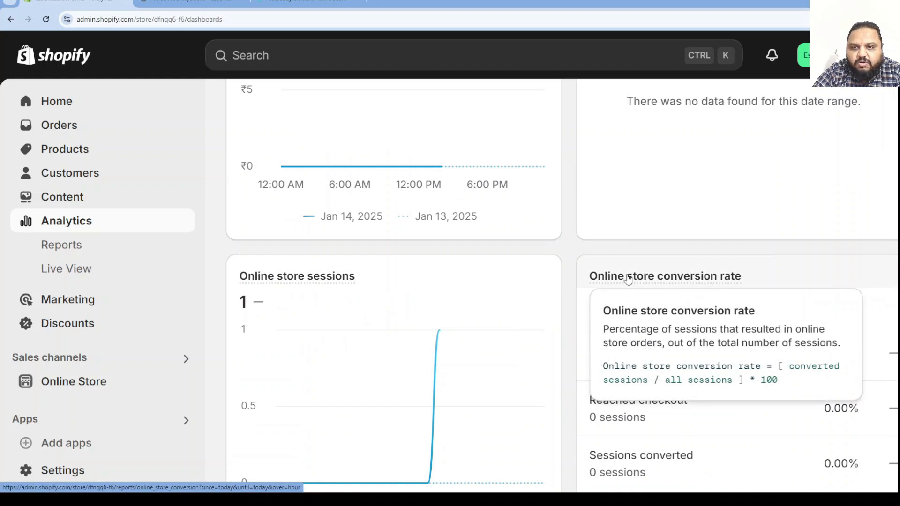
scroll(812, 274, "down", 3)
scroll(812, 273, "down", 1)
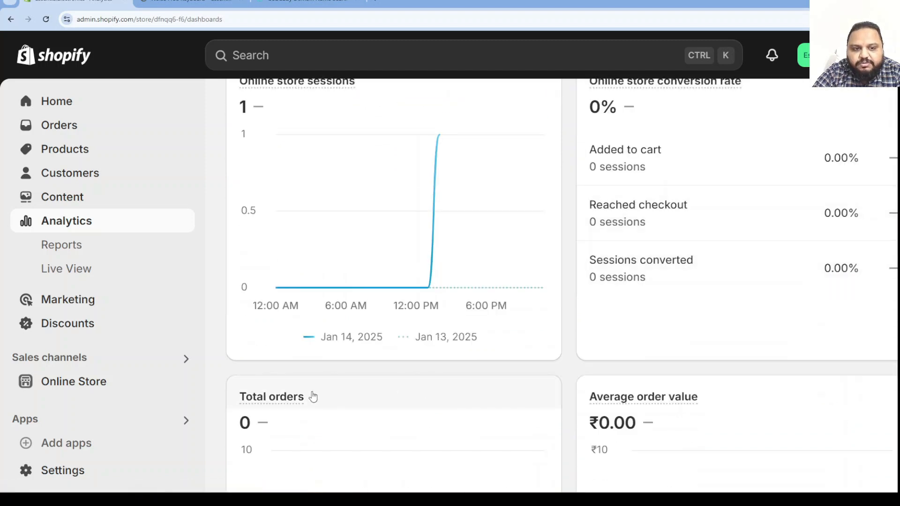
scroll(298, 410, "down", 1)
scroll(299, 410, "down", 3)
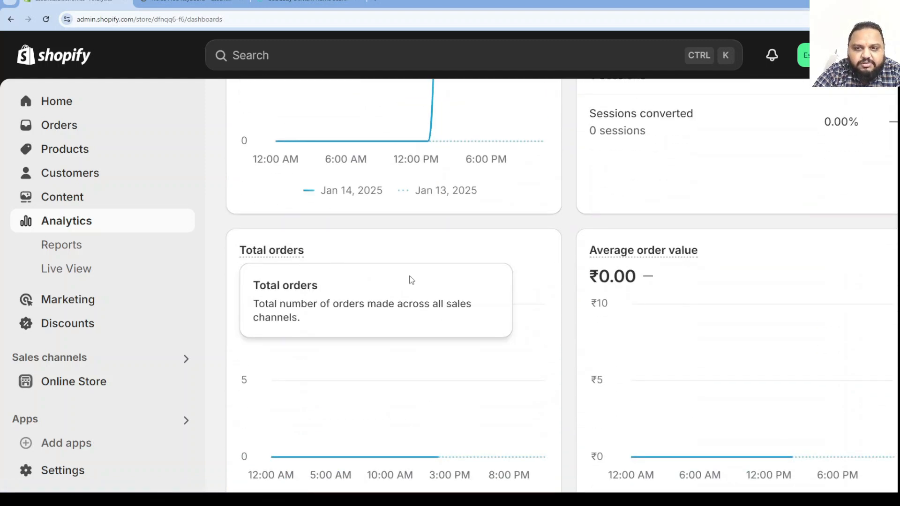
mouse_move(664, 264)
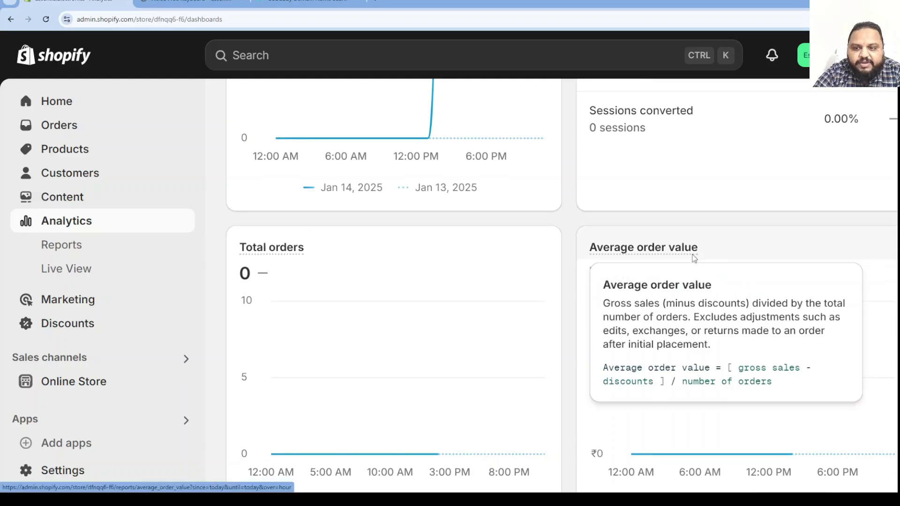
scroll(694, 258, "down", 4)
mouse_move(332, 384)
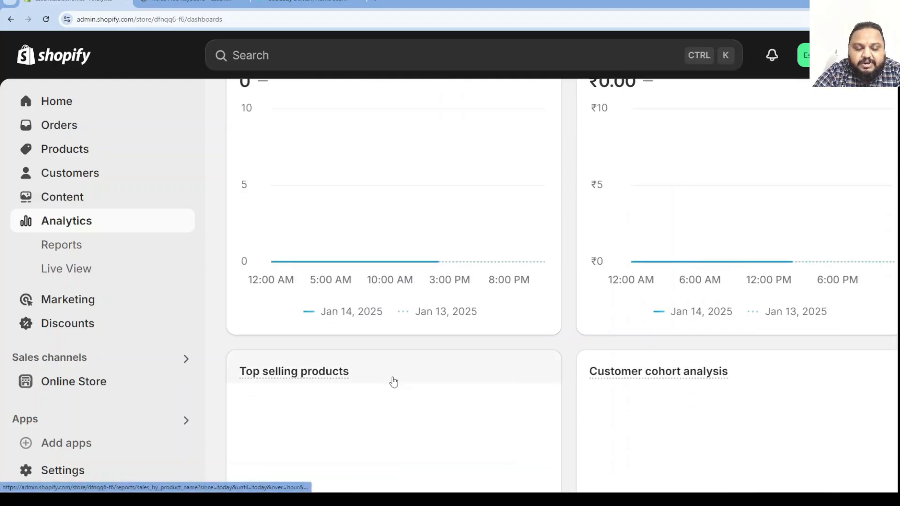
Step: Review the remaining Analytics dashboard cards, from top selling products and sessions by device type to retail sales and product sell-through rate
scroll(392, 382, "down", 3)
scroll(717, 257, "down", 5)
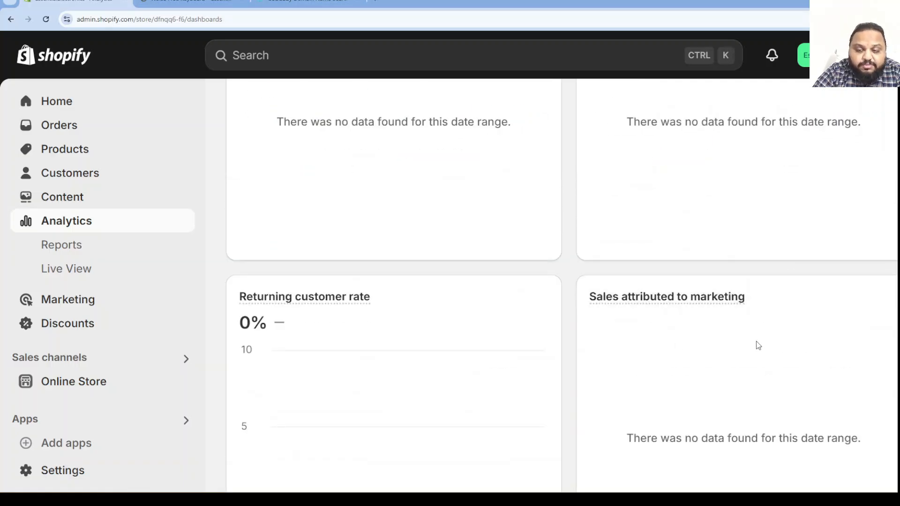
scroll(366, 282, "down", 5)
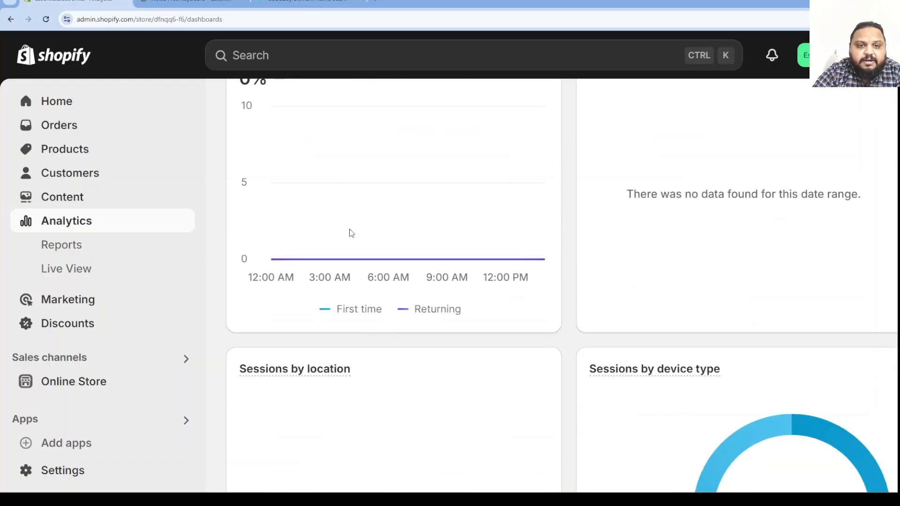
scroll(420, 408, "down", 6)
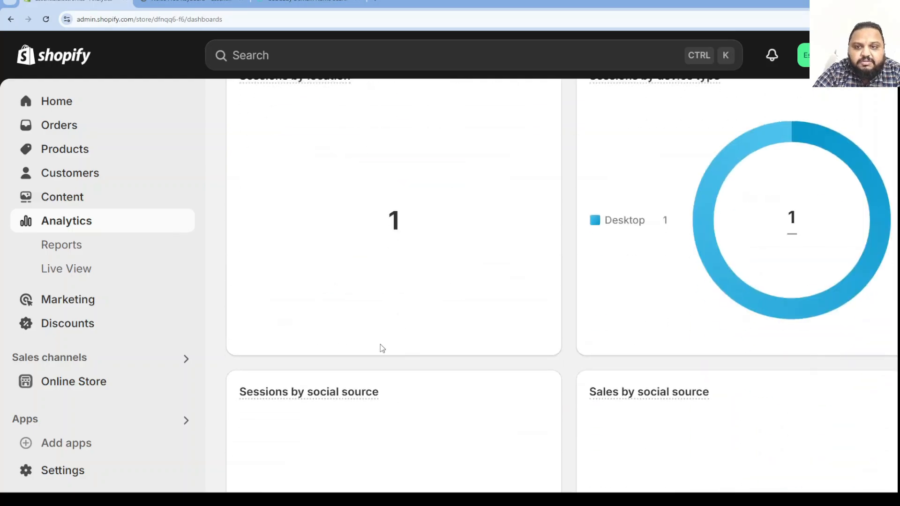
scroll(381, 348, "up", 3)
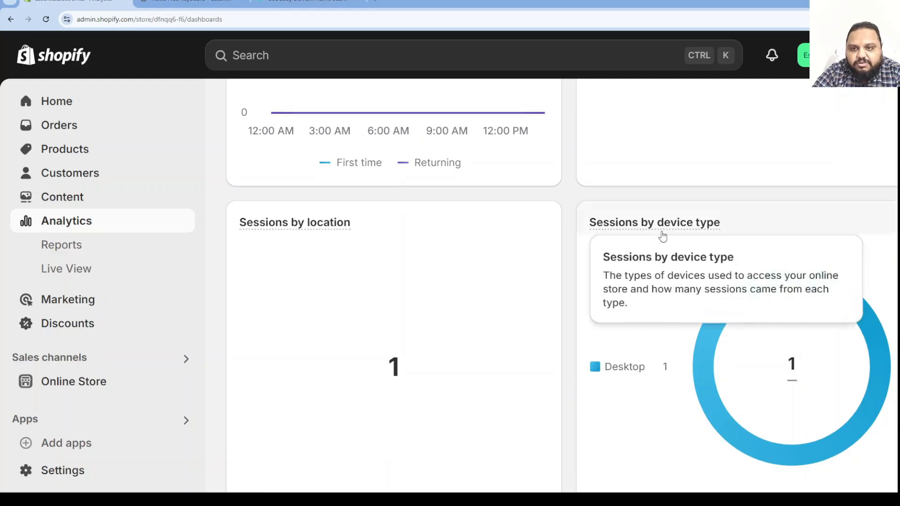
scroll(683, 388, "down", 5)
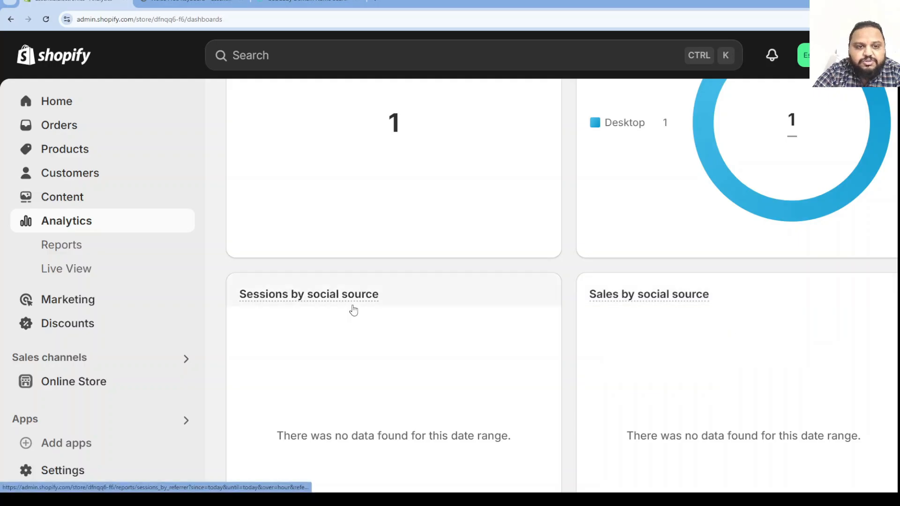
scroll(356, 309, "down", 10)
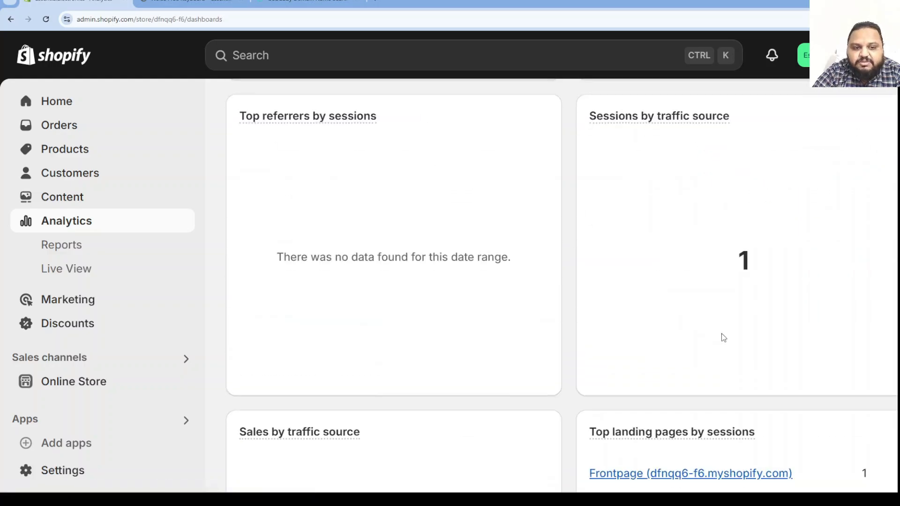
scroll(721, 334, "down", 6)
scroll(679, 343, "down", 5)
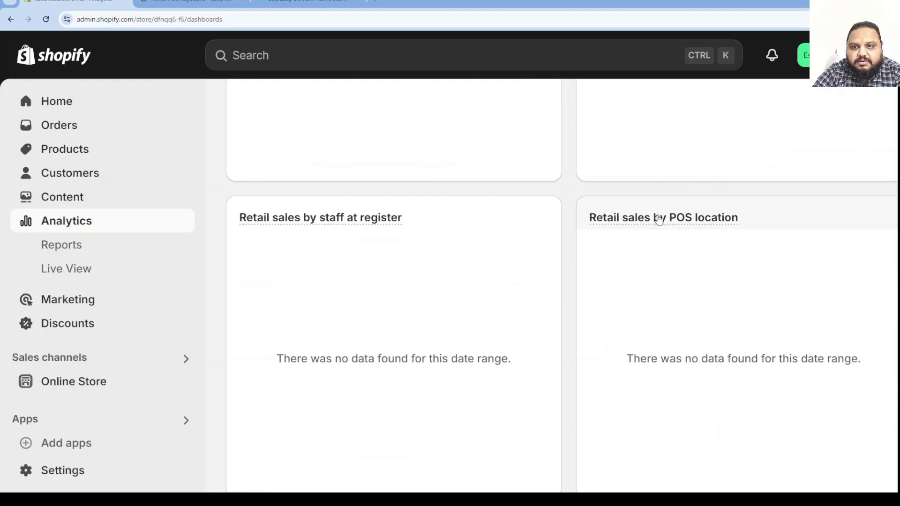
scroll(631, 354, "down", 6)
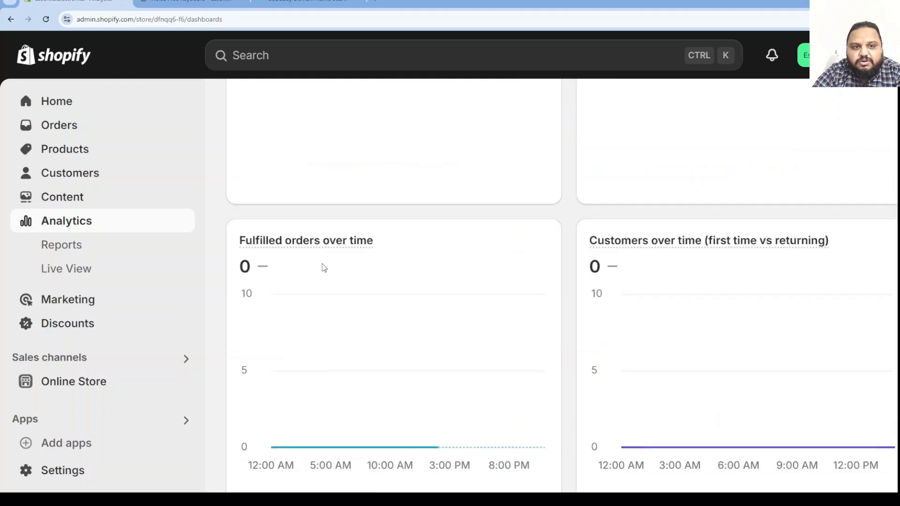
scroll(719, 258, "down", 1)
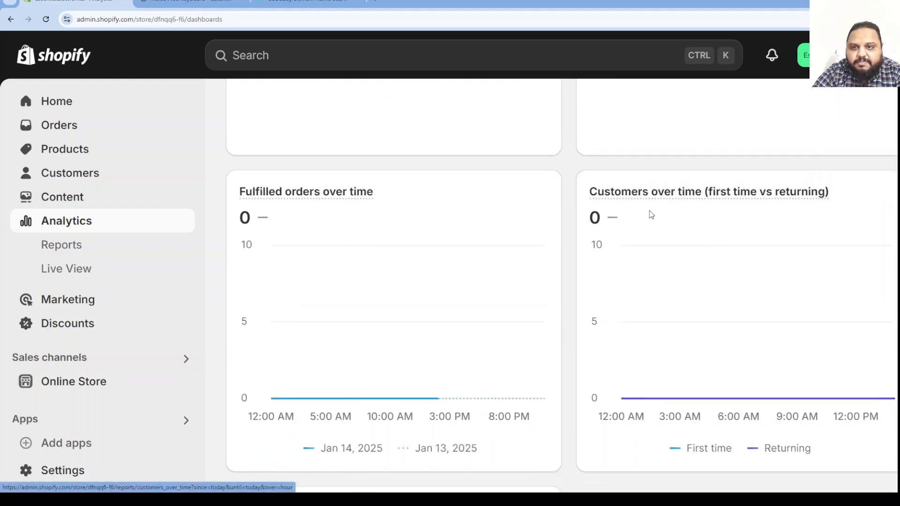
scroll(778, 295, "down", 7)
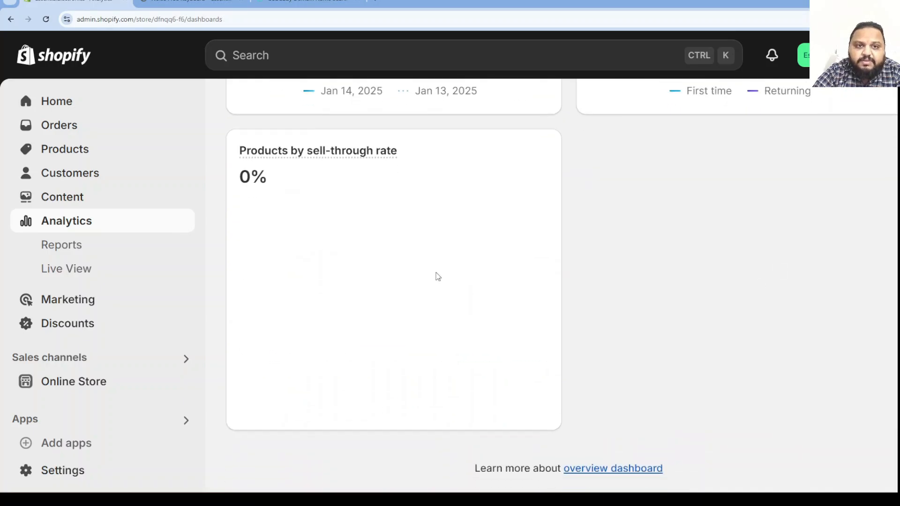
scroll(683, 286, "up", 15)
scroll(689, 285, "up", 15)
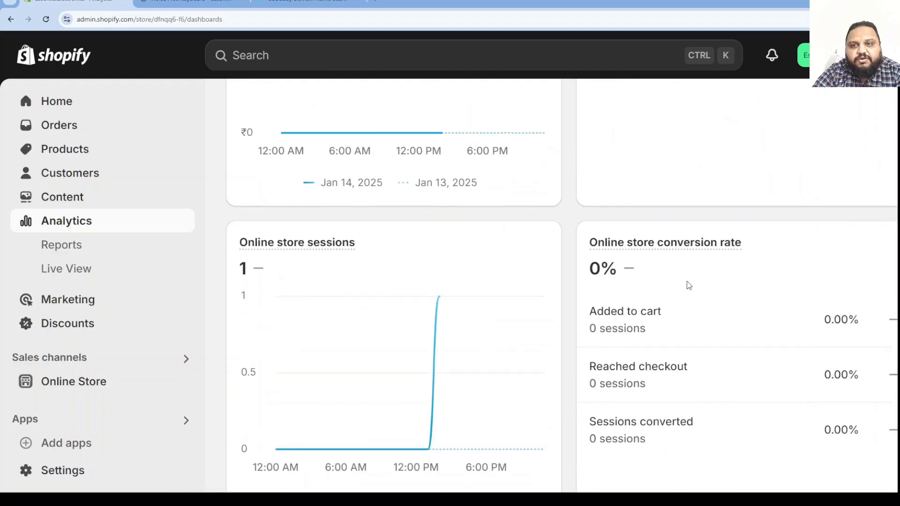
scroll(689, 286, "up", 5)
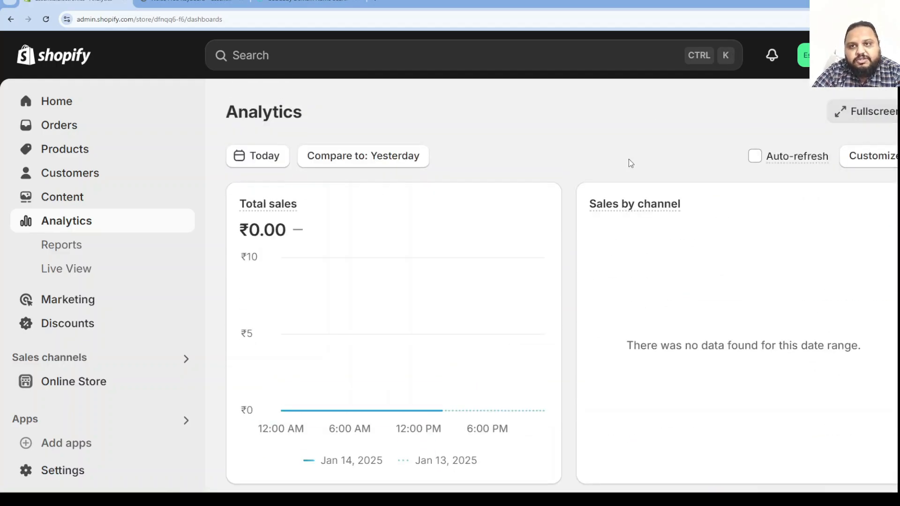
Step: Open the analytics Reports list and look through its finance, fraud, inventory, marketing, orders, profit margin and sales reports
left_click(61, 250)
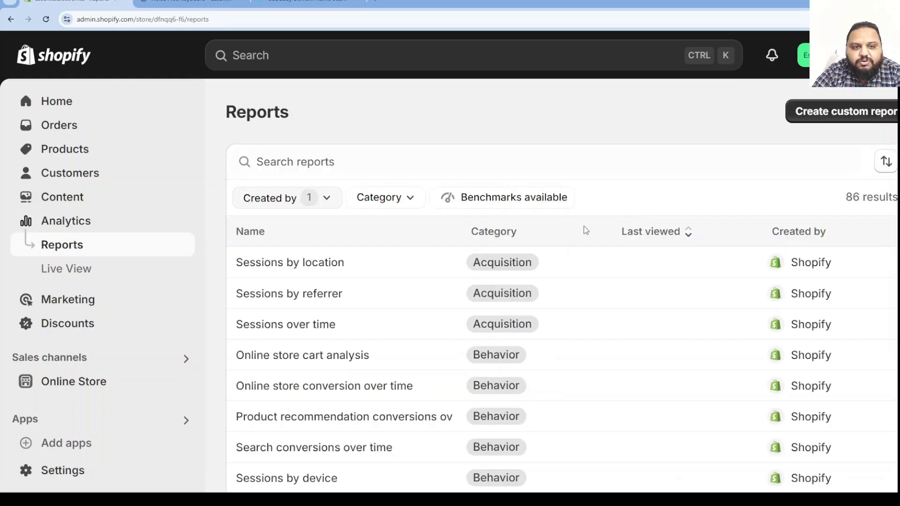
scroll(403, 211, "down", 5)
scroll(359, 312, "down", 12)
scroll(359, 313, "up", 3)
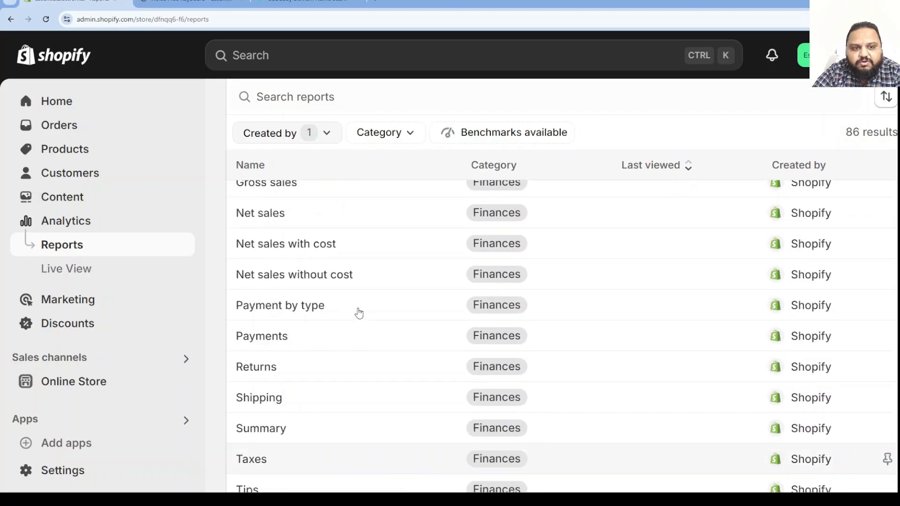
scroll(358, 312, "up", 2)
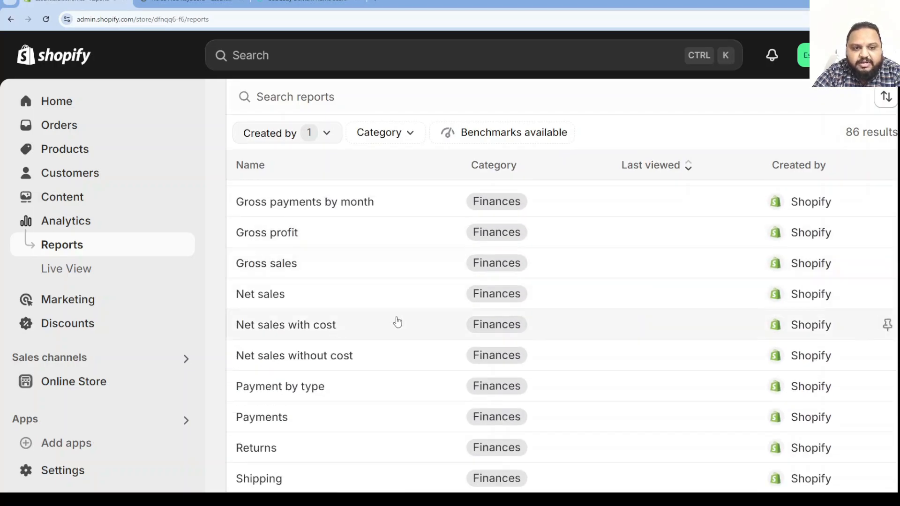
scroll(398, 322, "down", 5)
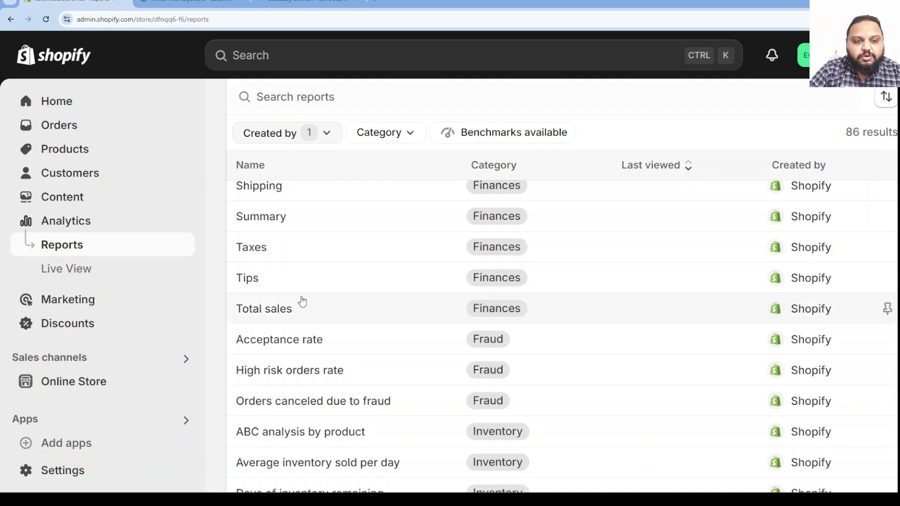
scroll(339, 314, "down", 4)
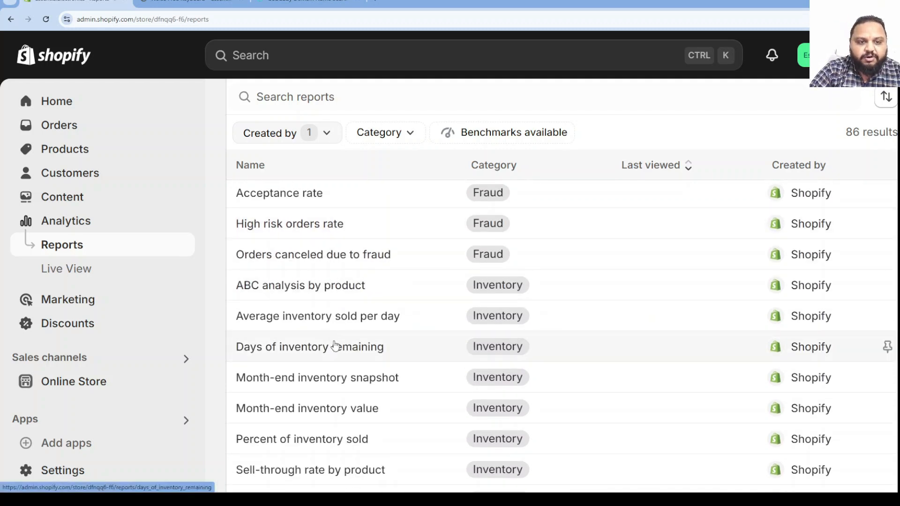
scroll(319, 304, "down", 5)
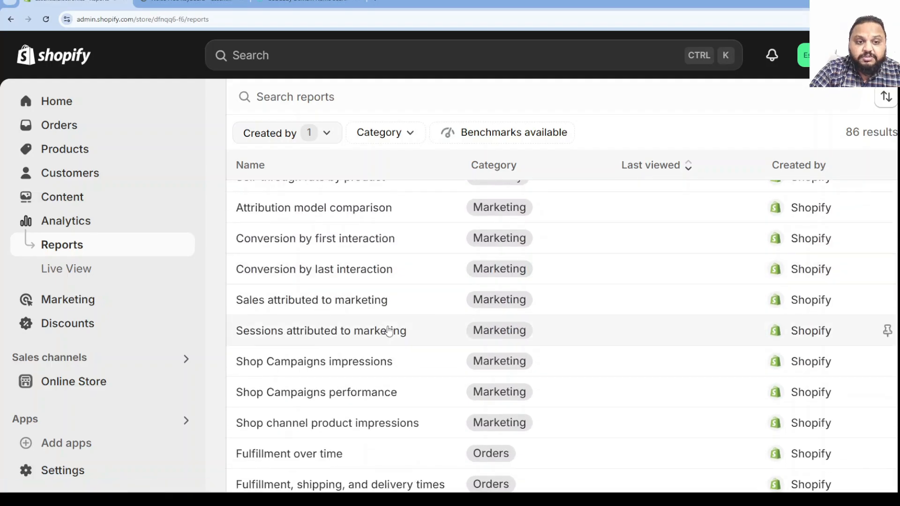
scroll(375, 305, "down", 3)
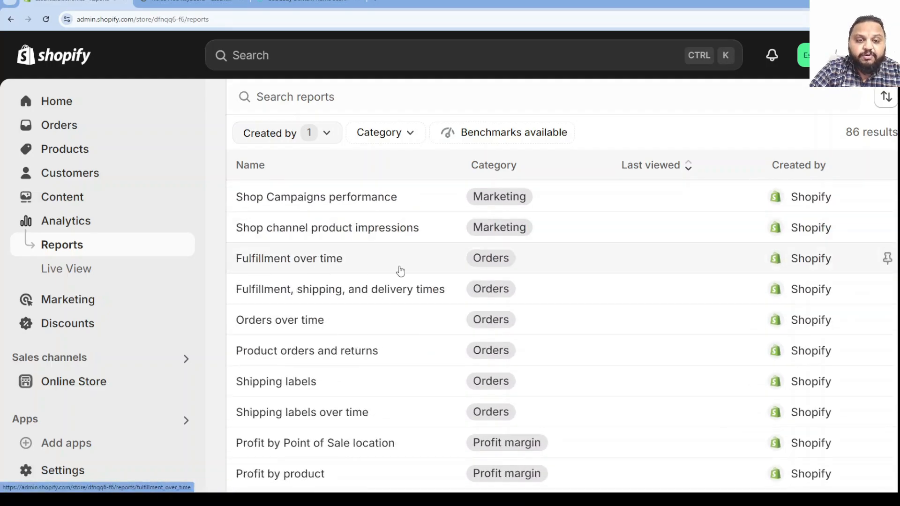
scroll(372, 350, "down", 2)
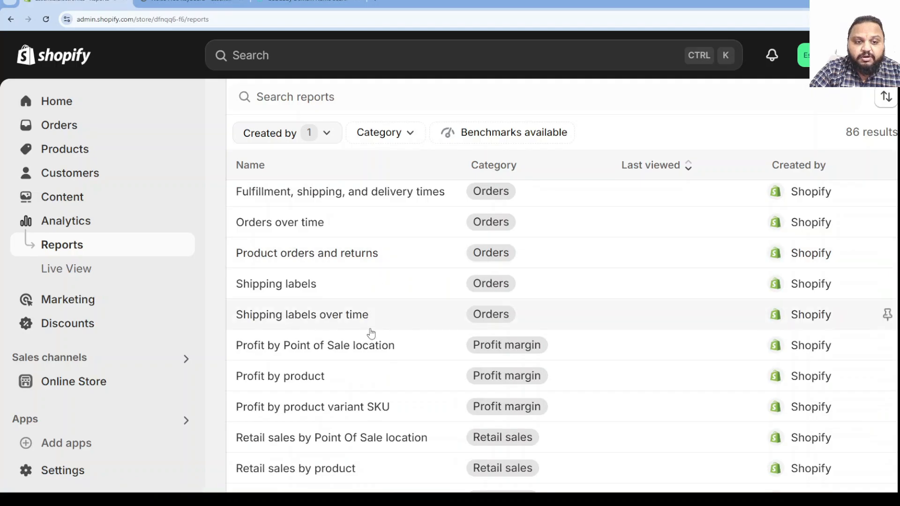
scroll(370, 333, "down", 3)
scroll(368, 332, "down", 5)
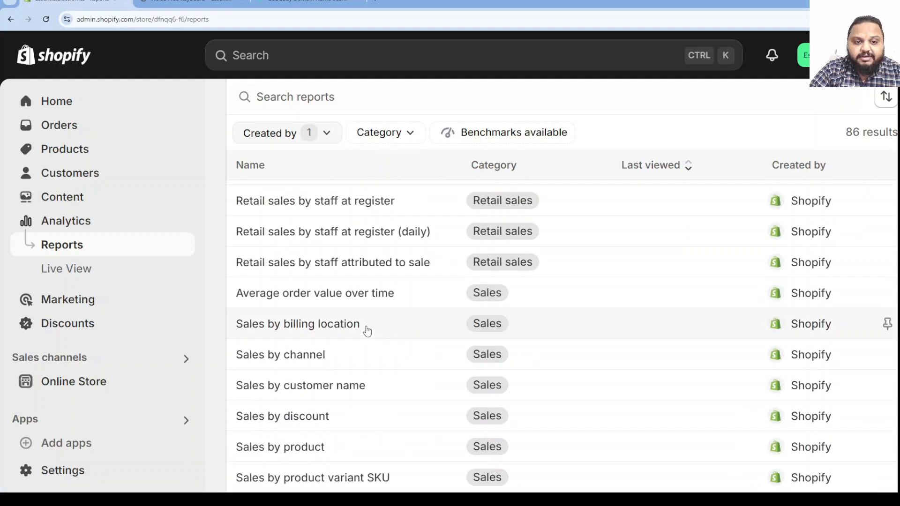
scroll(367, 331, "down", 3)
Step: Go back over the acquisition, behavior and customer reports in the first part of the Reports list
scroll(366, 330, "up", 10)
scroll(366, 325, "up", 2)
scroll(366, 324, "down", 15)
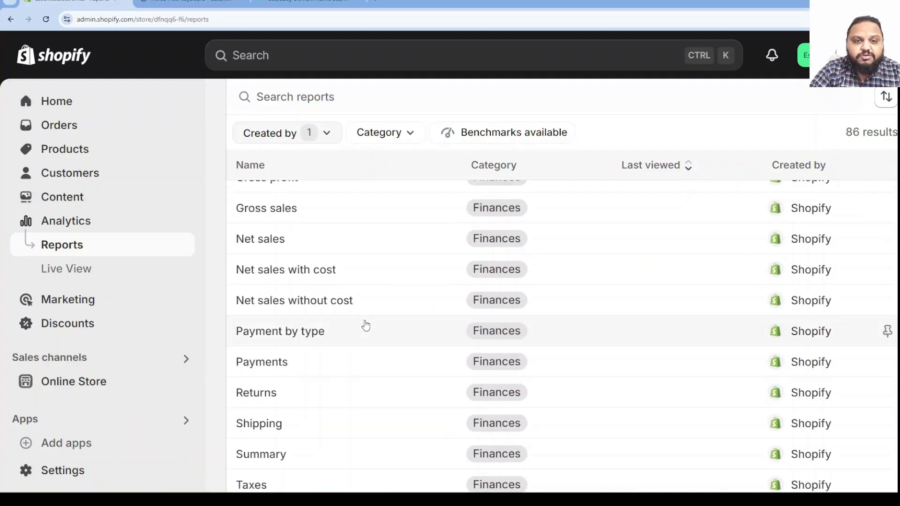
scroll(366, 325, "up", 8)
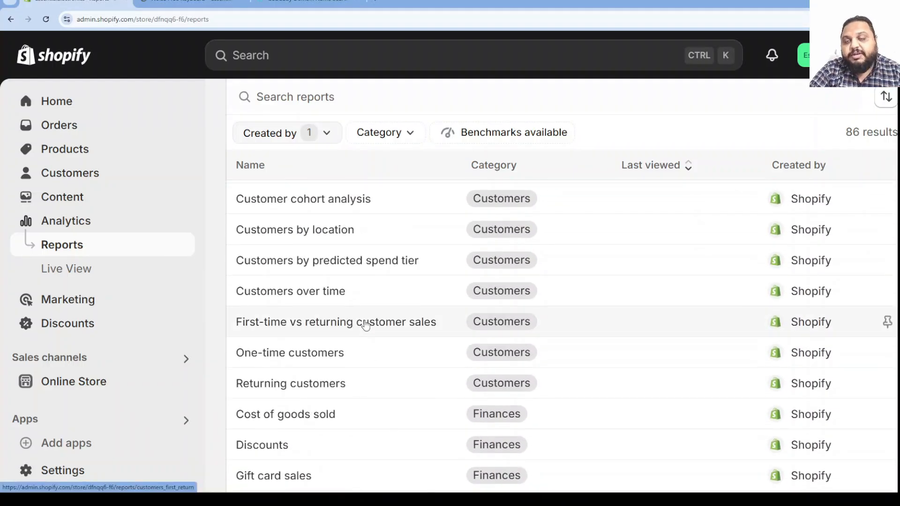
scroll(365, 325, "up", 4)
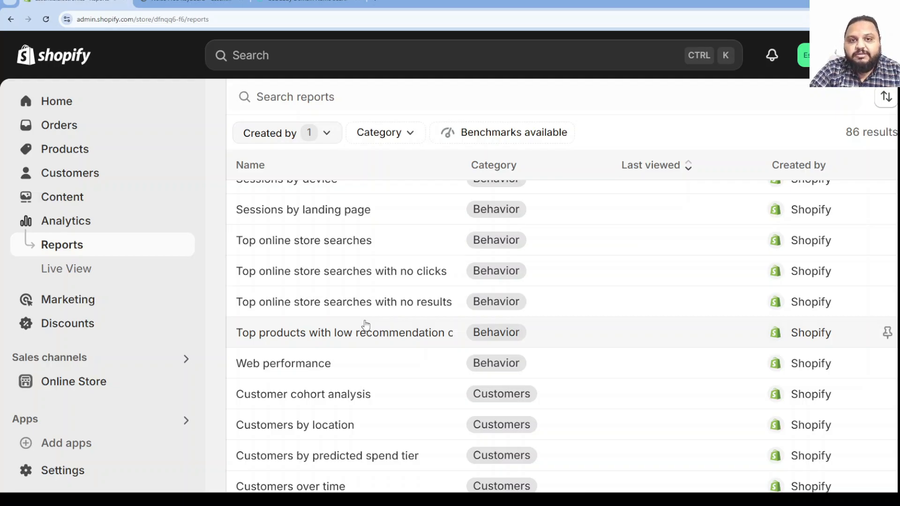
scroll(366, 325, "up", 5)
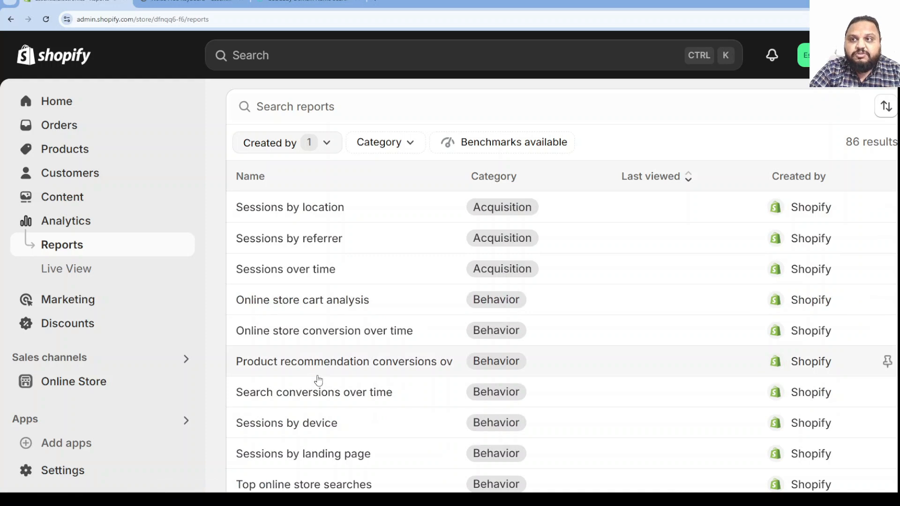
scroll(319, 380, "up", 2)
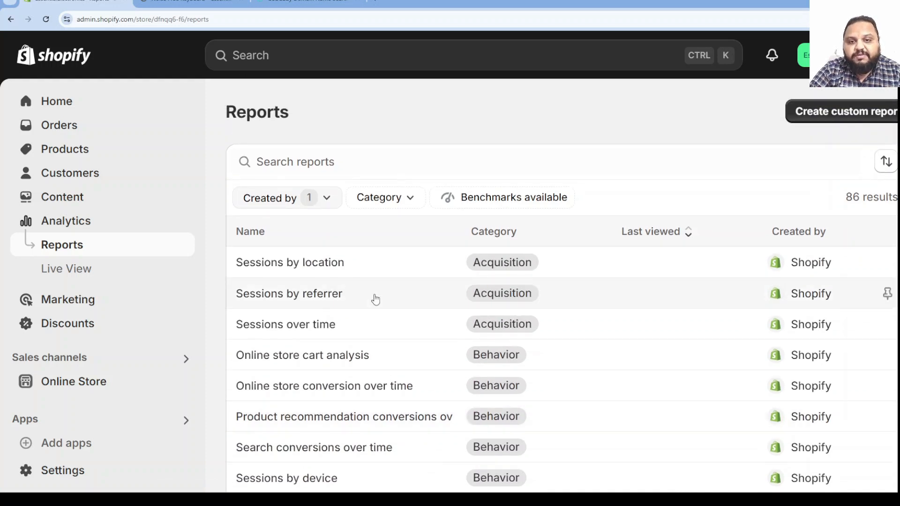
scroll(375, 299, "down", 4)
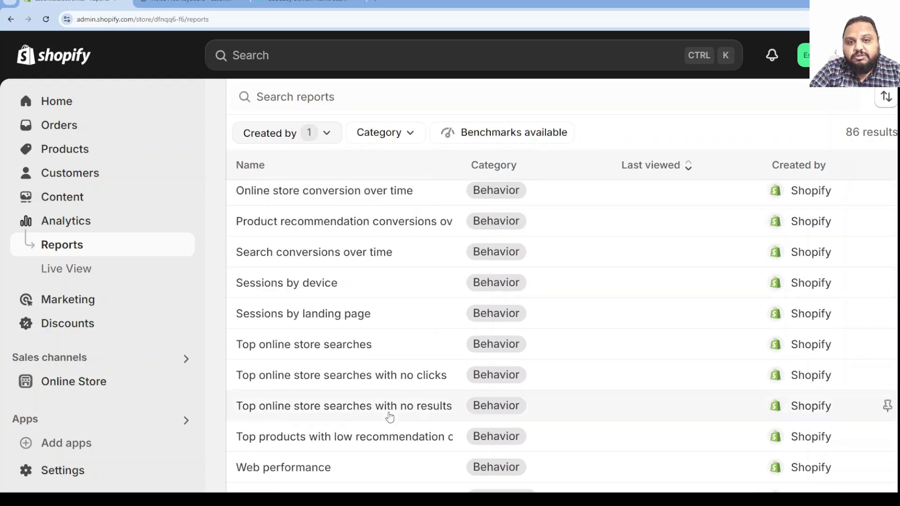
scroll(406, 371, "down", 6)
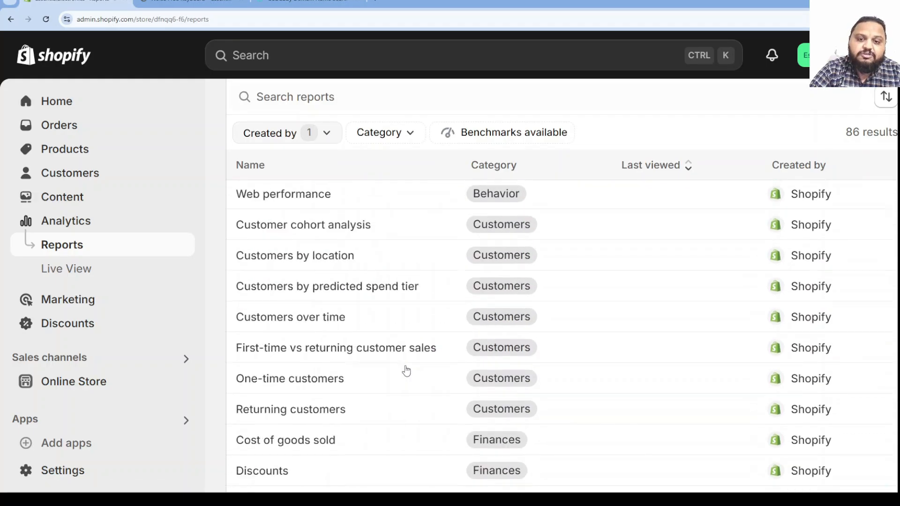
scroll(406, 370, "up", 8)
scroll(406, 370, "up", 3)
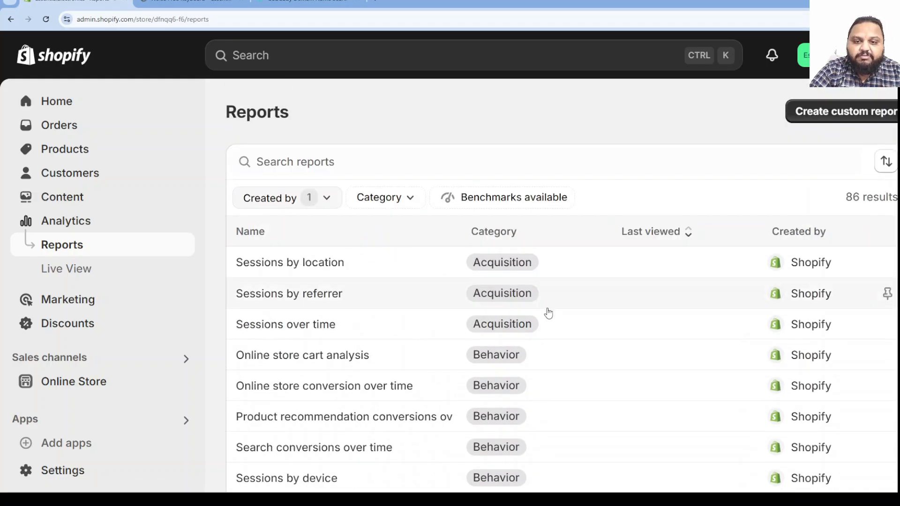
Step: Look through the full Reports list by category, and filter it to reports with benchmarks available
scroll(547, 311, "down", 5)
scroll(555, 293, "down", 4)
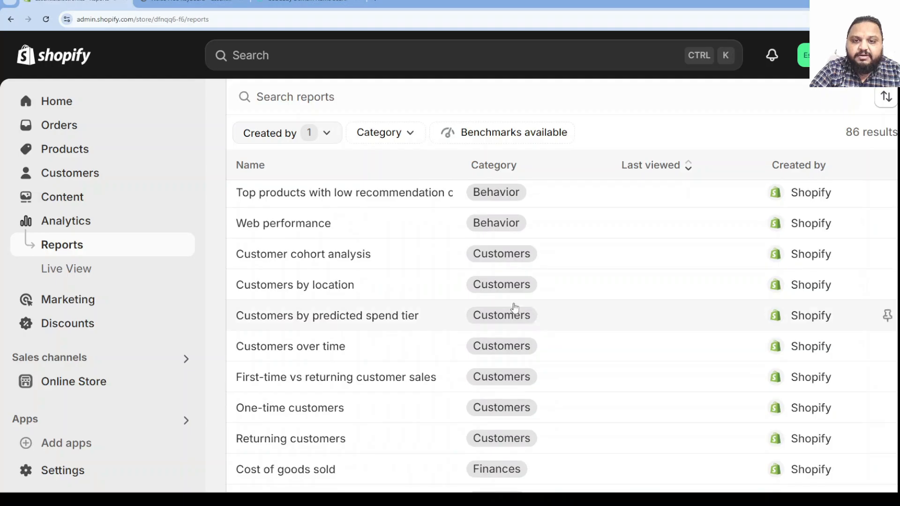
scroll(550, 322, "down", 17)
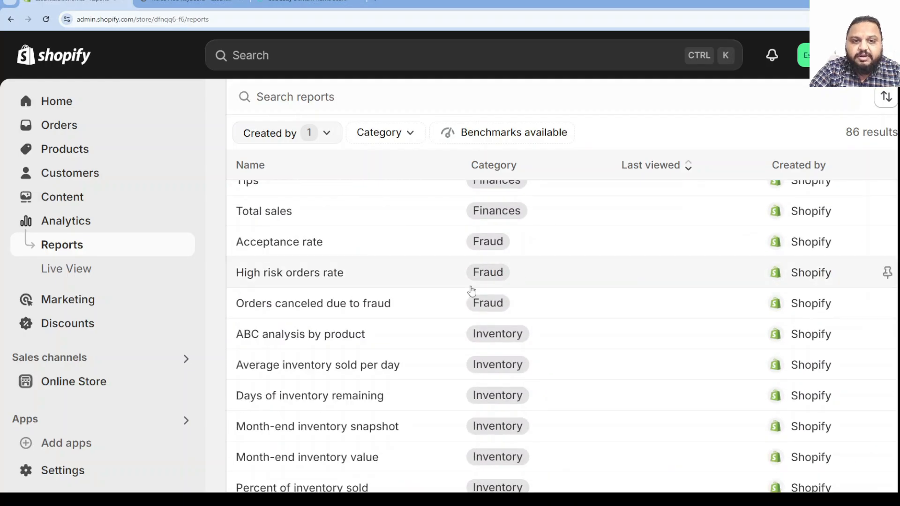
scroll(538, 374, "down", 1)
scroll(538, 374, "down", 10)
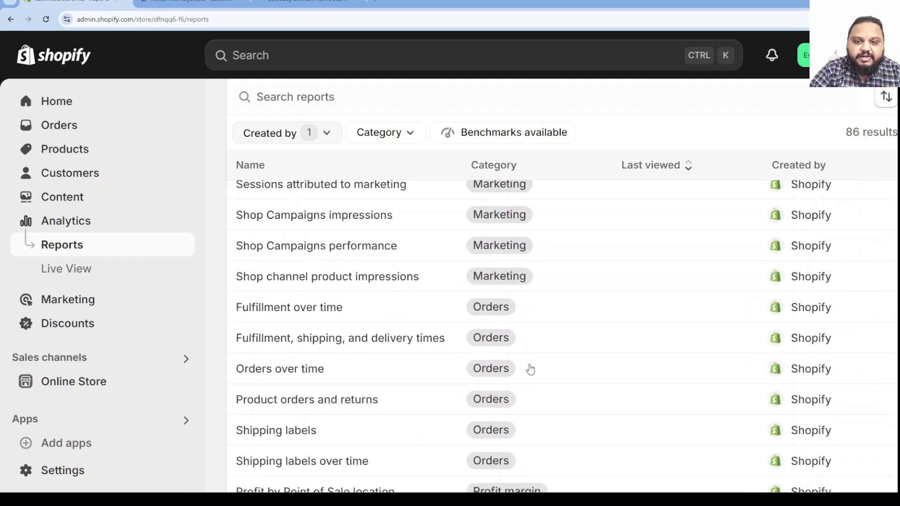
scroll(511, 334, "down", 5)
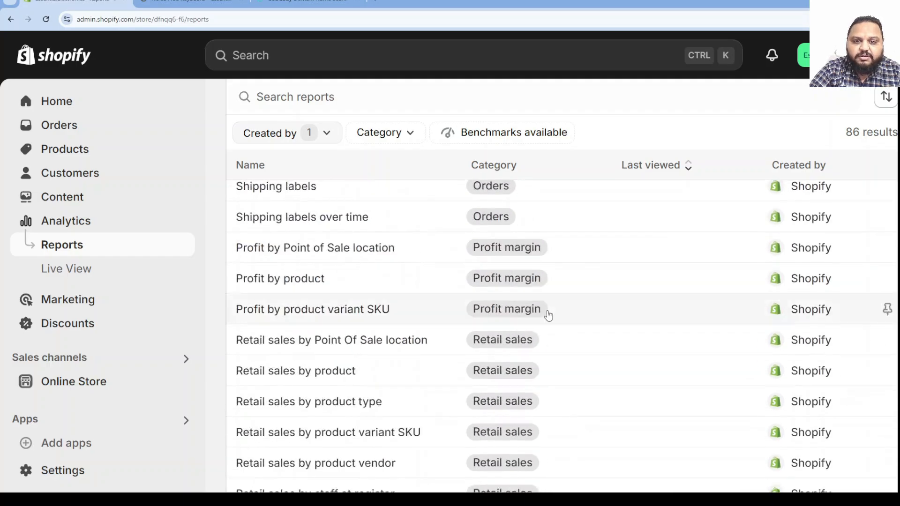
scroll(540, 323, "down", 8)
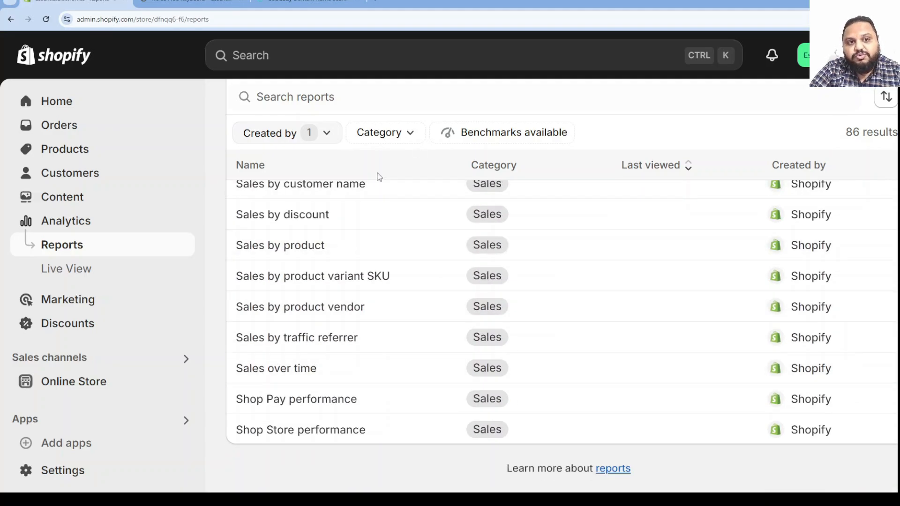
scroll(396, 354, "up", 12)
scroll(397, 354, "up", 15)
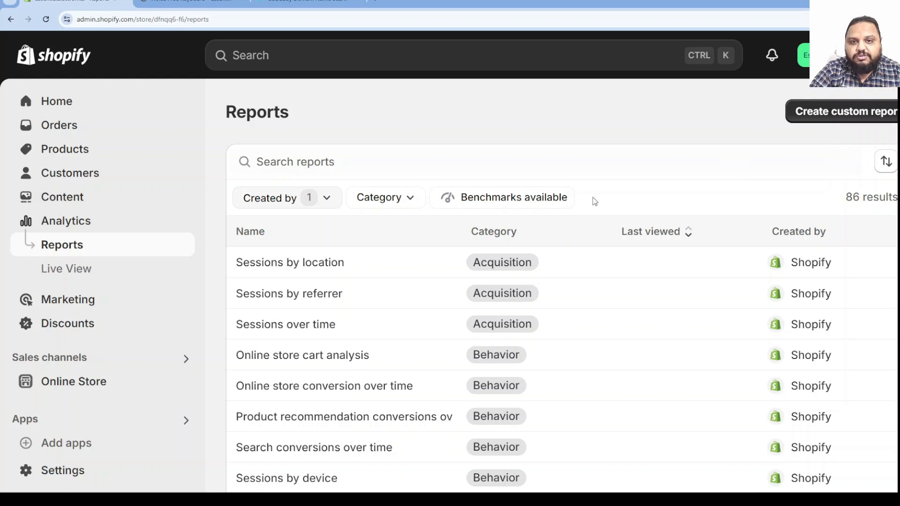
left_click(543, 204)
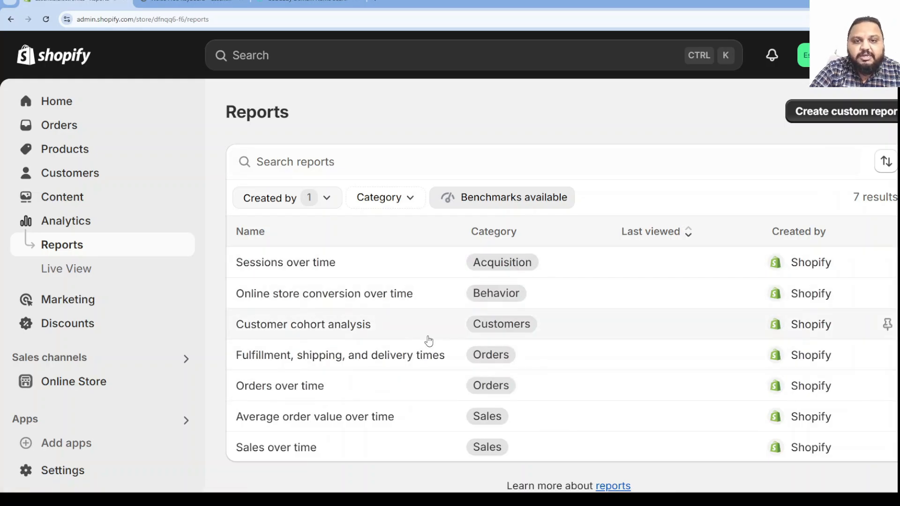
Step: Open the analytics Live View, rotate the visitor globe and review the cards down to Customer behavior
left_click(57, 271)
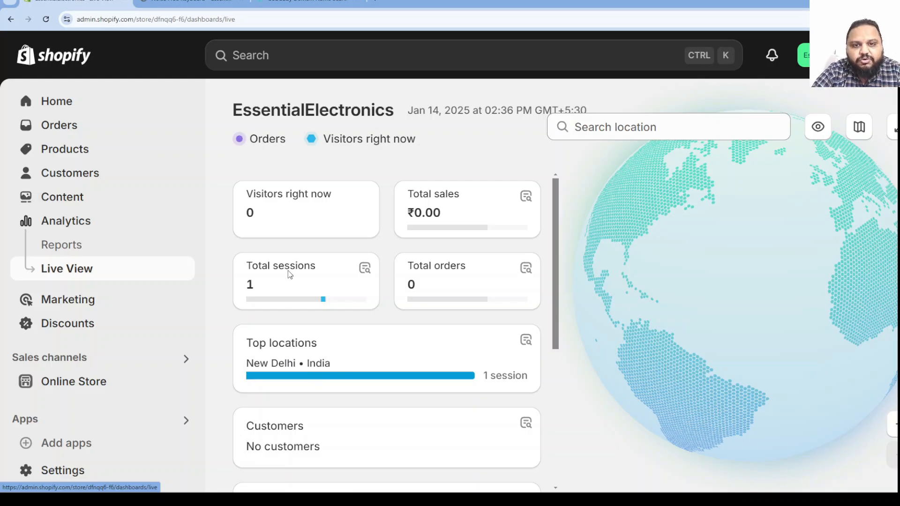
left_click_drag(780, 247, 867, 490)
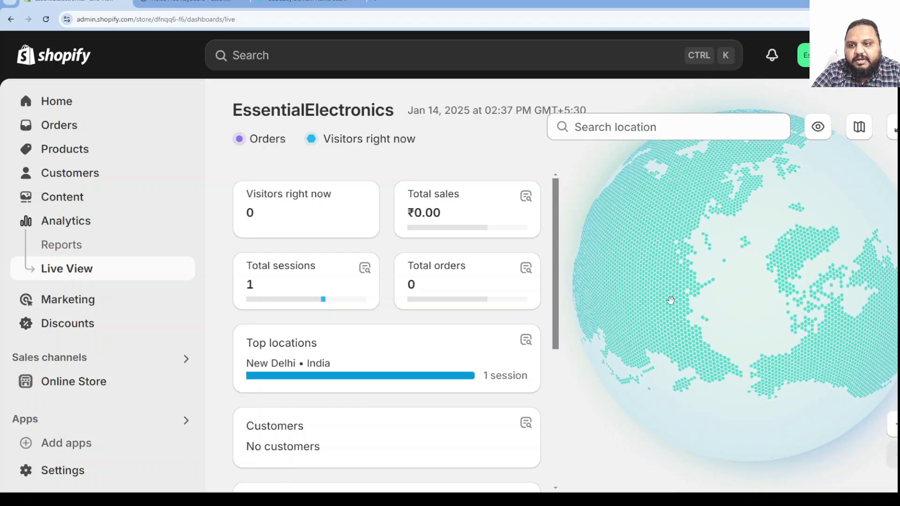
scroll(378, 397, "down", 5)
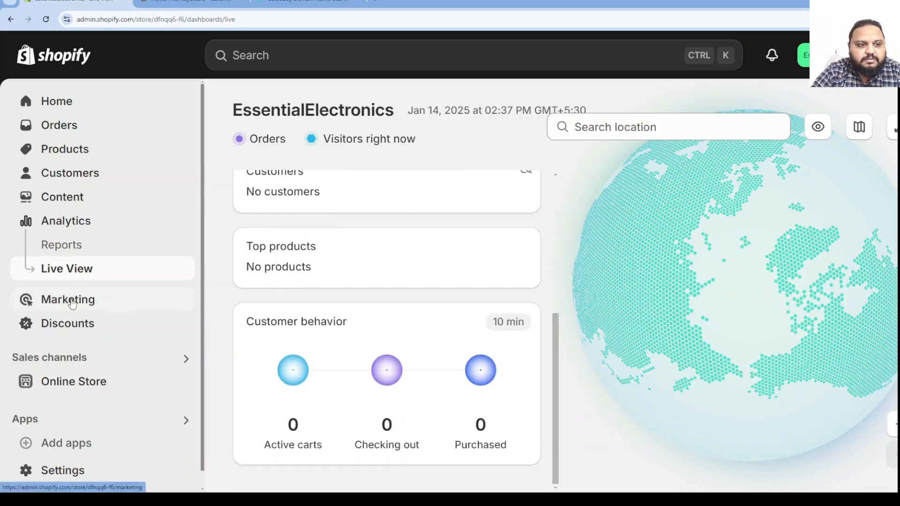
Step: Look at the Marketing overview and its Campaigns and Automations pages
left_click(71, 303)
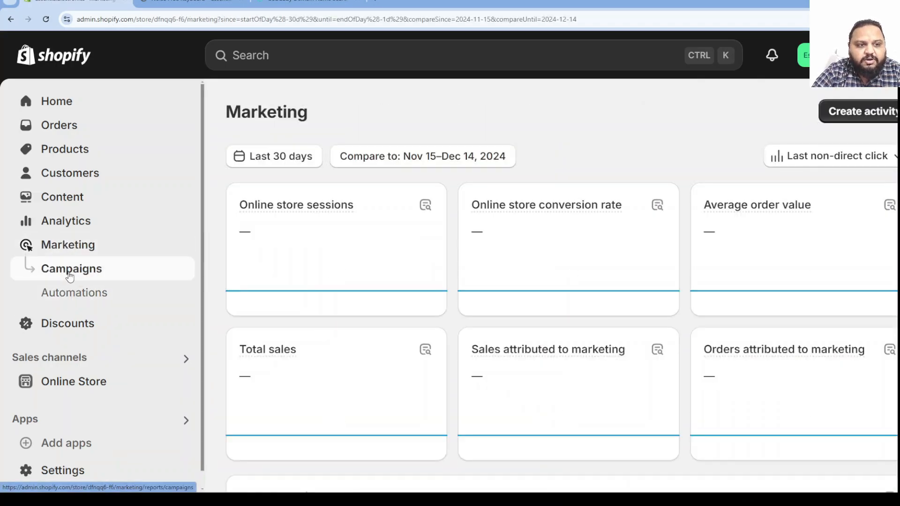
left_click(79, 273)
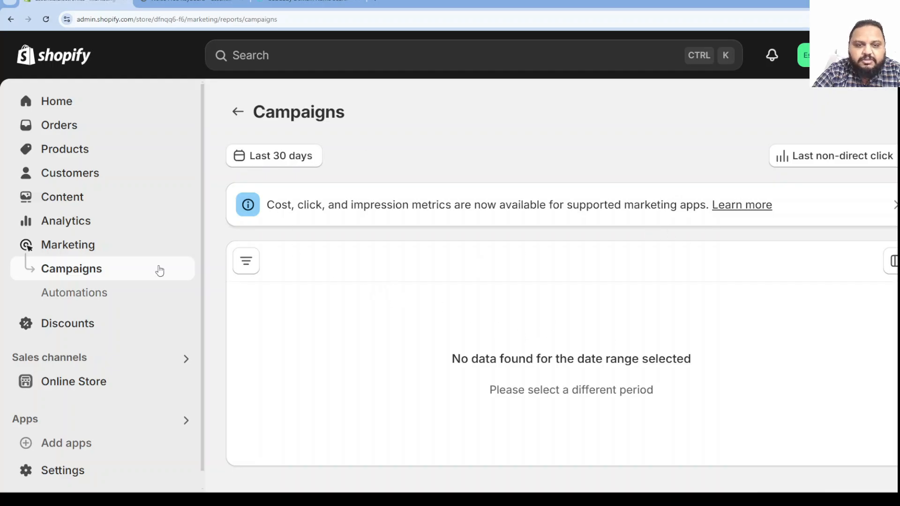
left_click(66, 294)
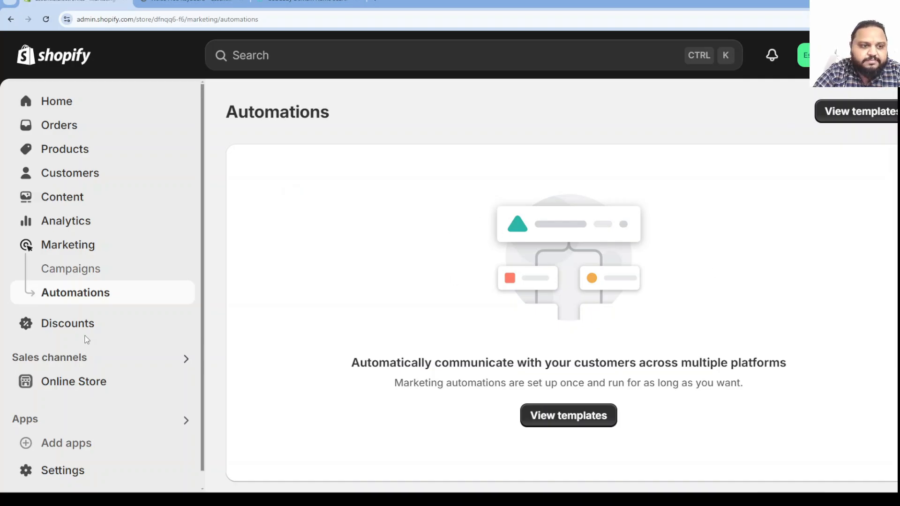
Step: Open the Discounts section and start a new discount of the Amount off products type
left_click(92, 324)
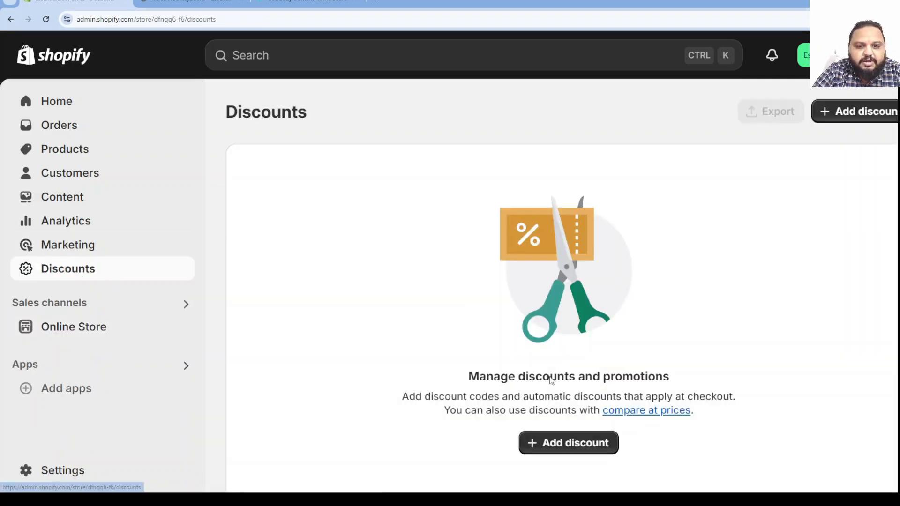
left_click(559, 442)
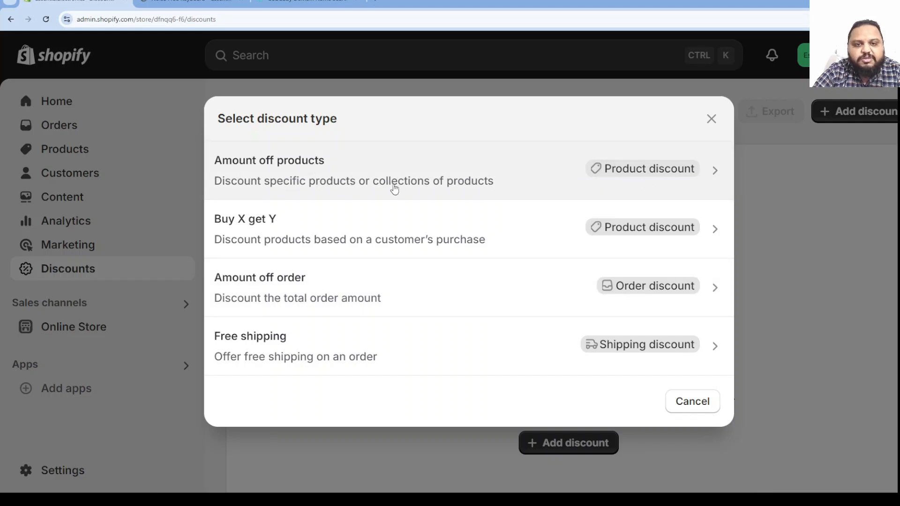
left_click(717, 175)
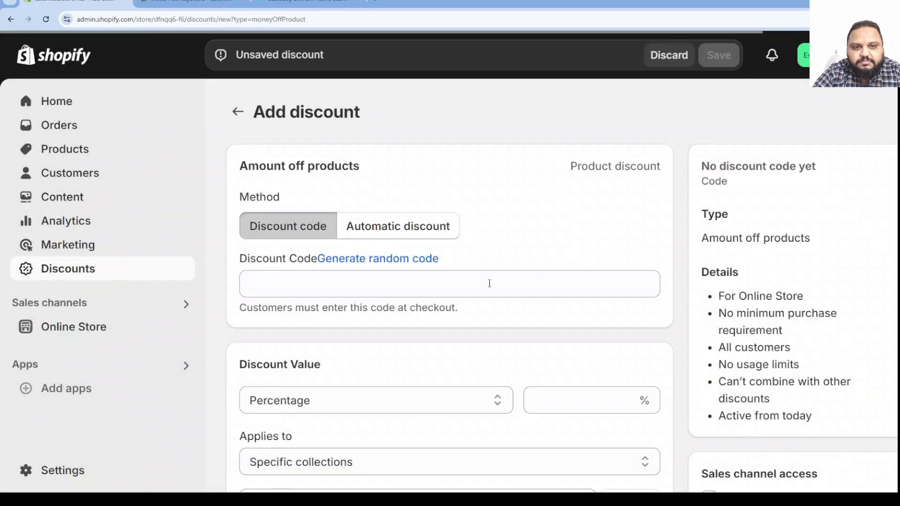
Step: Set the discount value type to Fixed amount and keep it applied to specific collections
scroll(365, 396, "down", 5)
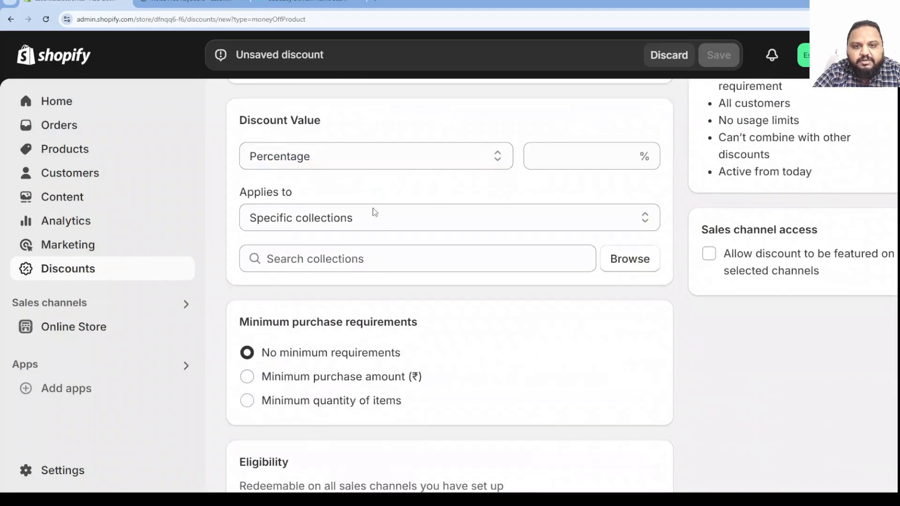
left_click(532, 155)
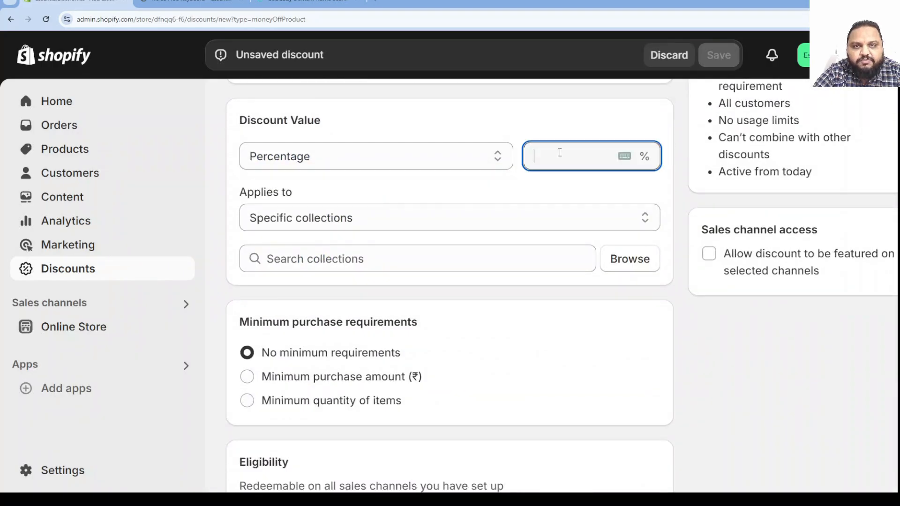
left_click(501, 158)
left_click(270, 195)
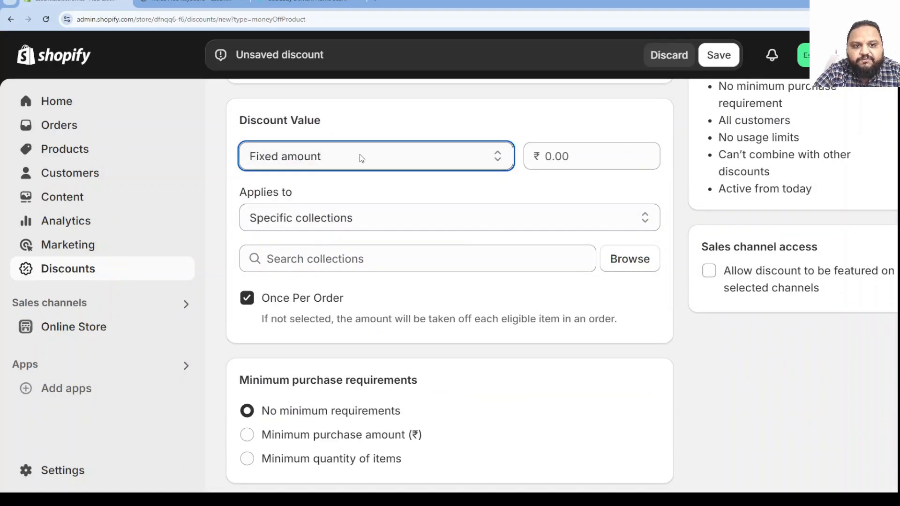
left_click(472, 217)
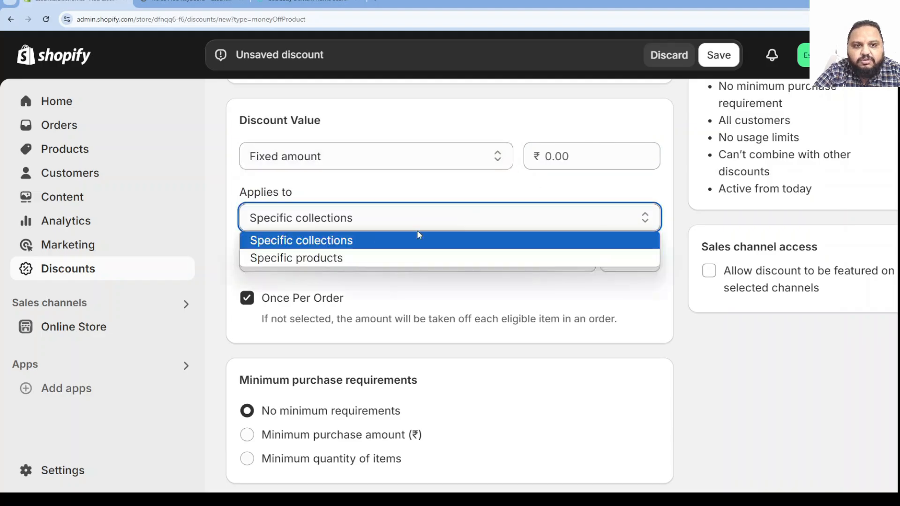
left_click(316, 240)
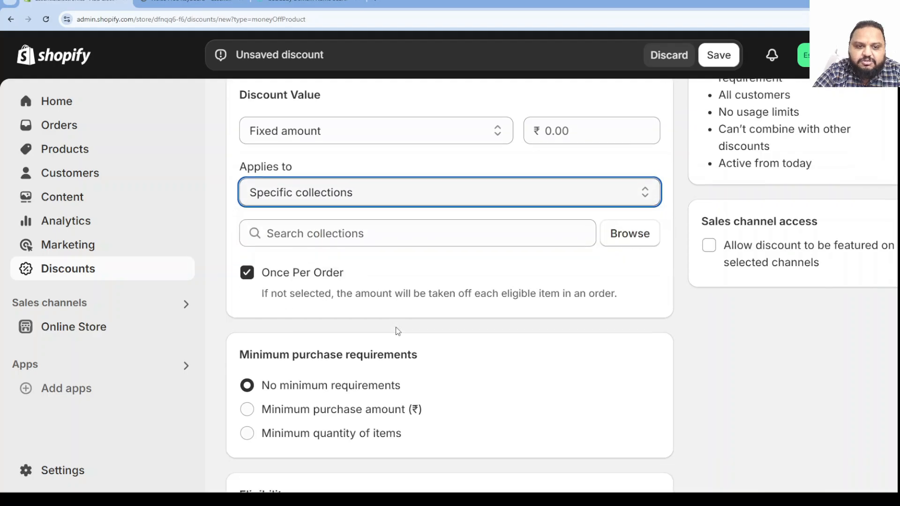
Step: Set the discount's minimum purchase requirement to a minimum quantity of 5 items
scroll(285, 250, "down", 3)
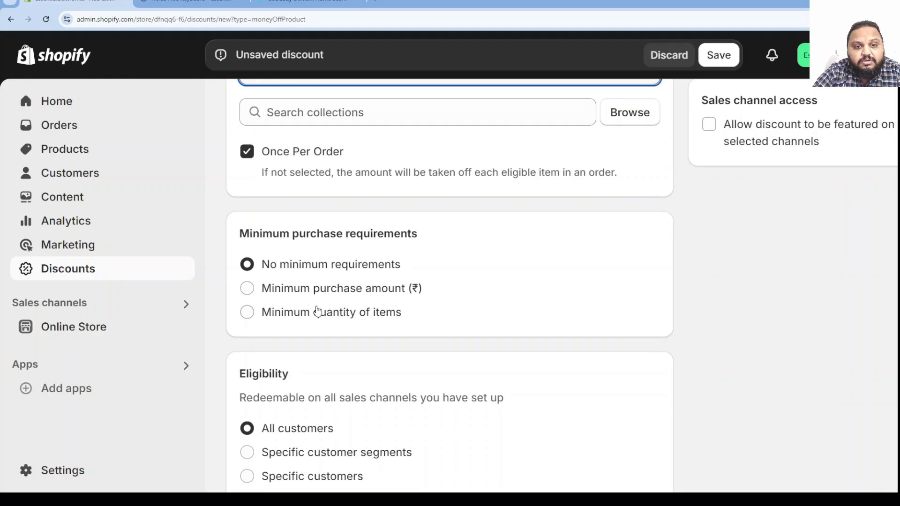
left_click(293, 316)
left_click(347, 337)
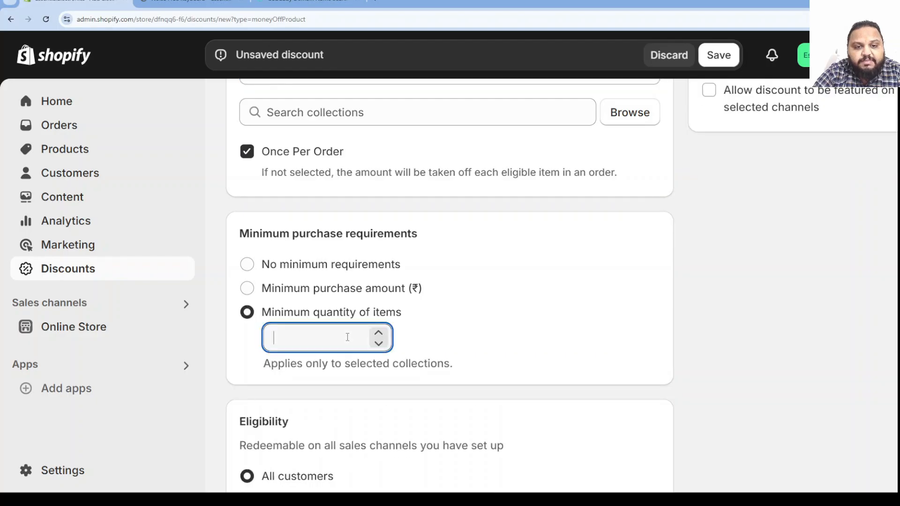
type("5")
left_click(597, 295)
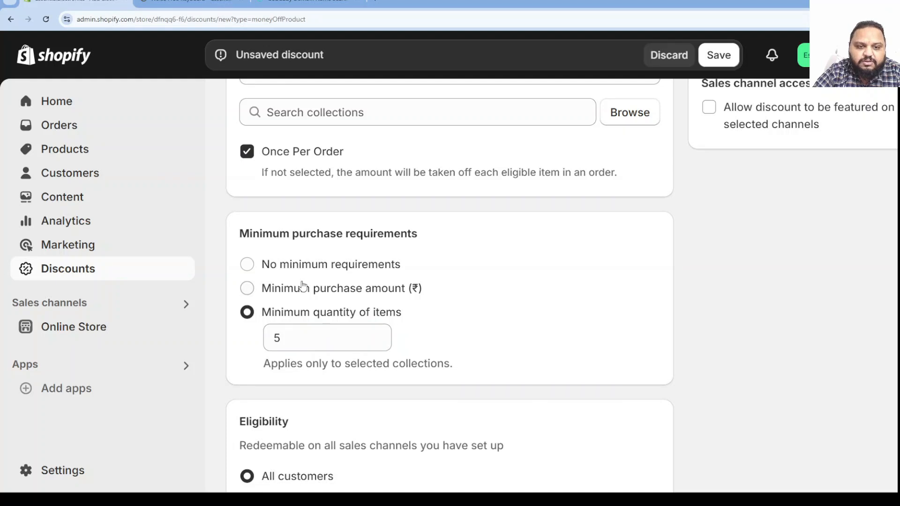
Step: Review the discount's eligibility, maximum uses, combinations and active dates, and discard the unsaved discount
scroll(234, 305, "down", 4)
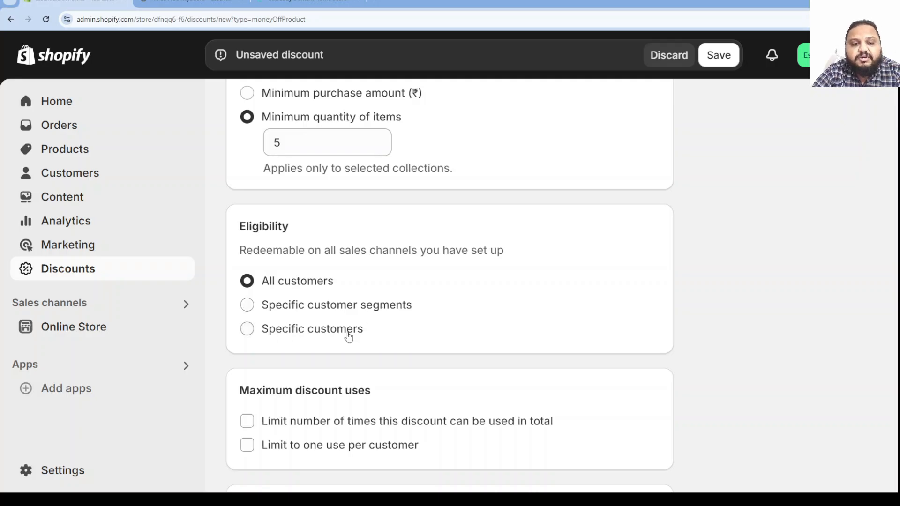
scroll(424, 310, "down", 4)
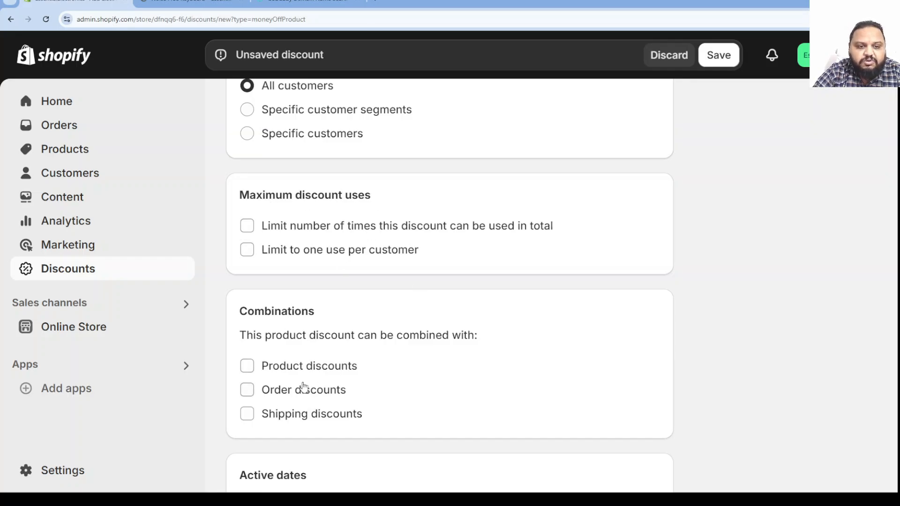
scroll(412, 341, "down", 3)
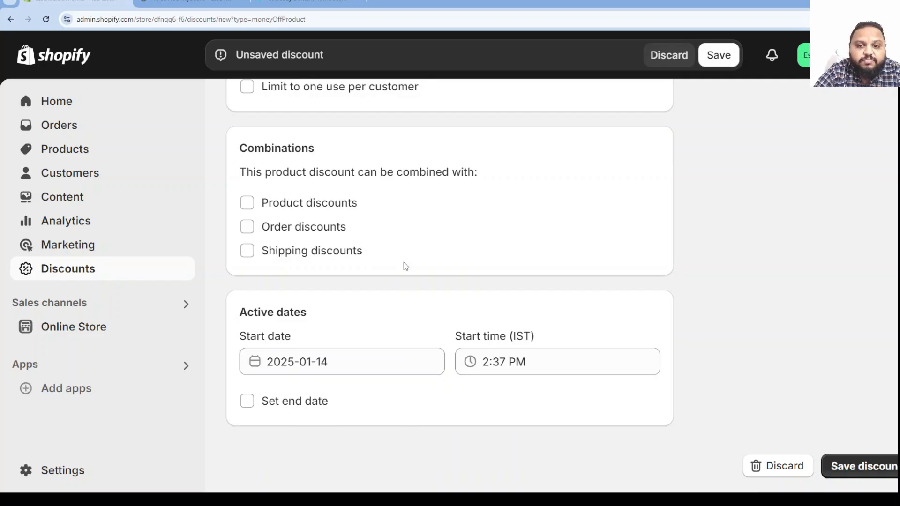
left_click(776, 466)
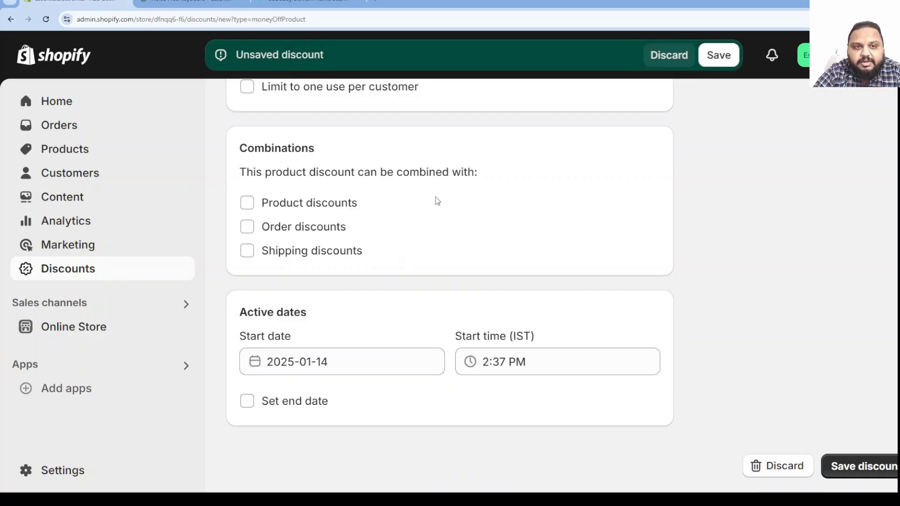
left_click(678, 55)
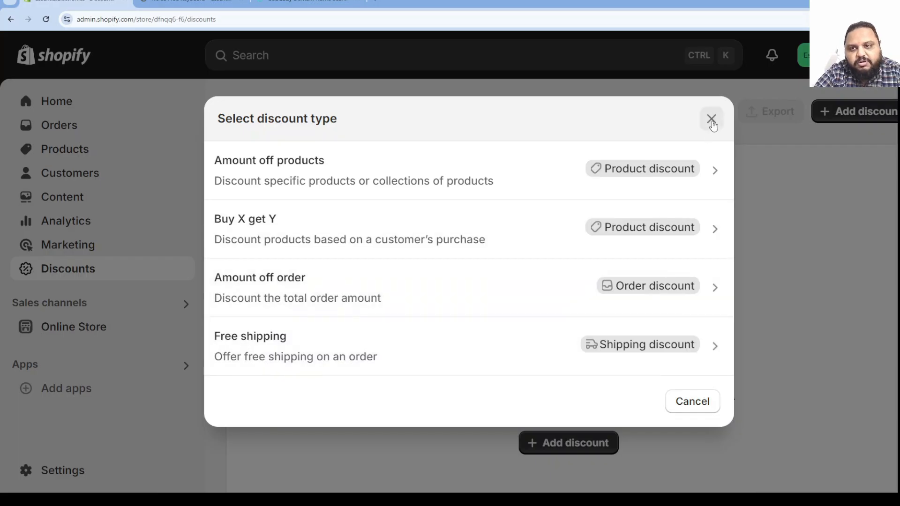
left_click(712, 120)
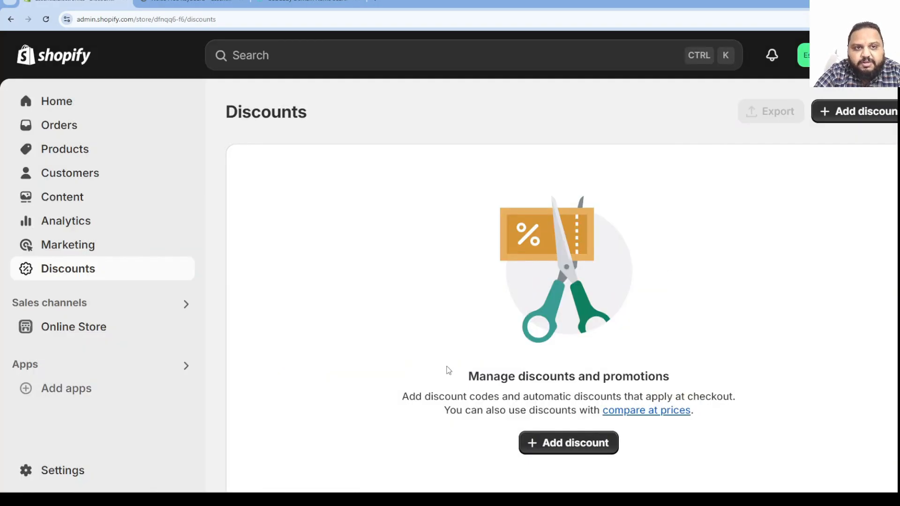
scroll(447, 361, "down", 2)
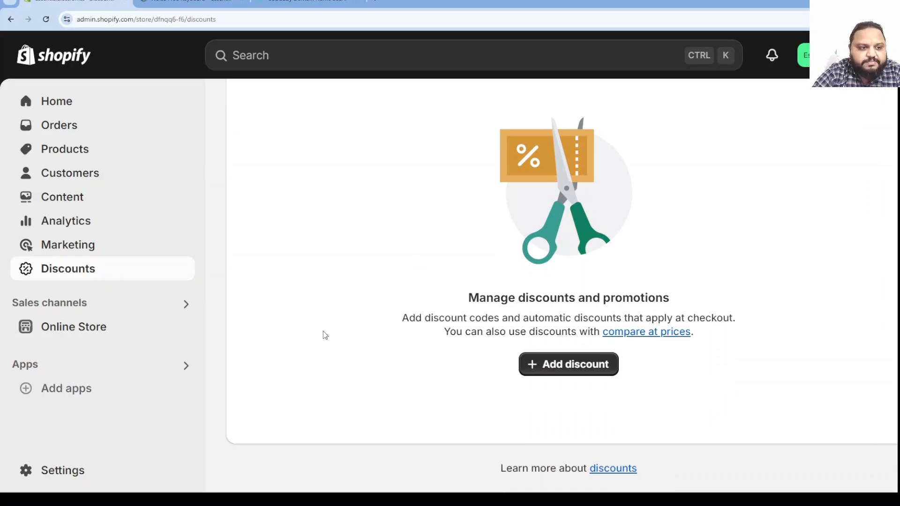
Step: Look at the Orders section with its Drafts and Abandoned checkouts pages
left_click(50, 125)
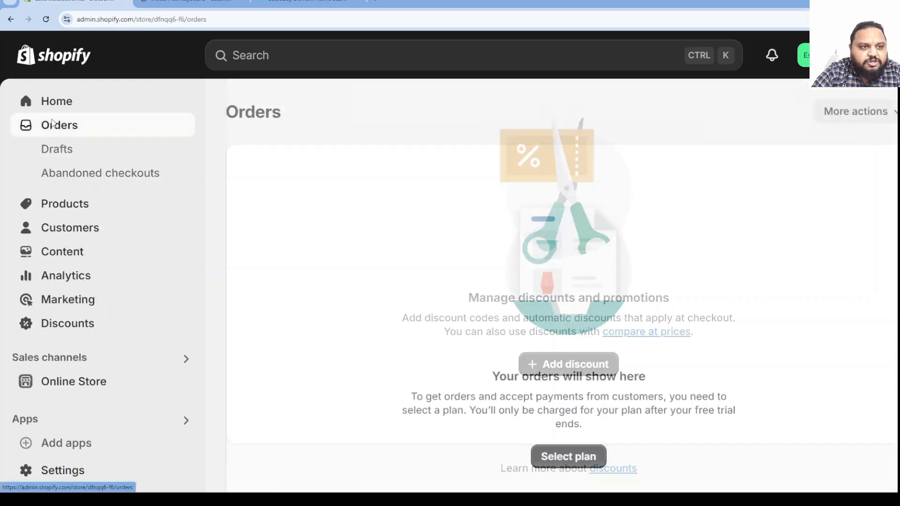
left_click(87, 157)
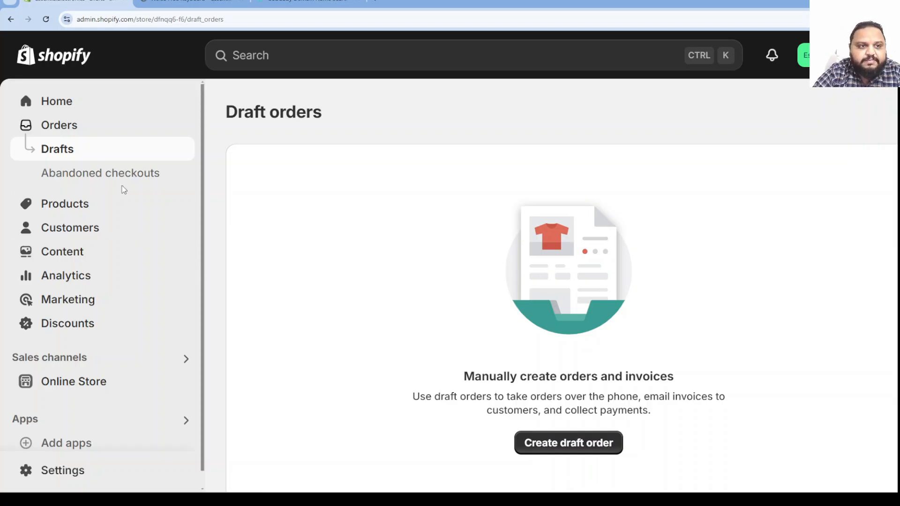
left_click(120, 173)
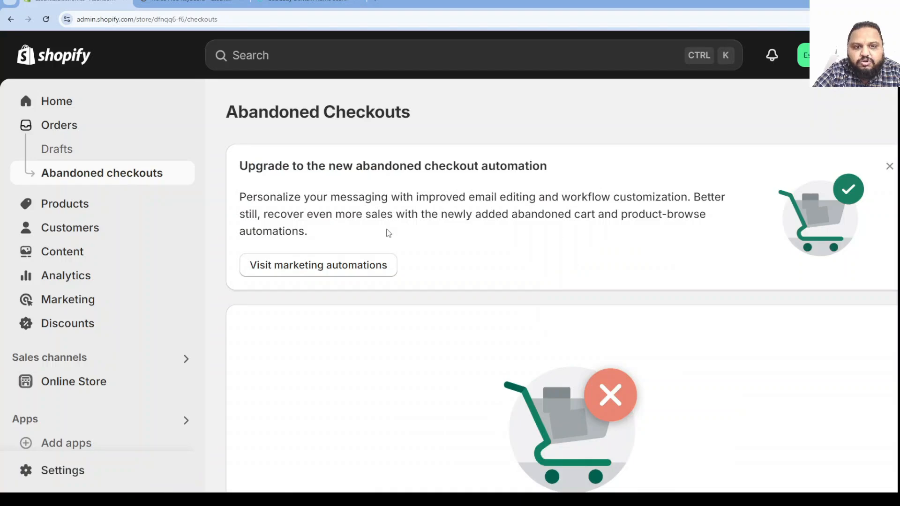
scroll(392, 239, "down", 5)
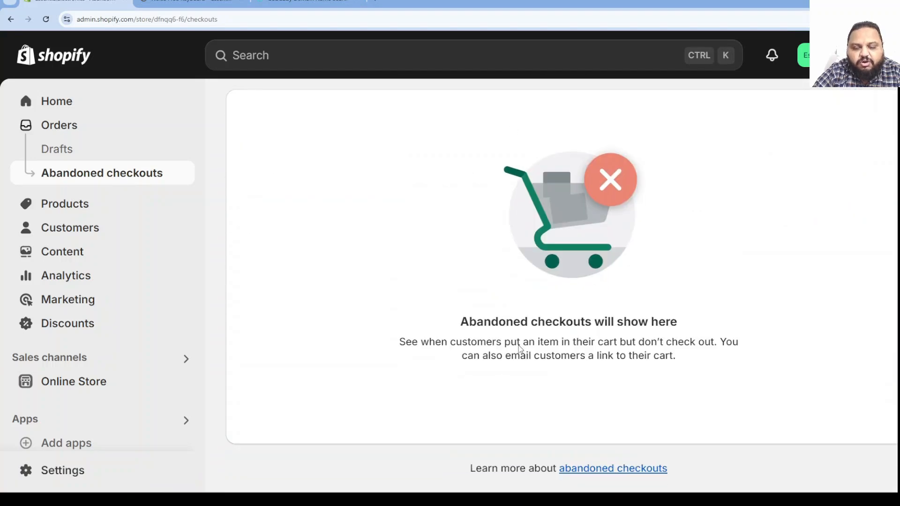